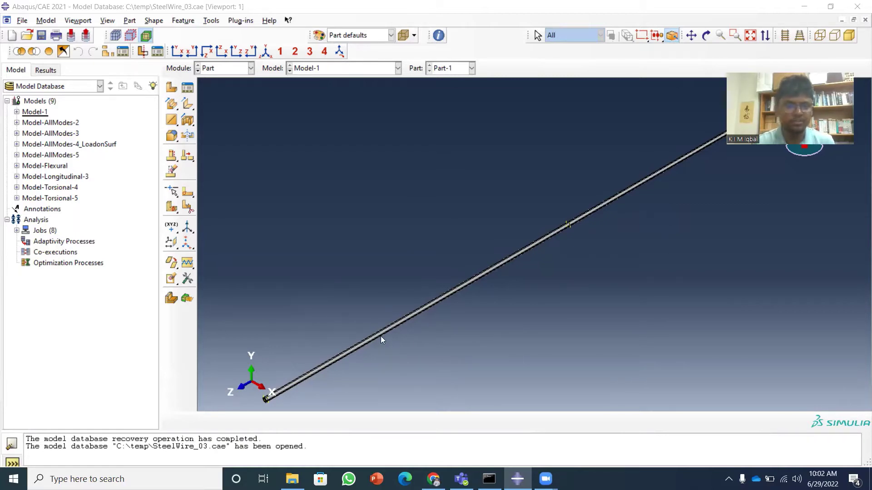
# Step: Open the results of Job-8_AllModes_Trial4 from the list of analysis jobs
pyautogui.click(251, 70)
pyautogui.click(228, 167)
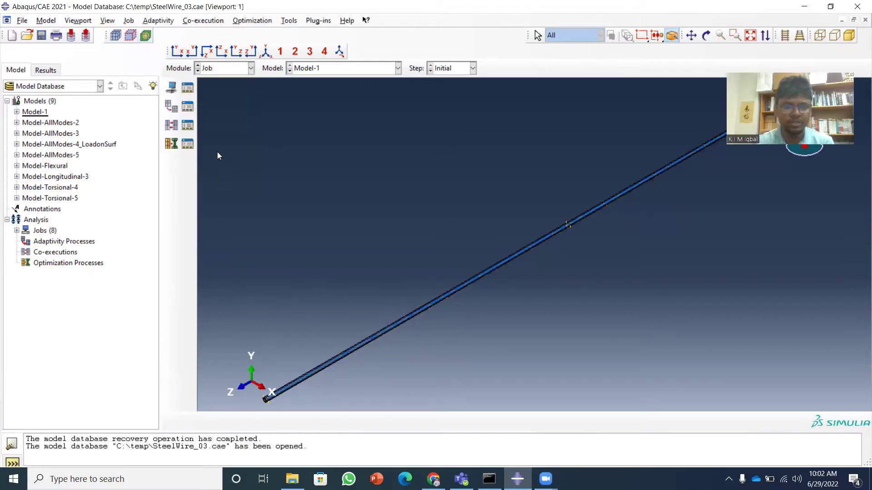
pyautogui.click(188, 88)
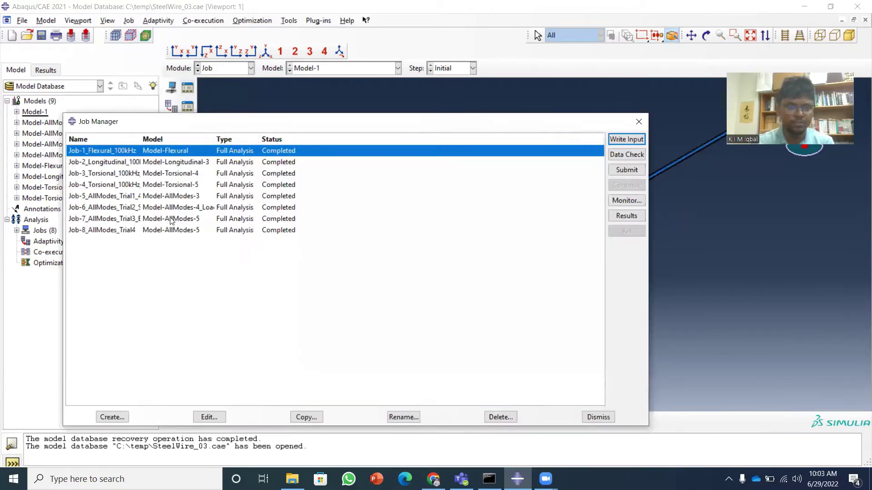
pyautogui.click(169, 230)
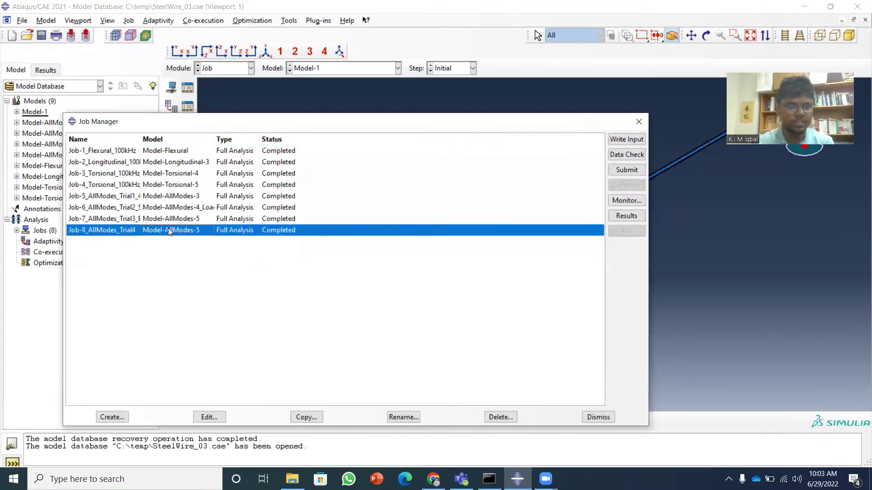
pyautogui.click(626, 215)
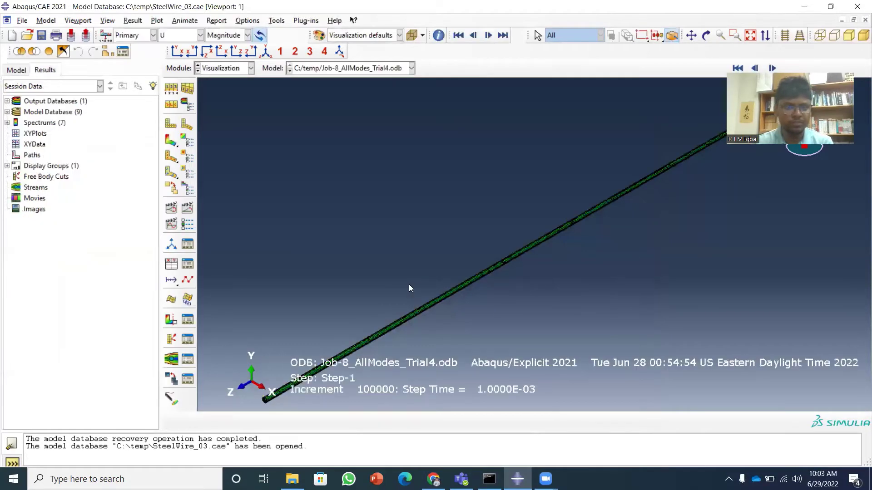
# Step: Plot the displacement magnitude contours on the deformed wire, play the time-history animation and stop it
pyautogui.click(172, 140)
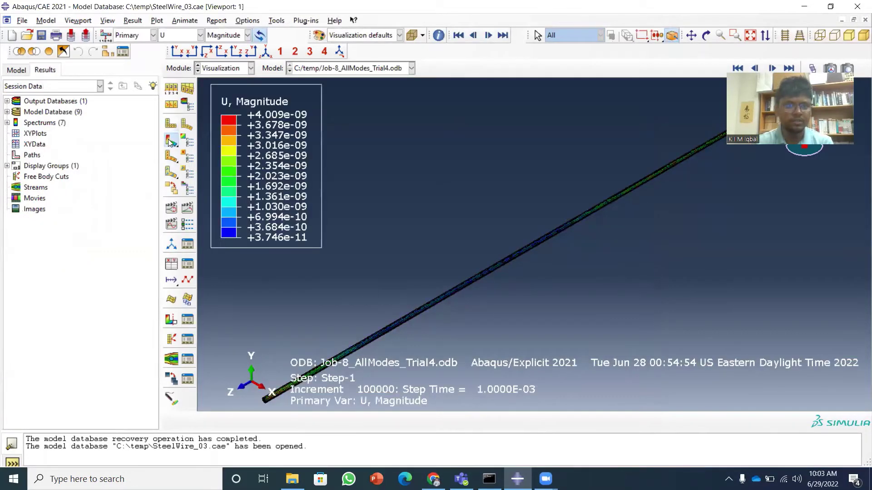
pyautogui.click(188, 209)
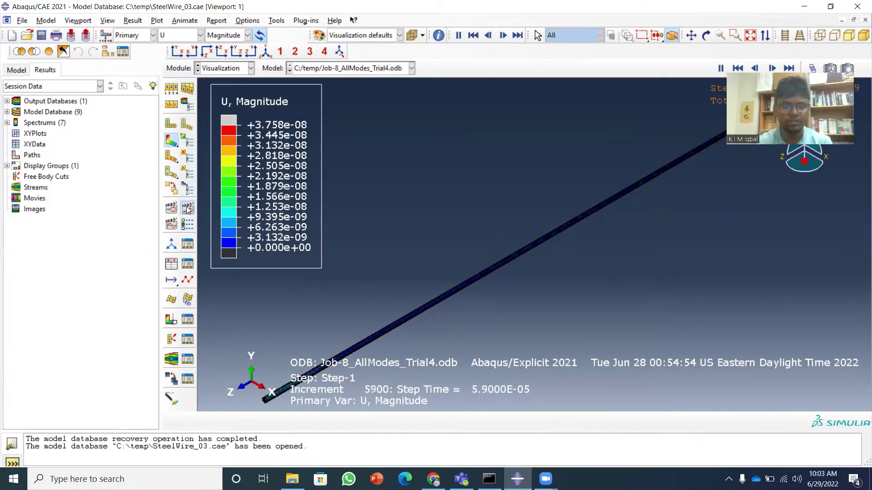
pyautogui.click(187, 209)
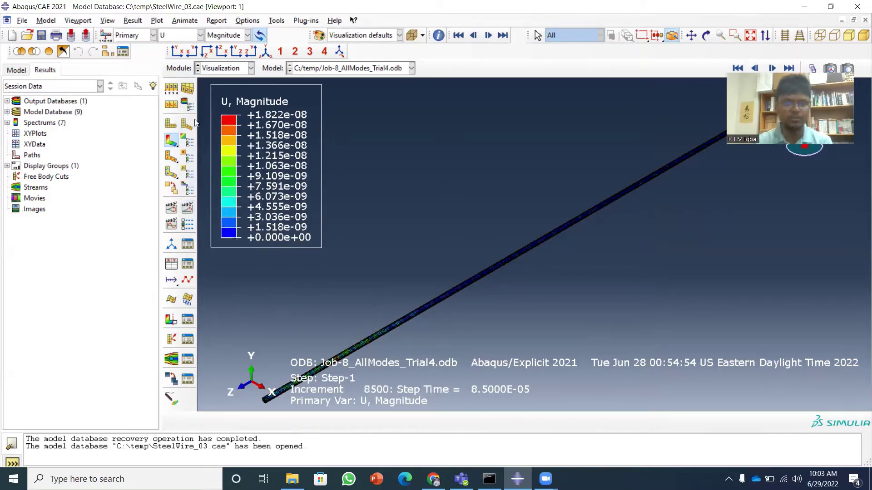
# Step: Set a uniform deformation scale factor of 1000000 for the plot, replay the time-history animation and pause it
pyautogui.click(176, 91)
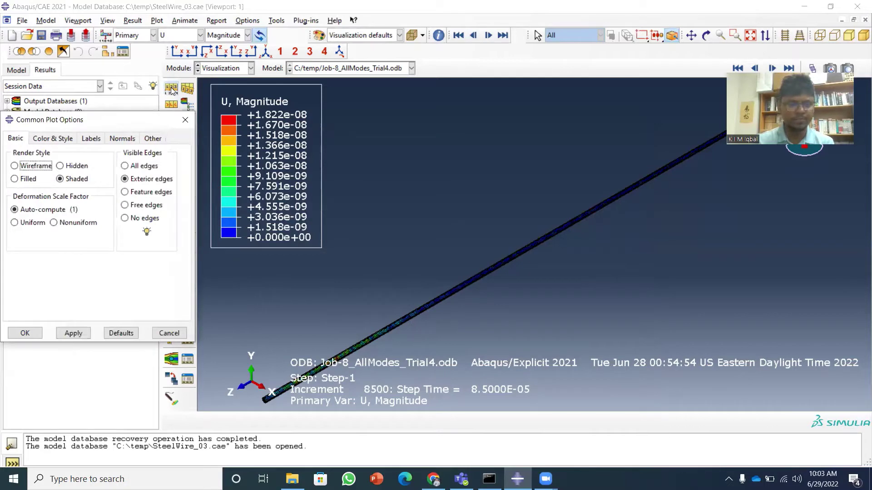
pyautogui.click(33, 223)
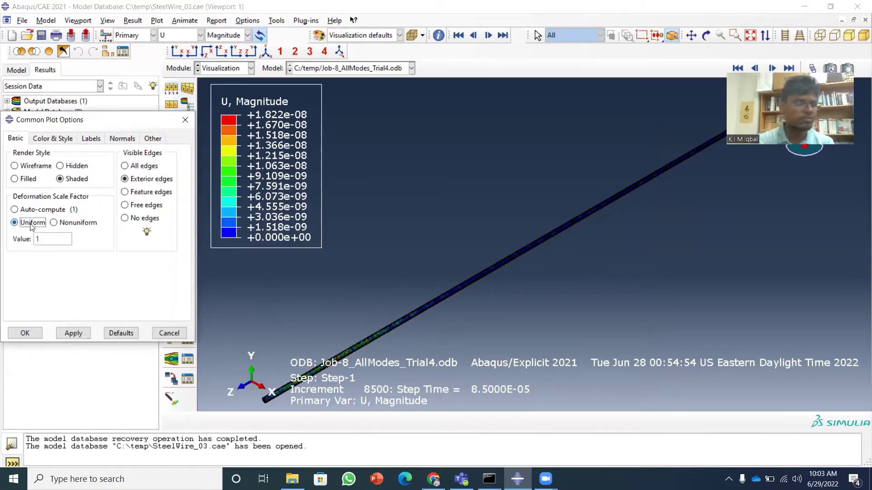
pyautogui.click(55, 234)
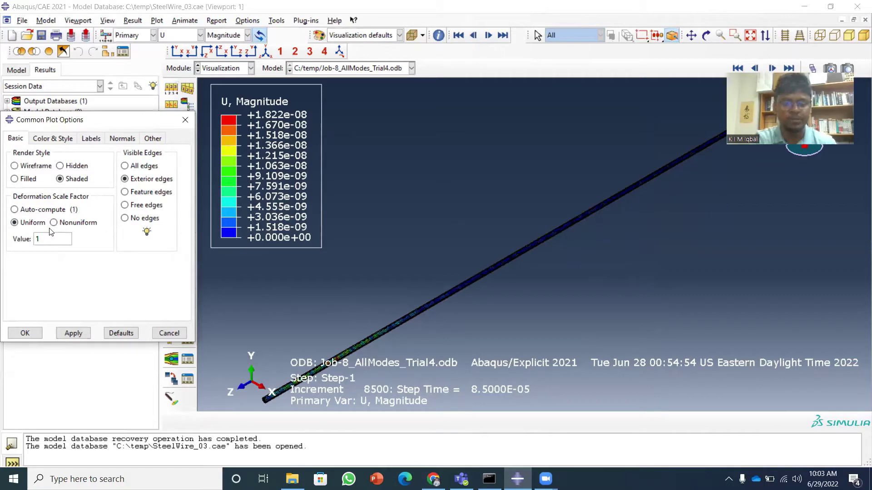
pyautogui.write('000000')
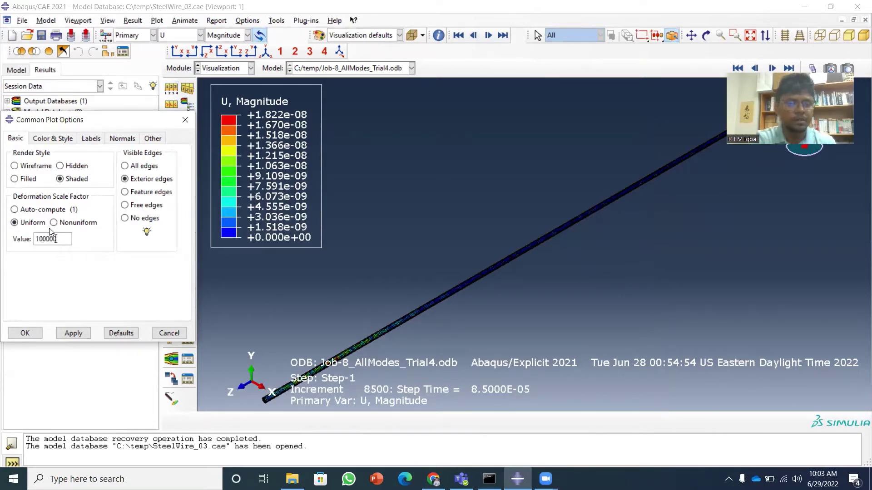
pyautogui.click(69, 333)
pyautogui.click(25, 333)
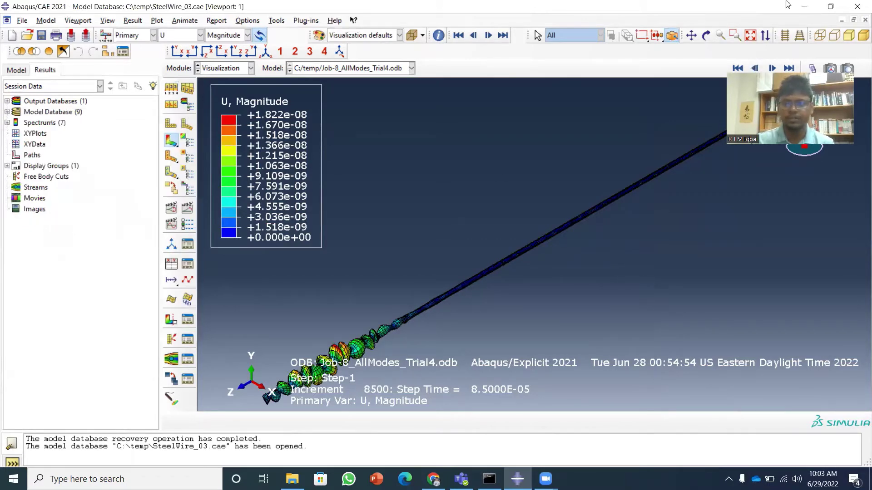
pyautogui.click(188, 209)
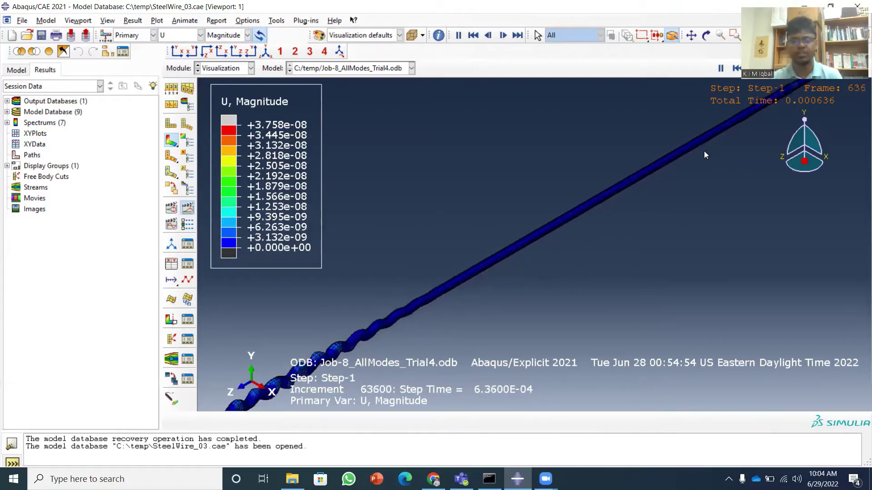
pyautogui.click(721, 69)
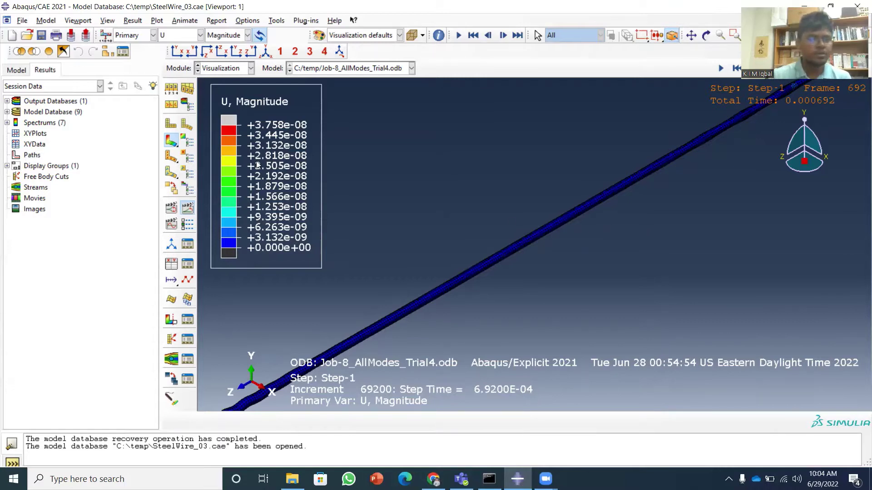
# Step: Create a new model database with a Standard/Explicit model
pyautogui.click(21, 21)
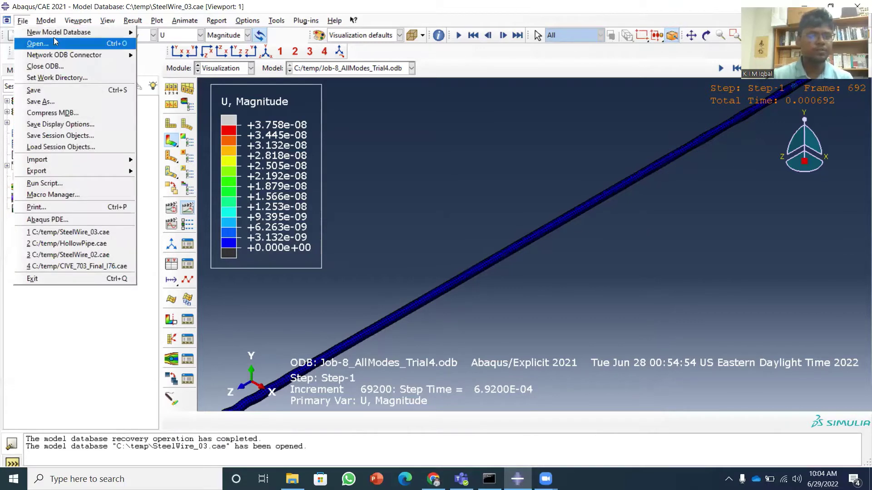
pyautogui.moveTo(58, 33)
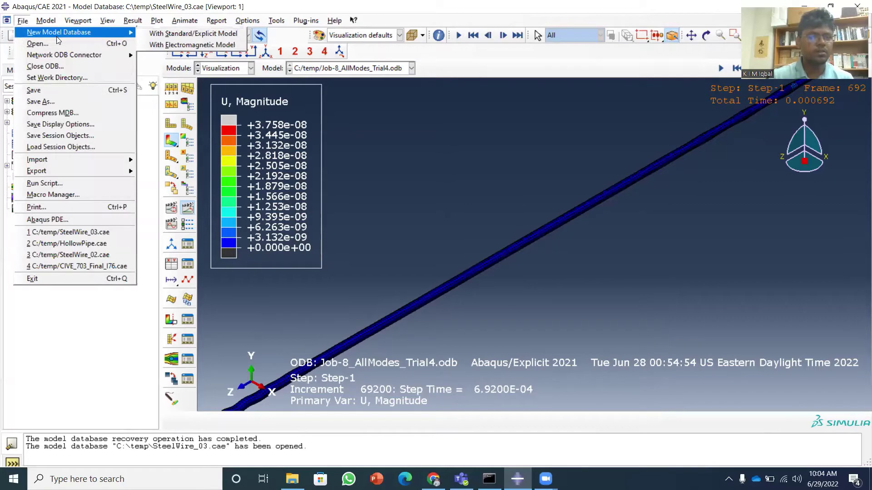
pyautogui.click(168, 35)
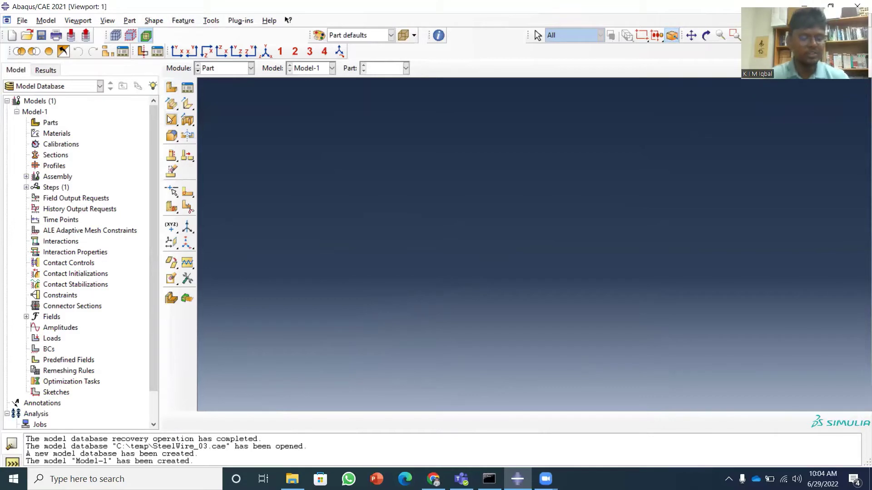
# Step: Save the new model database in the temp folder as Steel_Wire03_Tutorial
pyautogui.hotkey('ctrl', 's')
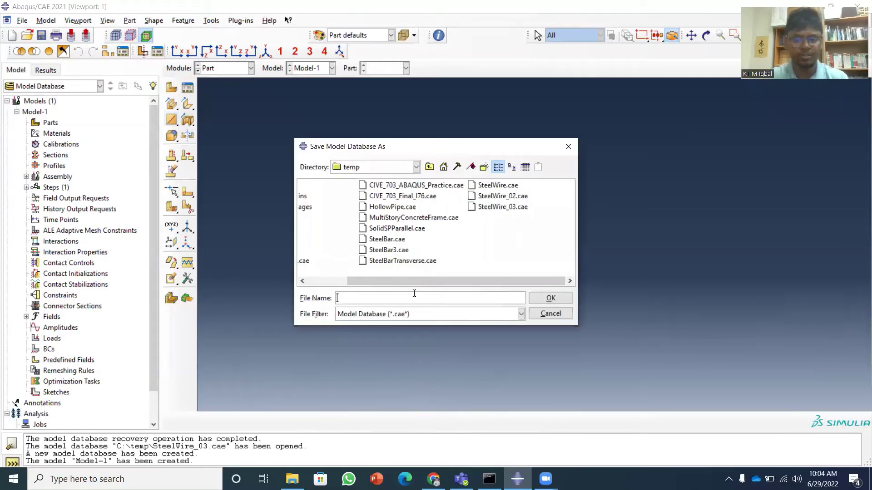
pyautogui.write('Steel')
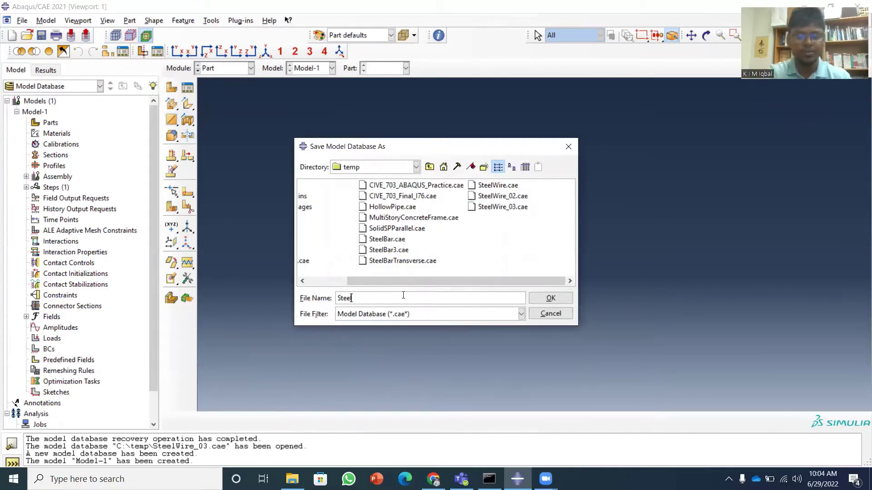
pyautogui.write('_Wire')
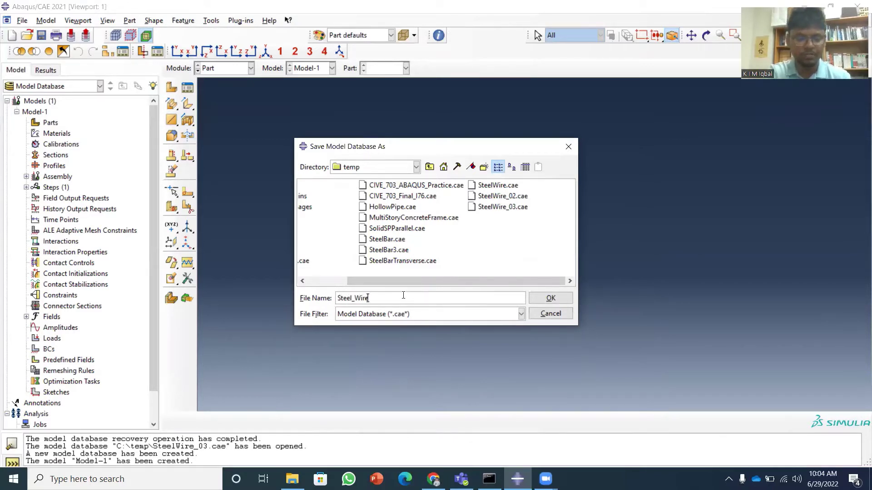
pyautogui.write('03')
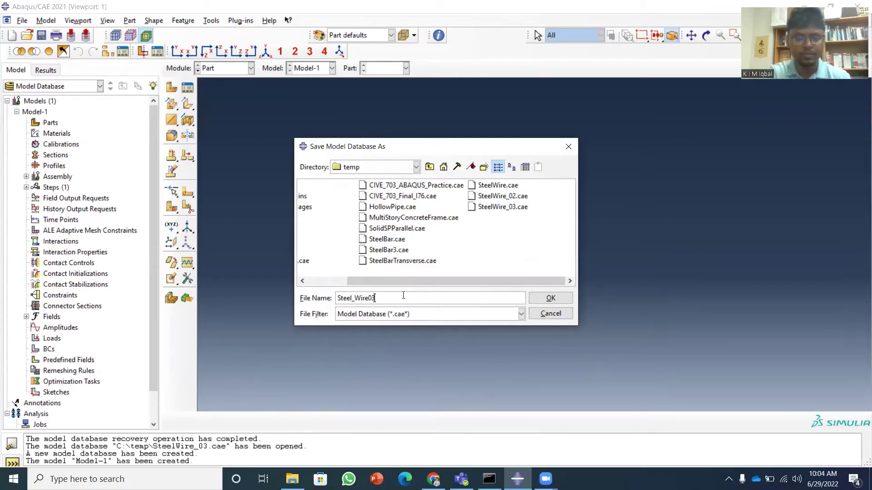
pyautogui.write('_Tutorial')
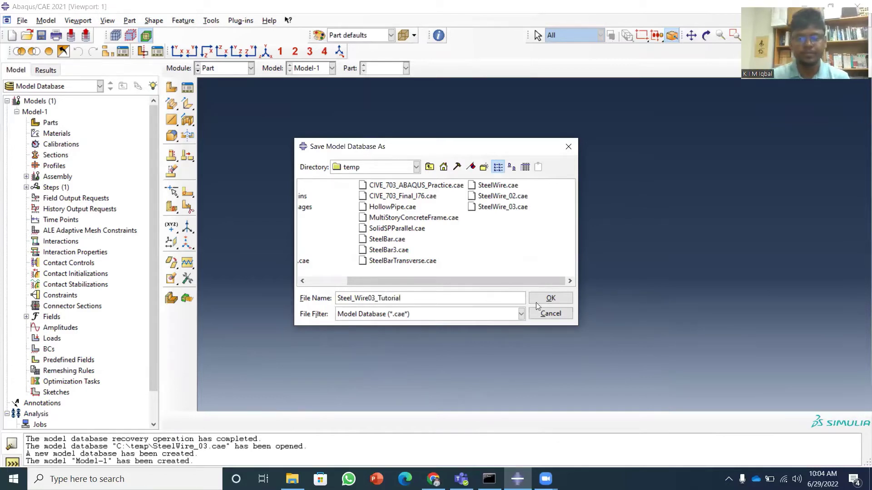
pyautogui.click(550, 298)
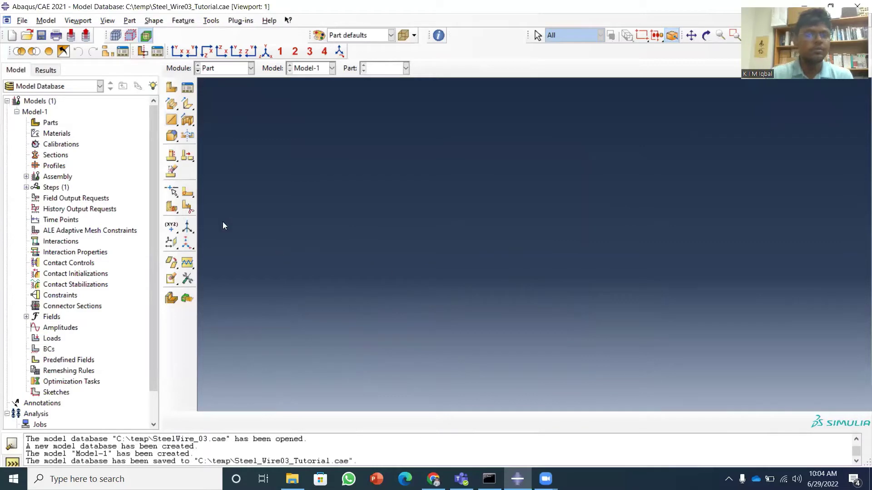
# Step: Start a 3D deformable solid extrusion part named Part-1 with approximate size 200, entering its section sketch
pyautogui.click(172, 88)
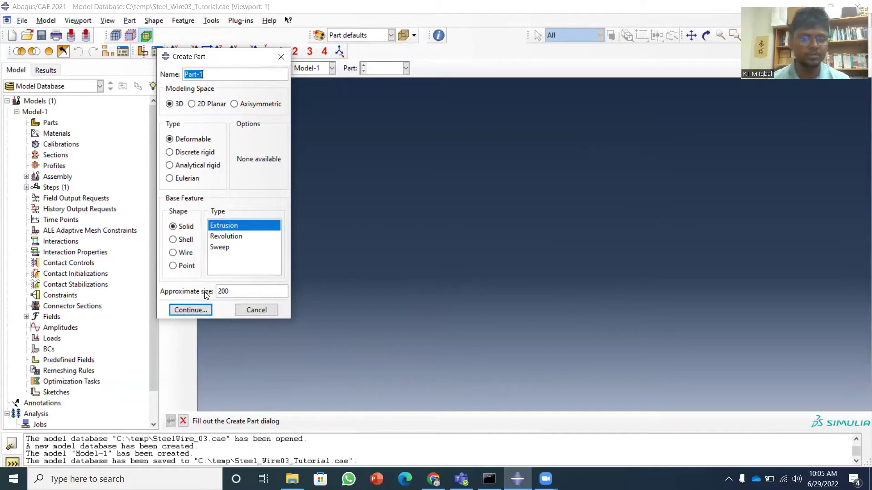
pyautogui.click(191, 311)
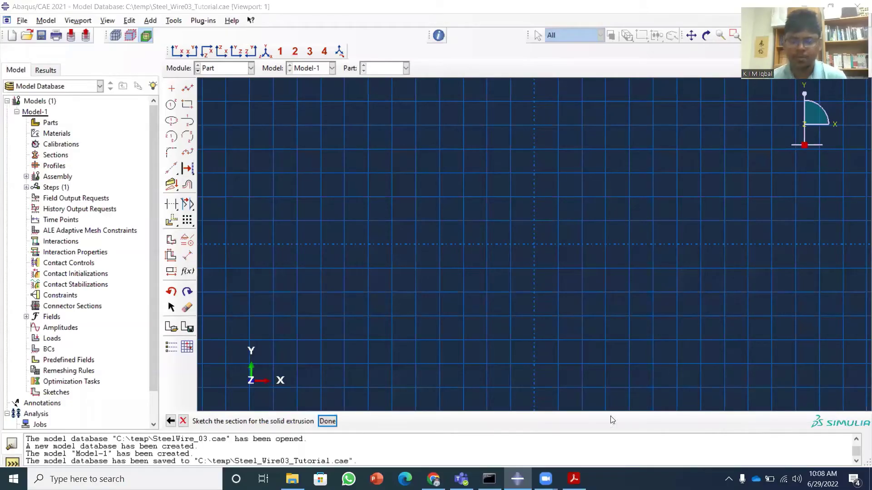
# Step: Switch to Numerical_and_Experimental_Investigation_of_Guided.pdf in Adobe Acrobat Reader and go to the article's title page
pyautogui.moveTo(574, 479)
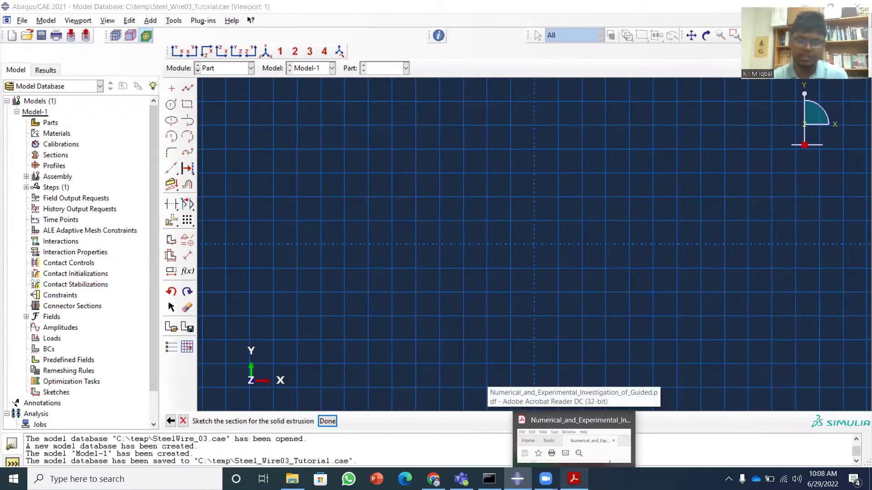
pyautogui.click(573, 437)
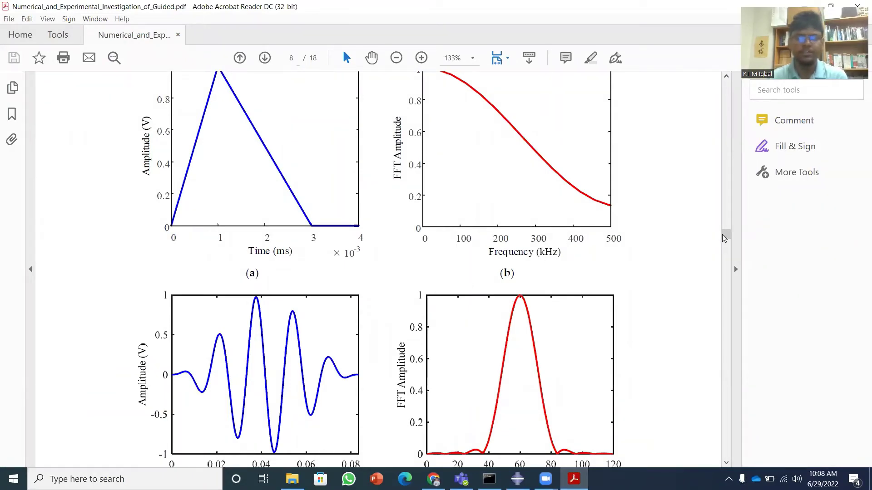
pyautogui.scroll(8, 713, 153)
pyautogui.moveTo(712, 149); pyautogui.dragTo(710, 81)
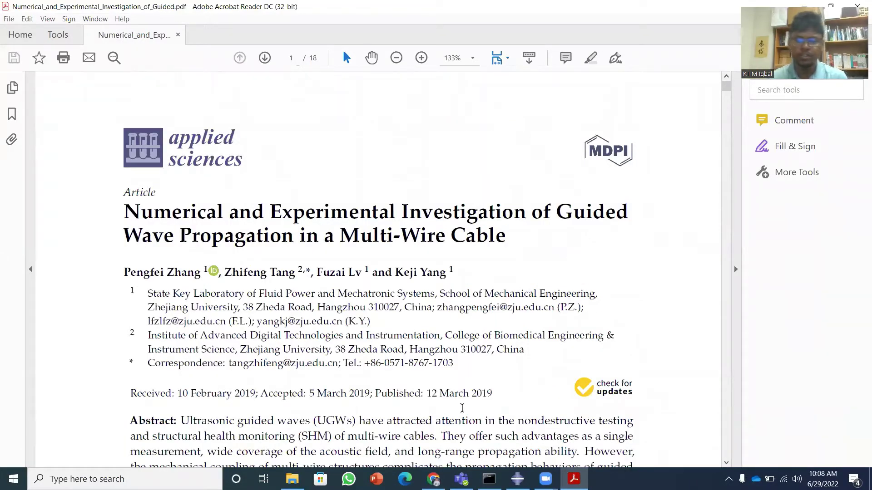
# Step: Examine the paper's excitation signals in Figure 5, the loading methods in Figure 6 and the FE model parameters in Table 2
pyautogui.moveTo(725, 86); pyautogui.dragTo(732, 244)
pyautogui.scroll(3, 386, 358)
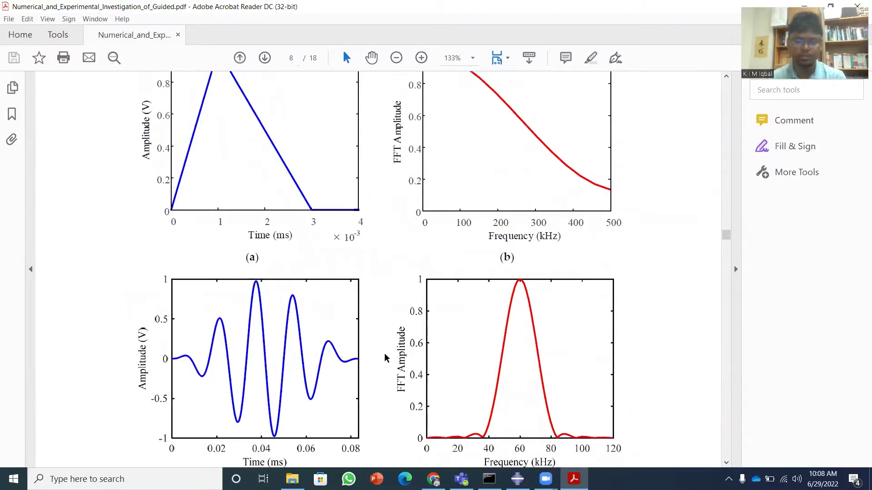
pyautogui.scroll(2, 384, 352)
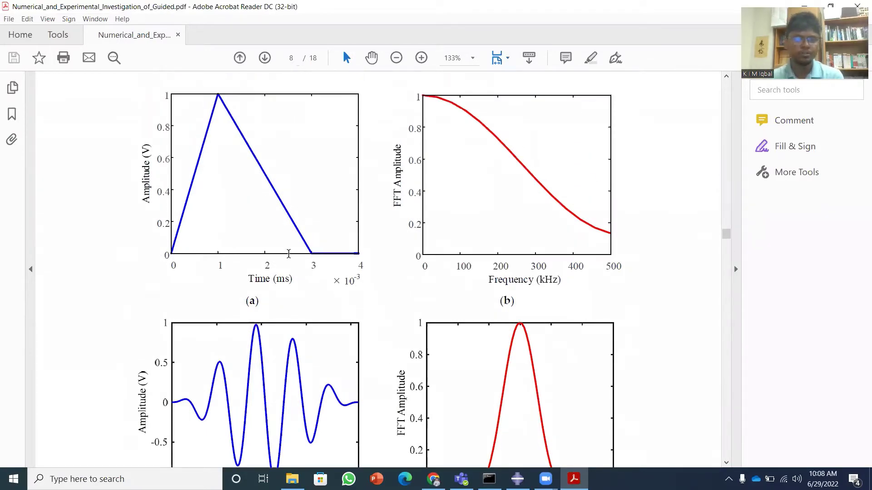
pyautogui.scroll(-15, 240, 265)
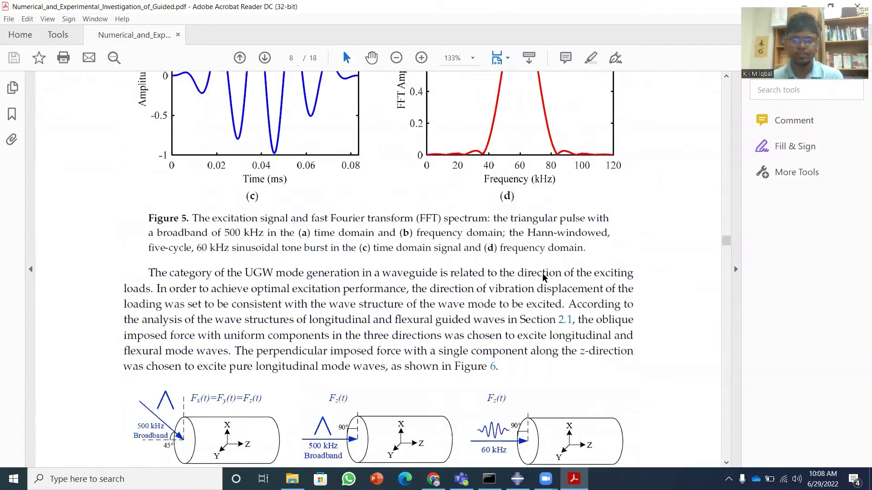
pyautogui.scroll(-7, 543, 277)
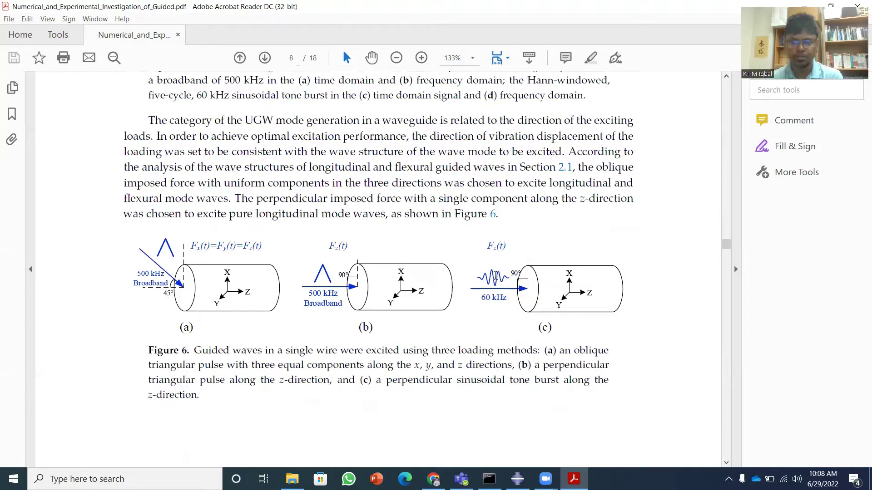
pyautogui.scroll(20, 477, 288)
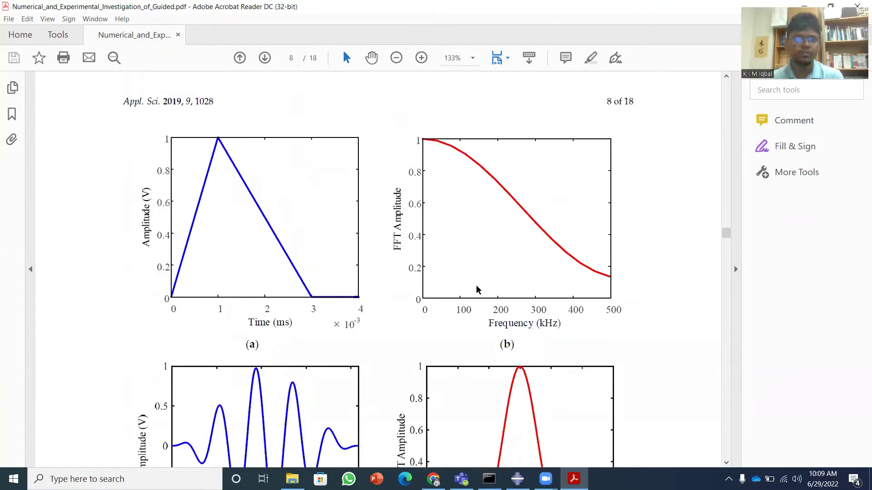
pyautogui.scroll(15, 476, 288)
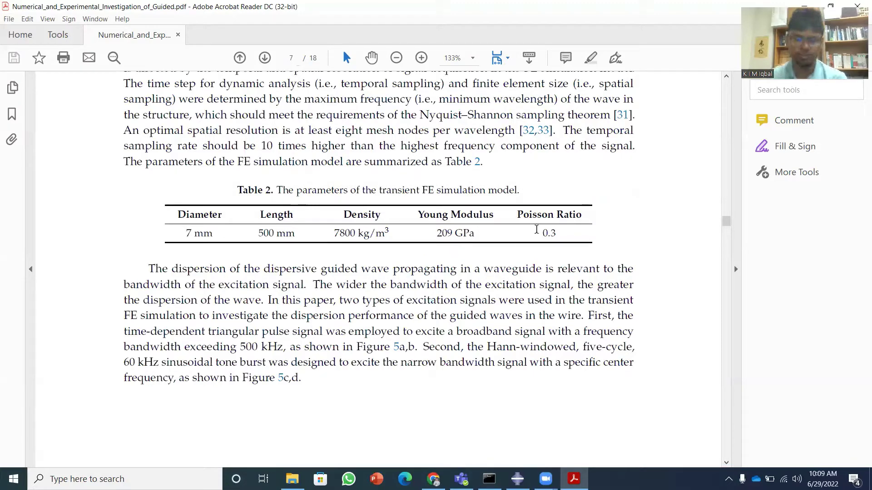
pyautogui.scroll(-10, 551, 252)
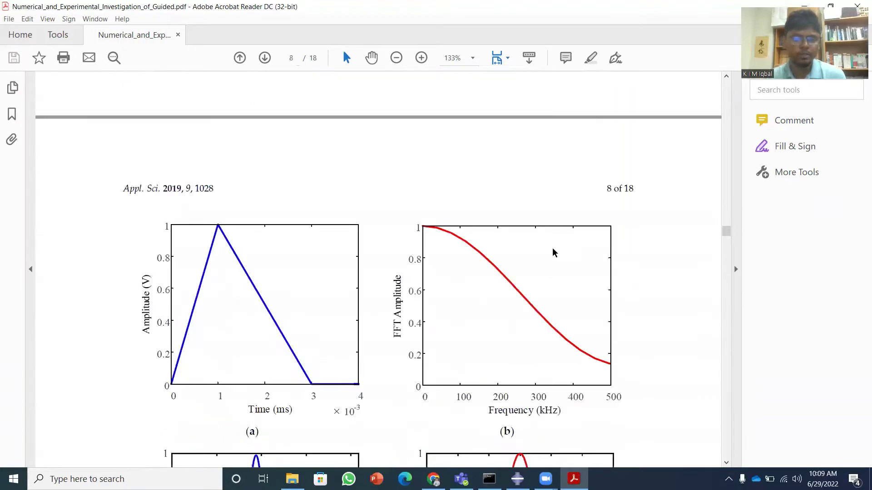
# Step: Look over the excitation signal plots on page 8 of the paper and switch back to Abaqus/CAE
pyautogui.scroll(-6, 552, 255)
pyautogui.scroll(-1, 527, 282)
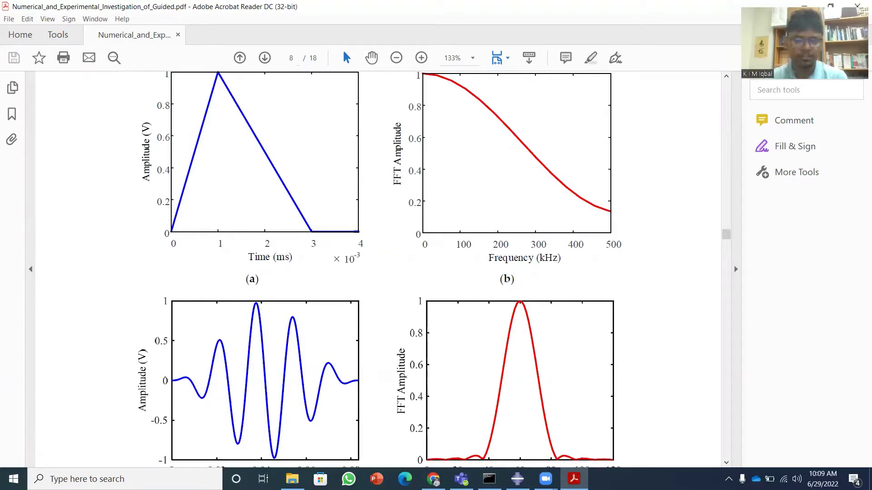
pyautogui.hotkey('alt', 'Tab')
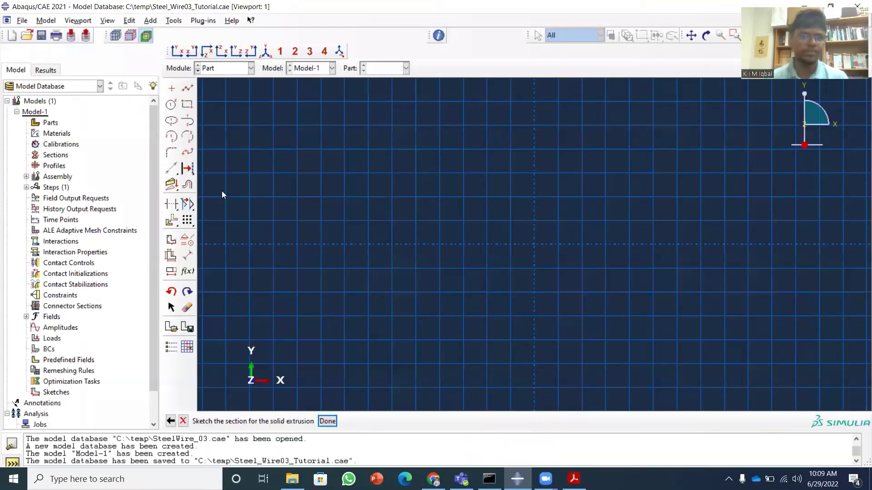
# Step: Sketch the wire's cross-section as a circle centred at 0,0 with its perimeter point at 0,0.0035
pyautogui.click(171, 106)
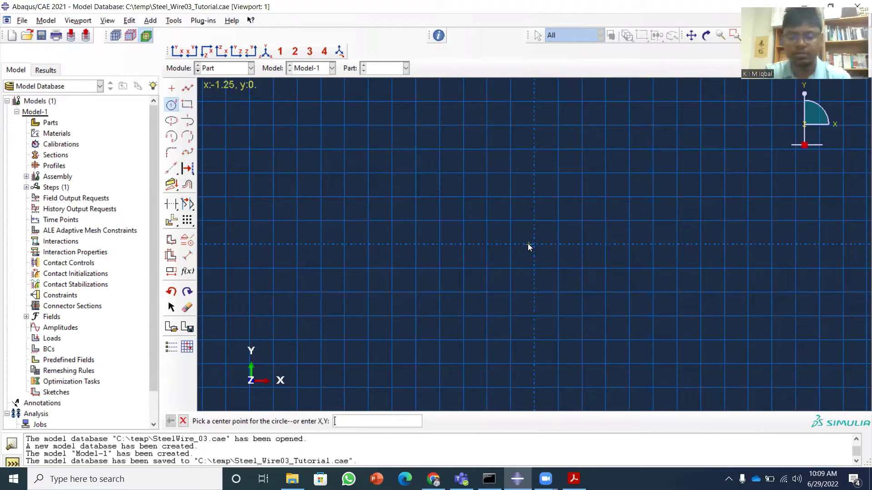
pyautogui.write('0,0')
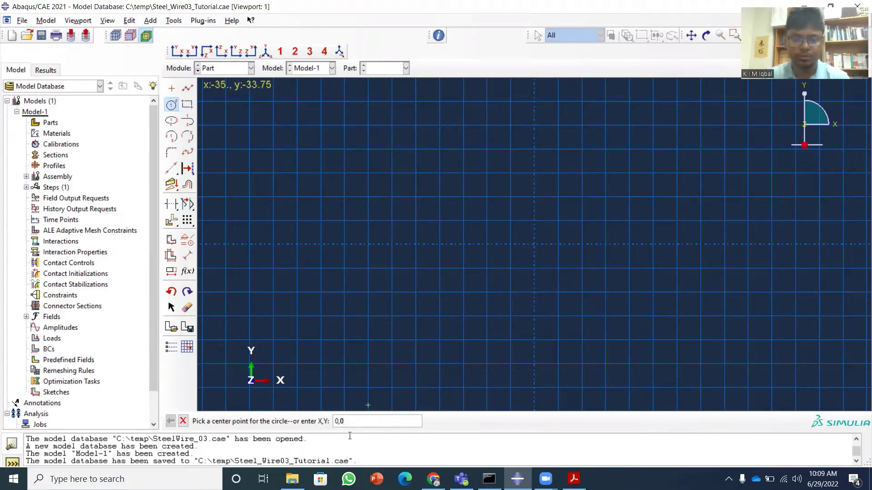
pyautogui.press('Return')
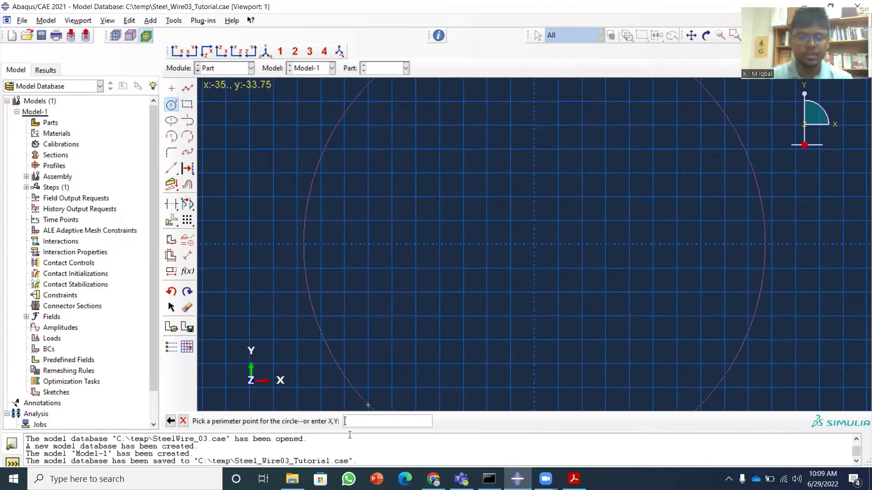
pyautogui.write('0')
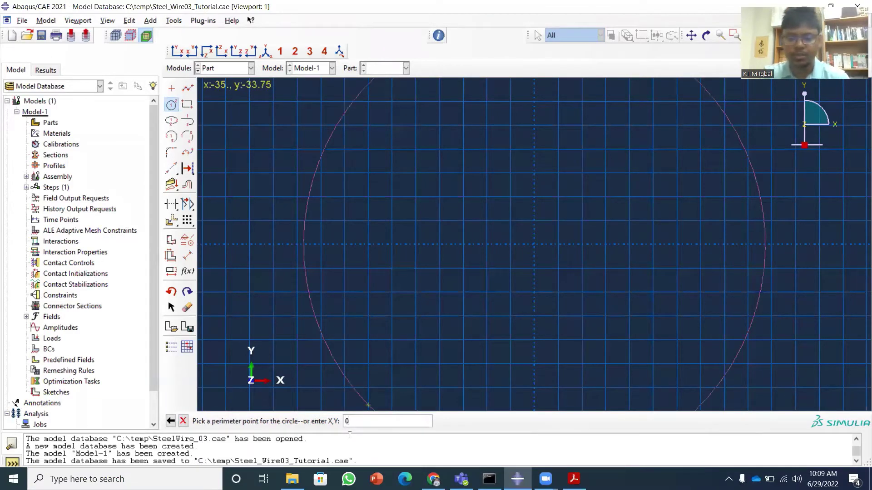
pyautogui.write(',0.0035')
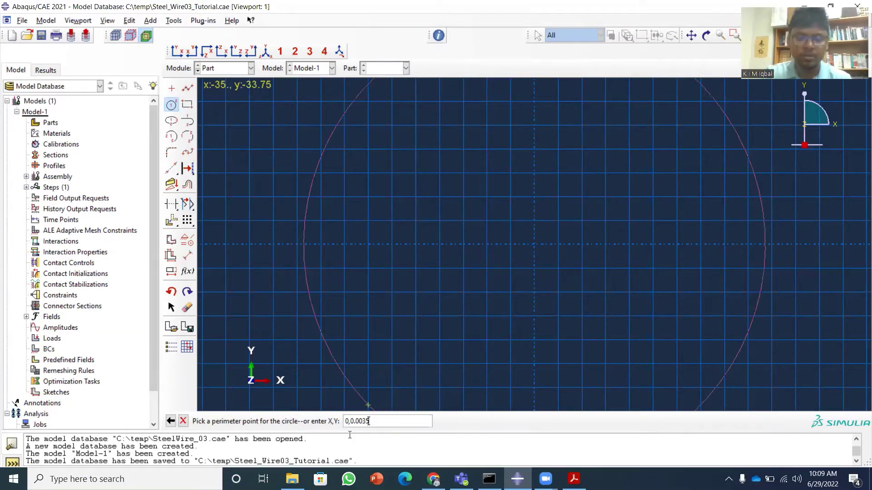
pyautogui.press('Return')
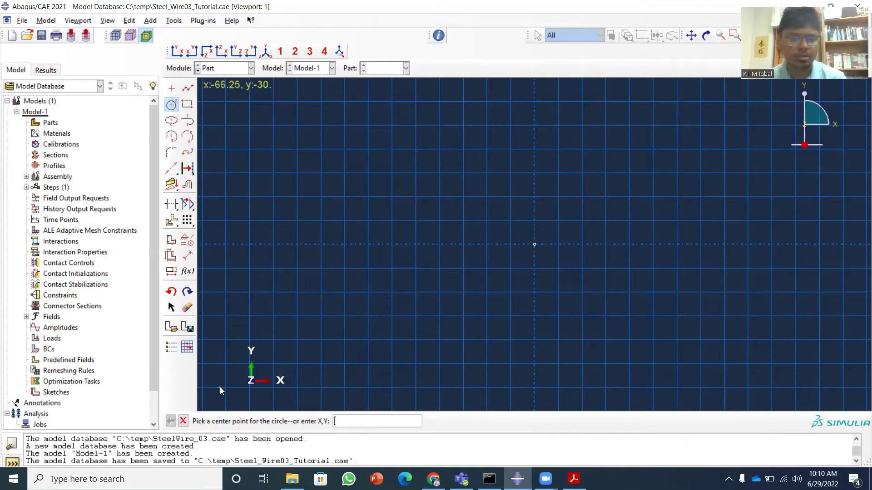
pyautogui.click(183, 421)
# Step: Finish the section sketch and extrude it to a blind depth of 1
pyautogui.click(326, 421)
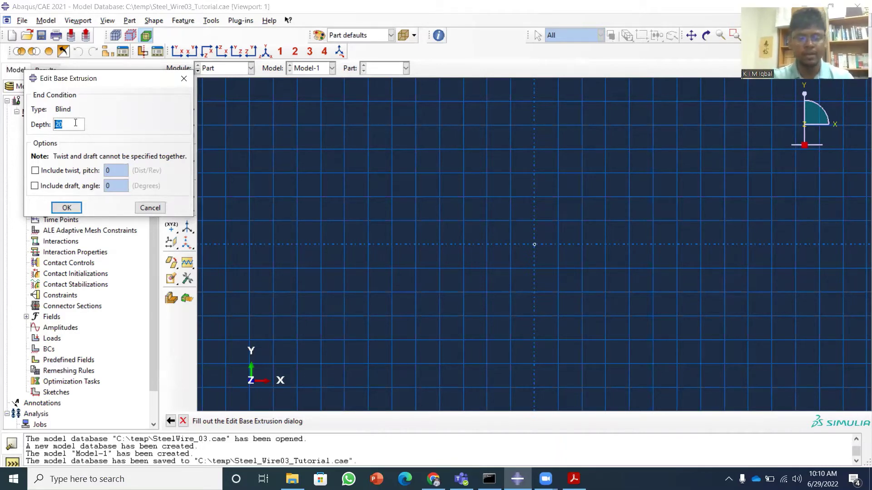
pyautogui.write('1')
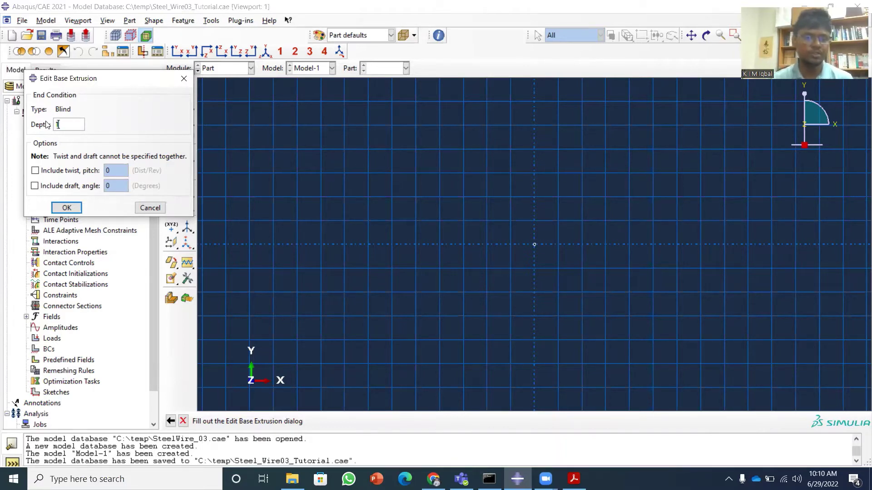
pyautogui.click(68, 207)
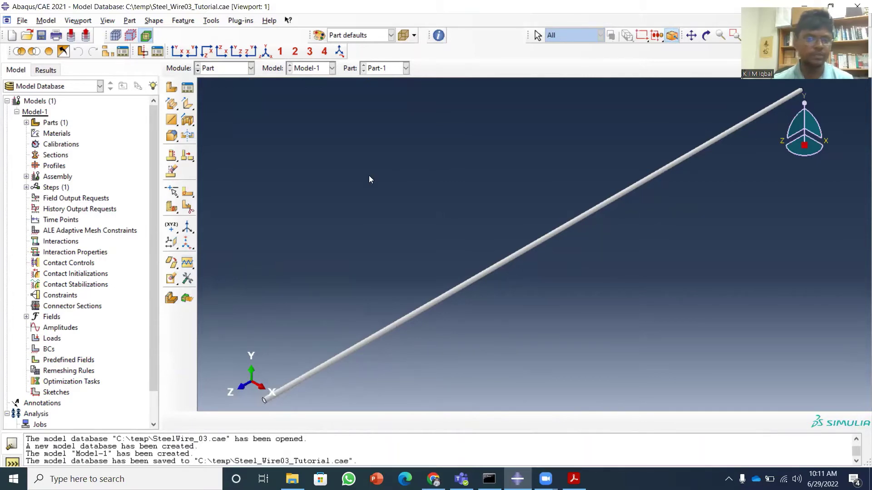
# Step: Create a datum plane on the wire offset 0.5 from the XY principal plane
pyautogui.click(171, 243)
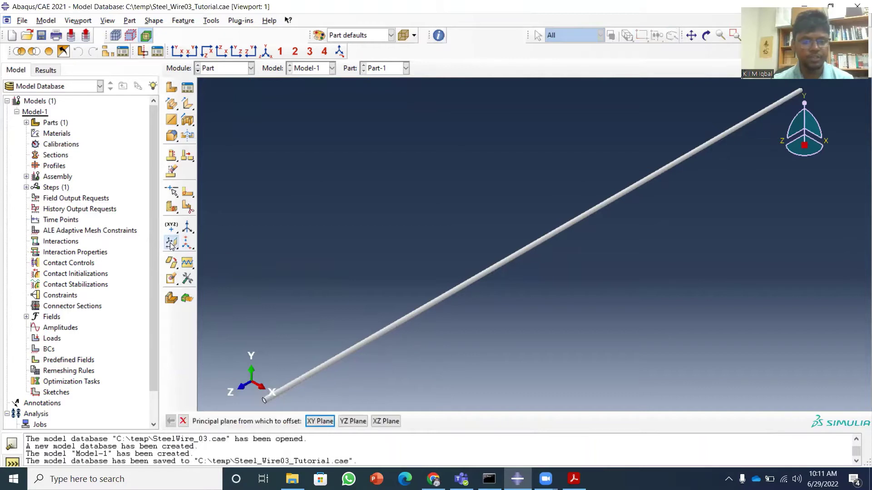
pyautogui.click(320, 421)
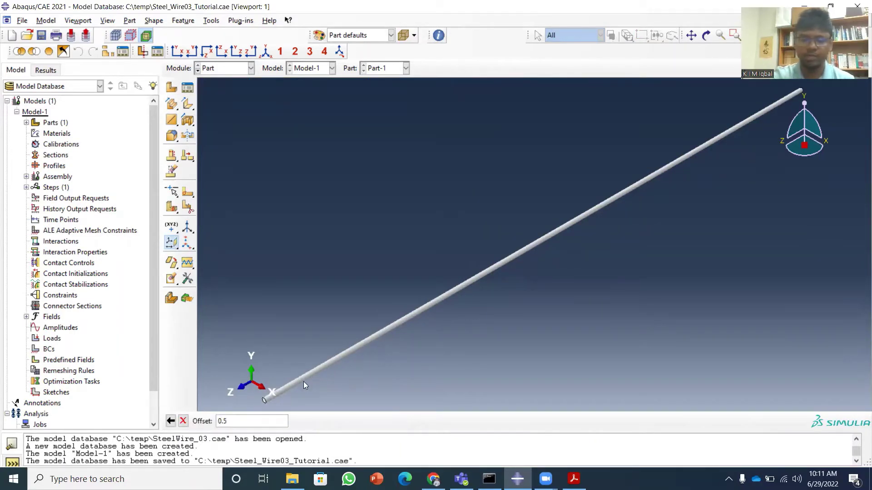
pyautogui.press('Return')
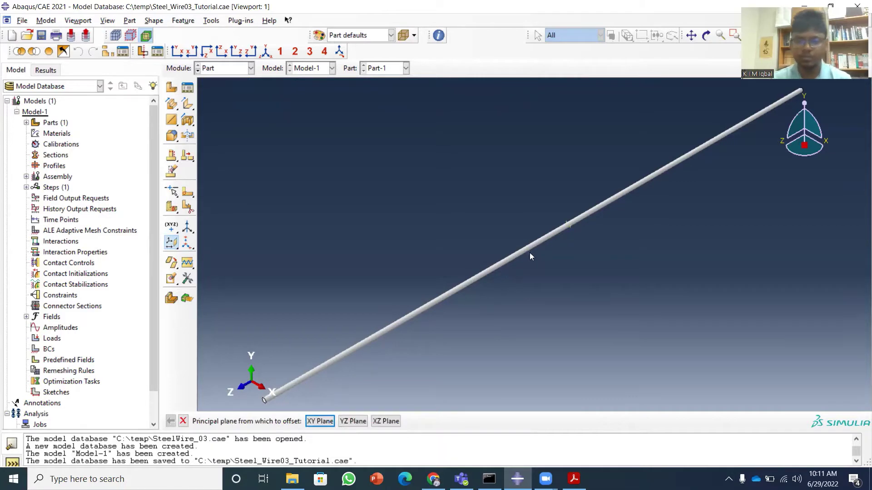
pyautogui.scroll(2, 570, 236)
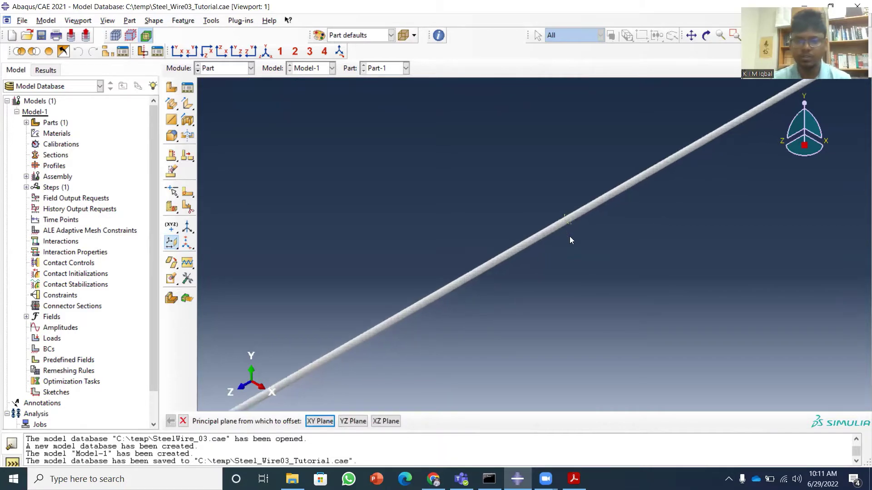
pyautogui.click(181, 421)
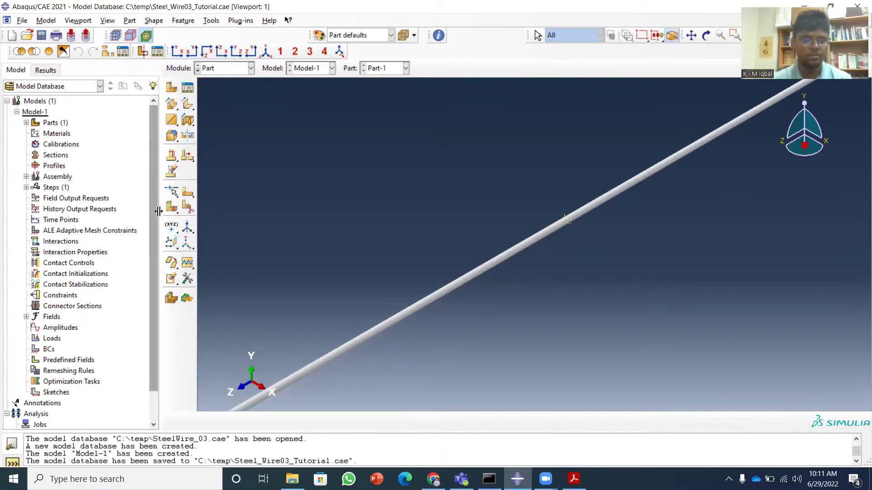
# Step: Partition the wire's cell at mid-length using the datum plane
pyautogui.moveTo(171, 208); pyautogui.dragTo(205, 208)
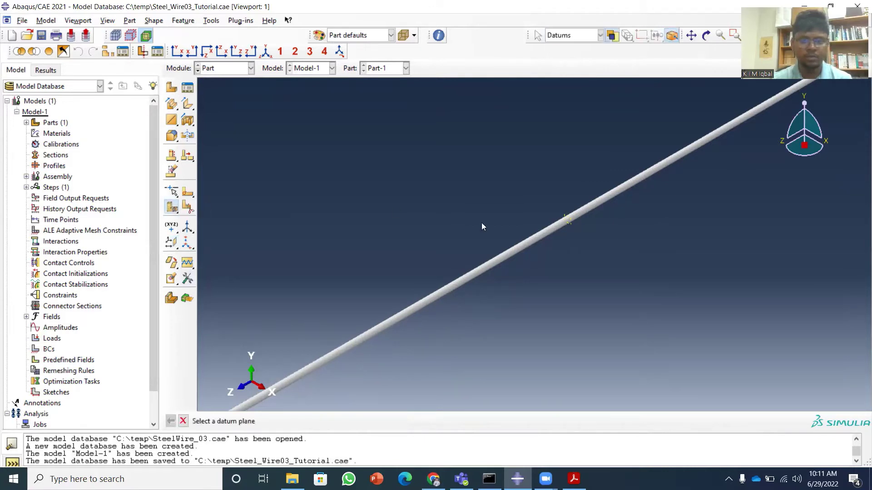
pyautogui.click(570, 222)
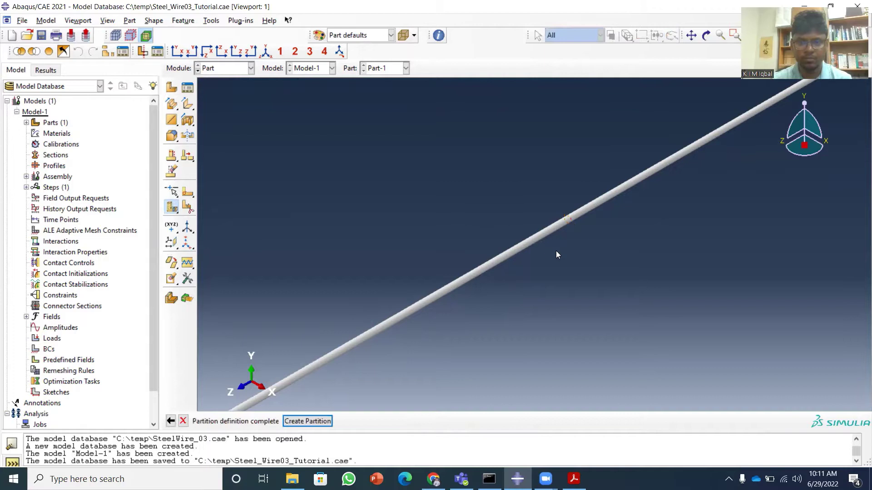
pyautogui.click(302, 421)
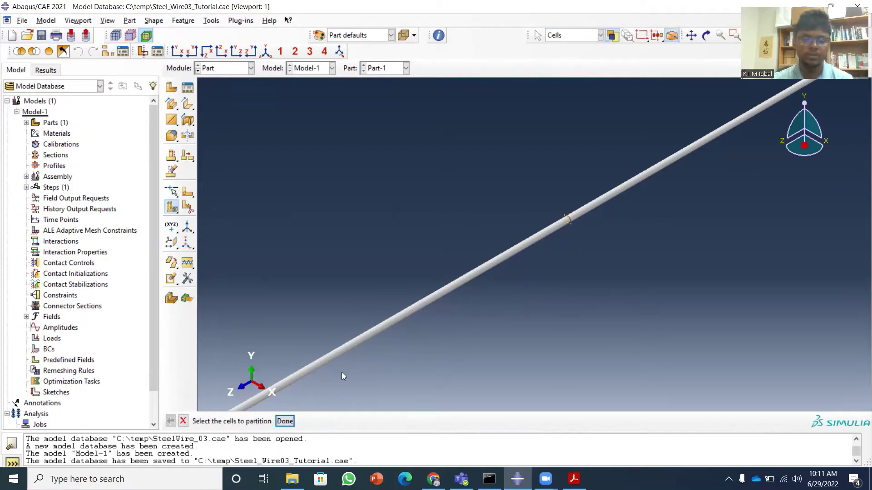
pyautogui.click(285, 422)
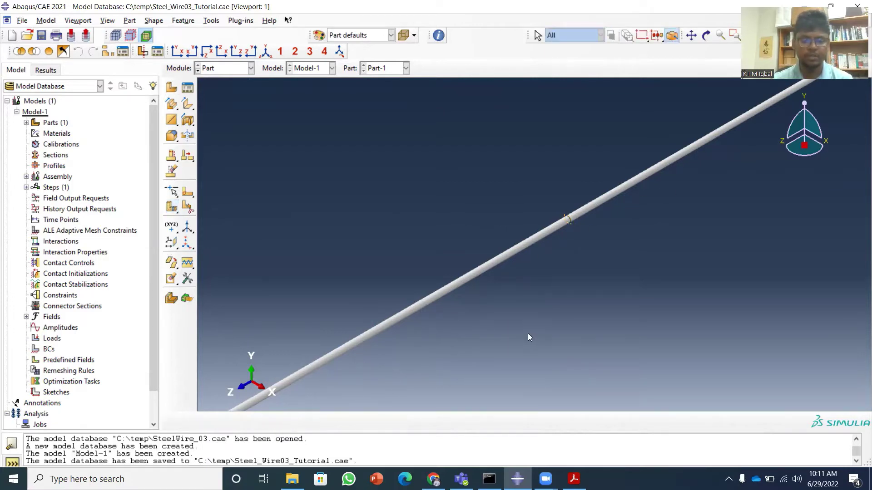
pyautogui.scroll(-2, 492, 327)
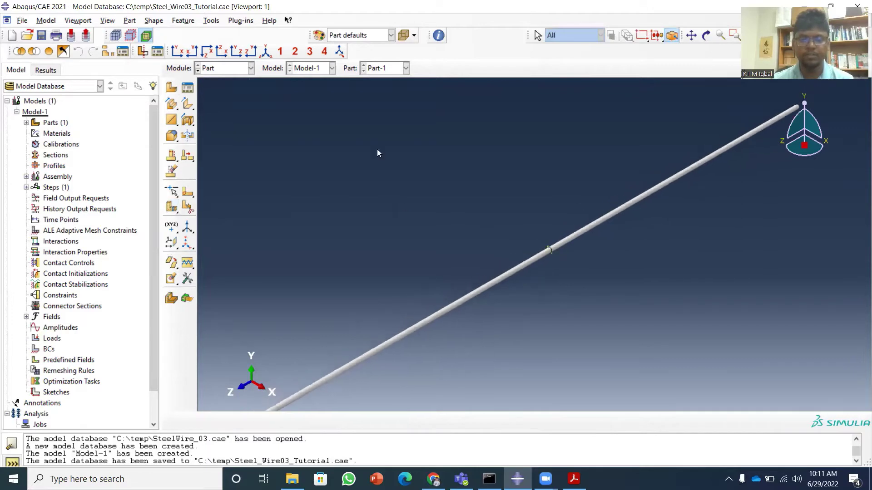
pyautogui.click(691, 35)
pyautogui.moveTo(597, 252); pyautogui.dragTo(578, 249)
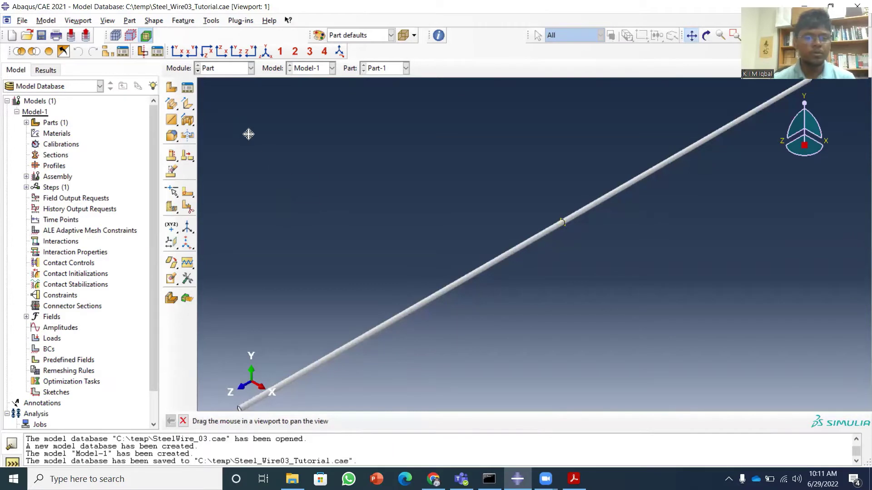
pyautogui.click(691, 35)
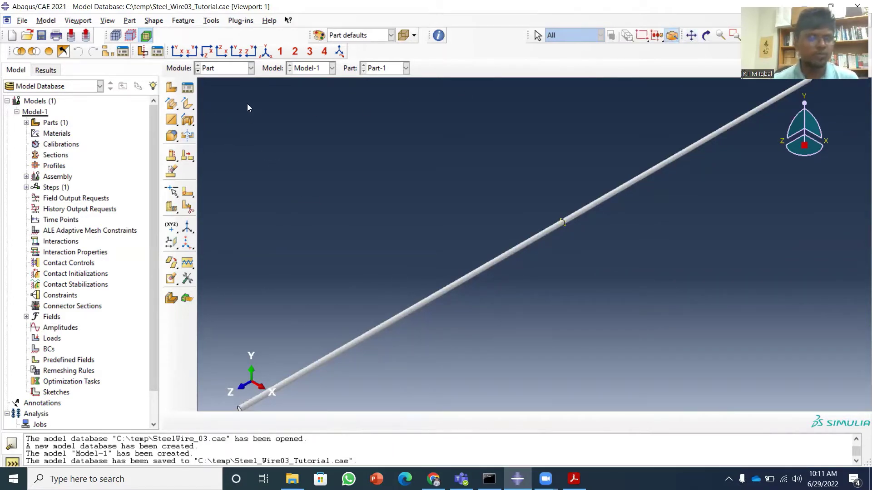
# Step: Switch to the Property module and start a new material named Steel
pyautogui.click(252, 75)
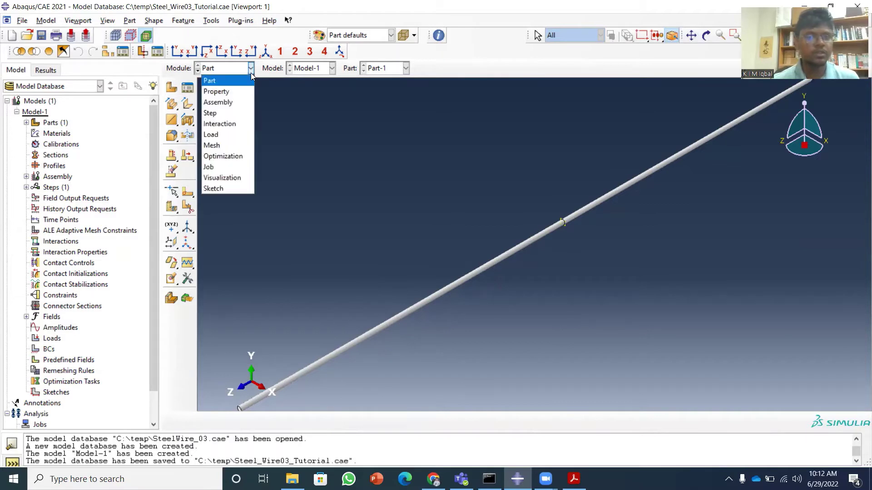
pyautogui.click(235, 90)
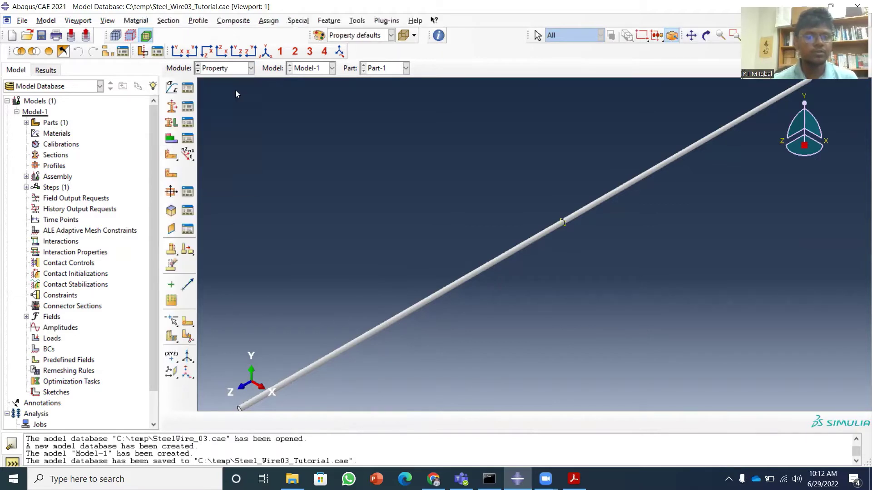
pyautogui.click(171, 89)
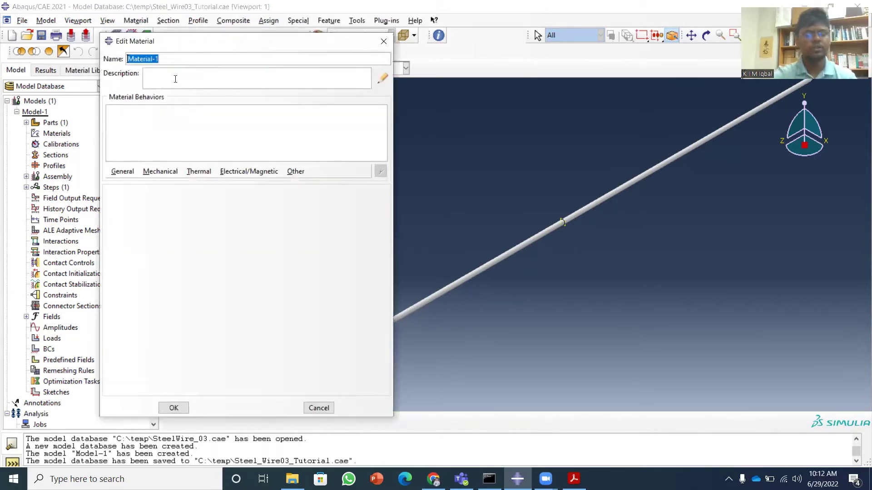
pyautogui.write('Stee')
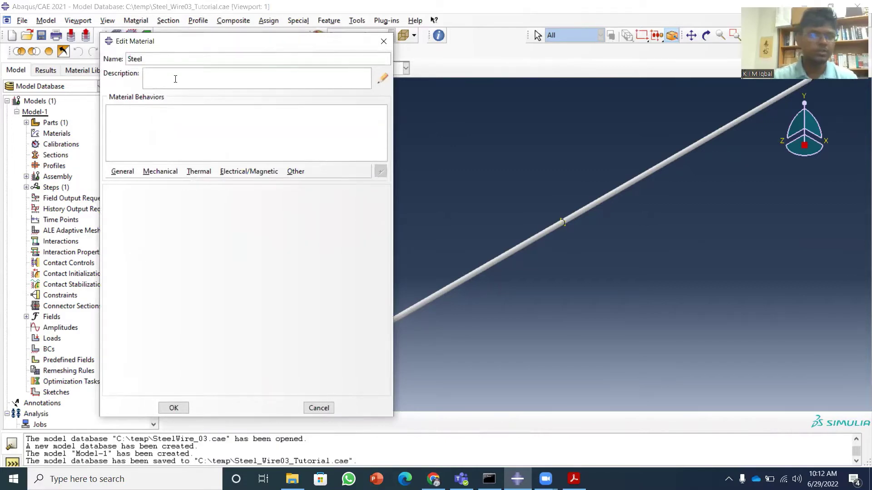
pyautogui.write('l')
# Step: Add a uniform mass density of 7850 to the Steel material
pyautogui.click(122, 171)
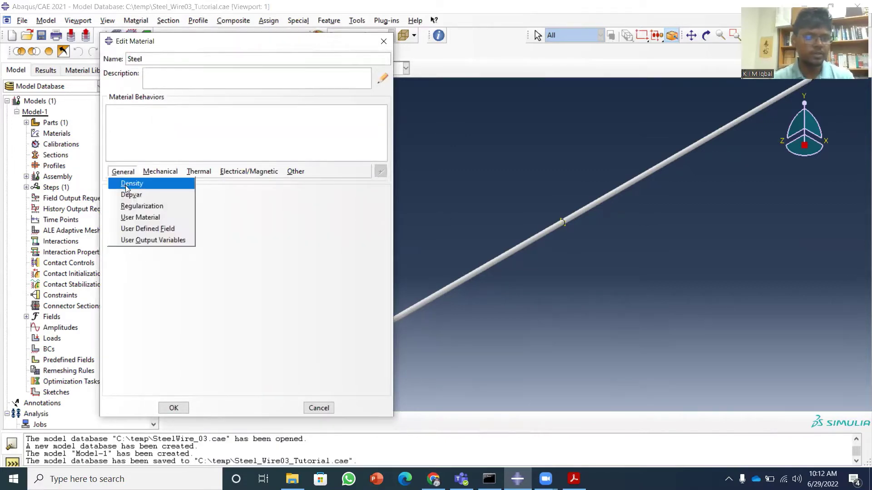
pyautogui.click(128, 181)
pyautogui.click(141, 284)
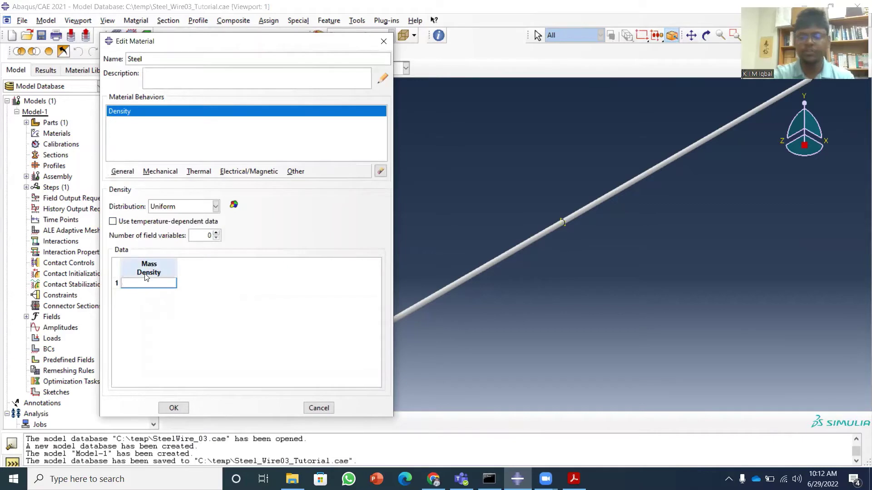
pyautogui.write('7850')
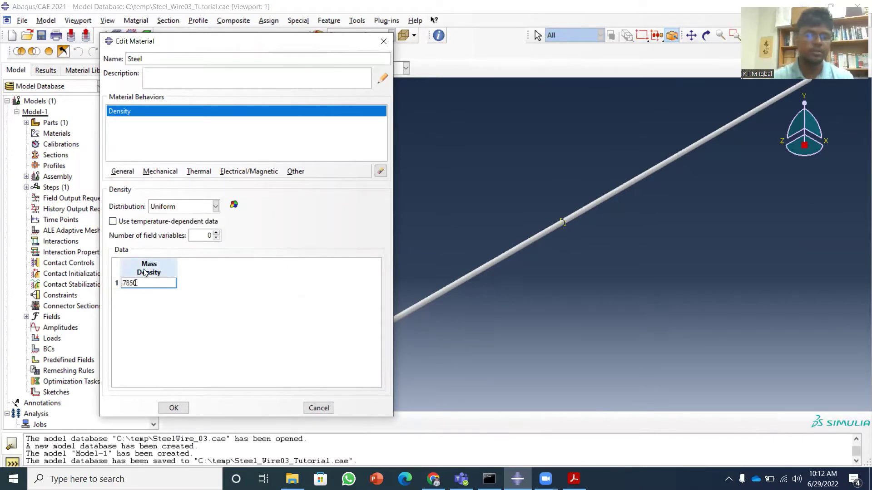
# Step: Add isotropic elasticity to Steel with Young's modulus 200E9 and Poisson's ratio 0.3, and save the material
pyautogui.click(160, 172)
pyautogui.moveTo(164, 184)
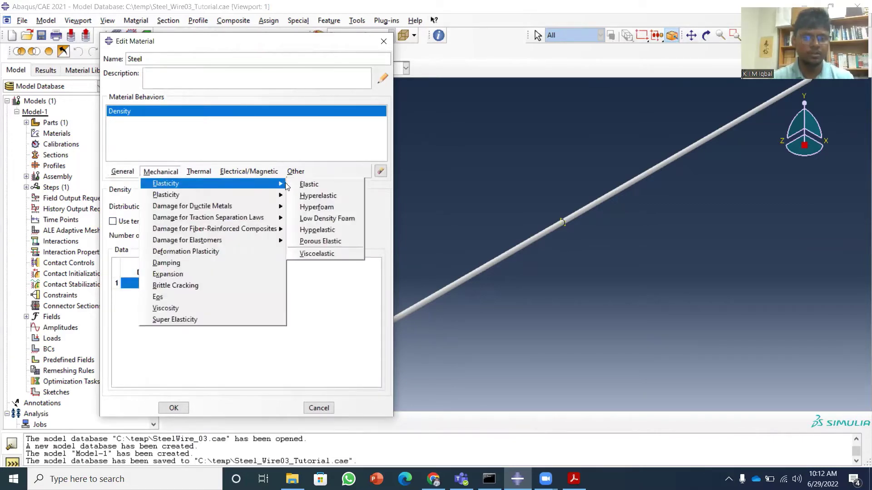
pyautogui.click(303, 184)
pyautogui.click(141, 327)
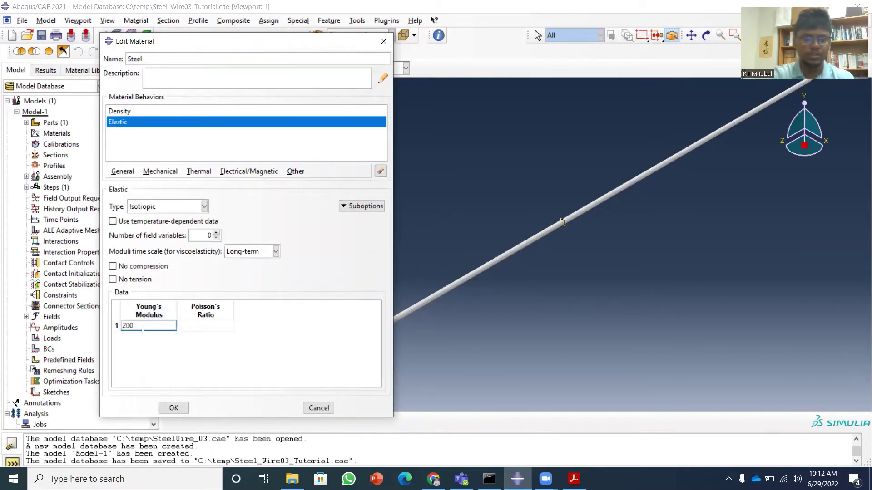
pyautogui.click(191, 327)
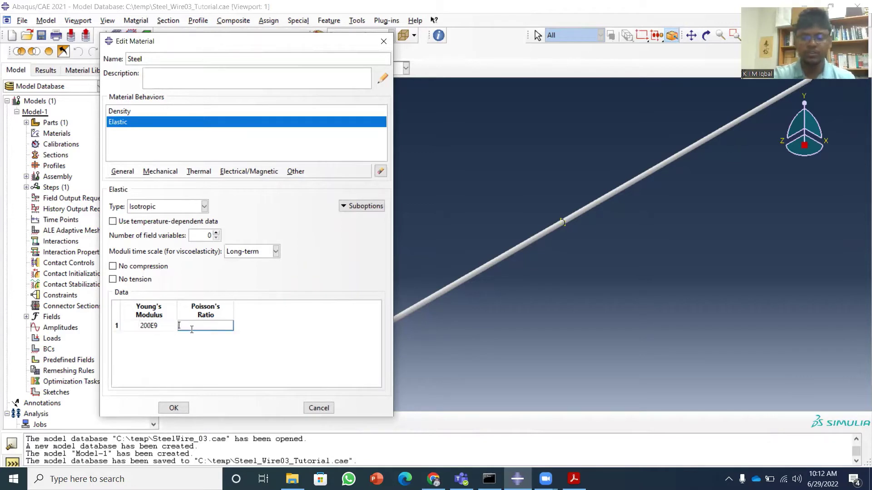
pyautogui.write('0.3')
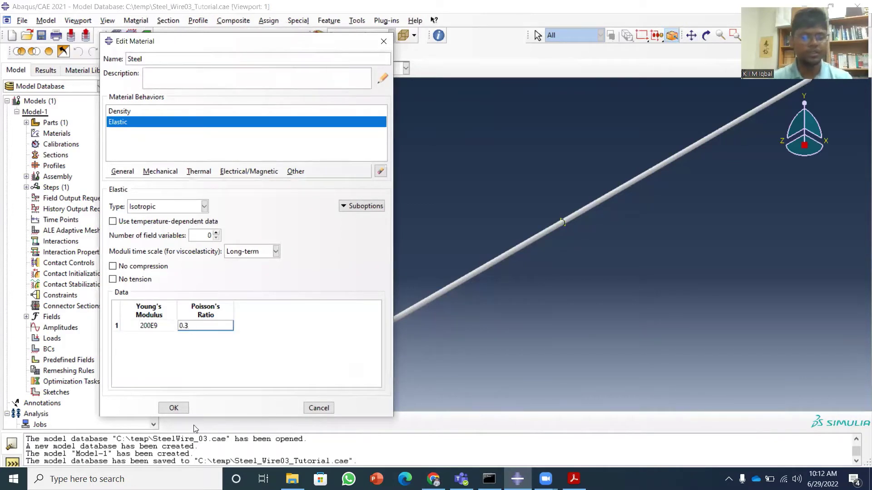
pyautogui.click(184, 411)
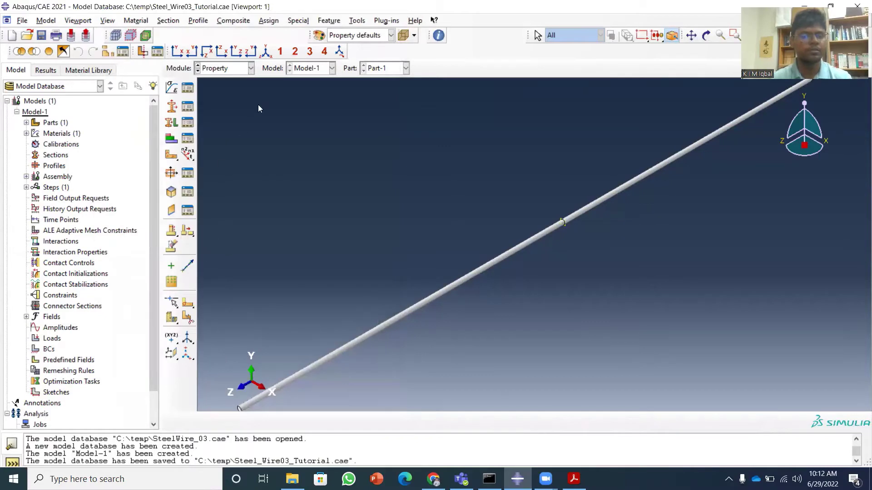
# Step: Create a solid, homogeneous section that uses the Steel material
pyautogui.click(172, 107)
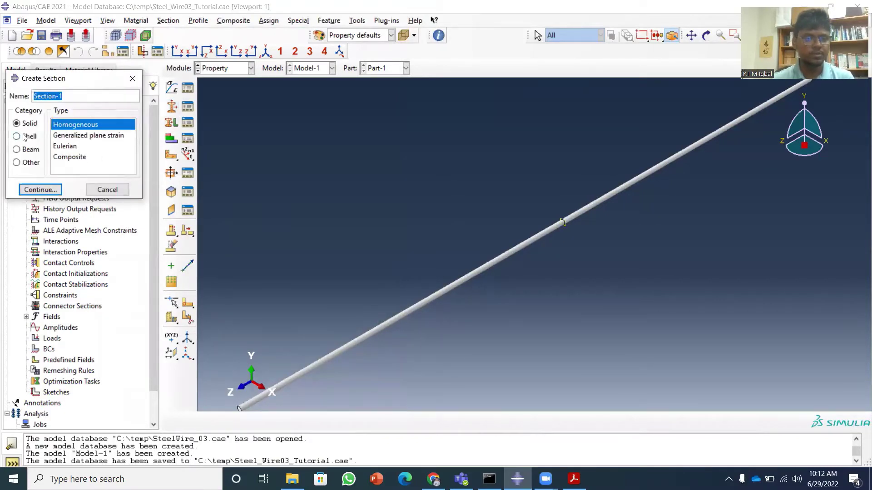
pyautogui.click(40, 190)
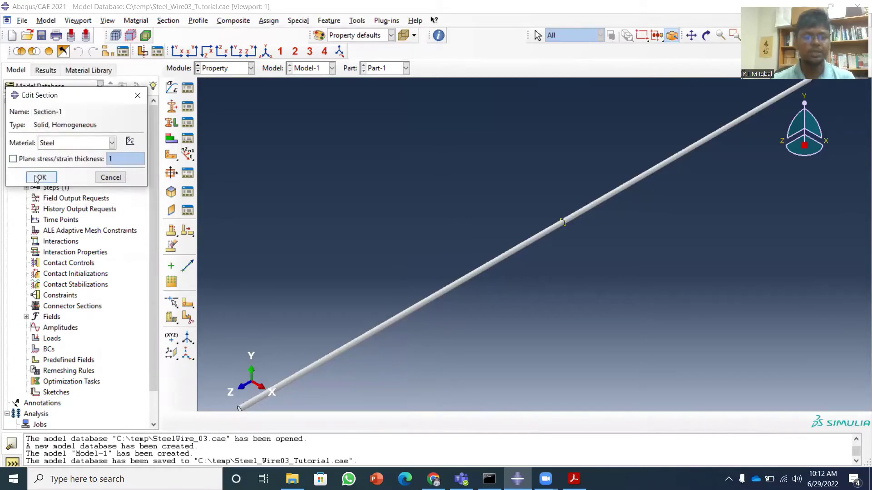
pyautogui.click(37, 178)
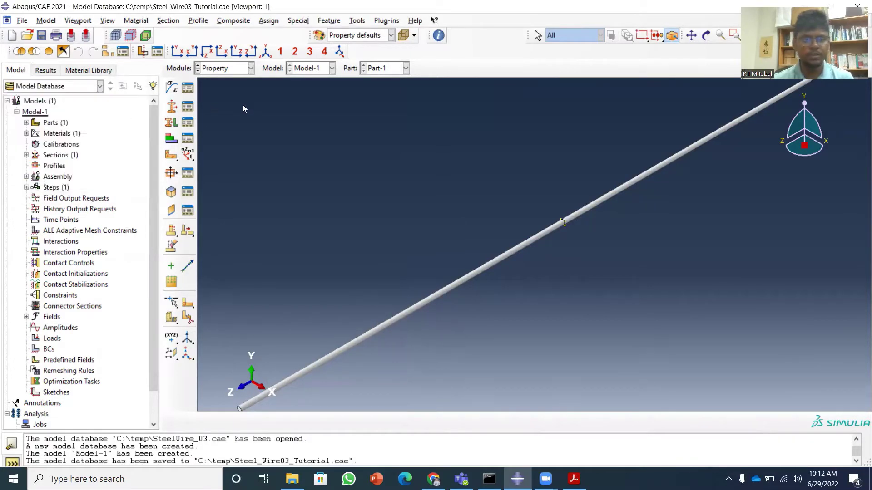
# Step: Assign the solid Steel section to both halves of the wire without creating a set
pyautogui.click(172, 123)
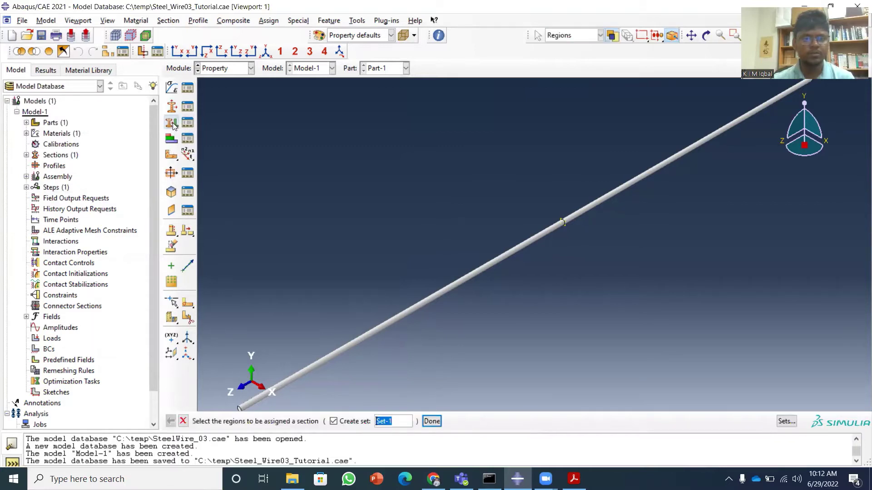
pyautogui.click(334, 421)
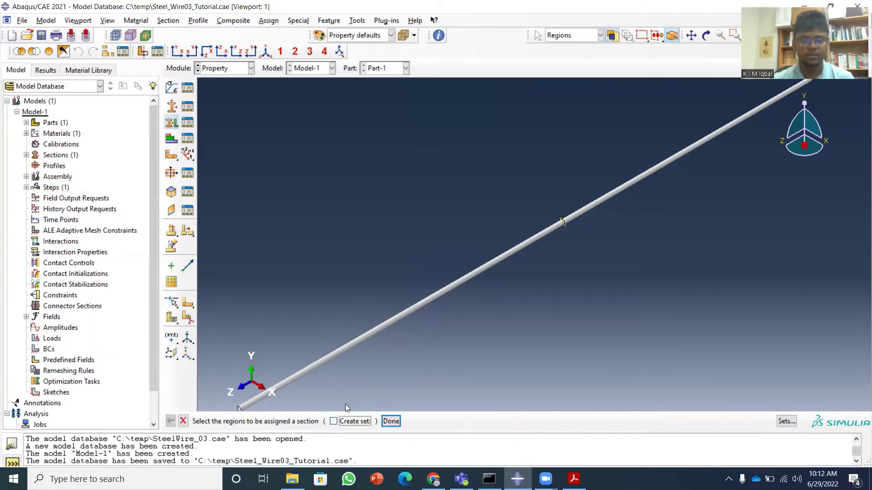
pyautogui.moveTo(371, 186); pyautogui.dragTo(688, 339)
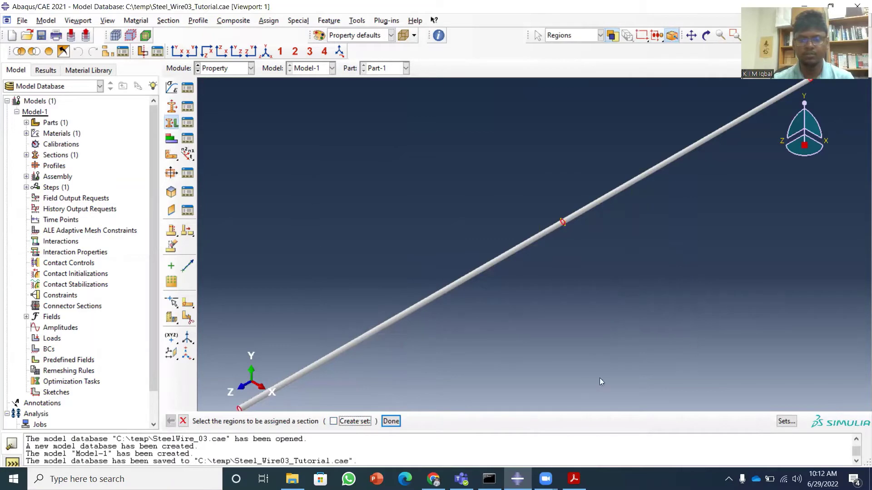
pyautogui.click(390, 422)
pyautogui.click(40, 281)
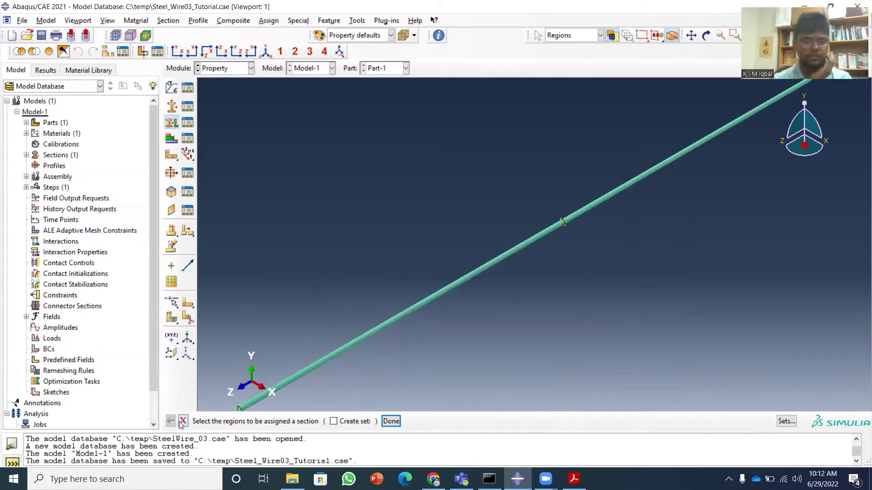
pyautogui.click(390, 421)
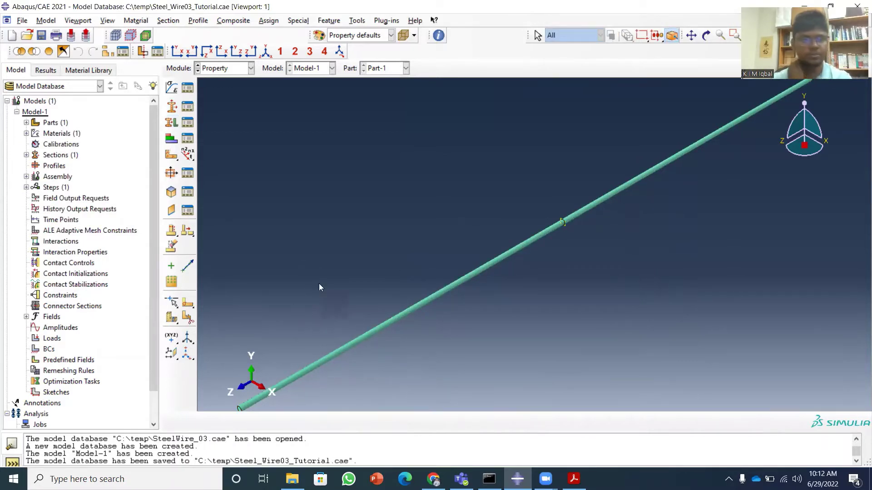
# Step: Switch to the Assembly module and create a dependent instance of Part-1
pyautogui.click(250, 69)
pyautogui.click(241, 103)
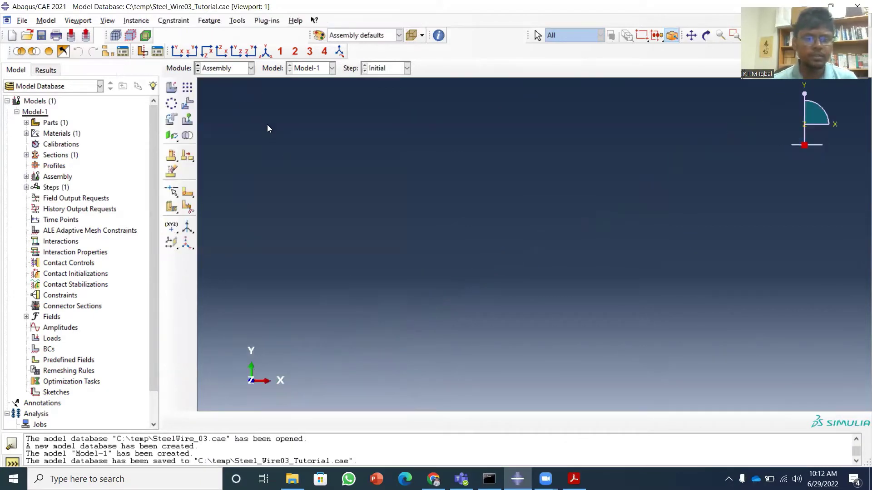
pyautogui.click(169, 89)
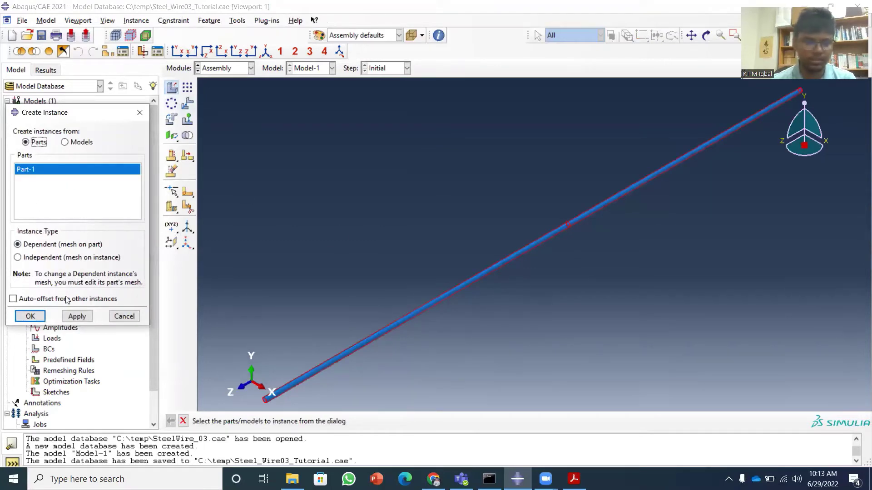
pyautogui.click(39, 316)
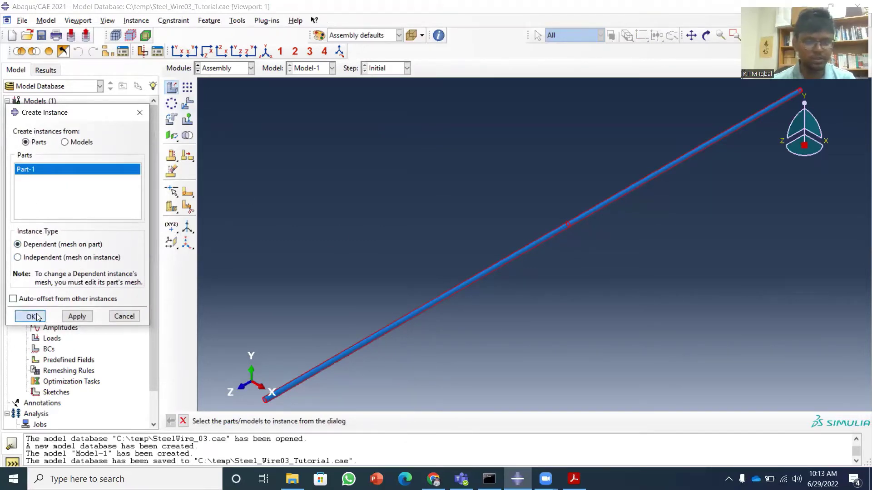
# Step: Switch to the Step module and start a Dynamic, Explicit step after the Initial step
pyautogui.click(242, 70)
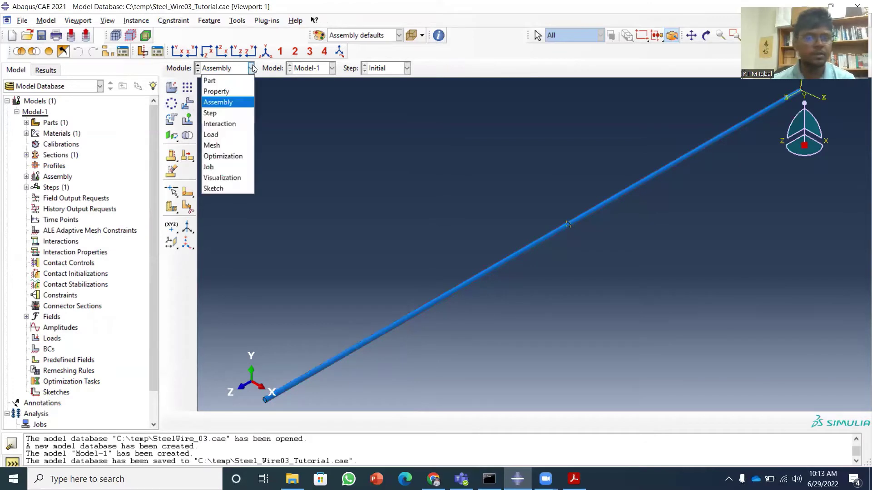
pyautogui.click(230, 111)
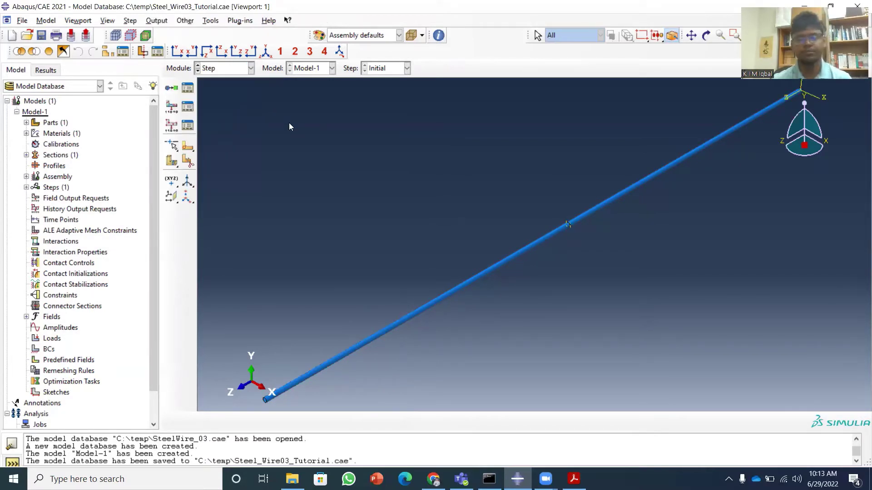
pyautogui.click(171, 89)
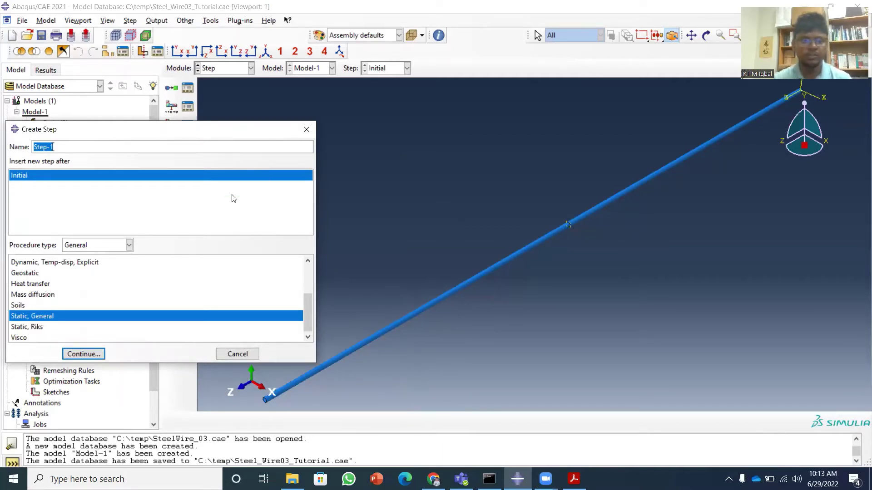
pyautogui.scroll(2, 90, 281)
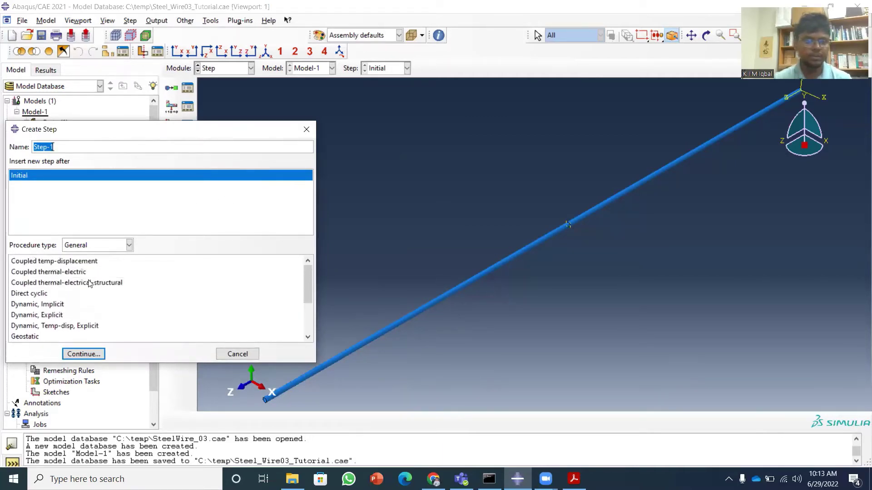
pyautogui.click(54, 314)
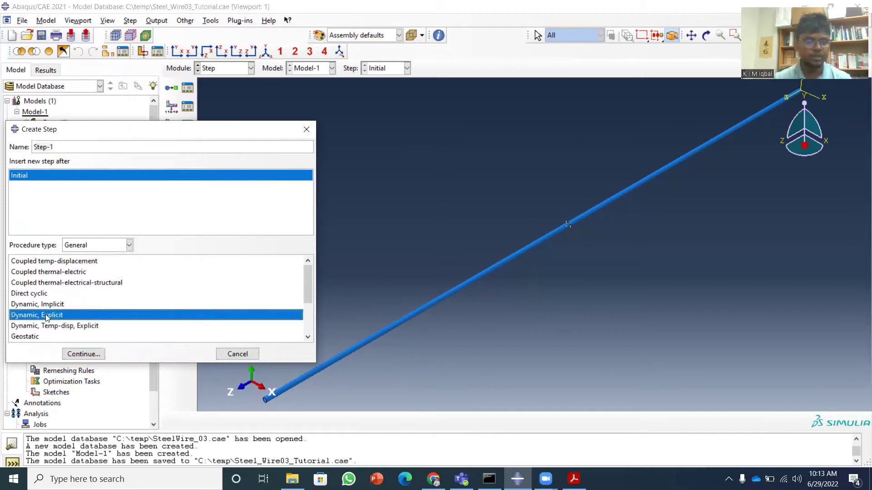
pyautogui.click(83, 354)
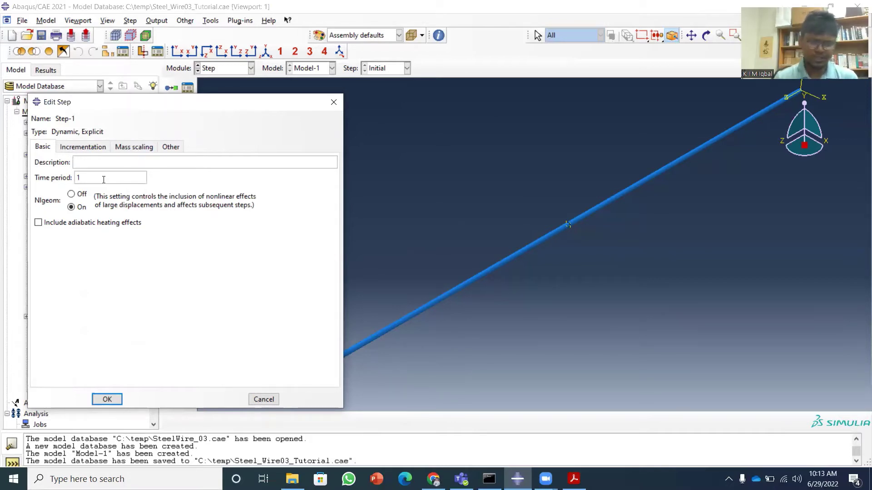
# Step: Set the explicit step's time period to 0.008
pyautogui.click(90, 146)
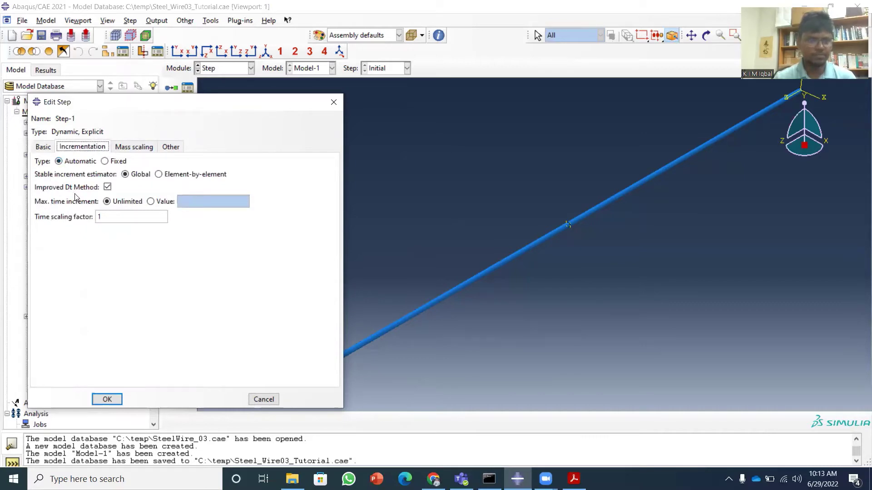
pyautogui.click(44, 147)
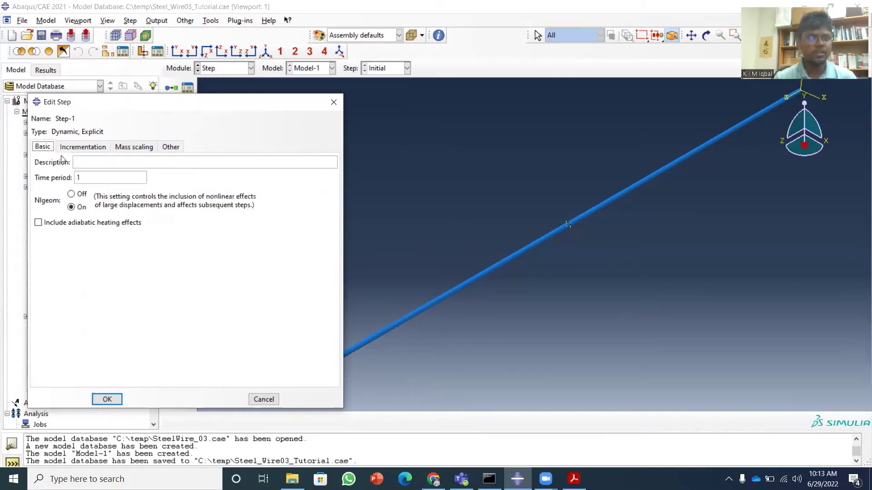
pyautogui.click(78, 178)
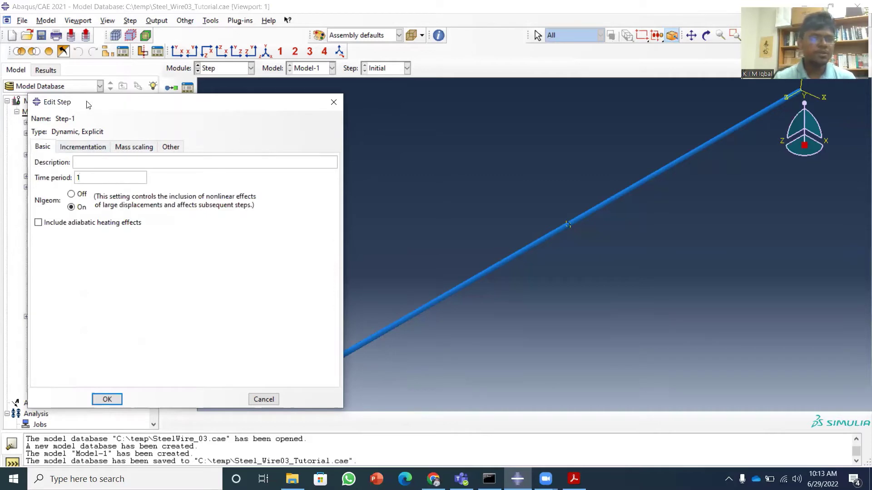
pyautogui.moveTo(88, 105); pyautogui.dragTo(65, 104)
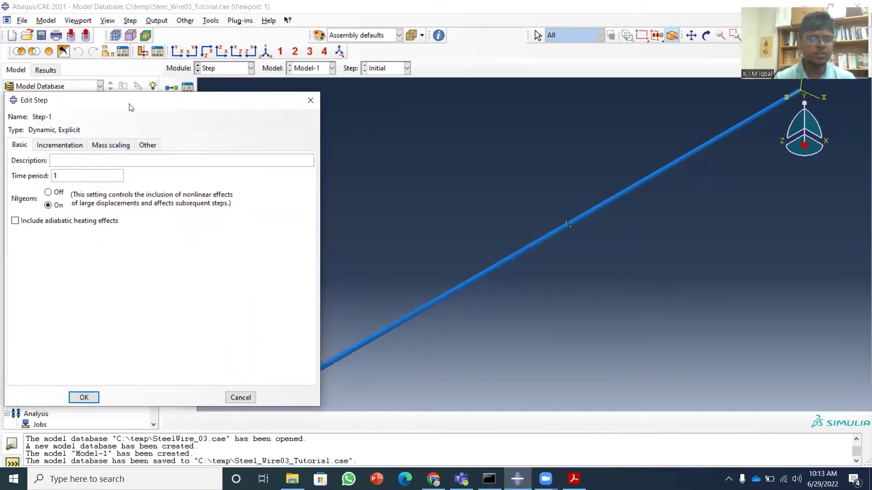
pyautogui.moveTo(136, 106); pyautogui.dragTo(62, 104)
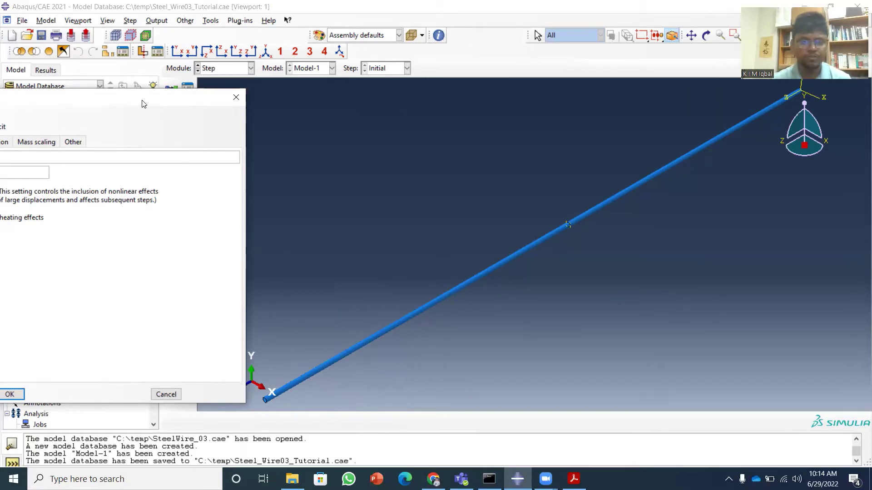
pyautogui.moveTo(142, 103); pyautogui.dragTo(257, 66)
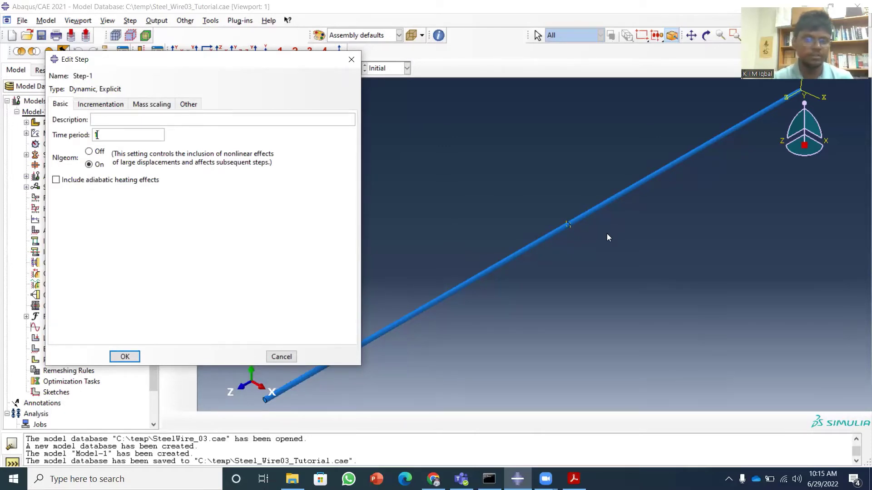
pyautogui.press('BackSpace')
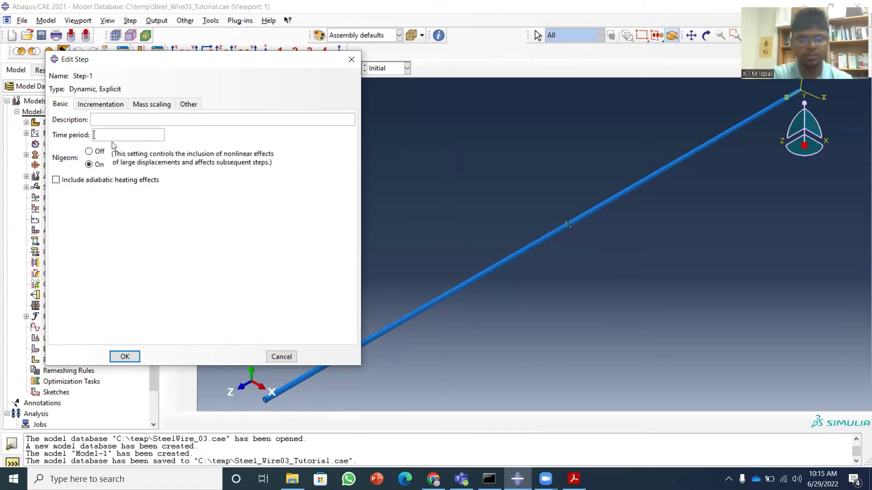
pyautogui.write('0.00')
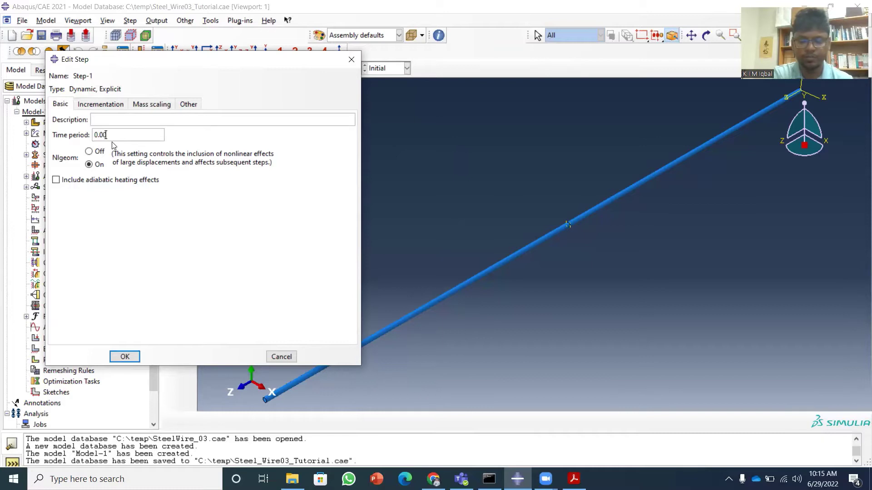
pyautogui.write('8')
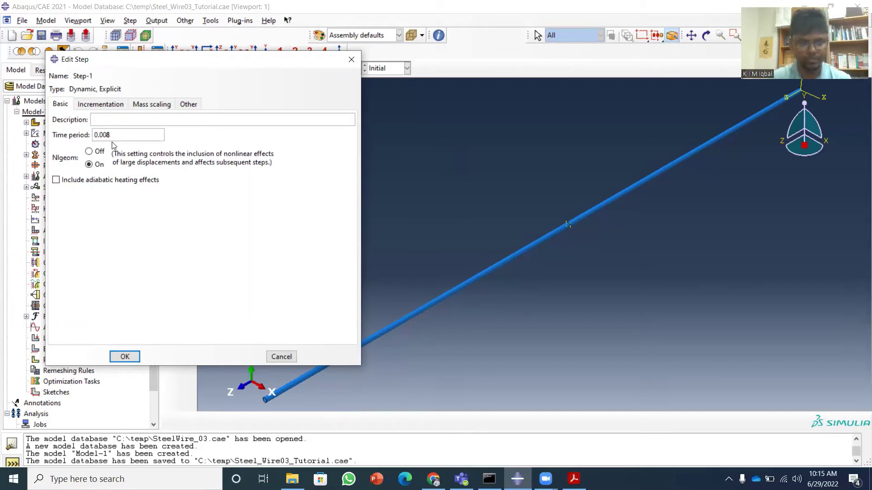
# Step: Use fixed incrementation with a user-defined time increment of 1E-8 and save the explicit step
pyautogui.click(108, 103)
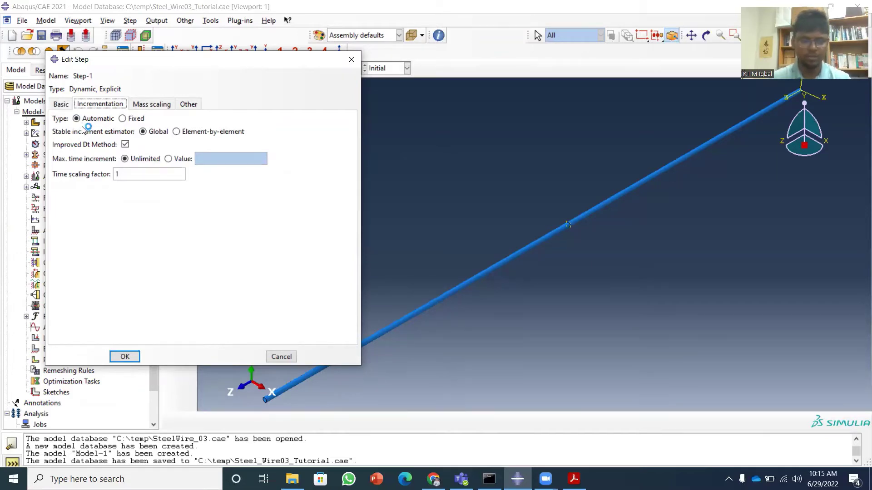
pyautogui.click(122, 119)
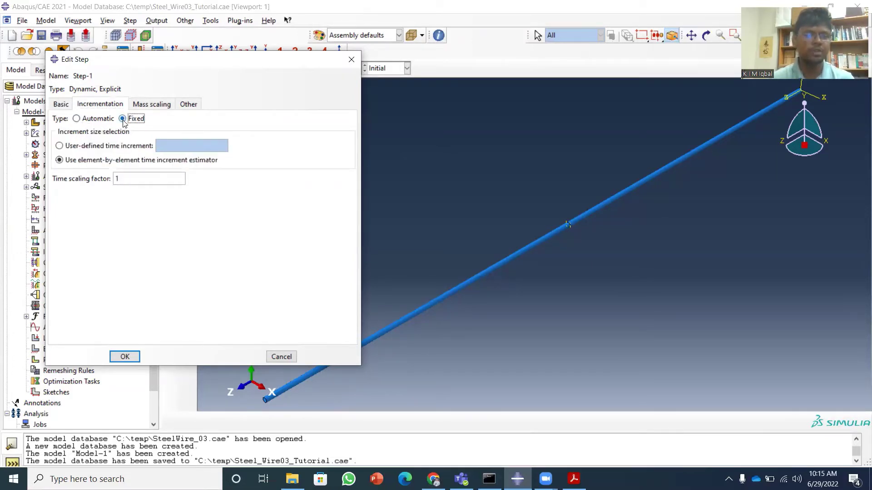
pyautogui.click(104, 146)
pyautogui.click(171, 147)
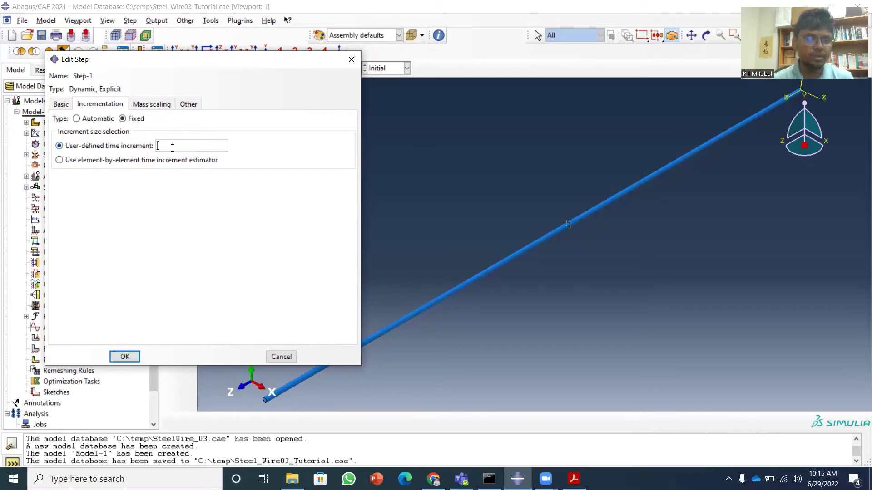
pyautogui.write('1')
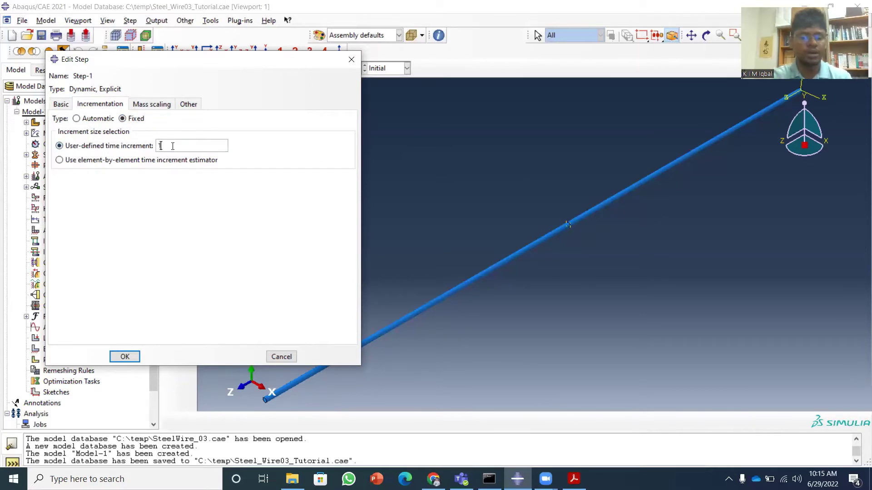
pyautogui.write('E-8')
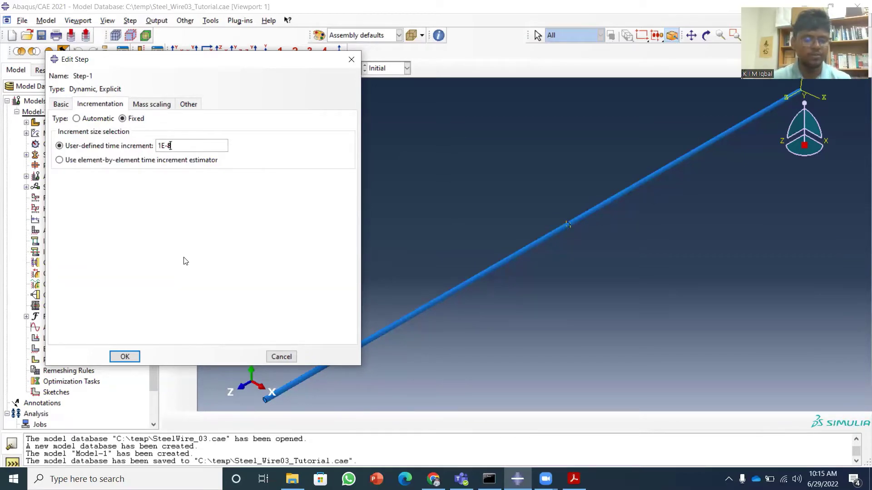
pyautogui.click(124, 356)
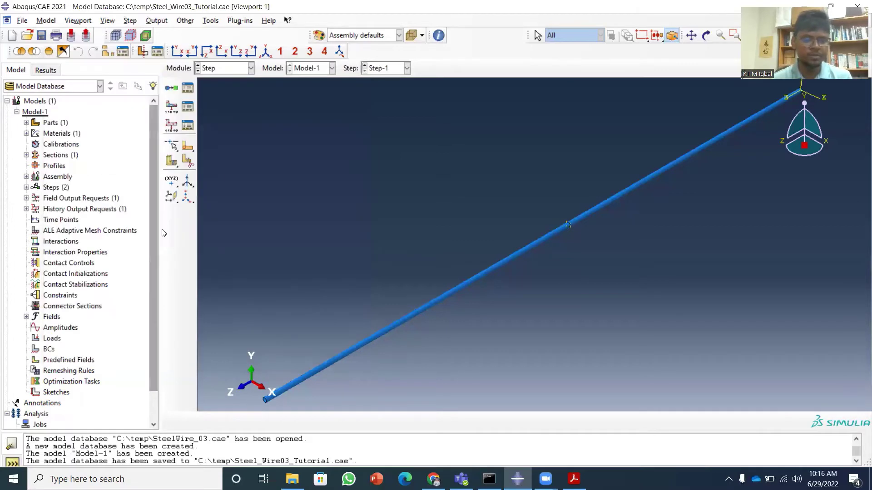
# Step: Edit field output request F-Output-1 to exclude the stress, strain, force/reaction, contact and EVF variables
pyautogui.click(186, 111)
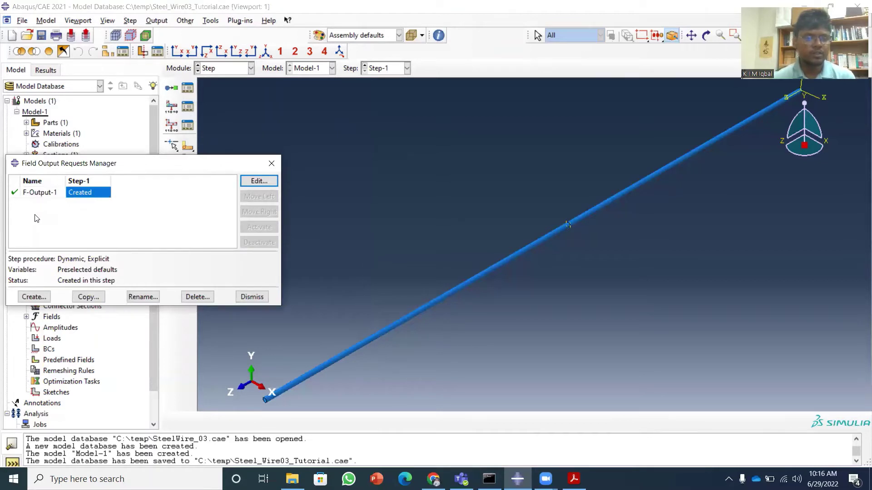
pyautogui.click(259, 182)
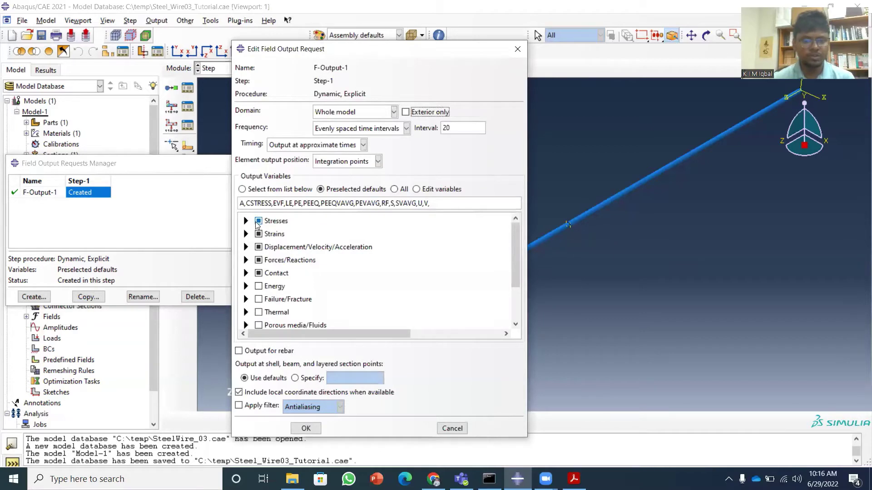
pyautogui.click(257, 221)
pyautogui.click(258, 233)
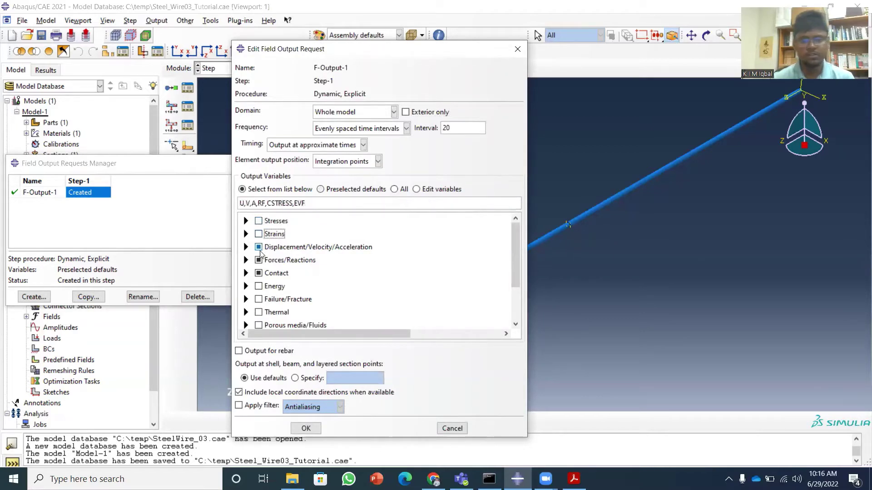
pyautogui.click(258, 260)
pyautogui.click(258, 272)
pyautogui.scroll(-2, 259, 277)
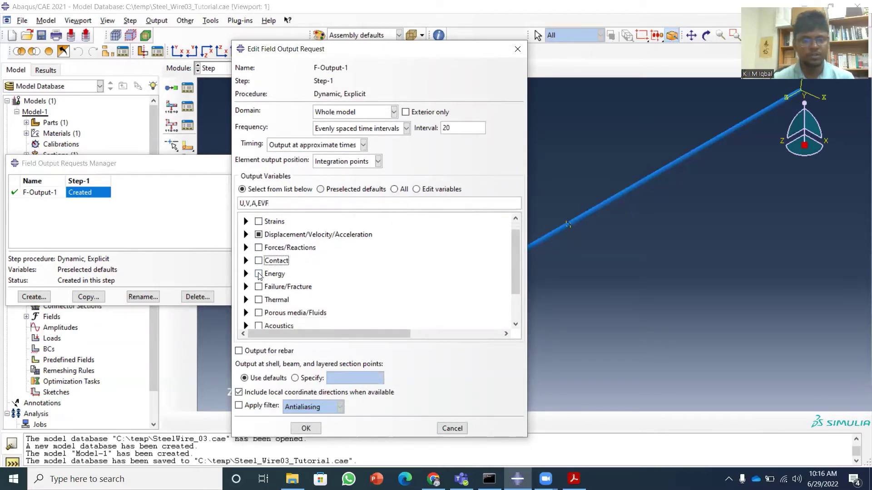
pyautogui.click(259, 295)
pyautogui.scroll(2, 259, 263)
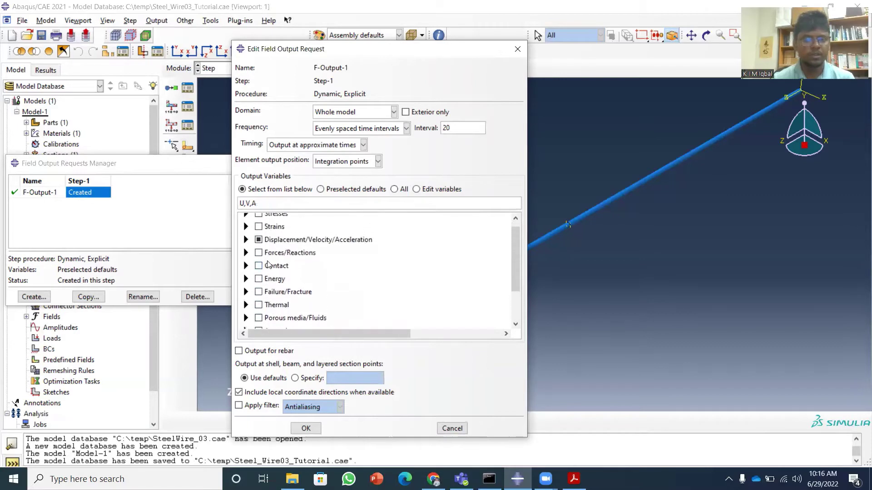
# Step: Remove the V translational and rotational velocities from the requested variables, keeping only U and A
pyautogui.click(246, 240)
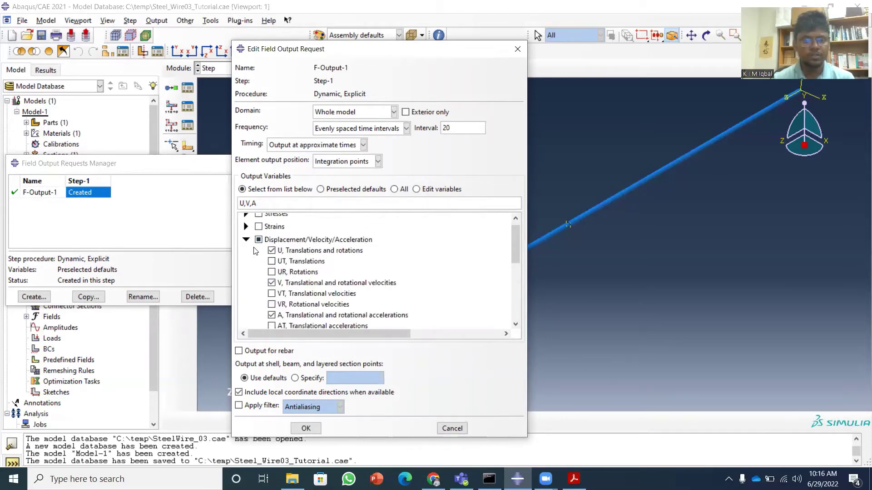
pyautogui.click(271, 283)
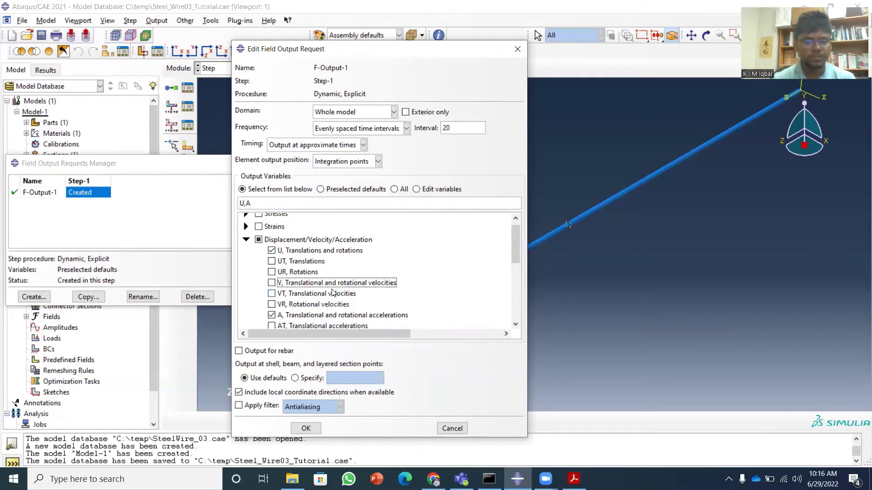
pyautogui.scroll(-1, 316, 259)
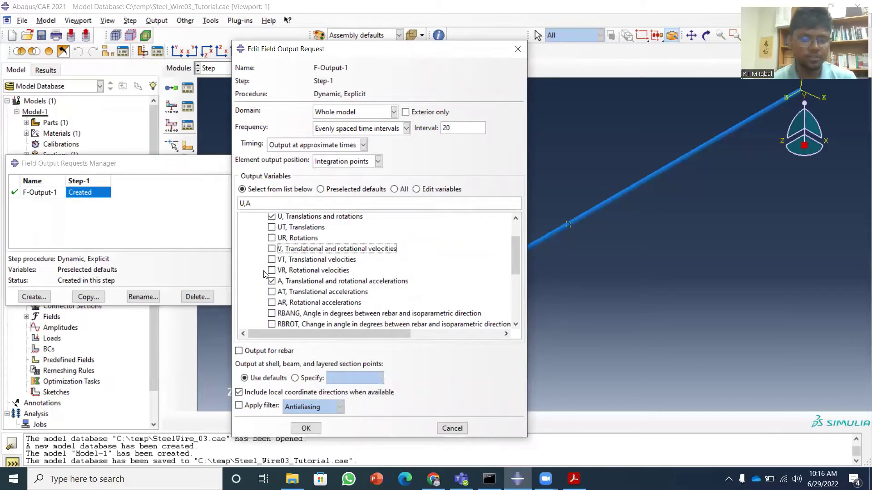
pyautogui.scroll(2, 345, 272)
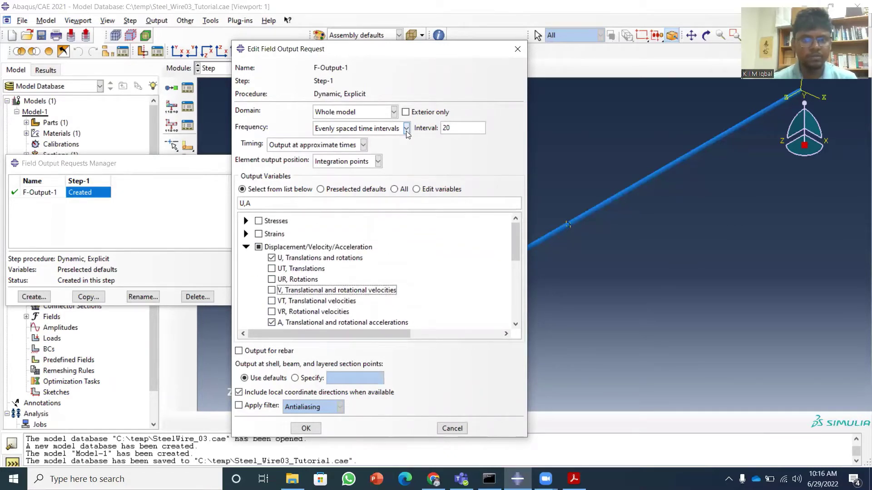
# Step: Set the field output to 1000 evenly spaced time intervals, save the request and close the requests manager
pyautogui.moveTo(450, 128); pyautogui.dragTo(439, 129)
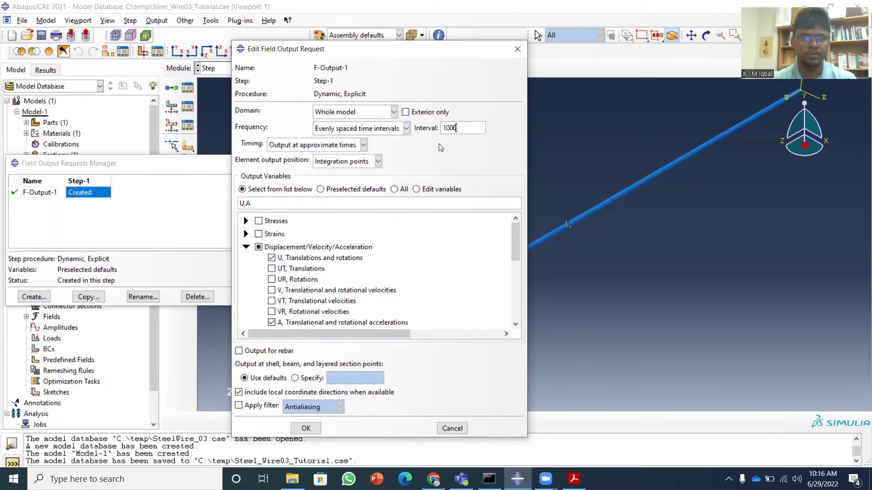
pyautogui.click(309, 429)
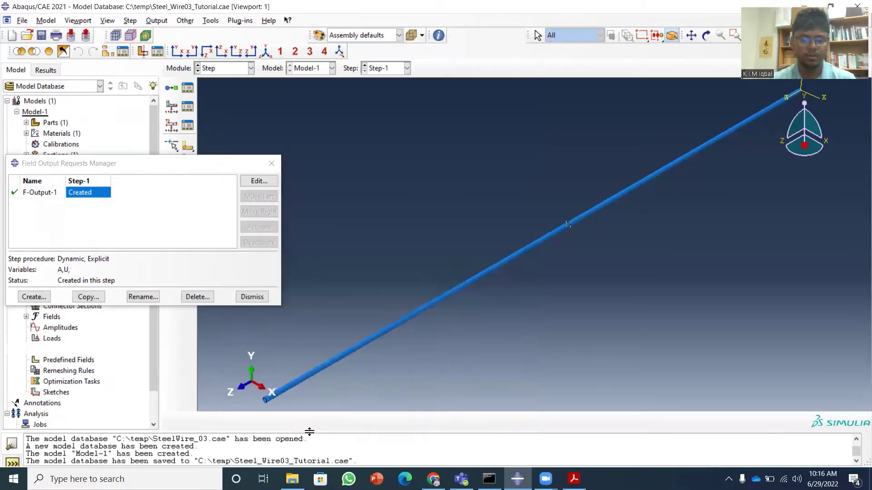
pyautogui.click(271, 164)
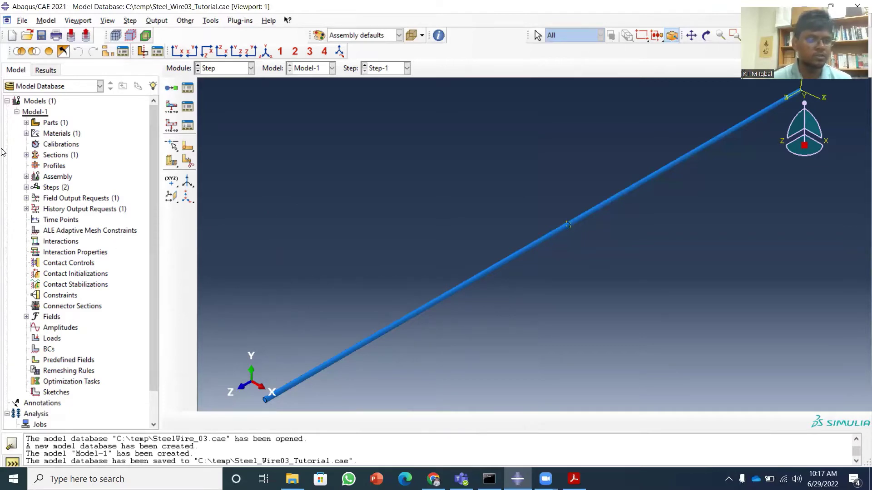
# Step: Start a new assembly geometry set named Set-Front
pyautogui.click(26, 177)
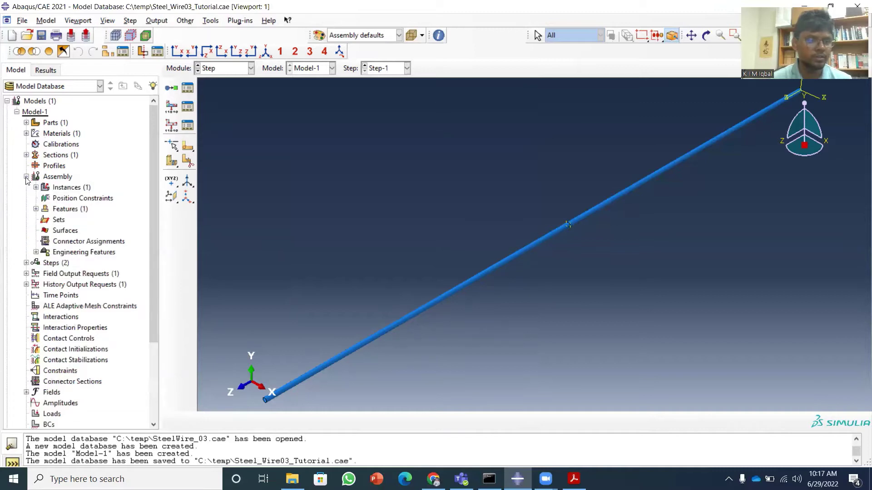
pyautogui.doubleClick(57, 220)
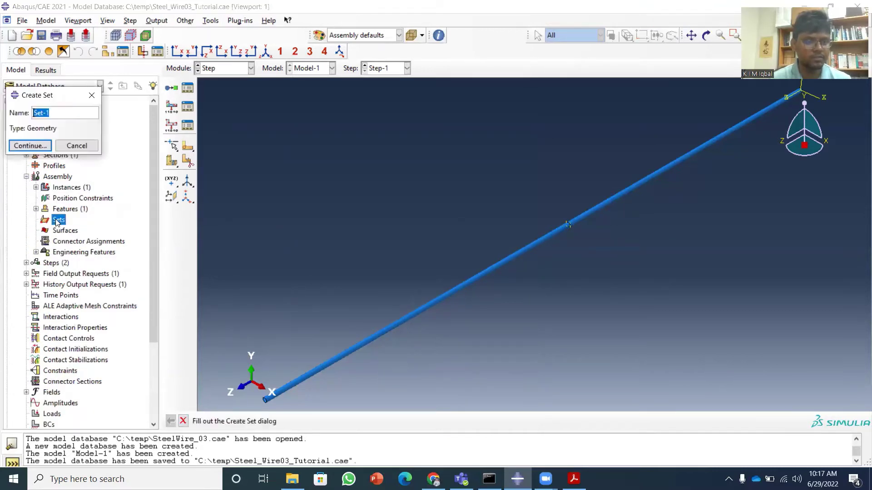
pyautogui.click(55, 111)
pyautogui.press('BackSpace')
pyautogui.press('BackSpace')
pyautogui.write('-Front')
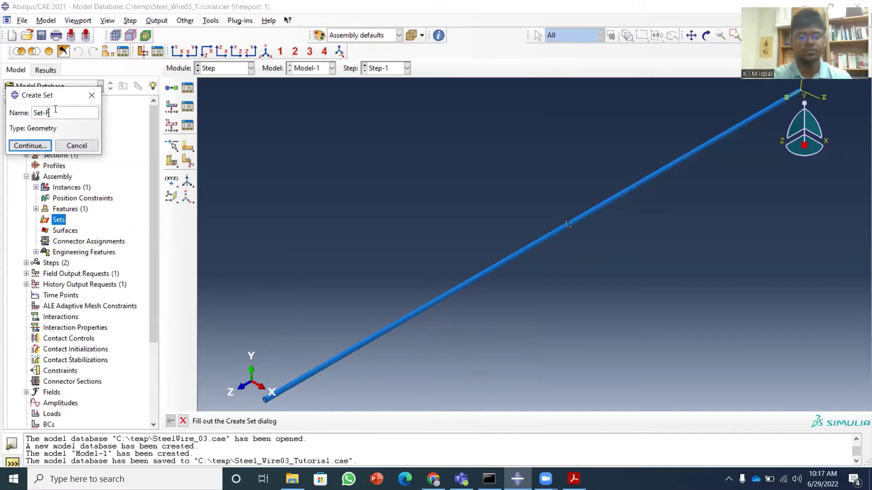
pyautogui.click(30, 145)
# Step: Assign the circular edge at the wire's front end to Set-Front and finish the set
pyautogui.scroll(-3, 269, 394)
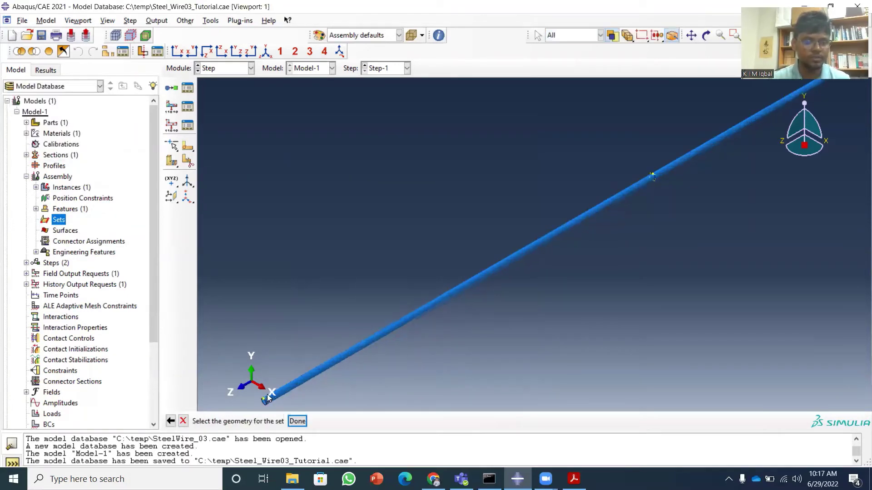
pyautogui.click(690, 36)
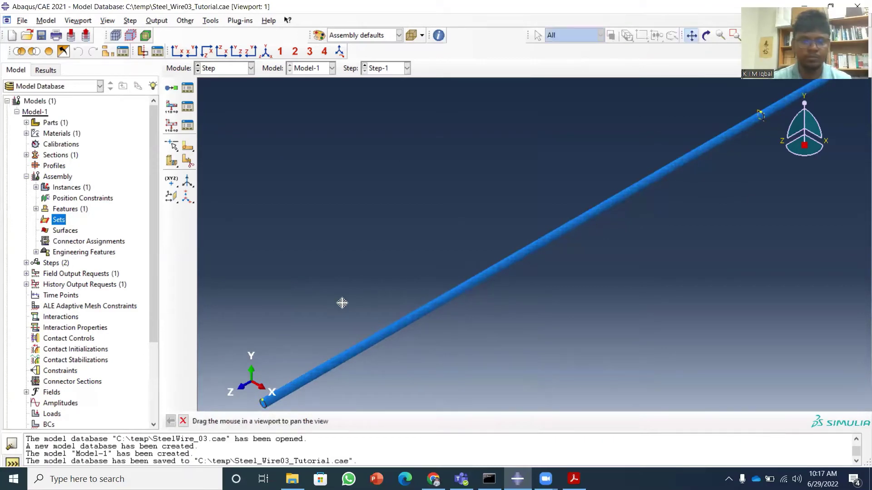
pyautogui.moveTo(341, 302); pyautogui.dragTo(366, 268)
pyautogui.click(691, 36)
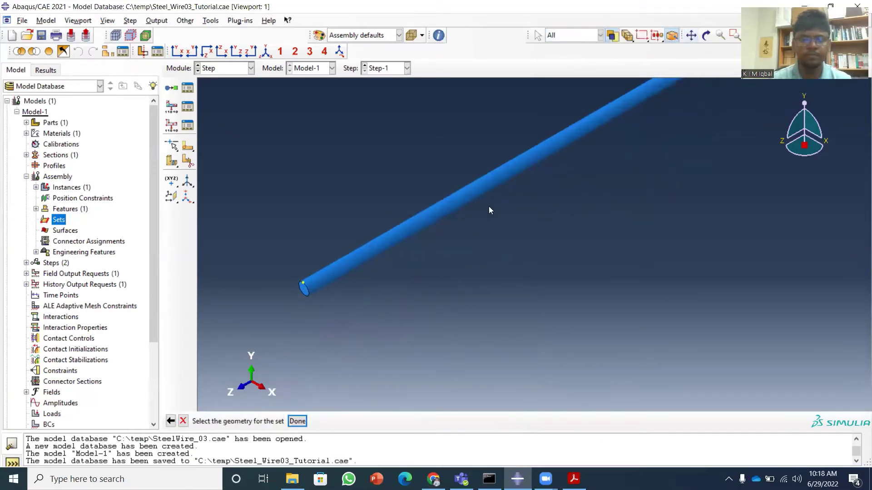
pyautogui.click(309, 293)
pyautogui.click(297, 421)
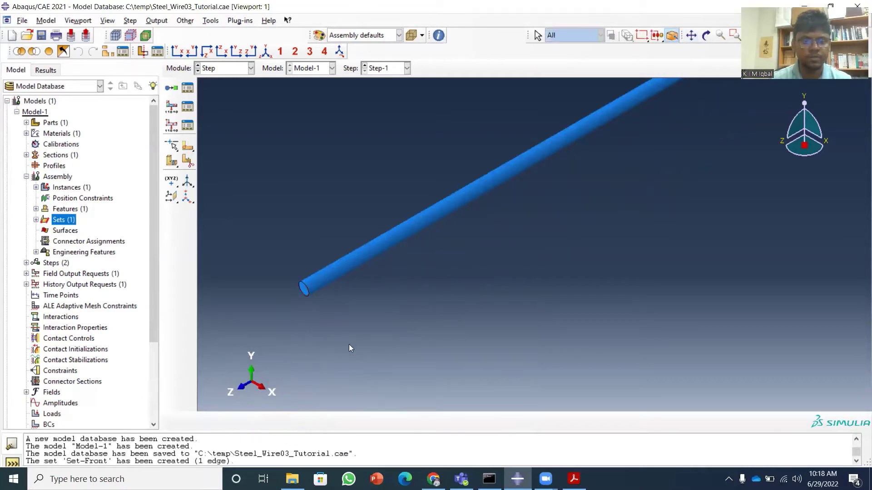
# Step: Create an assembly geometry set named Set-Mid from the circular partition edge at the middle of the wire
pyautogui.click(750, 35)
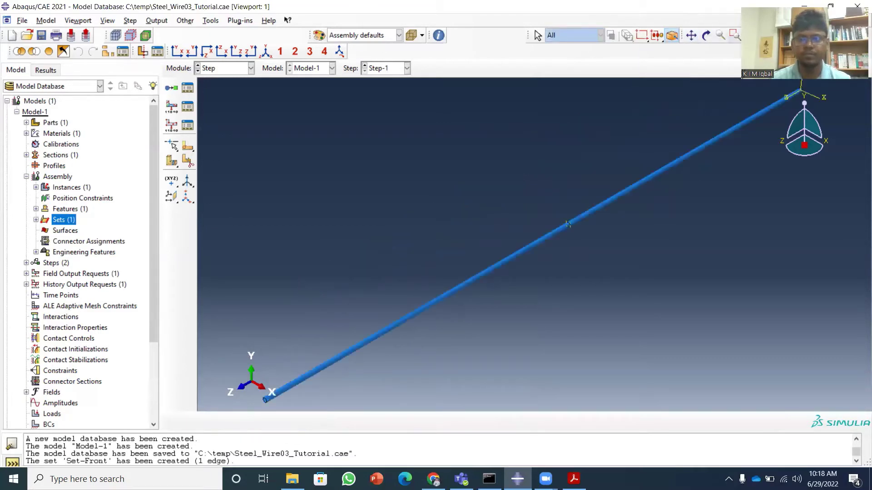
pyautogui.scroll(3, 574, 225)
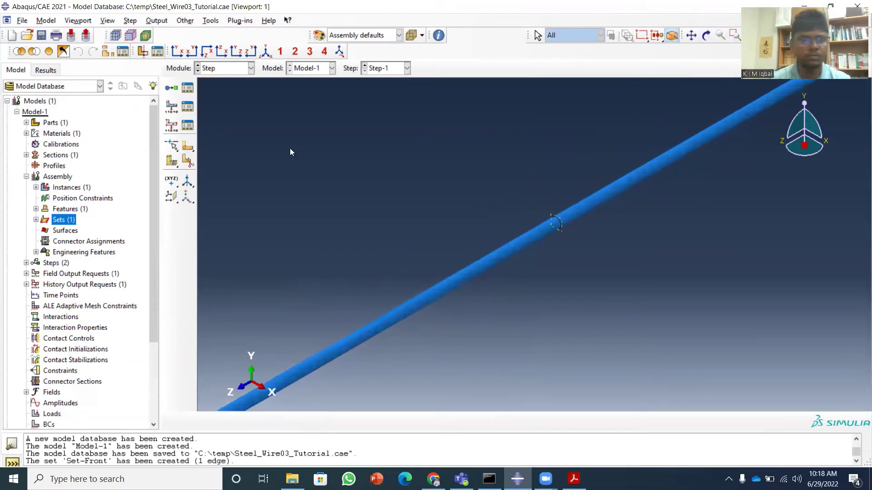
pyautogui.doubleClick(64, 220)
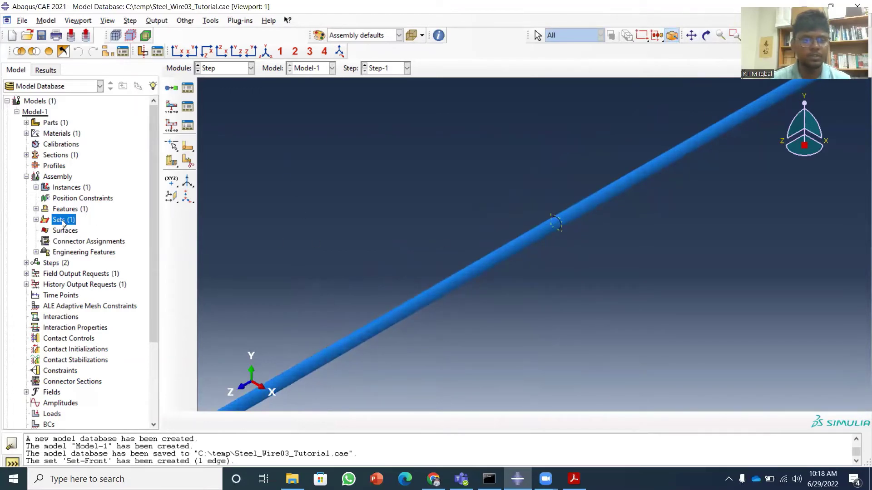
pyautogui.click(75, 114)
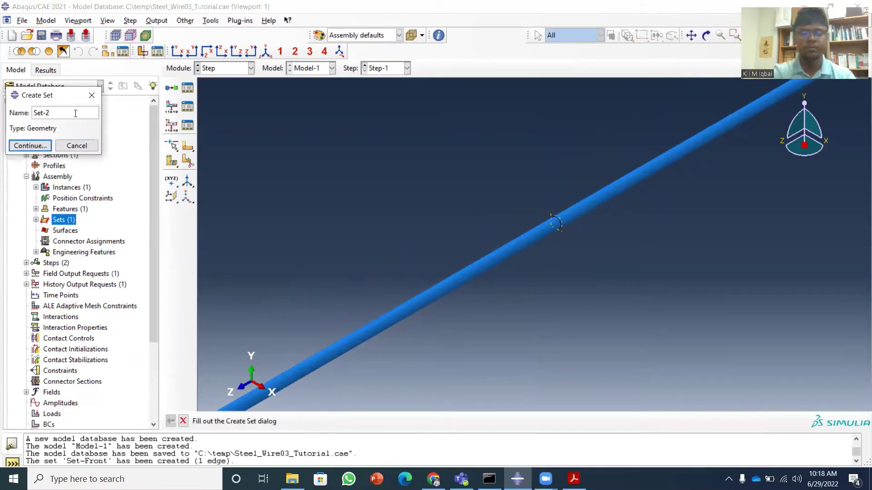
pyautogui.press('BackSpace')
pyautogui.write('Mid')
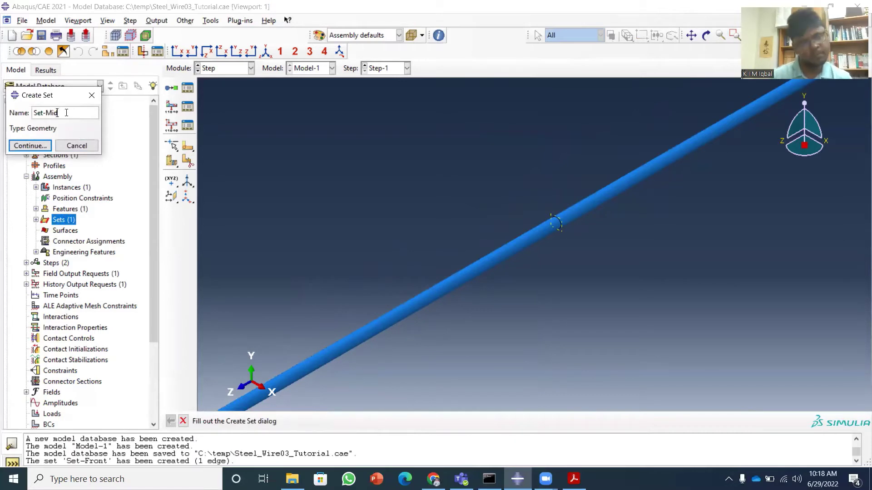
pyautogui.click(30, 145)
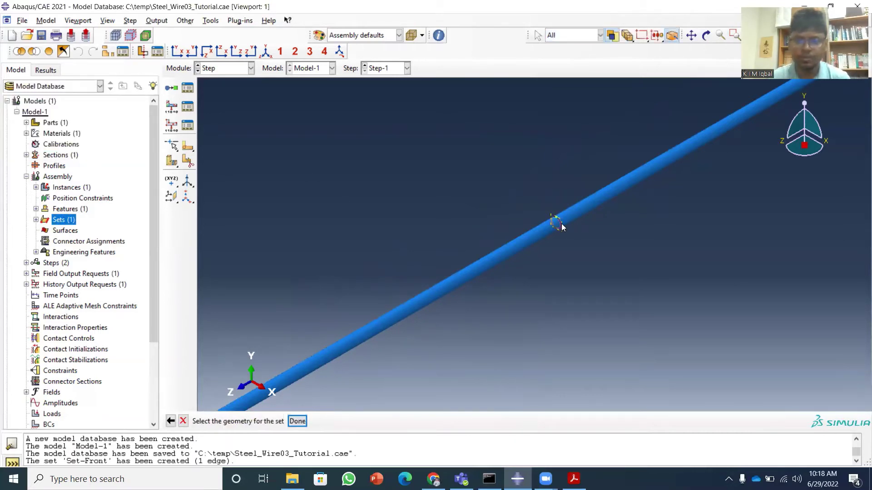
pyautogui.scroll(-3, 559, 253)
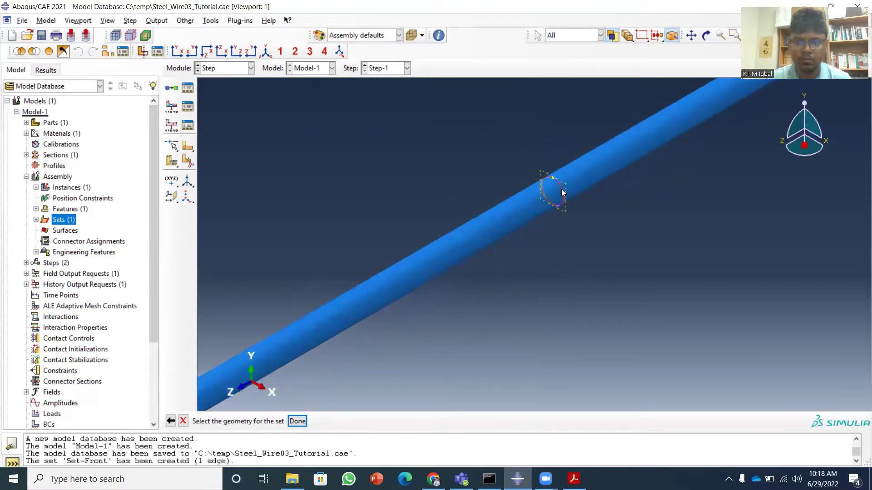
pyautogui.click(565, 192)
pyautogui.click(298, 421)
# Step: Start a new assembly geometry set named Set-End
pyautogui.click(691, 36)
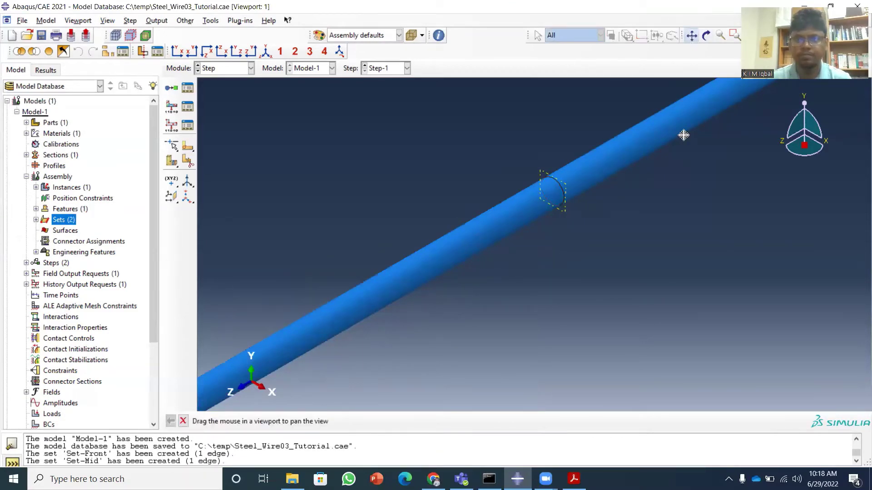
pyautogui.moveTo(661, 175); pyautogui.dragTo(513, 284)
pyautogui.moveTo(666, 196); pyautogui.dragTo(533, 243)
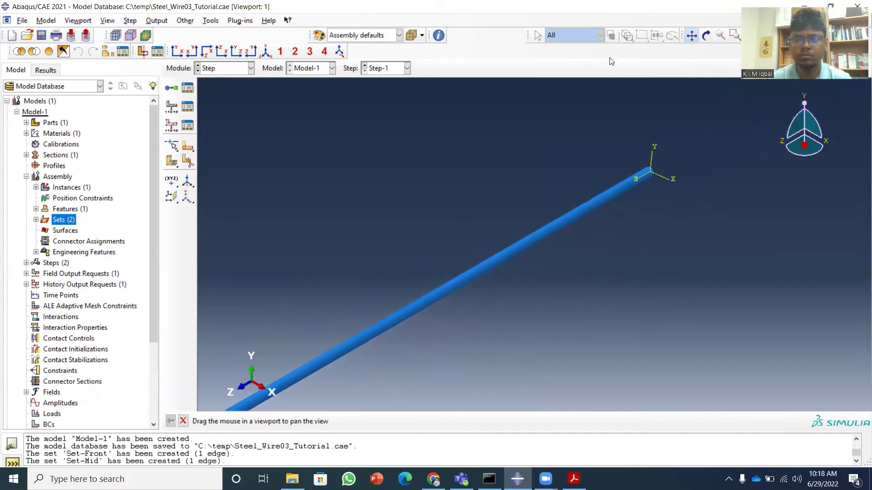
pyautogui.click(691, 36)
pyautogui.doubleClick(62, 220)
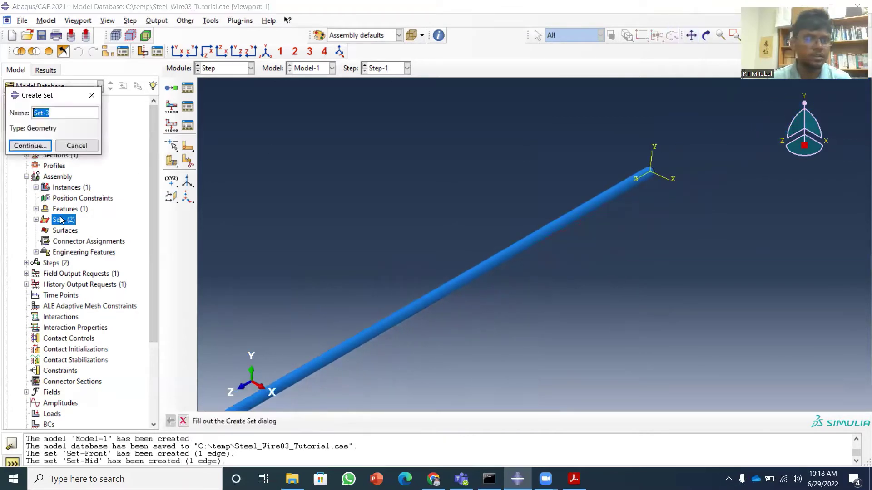
pyautogui.click(89, 115)
pyautogui.press('BackSpace')
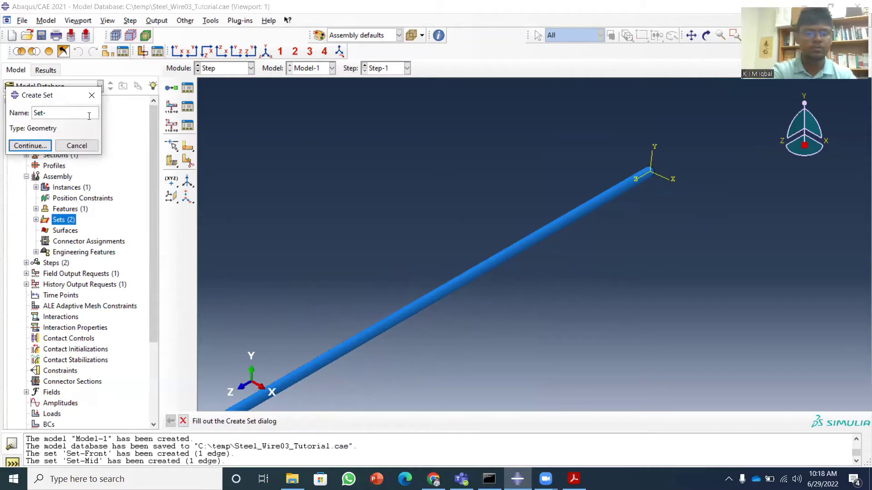
pyautogui.write('End')
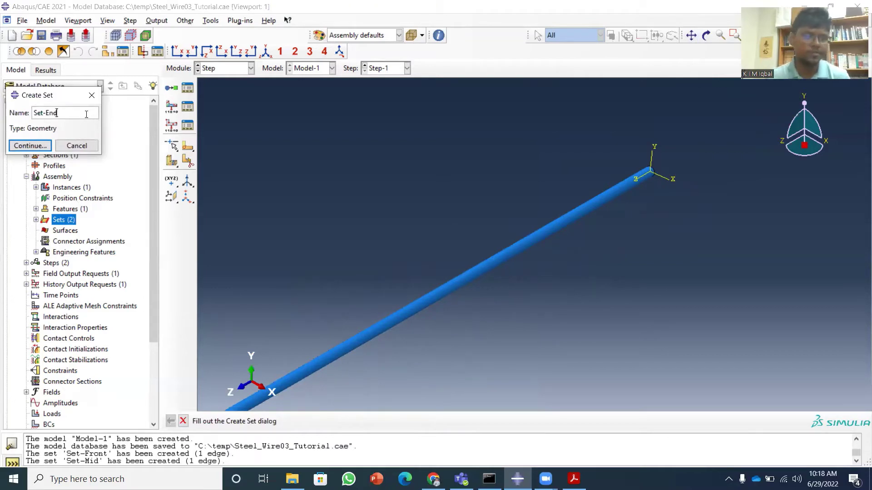
pyautogui.click(30, 146)
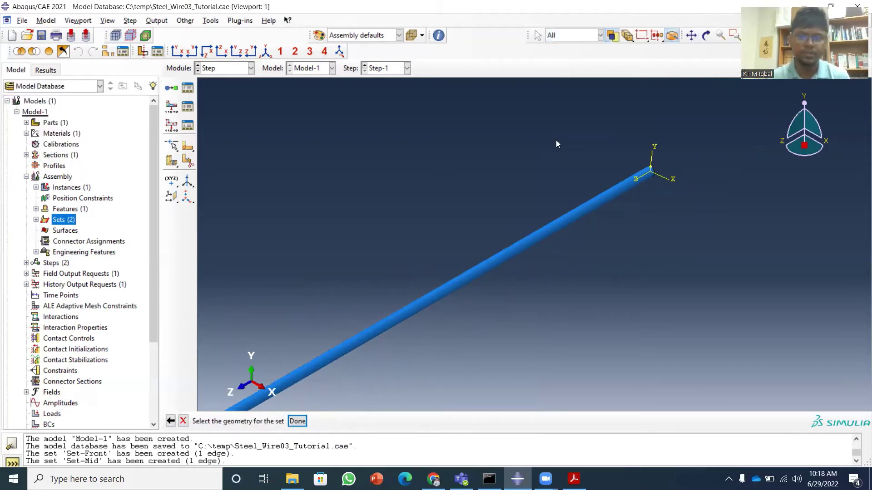
# Step: Assign the circular edge at the wire's far end, by the coordinate origin, to Set-End and finish the set
pyautogui.click(656, 175)
pyautogui.click(656, 197)
pyautogui.scroll(-3, 656, 197)
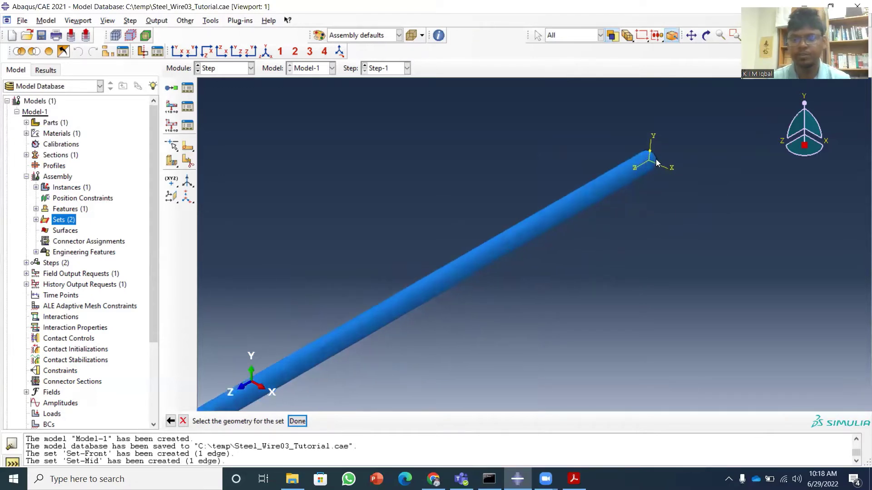
pyautogui.scroll(-1, 656, 159)
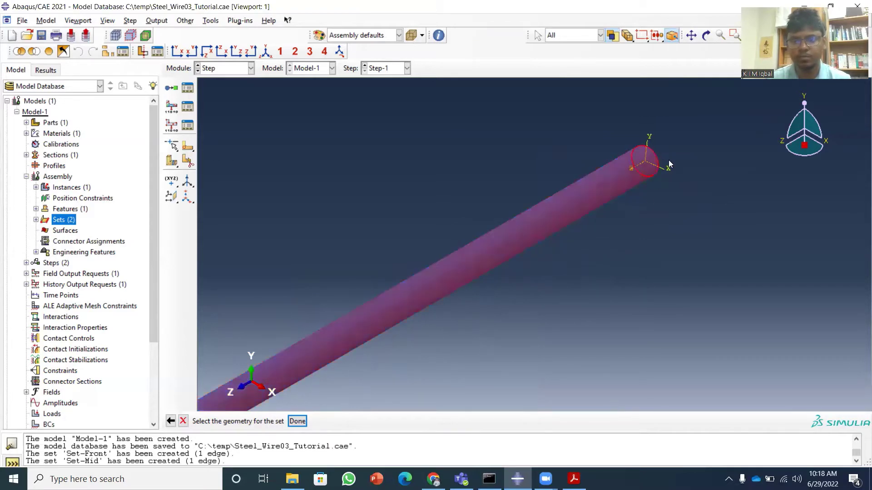
pyautogui.click(658, 165)
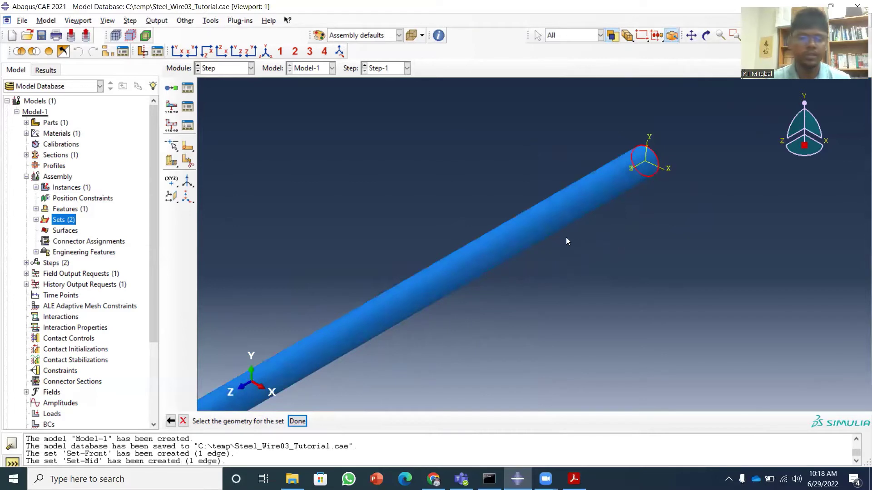
pyautogui.click(297, 421)
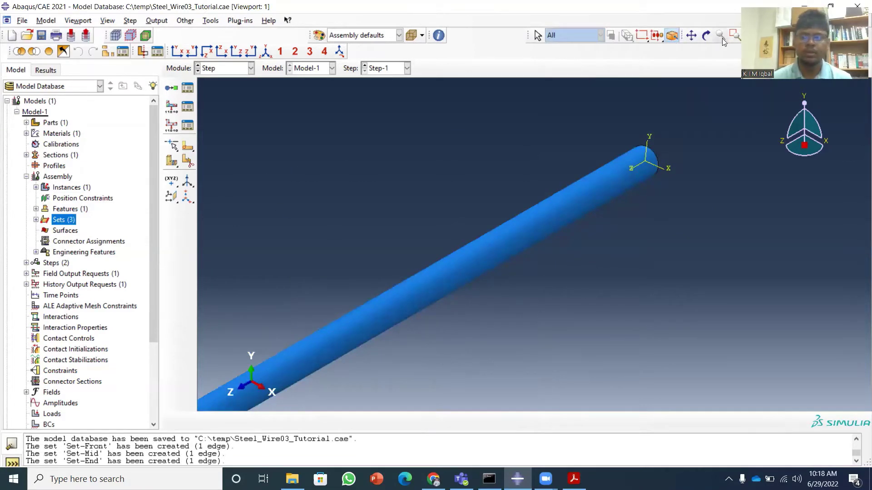
# Step: Start a new assembly geometry surface named Surf-Front
pyautogui.click(749, 36)
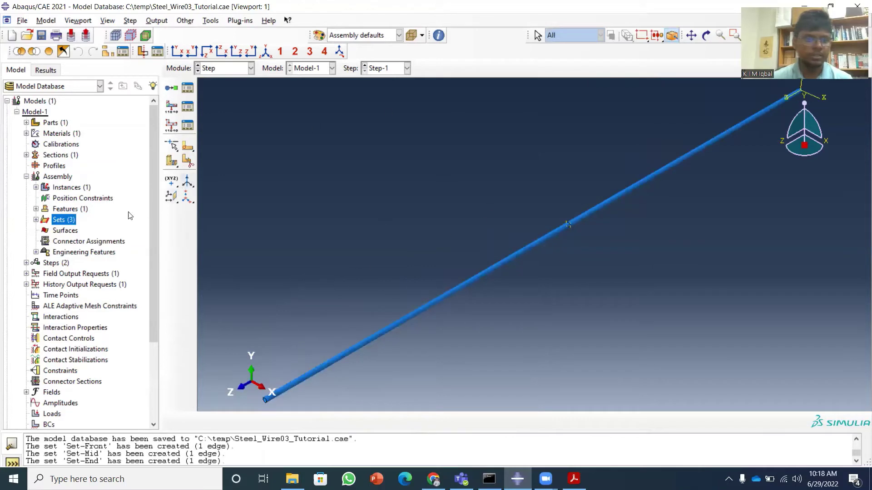
pyautogui.doubleClick(63, 233)
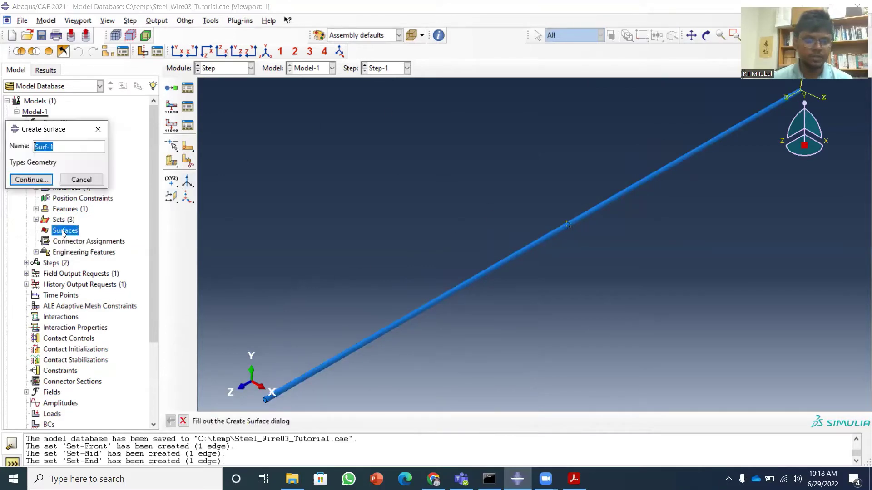
pyautogui.click(80, 152)
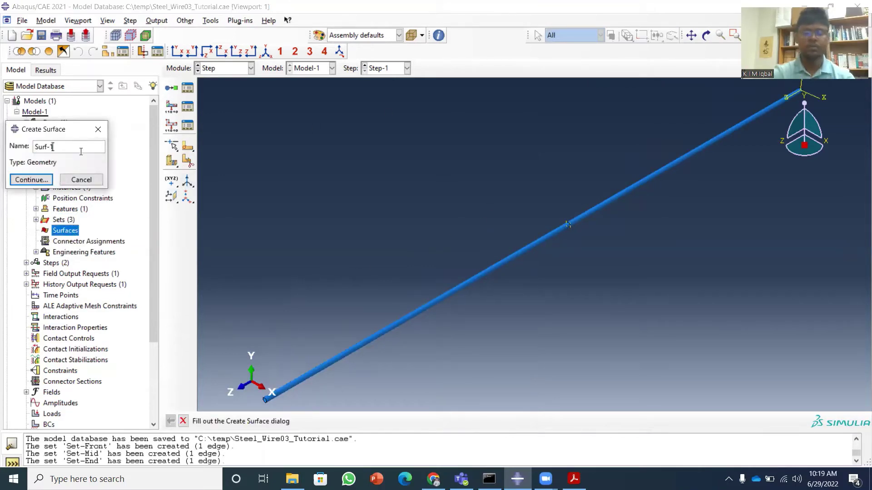
pyautogui.press('BackSpace')
pyautogui.write('F')
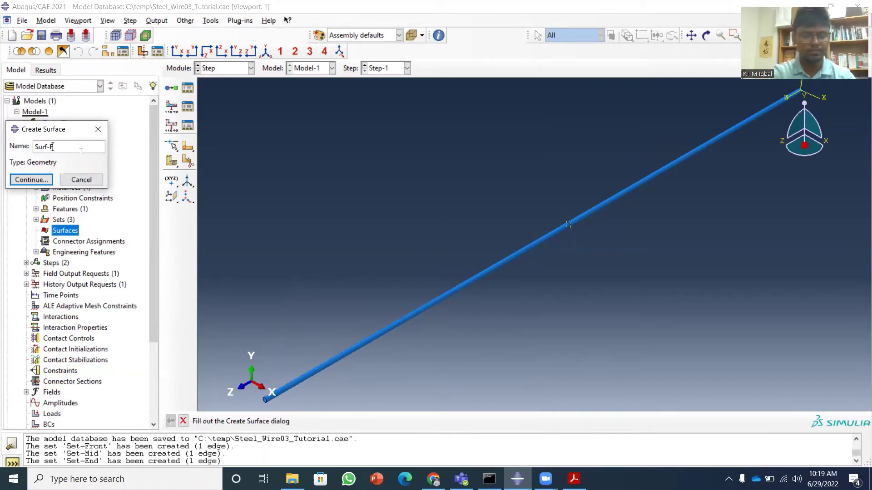
pyautogui.write('ront')
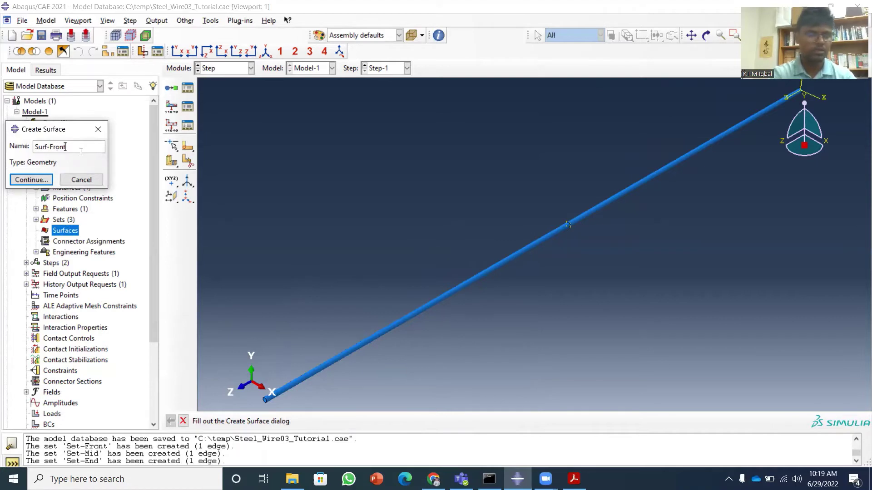
pyautogui.click(30, 180)
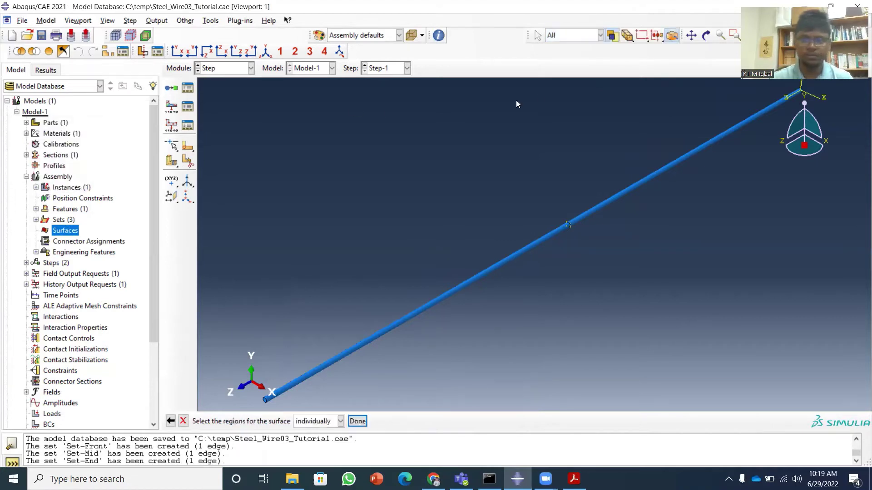
# Step: Assign the circular end face at the wire's front end to Surf-Front and finish the surface
pyautogui.click(691, 34)
pyautogui.moveTo(419, 198); pyautogui.dragTo(382, 270)
pyautogui.scroll(2, 382, 270)
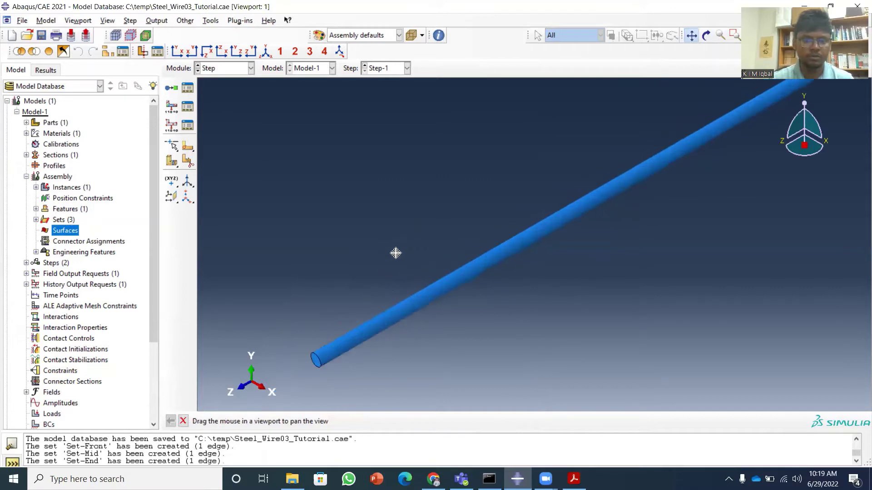
pyautogui.click(691, 35)
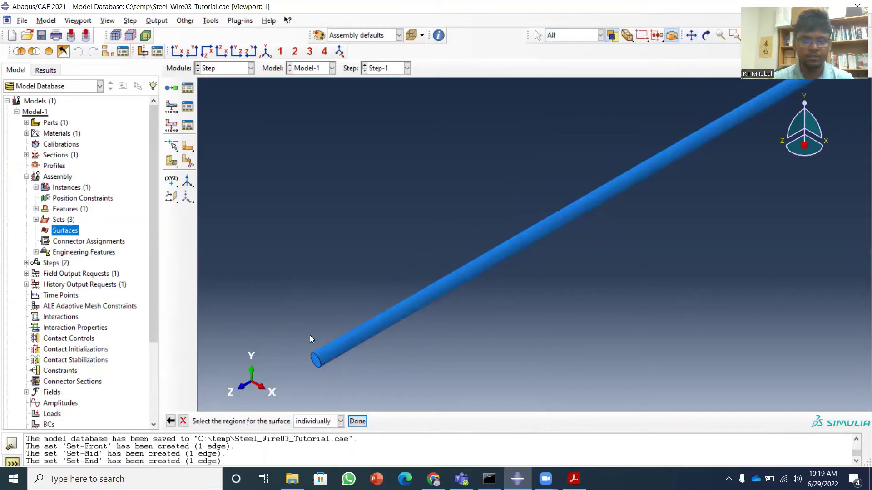
pyautogui.click(314, 361)
pyautogui.click(357, 422)
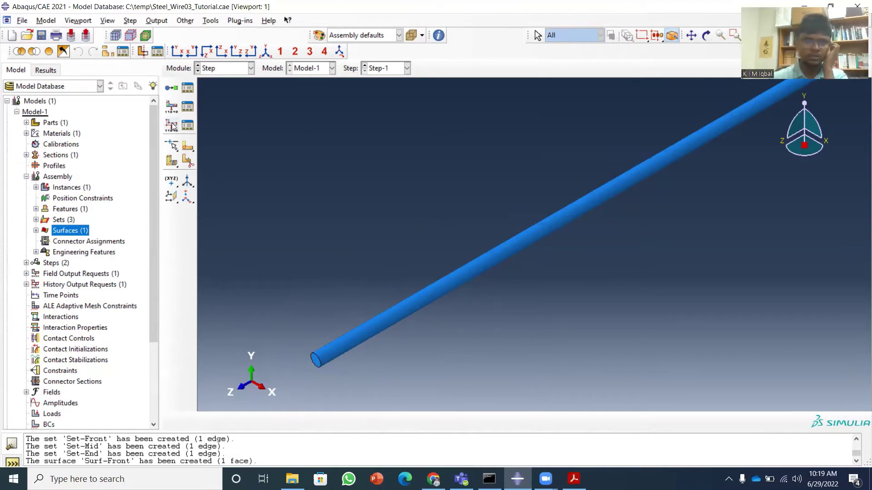
# Step: Edit history output request H-Output-1 and set its domain to the set Set-End
pyautogui.click(188, 125)
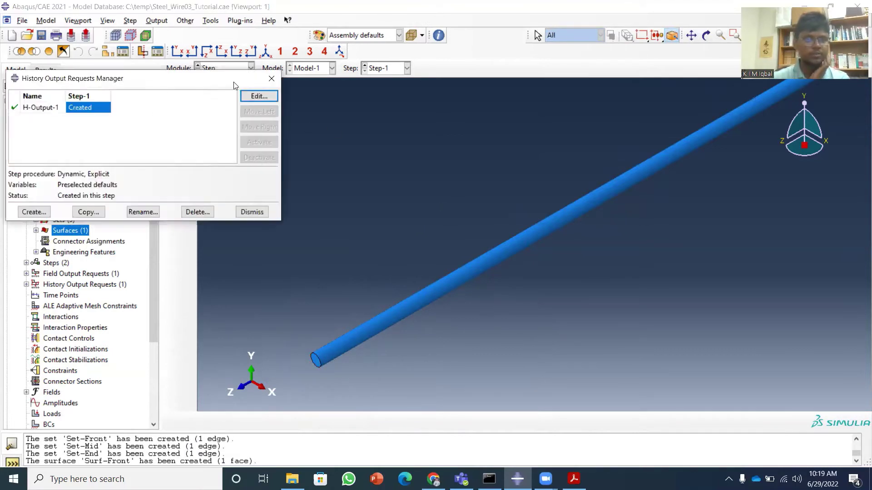
pyautogui.click(257, 96)
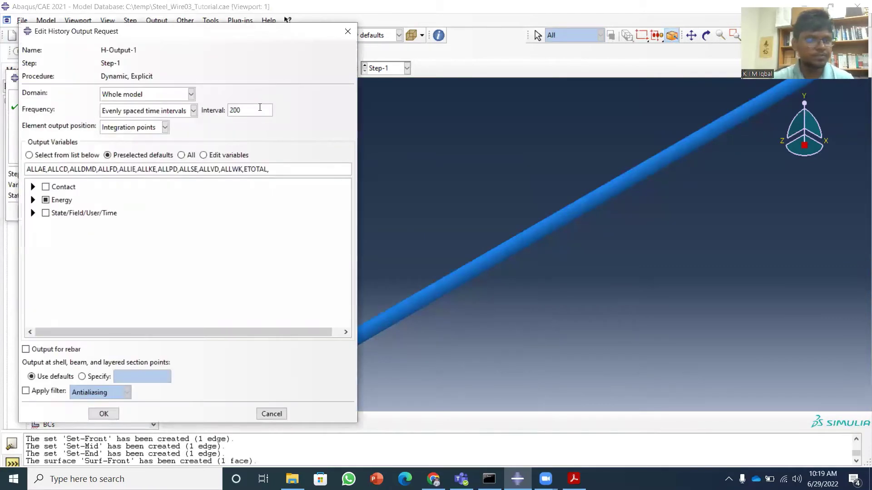
pyautogui.click(191, 94)
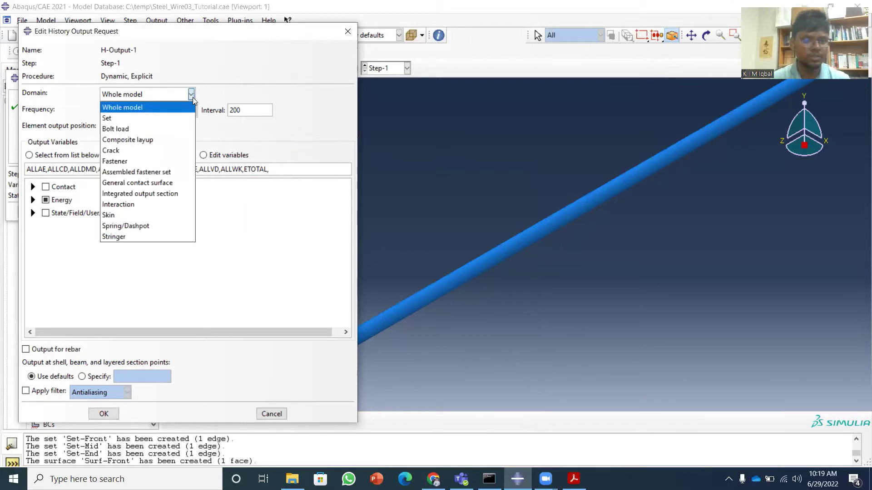
pyautogui.click(151, 119)
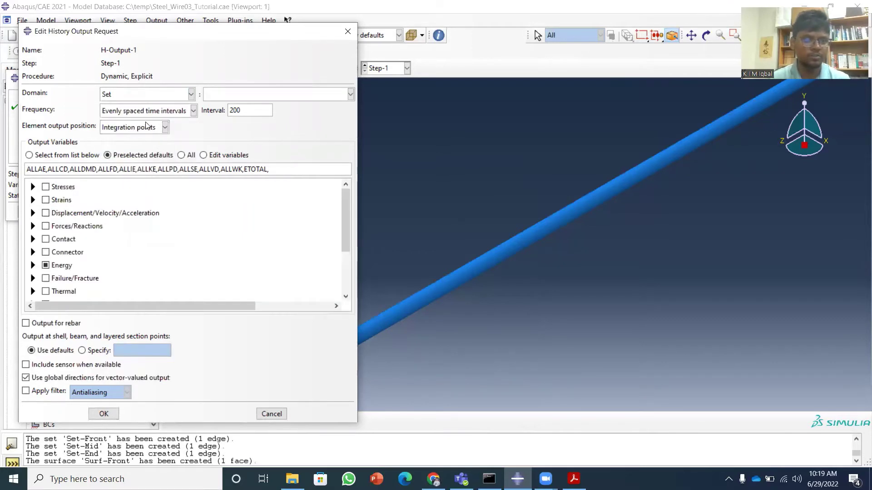
pyautogui.click(350, 93)
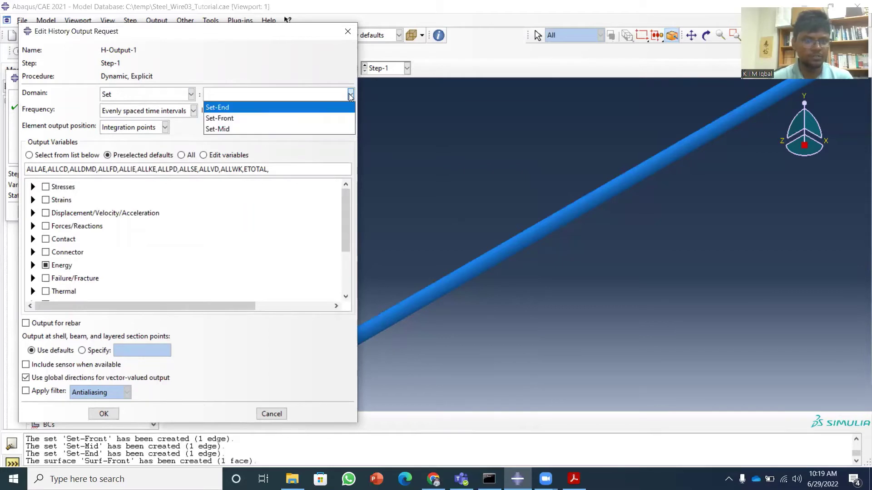
pyautogui.click(265, 107)
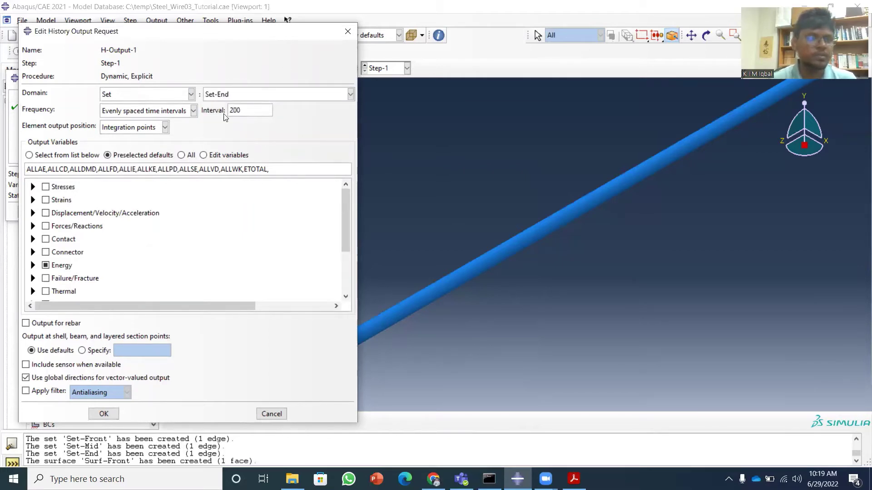
# Step: Set the history output frequency to every n time increments with n = 1
pyautogui.click(193, 111)
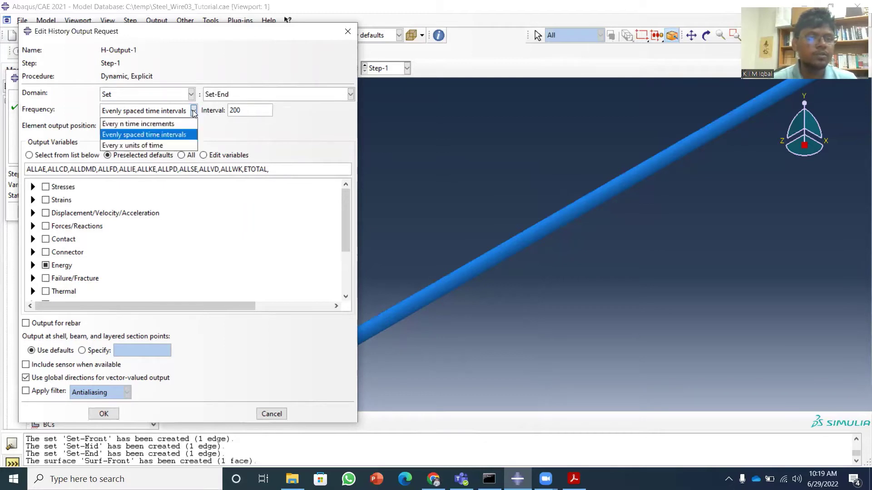
pyautogui.click(174, 125)
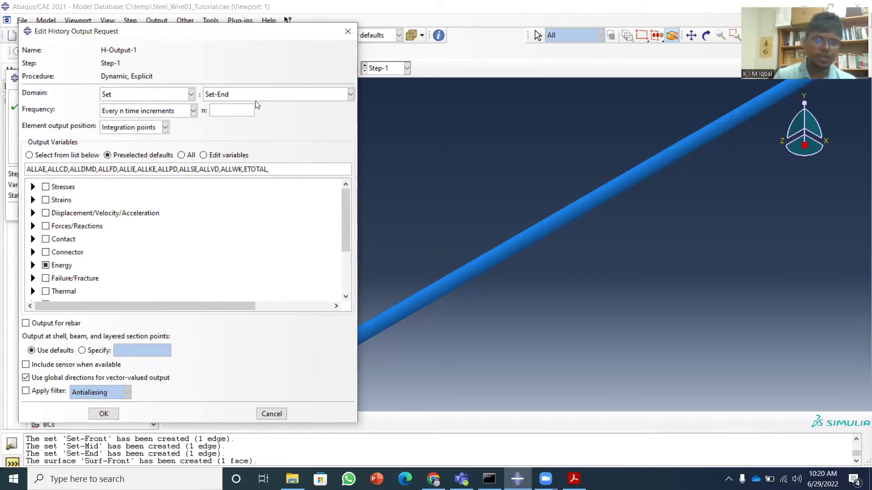
pyautogui.write('1')
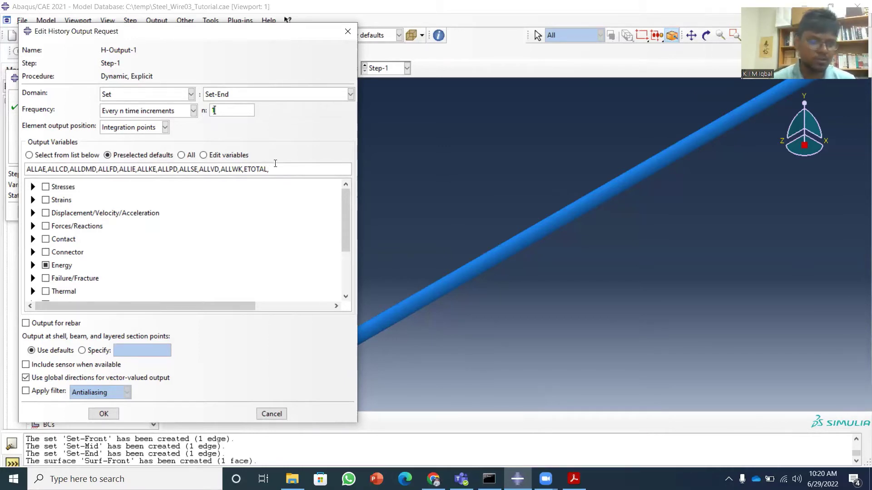
# Step: Remove the energy variables from the history output and select only the translations U1, U2 and U3
pyautogui.click(45, 265)
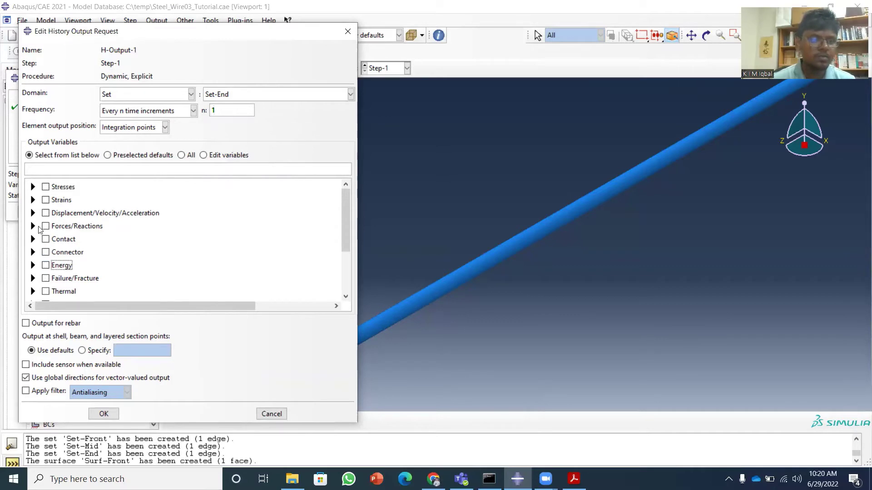
pyautogui.click(45, 213)
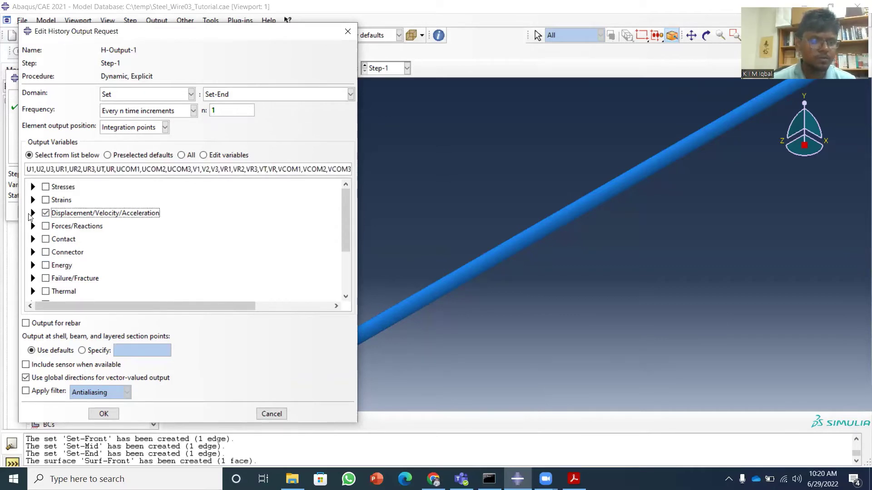
pyautogui.click(32, 214)
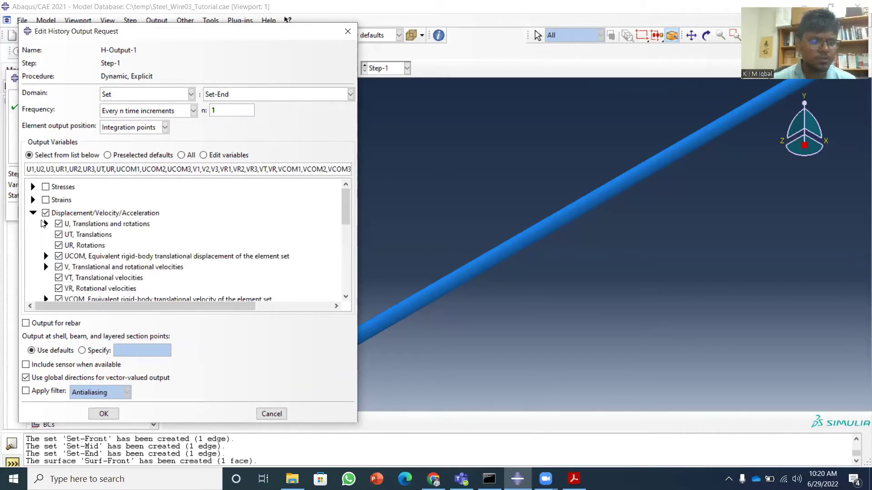
pyautogui.click(45, 213)
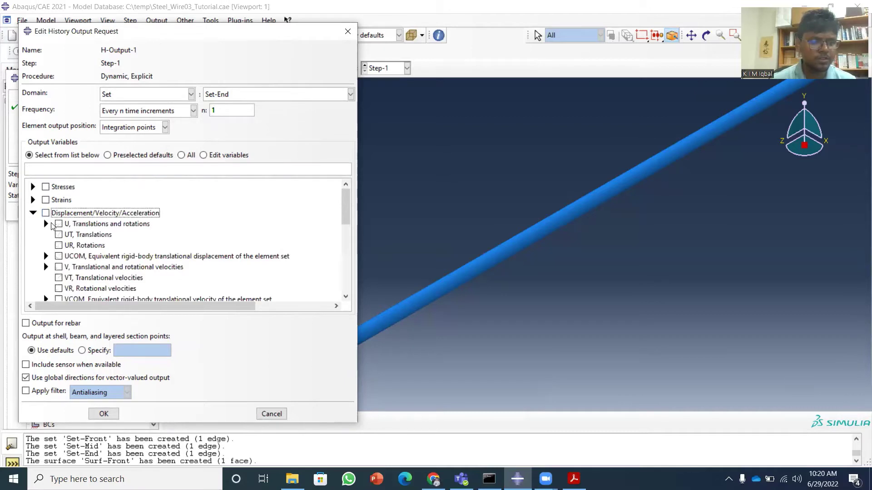
pyautogui.click(46, 225)
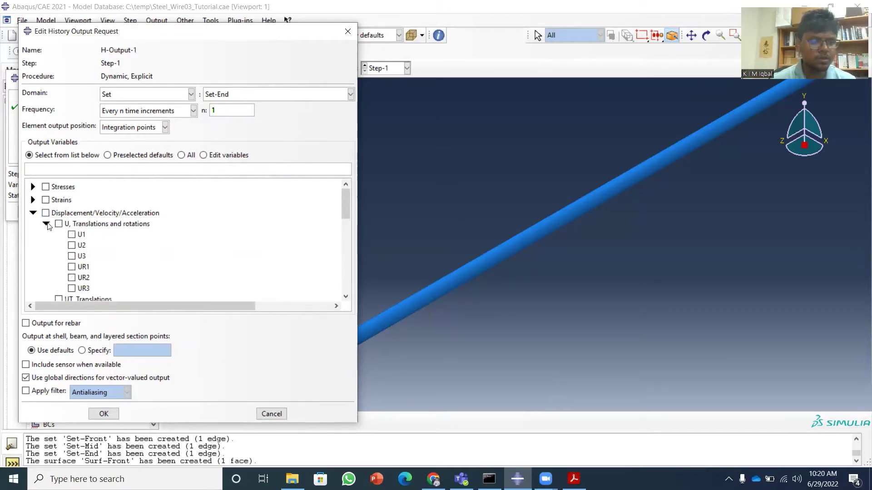
pyautogui.click(71, 234)
pyautogui.click(71, 245)
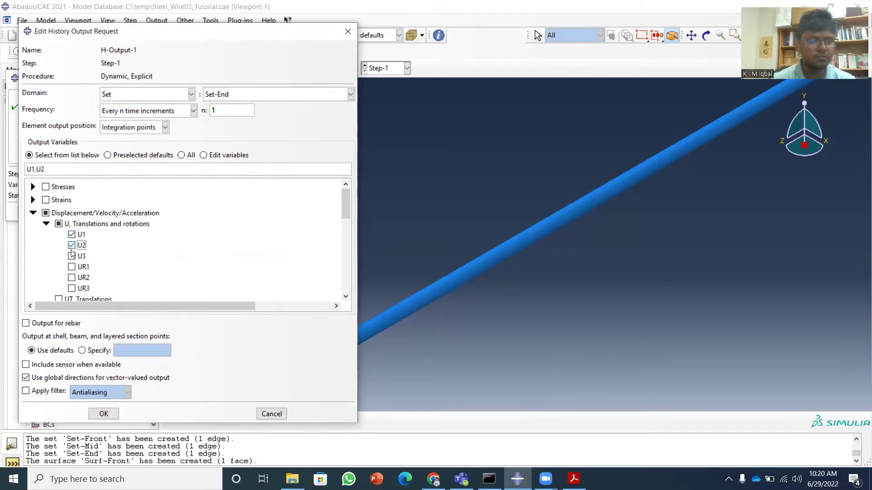
pyautogui.click(72, 257)
# Step: Add the translational accelerations A1, A2 and A3 to the history output variables and confirm the request
pyautogui.scroll(-5, 71, 258)
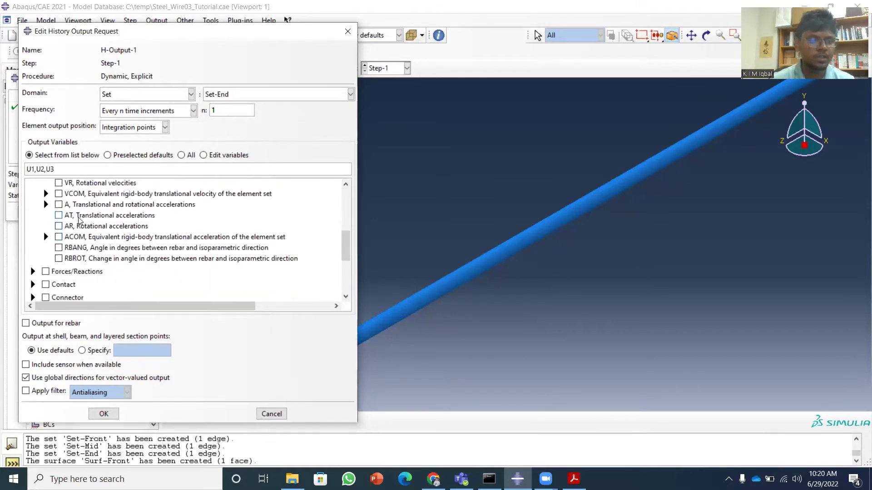
pyautogui.click(46, 204)
pyautogui.click(71, 215)
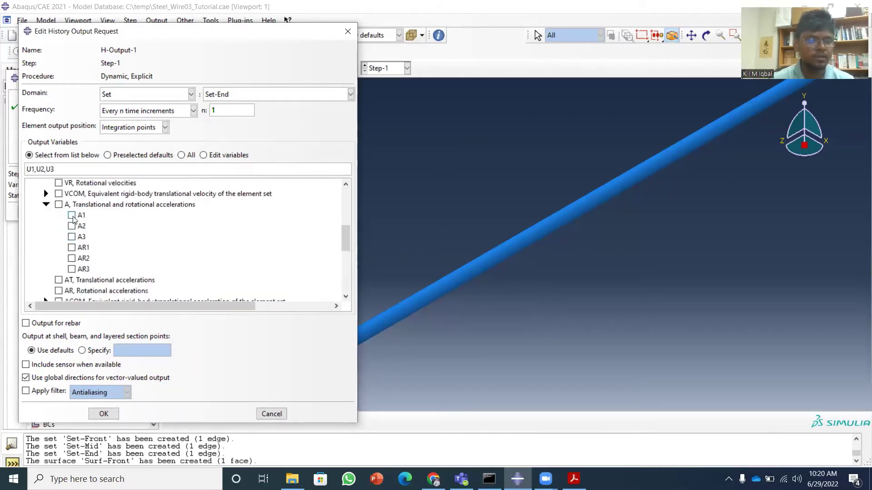
pyautogui.click(72, 225)
pyautogui.click(71, 237)
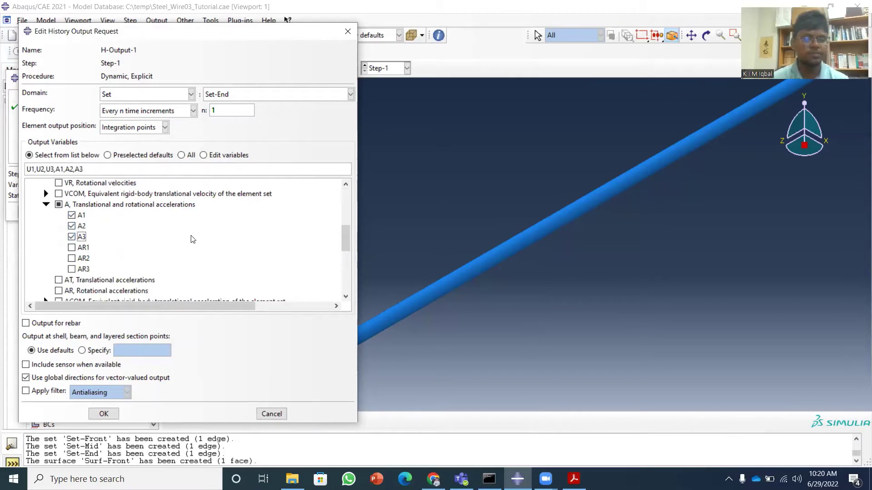
pyautogui.scroll(7, 178, 248)
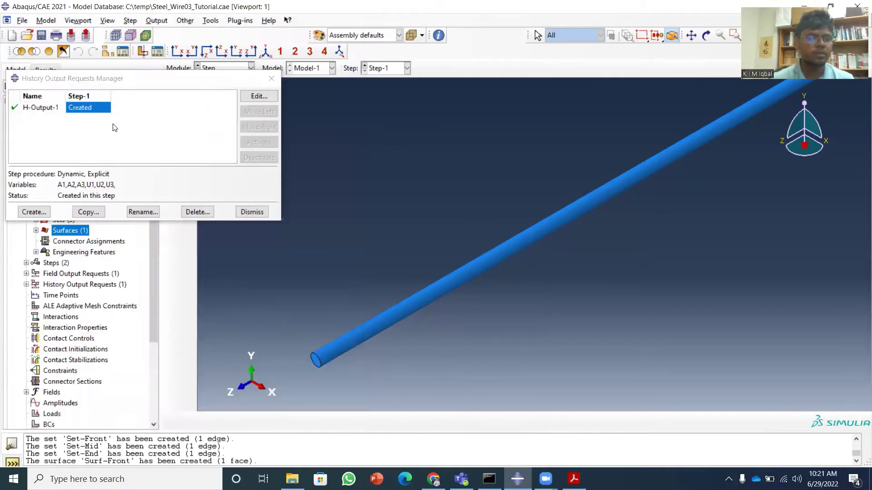
# Step: Rename the history output request H-Output-1 to H-Output-End
pyautogui.click(143, 212)
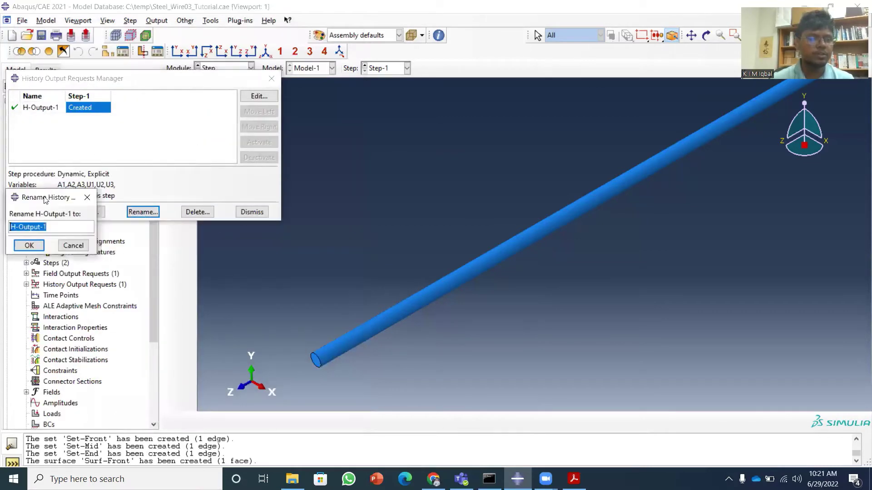
pyautogui.click(52, 223)
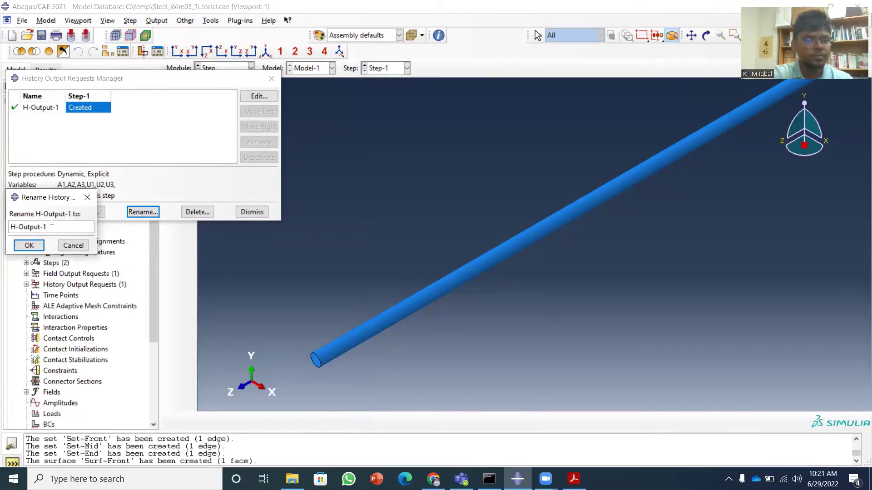
pyautogui.write('End')
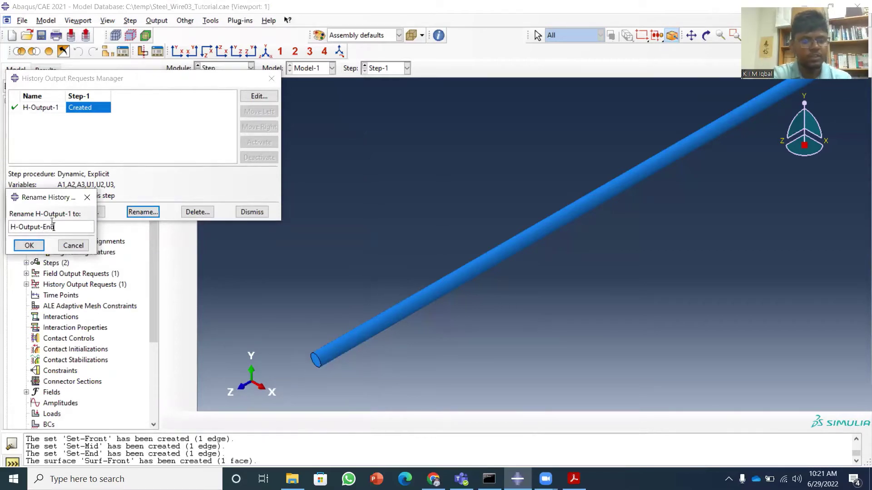
pyautogui.click(29, 245)
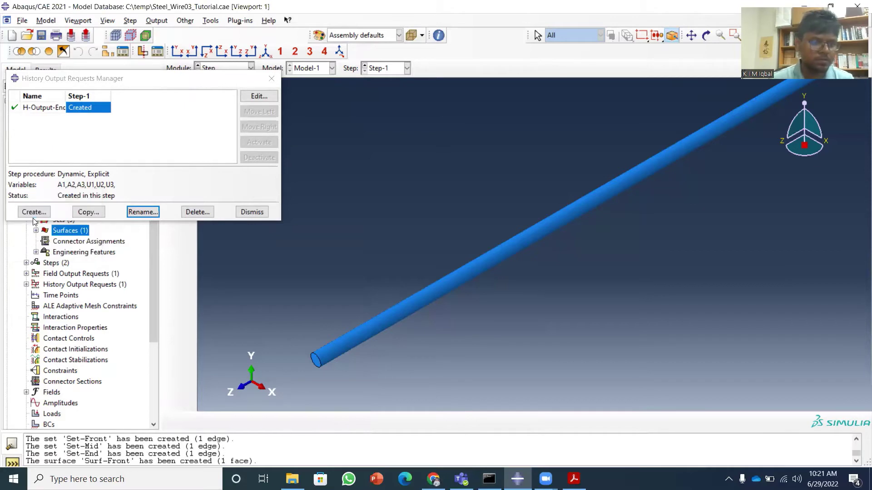
# Step: Create a history output request named H-Output-Mid in Step-1 and set its domain to the set Set-Mid
pyautogui.click(34, 212)
pyautogui.click(97, 202)
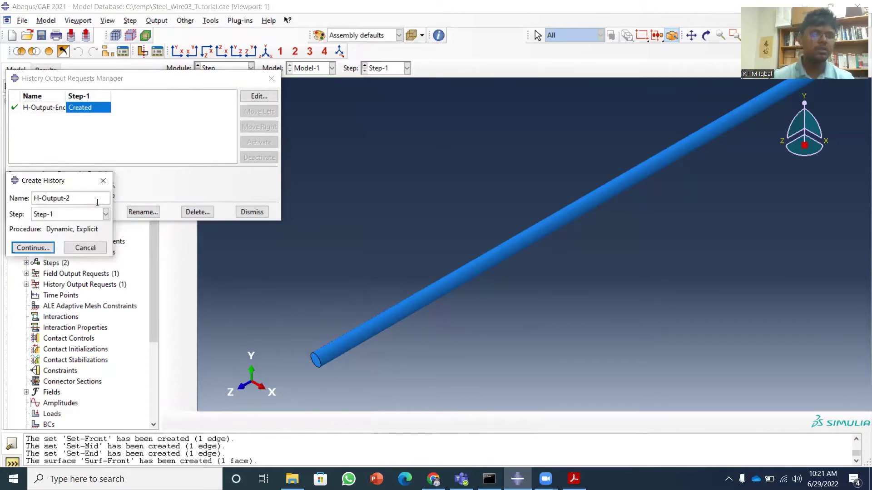
pyautogui.write('Mid')
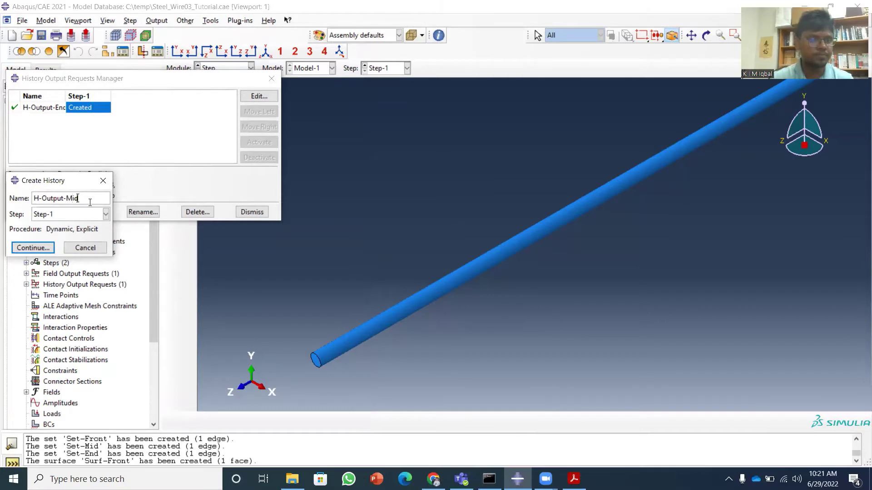
pyautogui.click(34, 247)
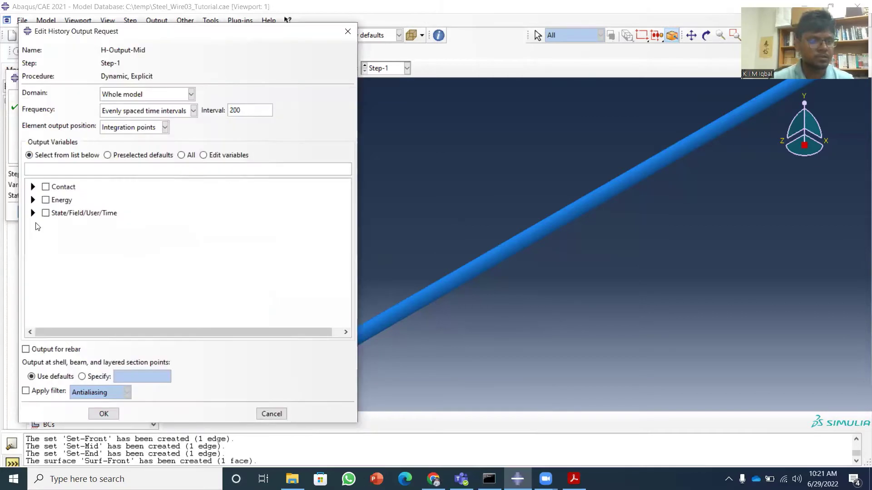
pyautogui.click(191, 94)
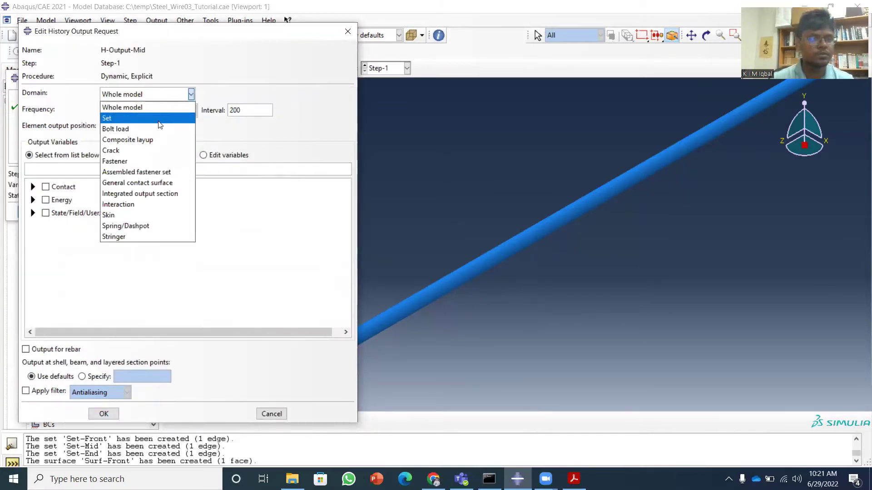
pyautogui.click(136, 117)
pyautogui.click(351, 94)
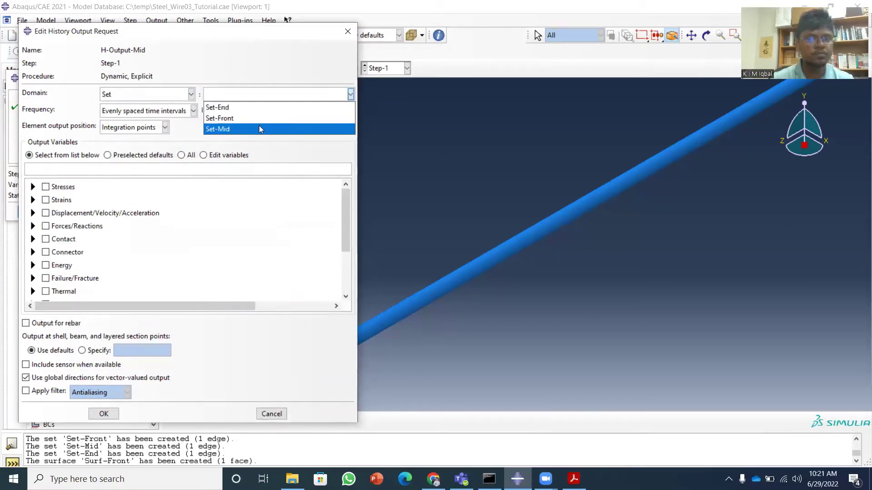
pyautogui.click(259, 125)
# Step: Set the output frequency of H-Output-Mid to every n time increments with n = 1
pyautogui.click(258, 109)
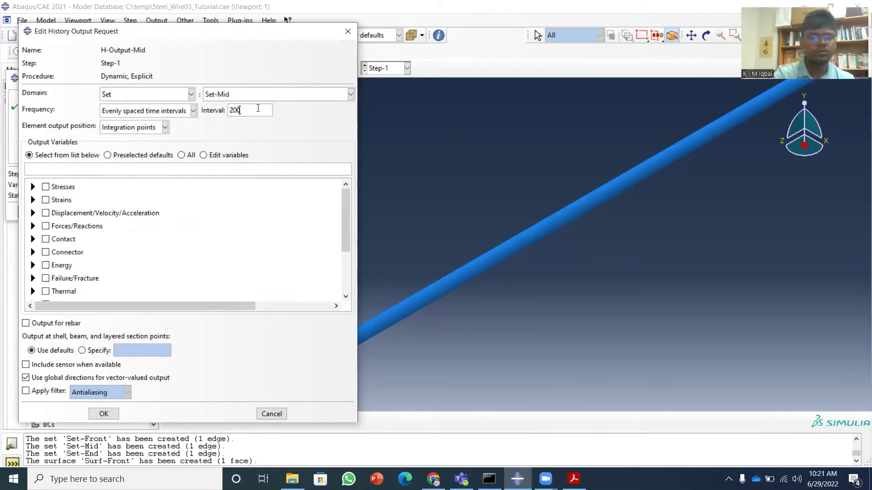
pyautogui.click(193, 110)
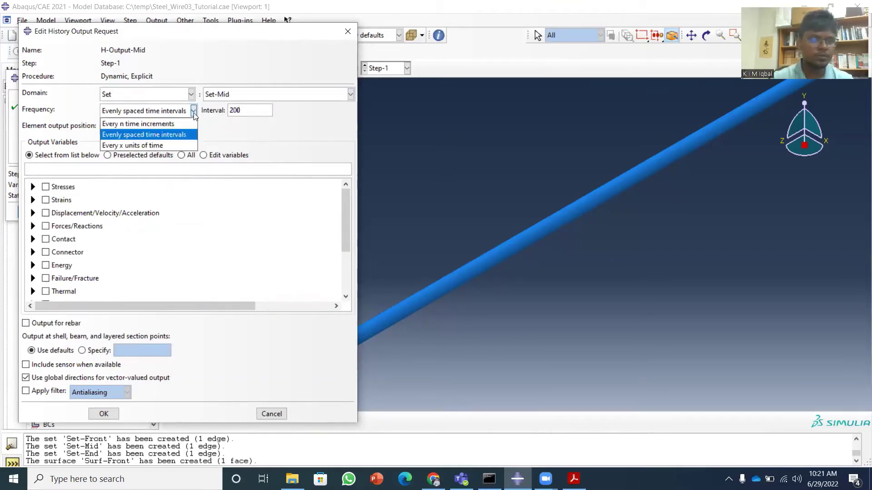
pyautogui.click(161, 121)
pyautogui.click(229, 109)
pyautogui.write('1')
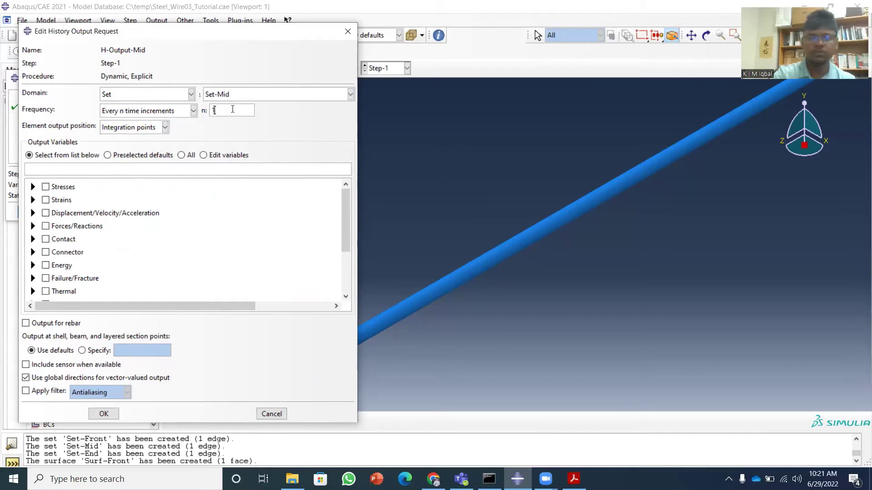
# Step: Select the translations U1, U2 and U3 as output variables for H-Output-Mid
pyautogui.click(32, 213)
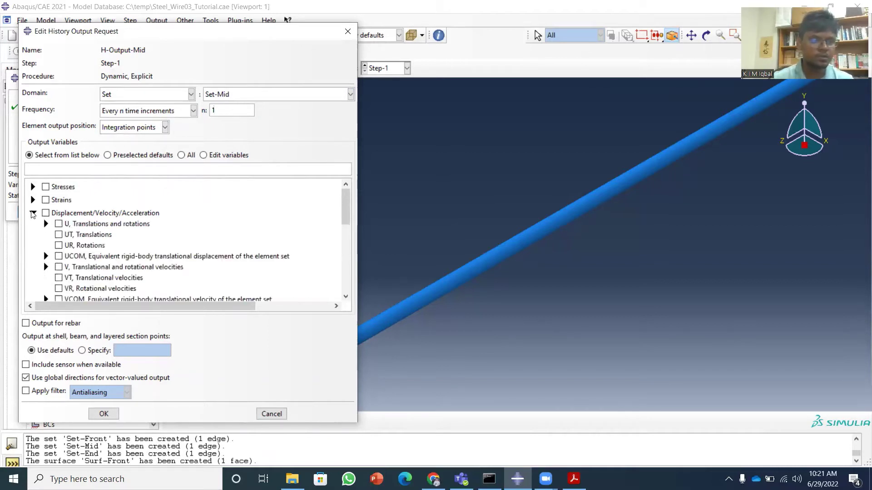
pyautogui.click(45, 224)
pyautogui.click(82, 234)
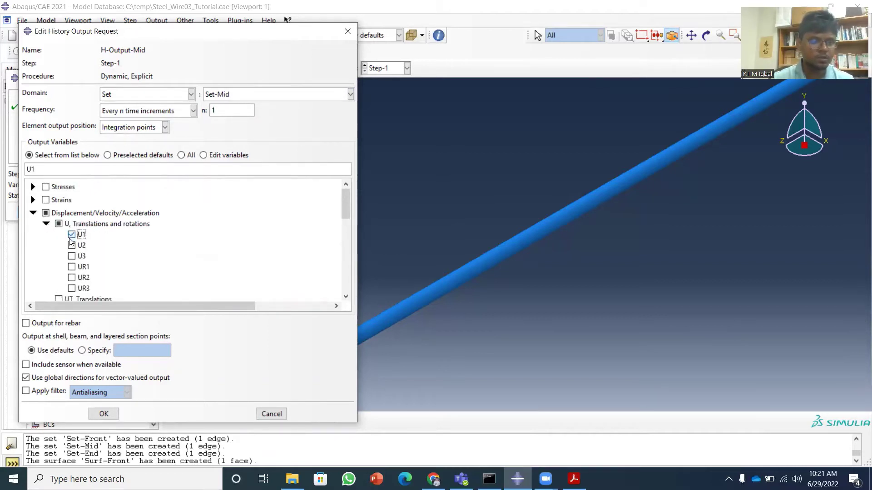
pyautogui.click(81, 246)
pyautogui.click(82, 256)
# Step: Add the translational accelerations A1, A2 and A3 to H-Output-Mid and confirm the request
pyautogui.scroll(-5, 82, 258)
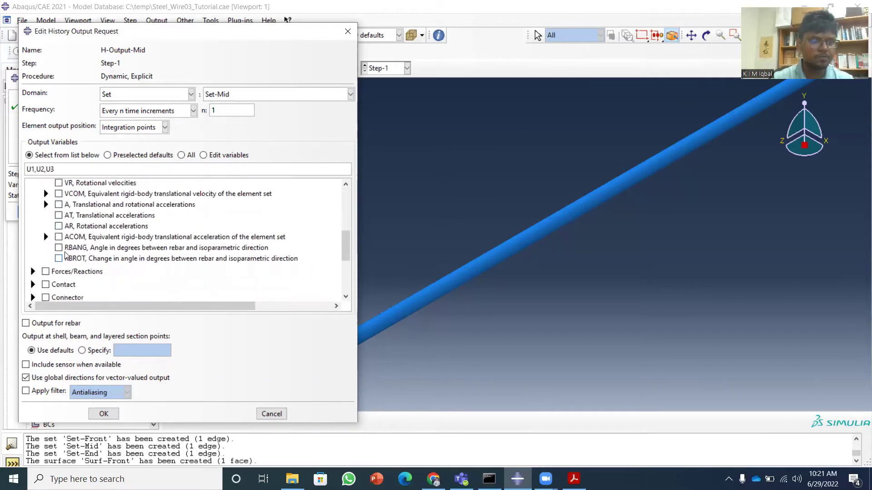
pyautogui.click(46, 206)
pyautogui.click(72, 215)
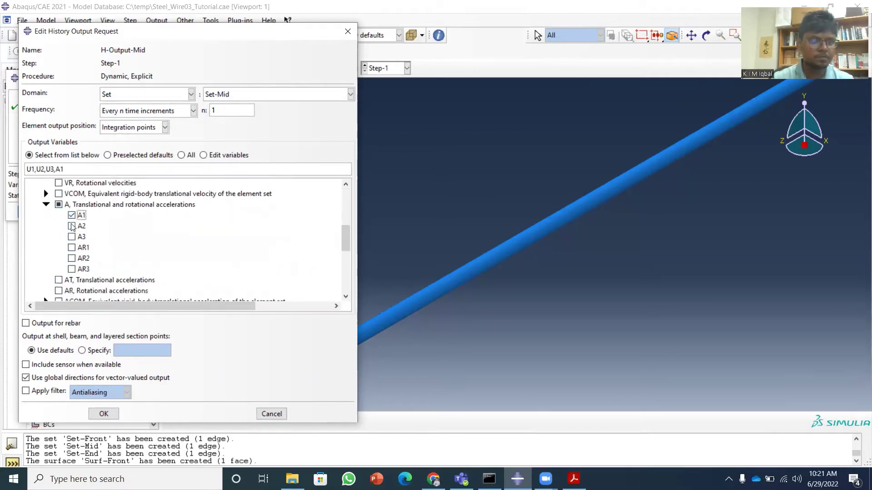
pyautogui.click(72, 226)
pyautogui.click(72, 237)
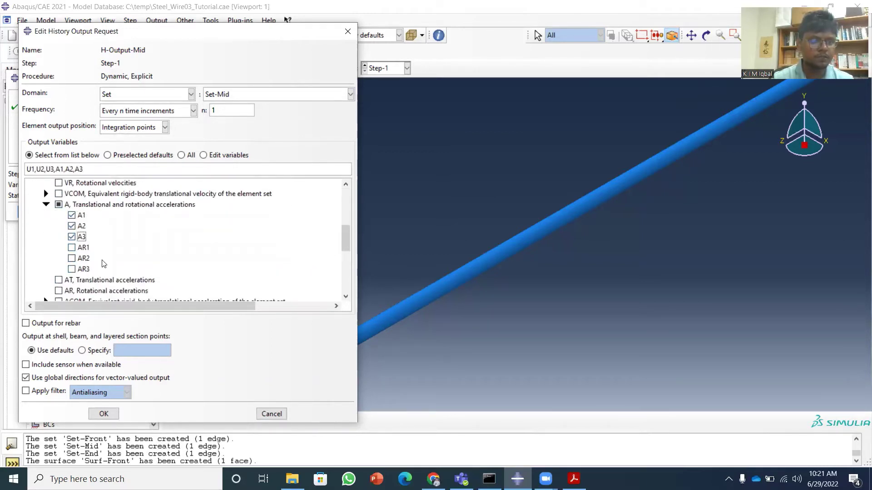
pyautogui.click(101, 415)
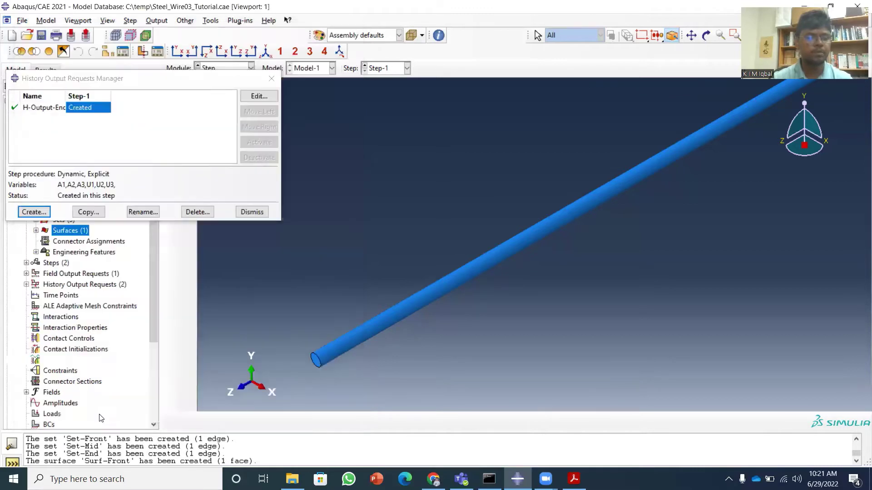
# Step: Create a history output request named H-Output-Front in Step-1 and set its domain to the set Set-Front
pyautogui.click(29, 213)
pyautogui.click(84, 198)
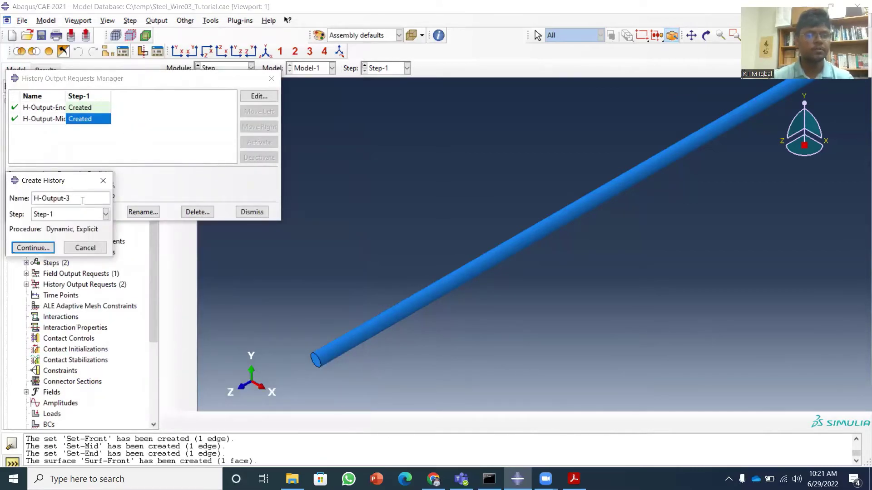
pyautogui.press('BackSpace')
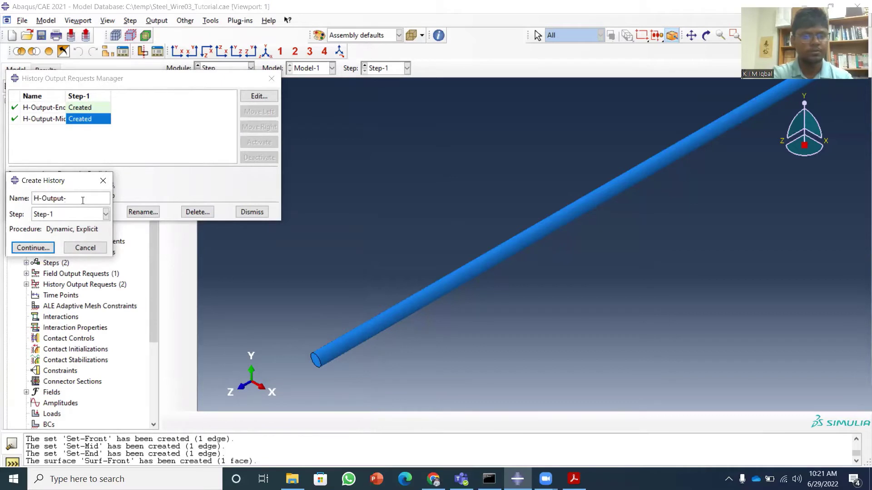
pyautogui.write('Front')
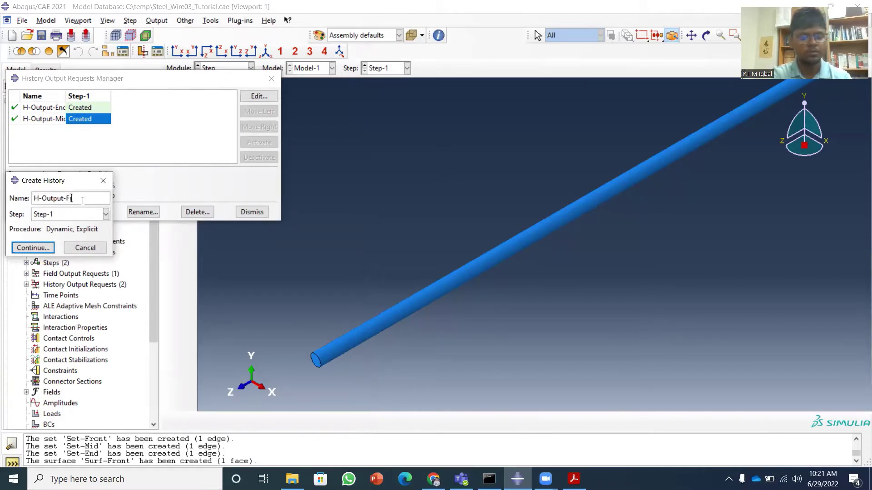
pyautogui.click(33, 248)
pyautogui.click(191, 94)
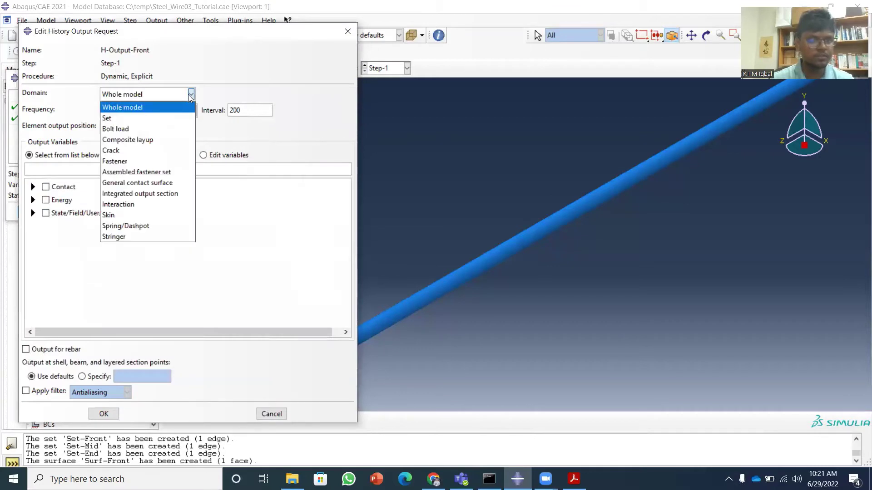
pyautogui.click(162, 116)
pyautogui.click(351, 94)
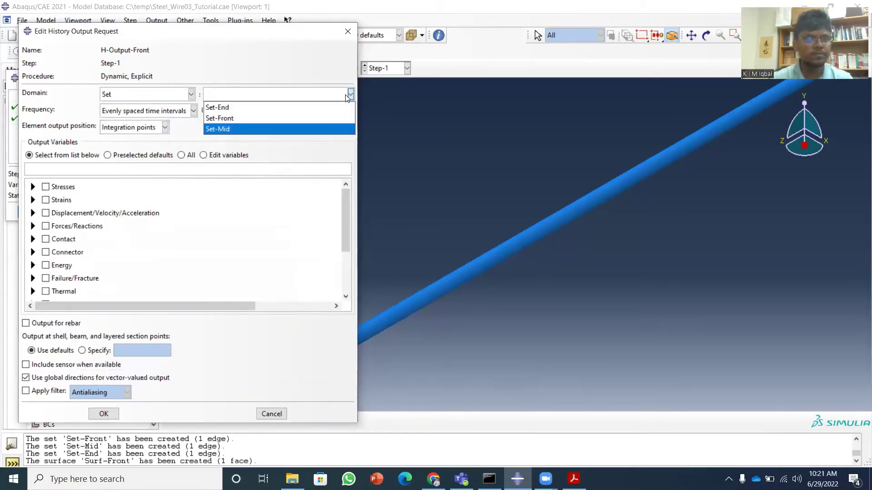
pyautogui.click(275, 118)
# Step: Set the output frequency of H-Output-Front to every n time increments with n = 1
pyautogui.click(193, 110)
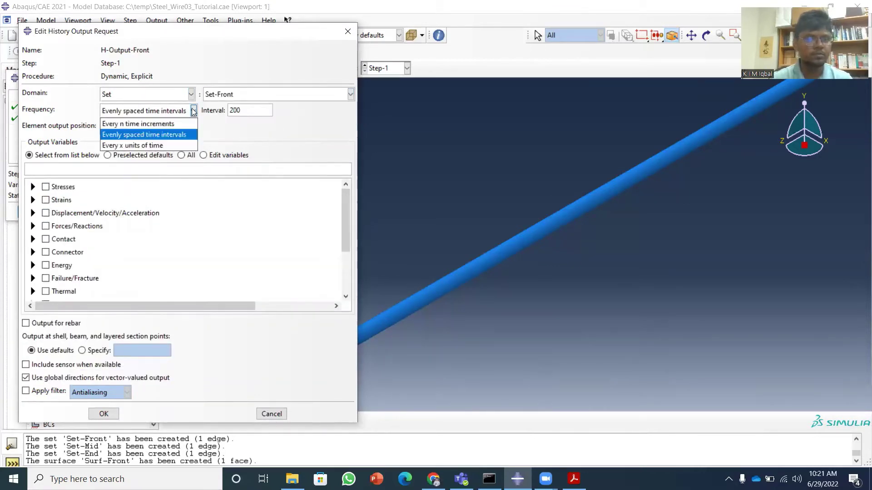
pyautogui.click(180, 121)
pyautogui.click(242, 111)
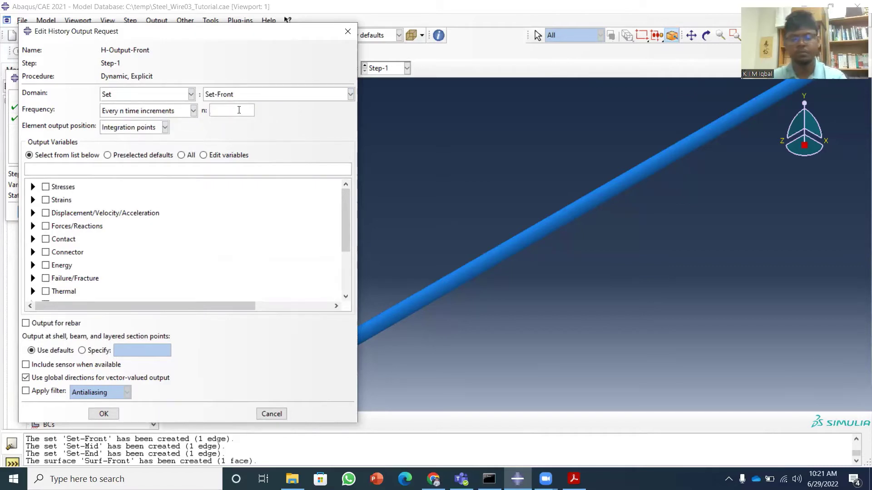
# Step: Select the translations U1, U2 and U3 as output variables for H-Output-Front
pyautogui.click(33, 213)
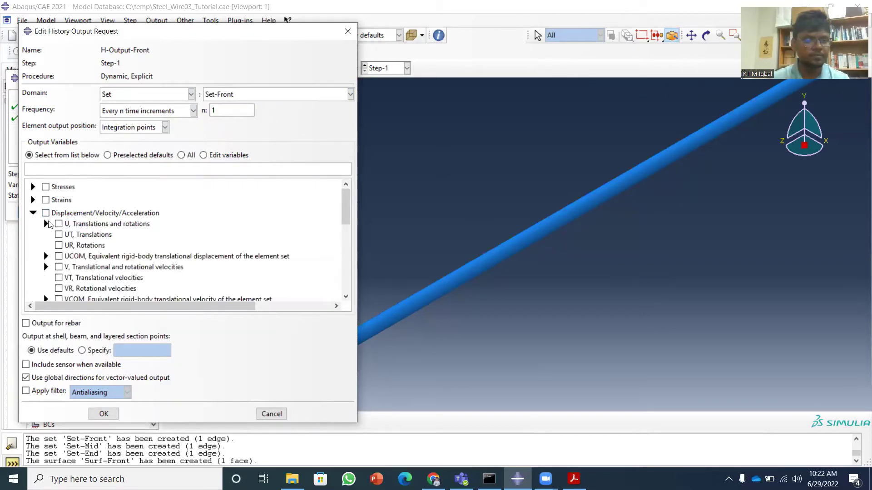
pyautogui.click(46, 223)
pyautogui.click(72, 234)
pyautogui.click(71, 245)
pyautogui.click(71, 256)
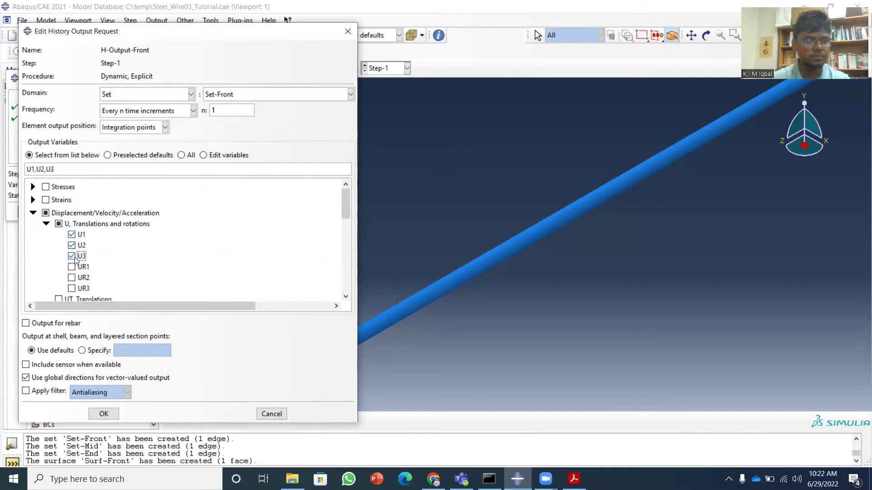
# Step: Add the accelerations A1, A2 and A3 to H-Output-Front, confirm the request and close the History Output Requests Manager
pyautogui.scroll(-2, 113, 240)
pyautogui.scroll(-2, 112, 240)
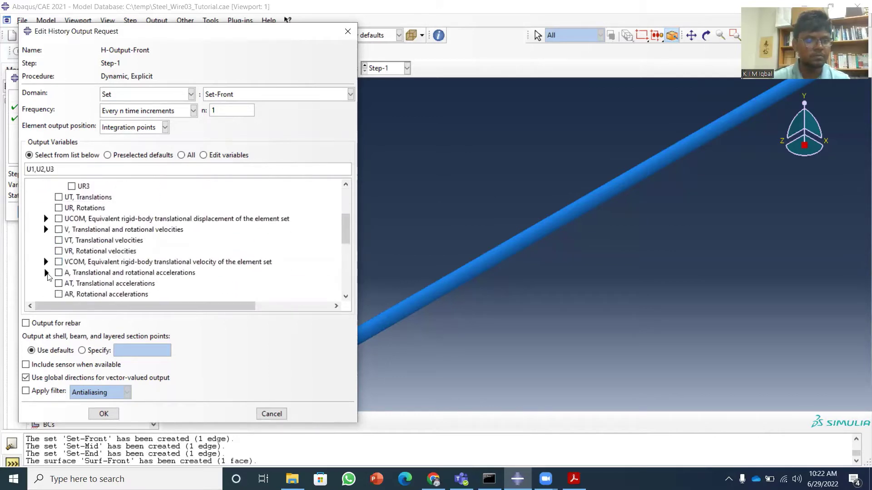
pyautogui.click(46, 272)
pyautogui.click(71, 283)
pyautogui.click(71, 294)
pyautogui.scroll(-3, 75, 291)
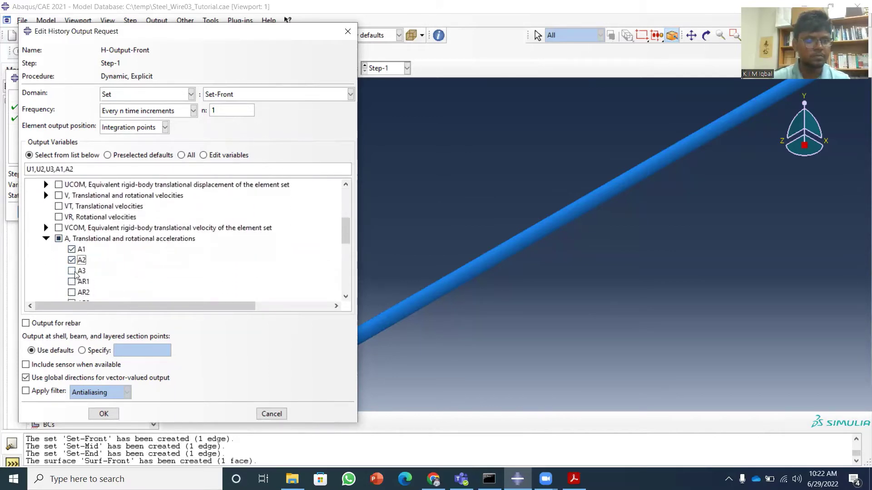
pyautogui.click(72, 271)
pyautogui.click(104, 413)
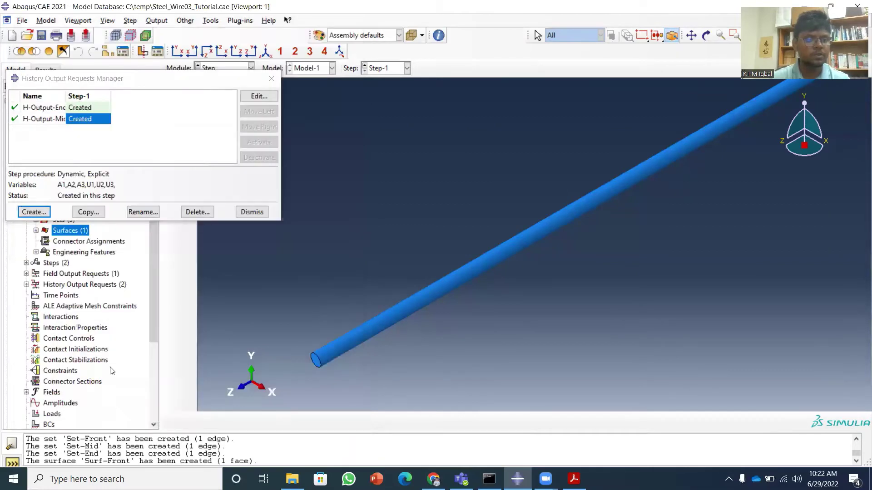
pyautogui.click(271, 79)
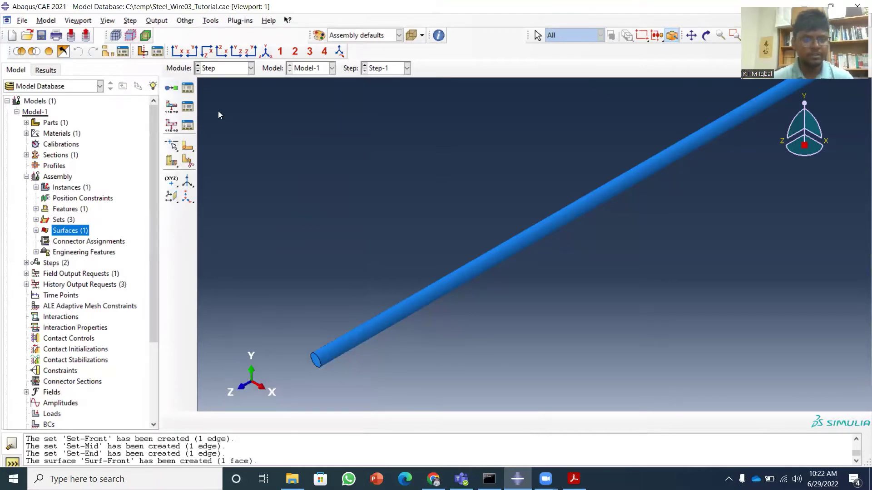
# Step: Switch to the Interaction module
pyautogui.click(250, 69)
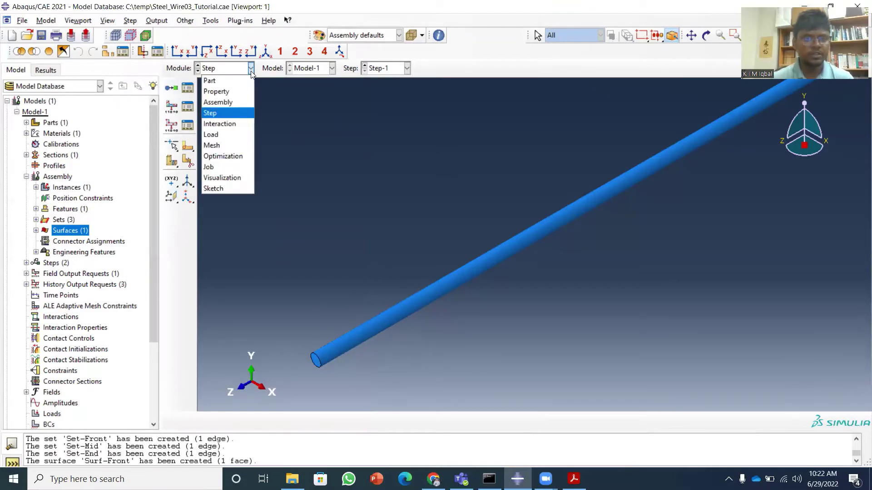
pyautogui.click(230, 122)
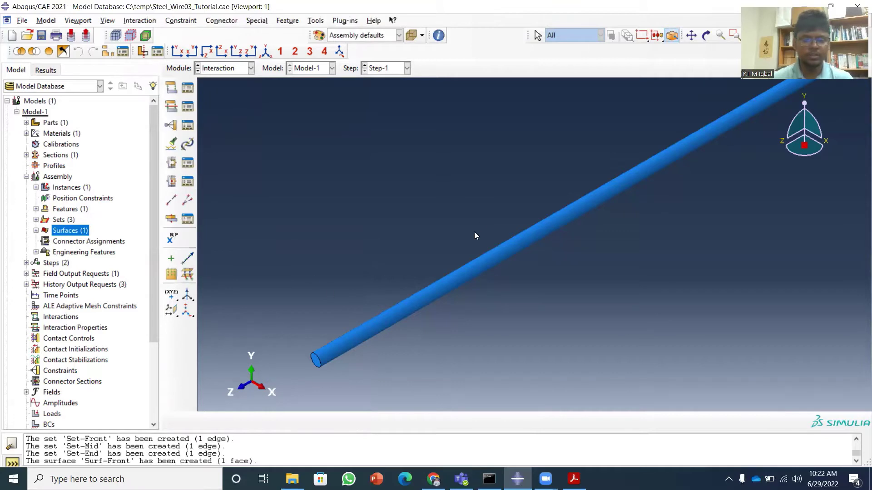
pyautogui.scroll(2, 430, 241)
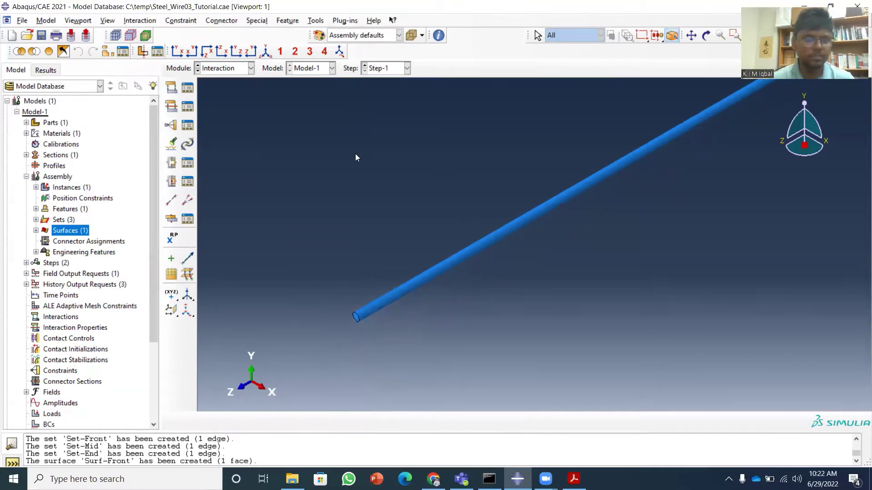
# Step: Switch to the Load module and start a mechanical Pressure load in Step-1
pyautogui.click(251, 70)
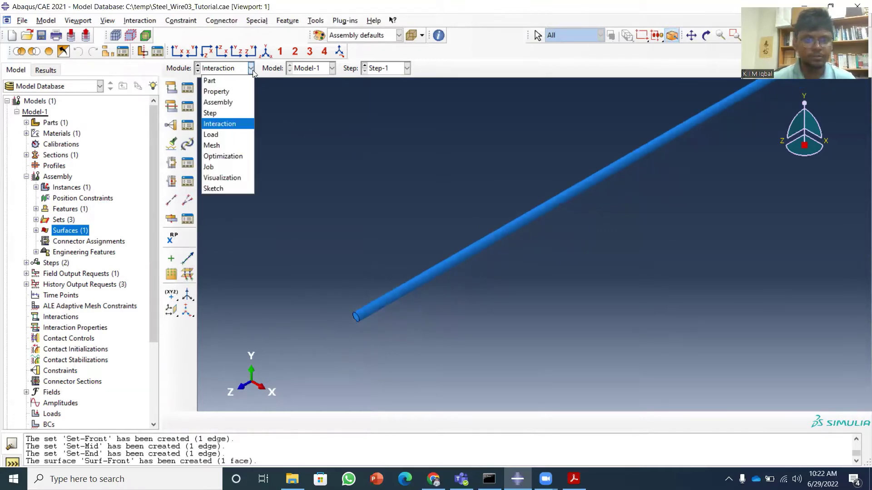
pyautogui.click(232, 136)
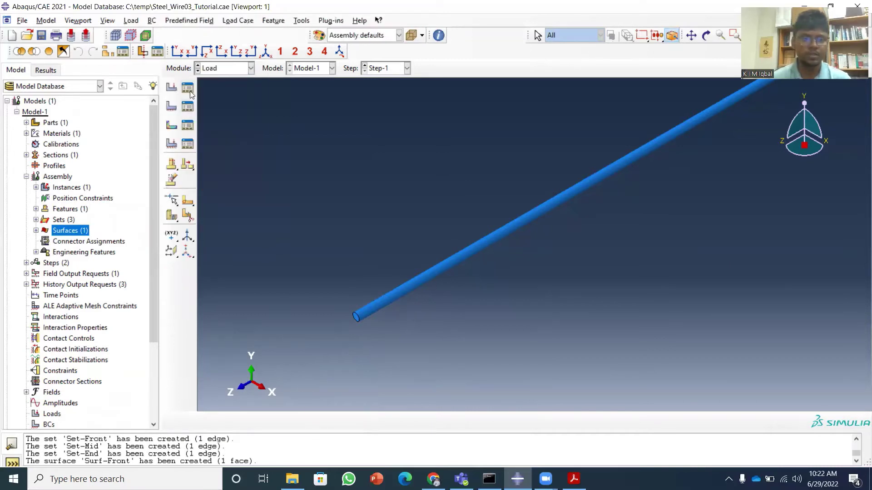
pyautogui.click(171, 89)
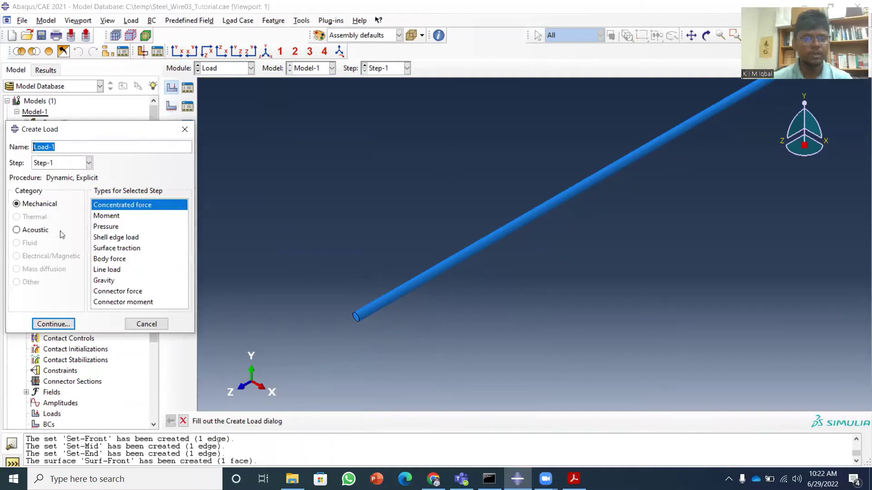
pyautogui.click(100, 227)
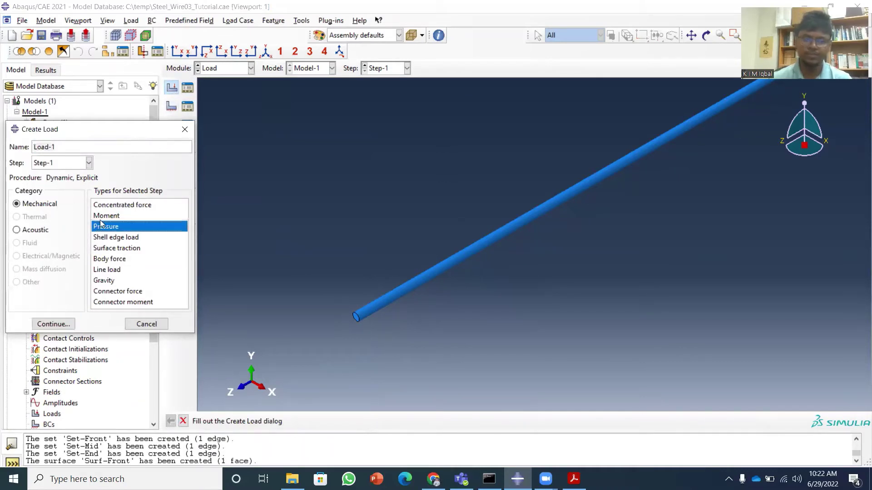
pyautogui.click(46, 325)
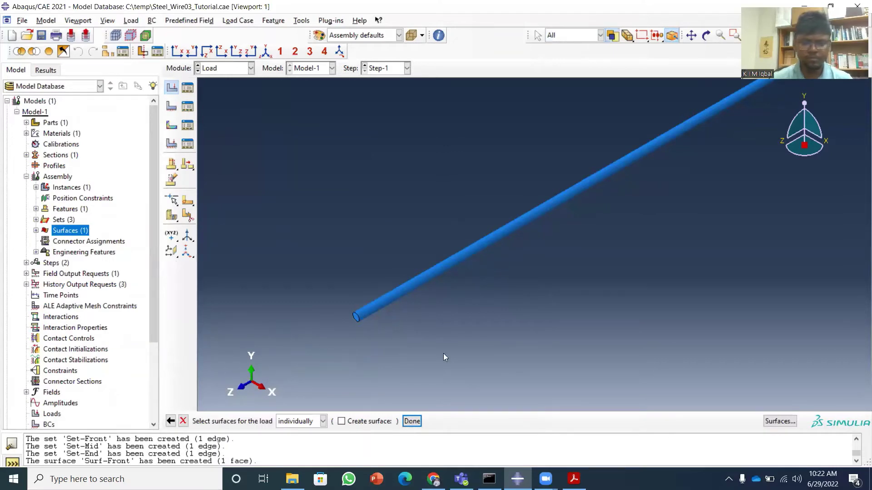
# Step: Assign the existing surface Surf-Front as the pressure load's region, with selections highlighted in the viewport
pyautogui.click(780, 421)
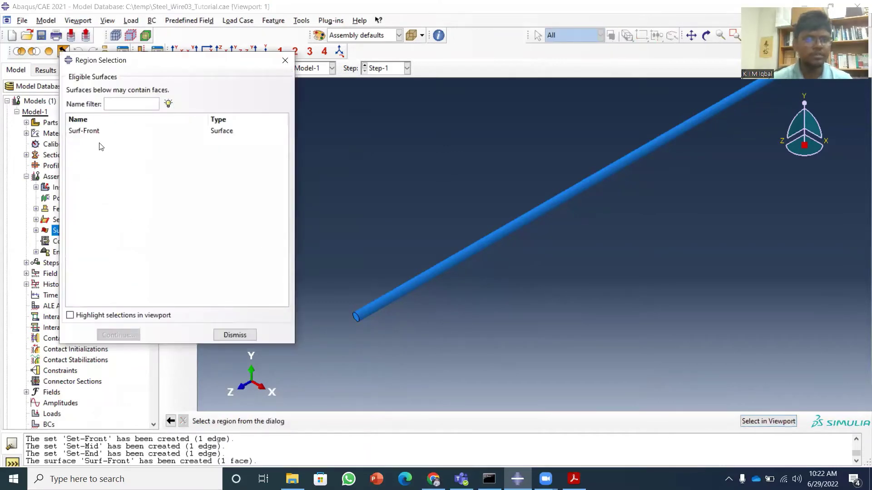
pyautogui.click(94, 135)
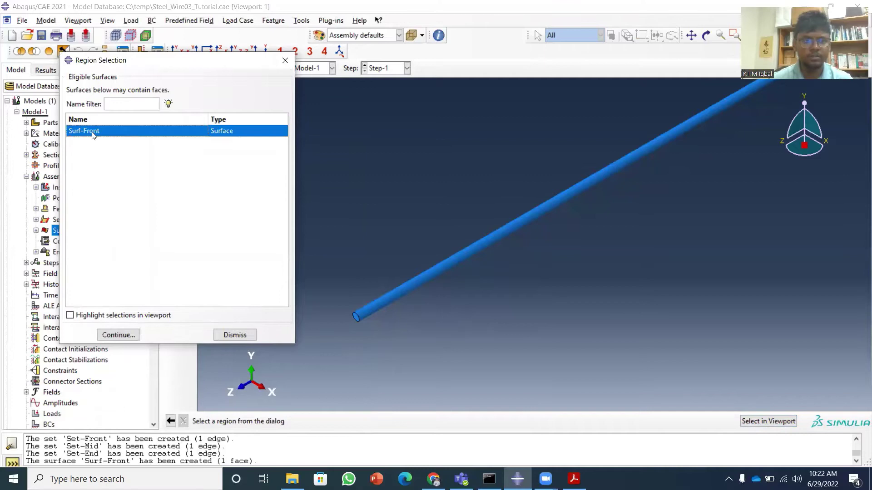
pyautogui.click(72, 315)
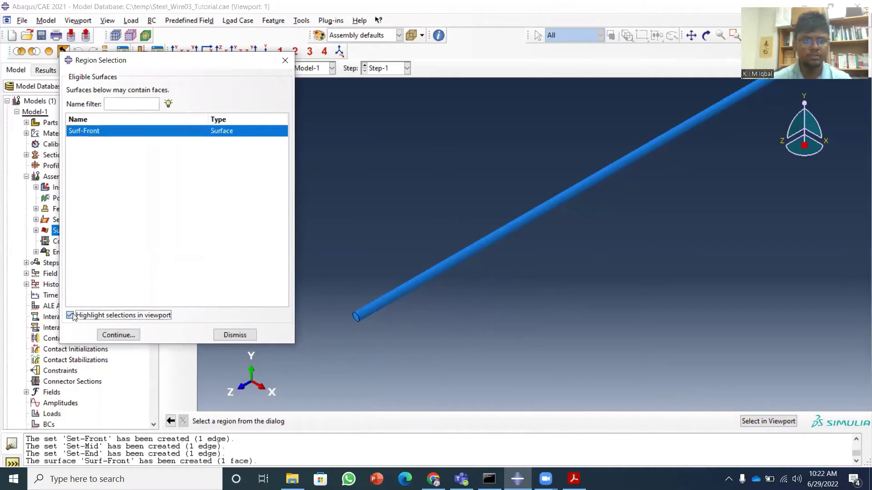
pyautogui.click(112, 336)
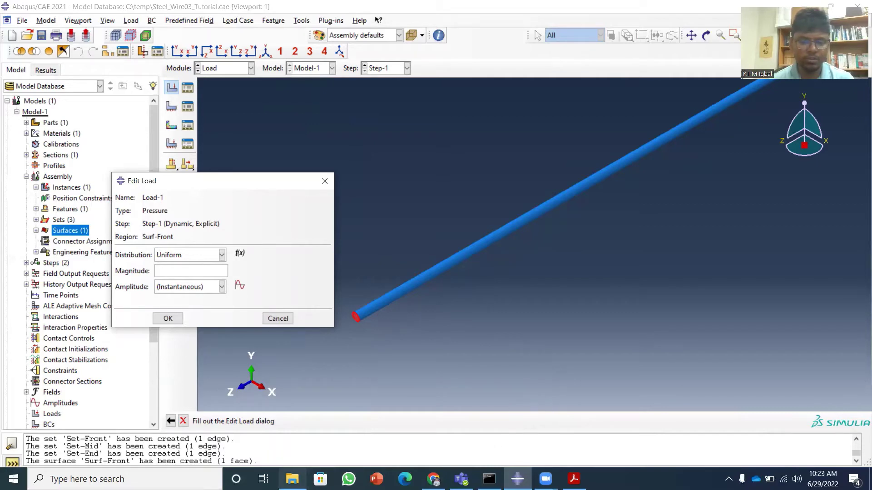
# Step: Switch to the guided wave paper in Acrobat Reader and examine the excitation signals and FFT spectra of Figure 5 on page 8
pyautogui.click(292, 479)
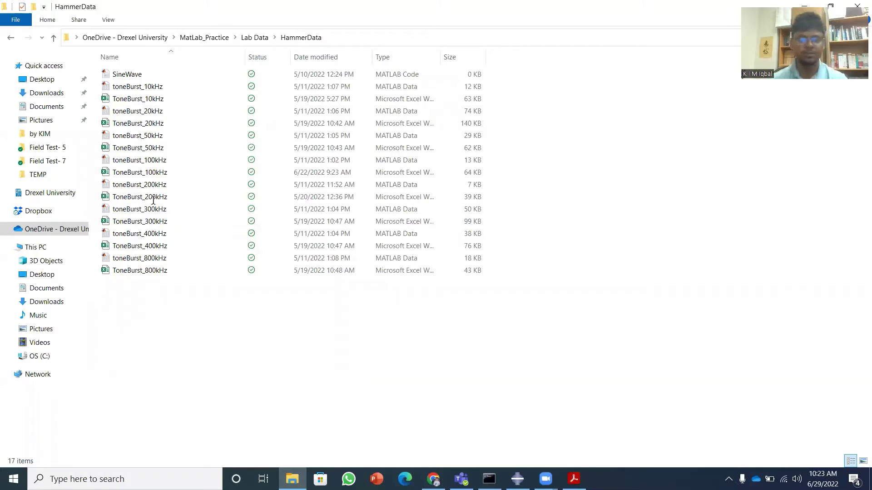
pyautogui.hotkey('alt', 'Tab')
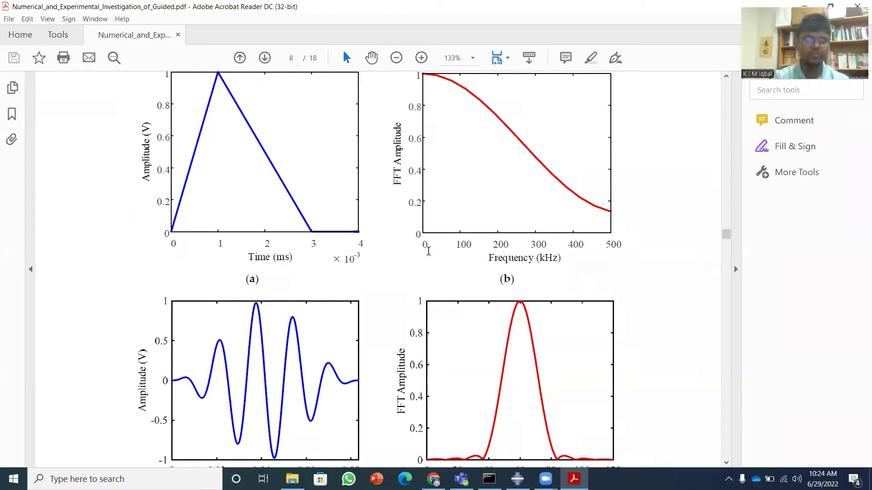
pyautogui.scroll(-3, 272, 210)
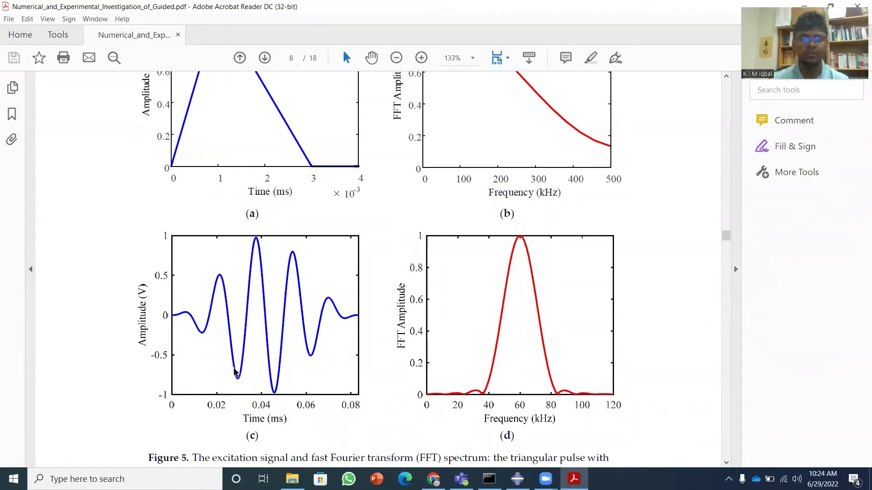
pyautogui.scroll(-1, 279, 325)
pyautogui.scroll(2, 278, 325)
pyautogui.scroll(-1, 279, 326)
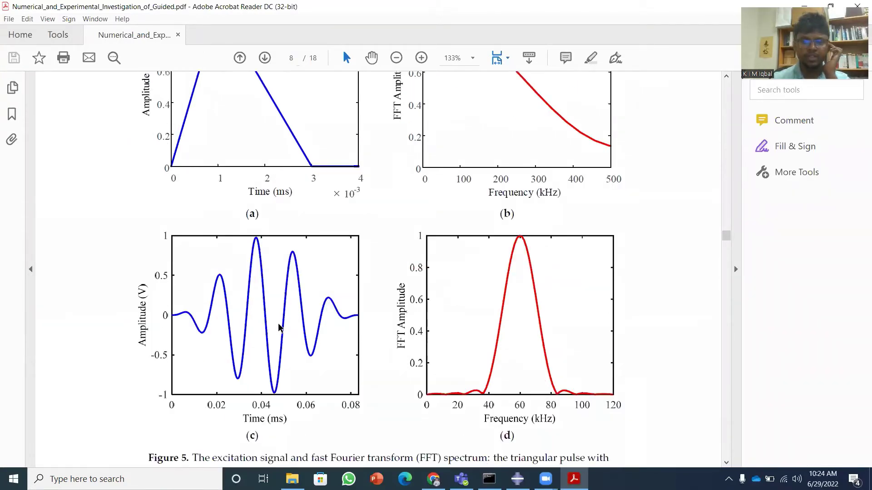
pyautogui.scroll(-4, 279, 326)
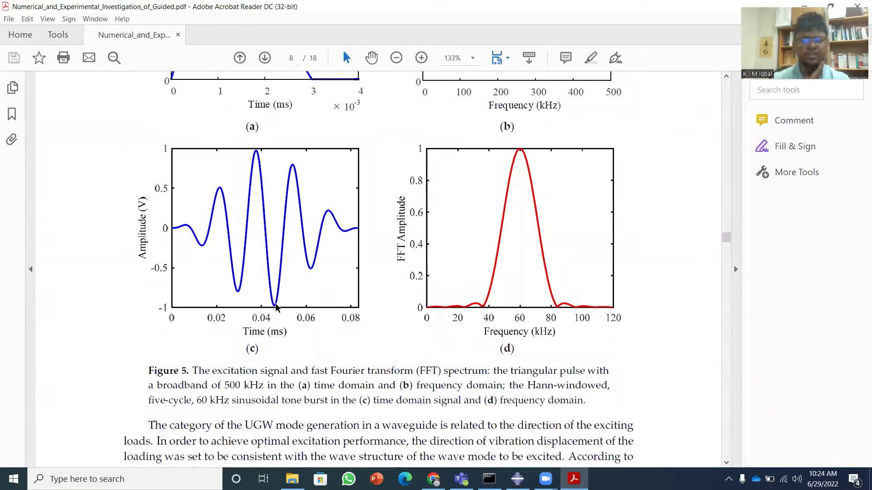
pyautogui.scroll(10, 277, 307)
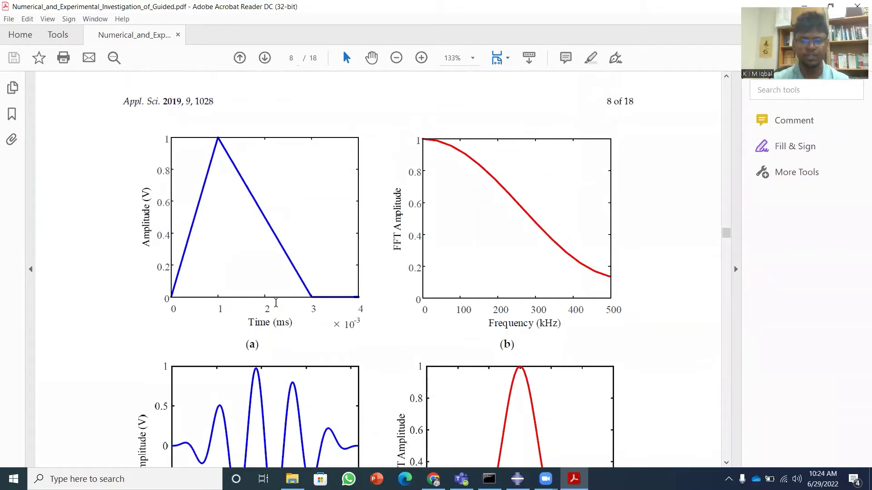
pyautogui.scroll(-9, 275, 302)
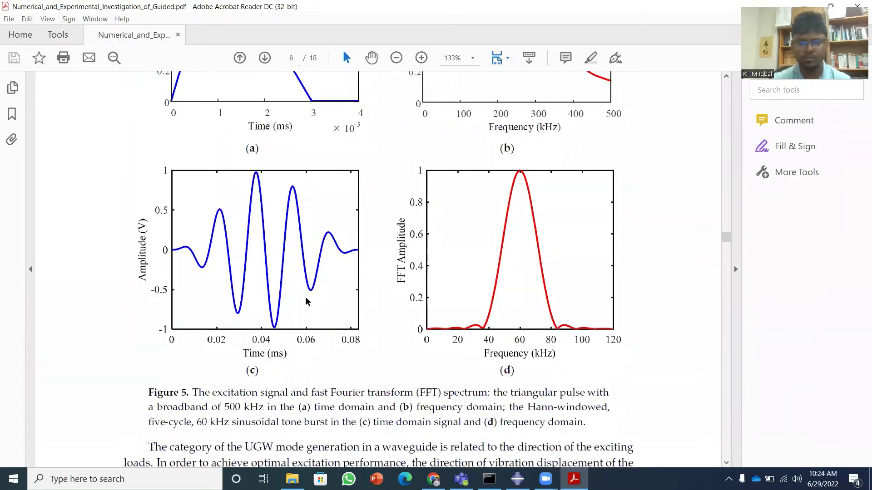
pyautogui.scroll(-5, 307, 302)
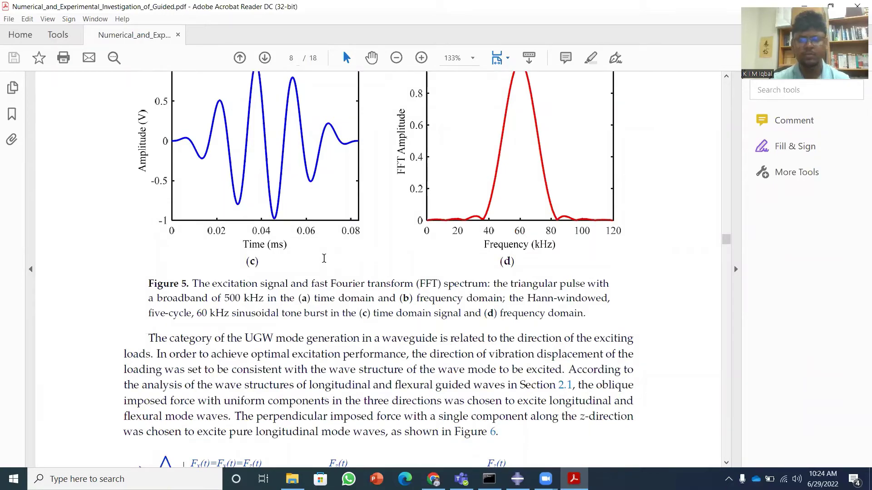
pyautogui.scroll(14, 324, 259)
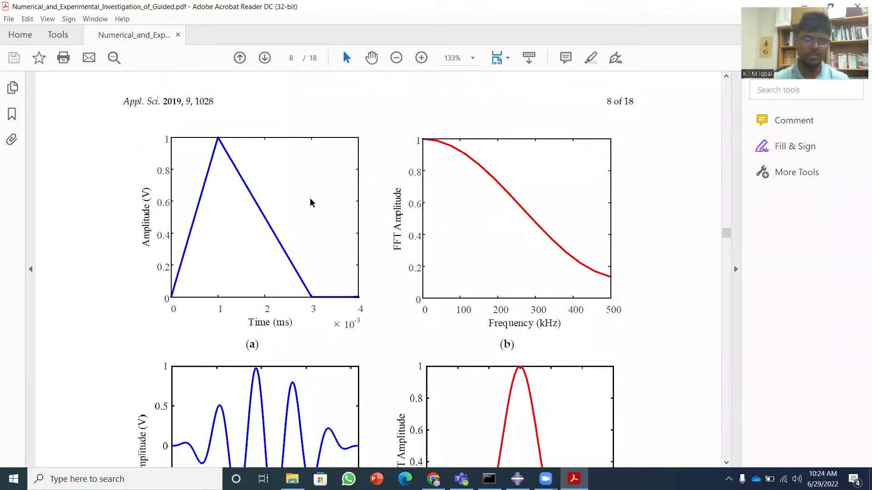
pyautogui.scroll(-5, 377, 280)
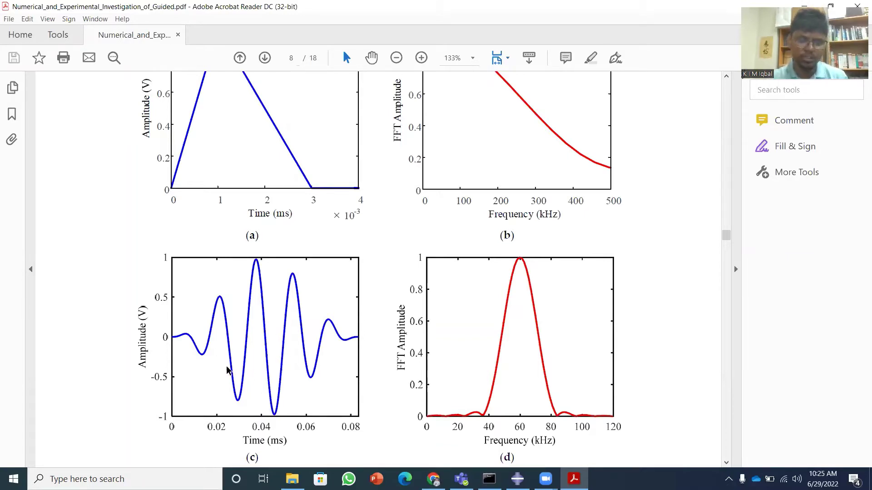
pyautogui.scroll(-1, 251, 312)
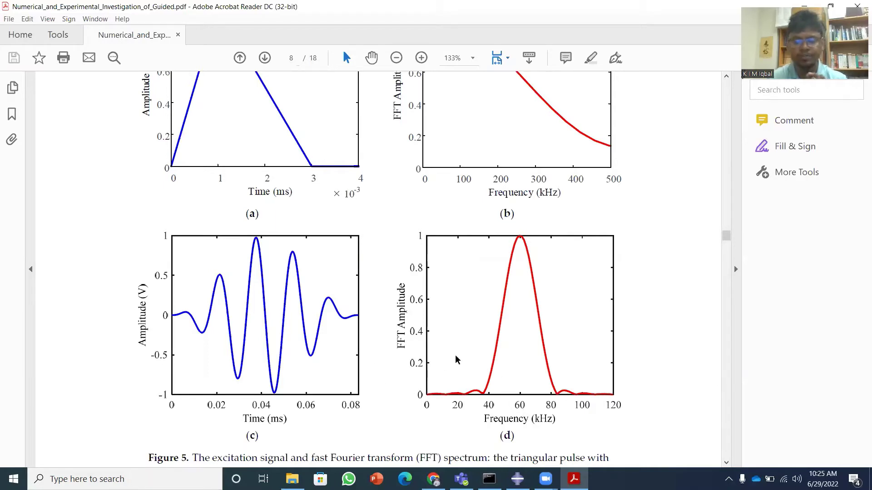
pyautogui.scroll(-2, 457, 359)
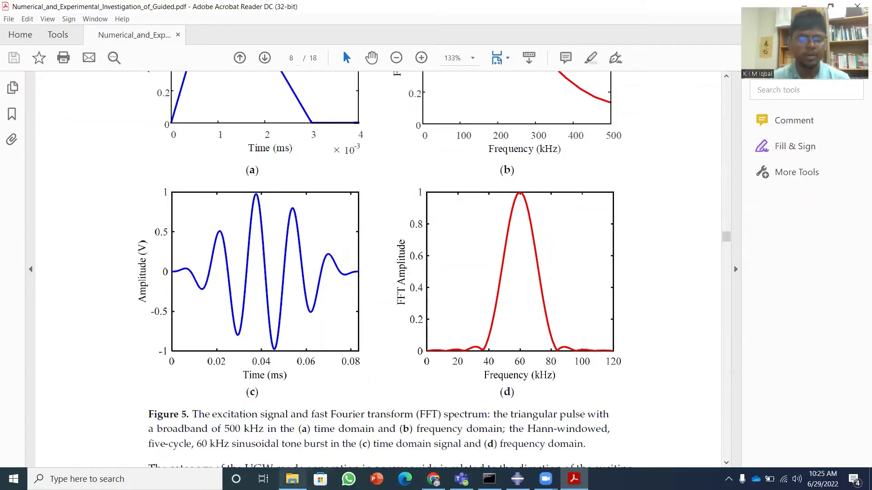
# Step: Open the ToneBurst_100kHz workbook from the HammerData folder in Excel and copy the selected tone burst data in columns A and B
pyautogui.click(292, 479)
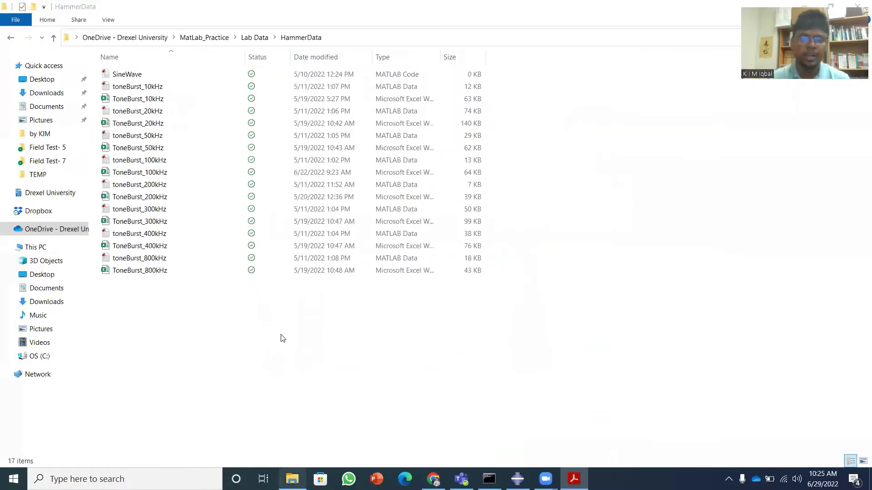
pyautogui.doubleClick(162, 173)
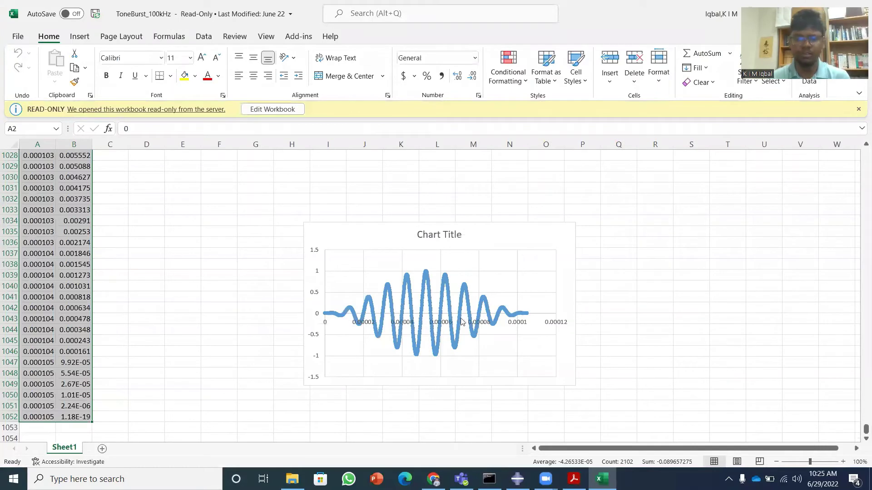
pyautogui.scroll(7, 65, 246)
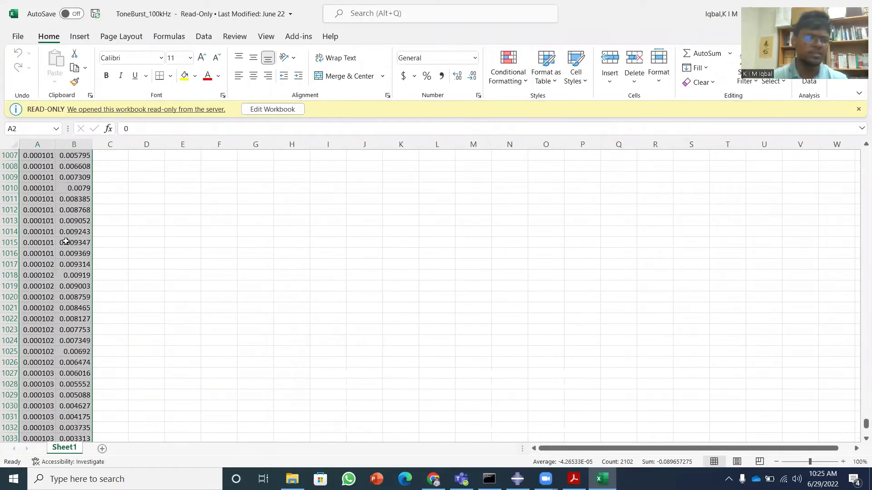
pyautogui.hotkey('ctrl', 'c')
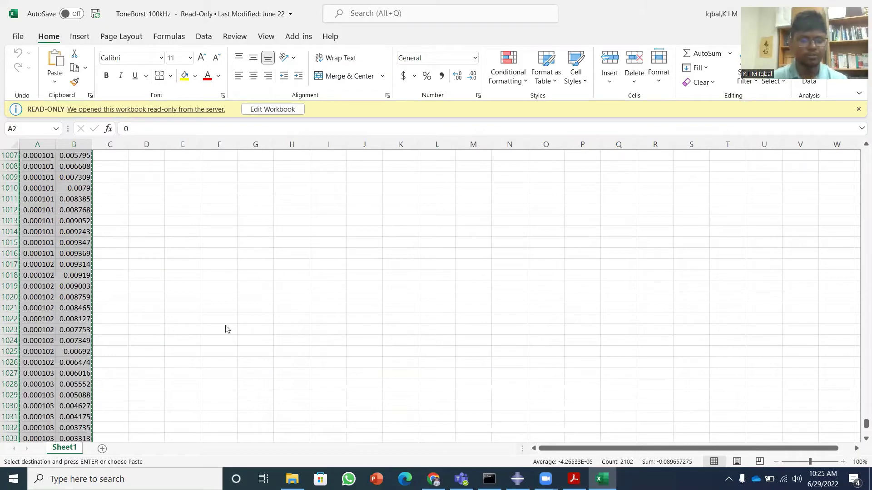
# Step: Switch back to Abaqus/CAE and create a Tabular amplitude for the load from the copied time and amplitude data
pyautogui.hotkey('alt', 'Tab')
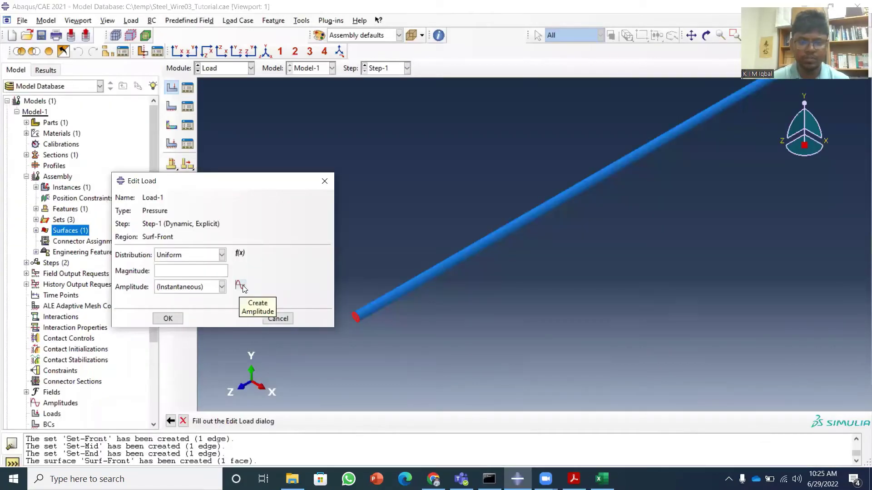
pyautogui.click(240, 285)
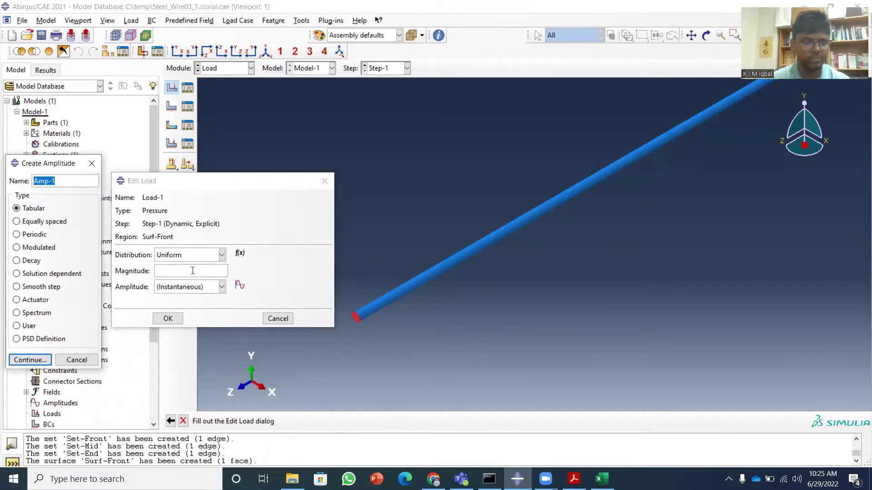
pyautogui.click(30, 360)
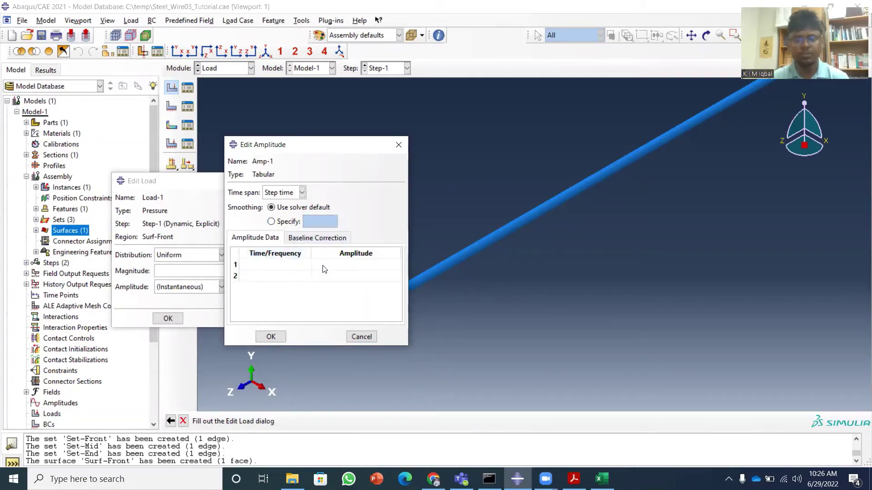
pyautogui.click(287, 267)
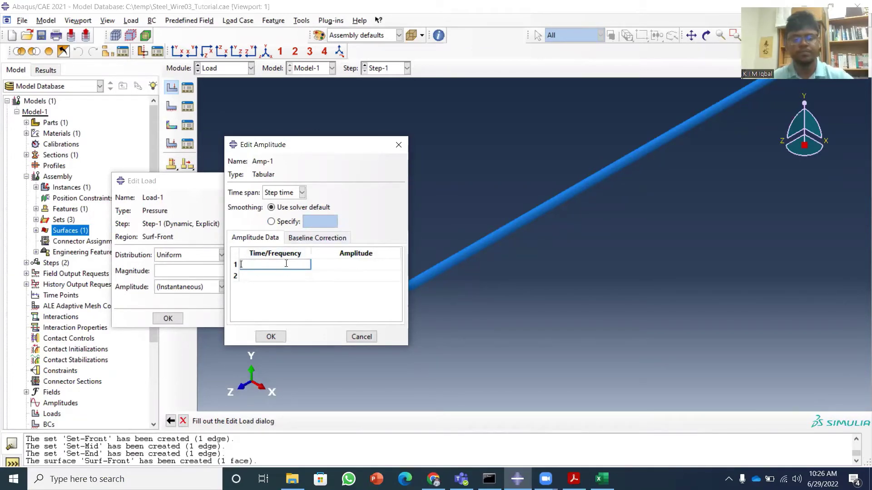
pyautogui.hotkey('ctrl', 'v')
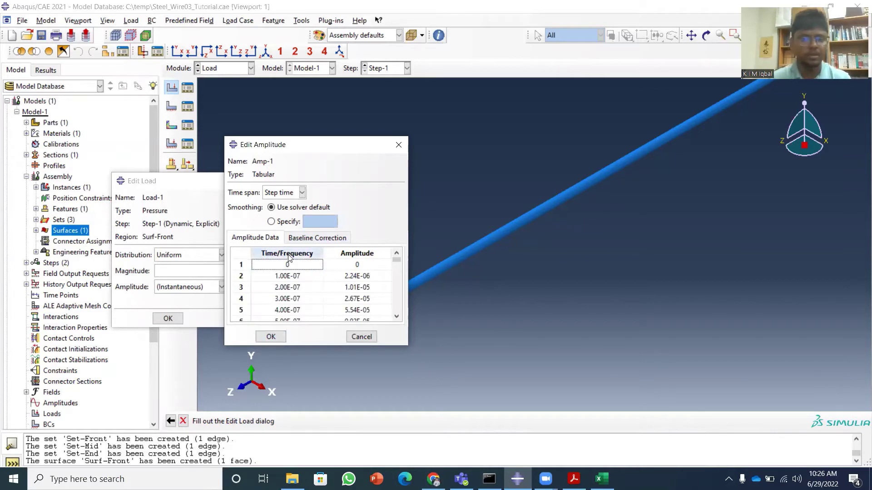
pyautogui.click(271, 336)
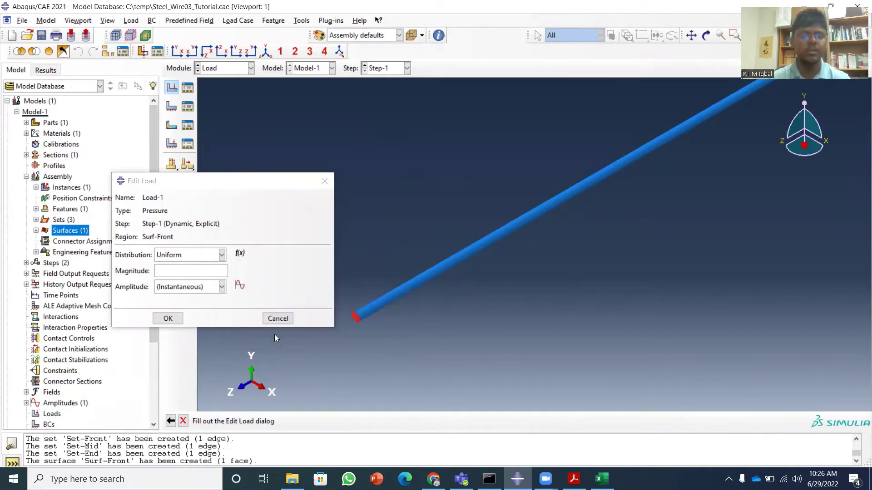
# Step: Assign the amplitude Amp-1 and a magnitude of 1 to the pressure load and confirm it
pyautogui.click(222, 287)
pyautogui.click(202, 310)
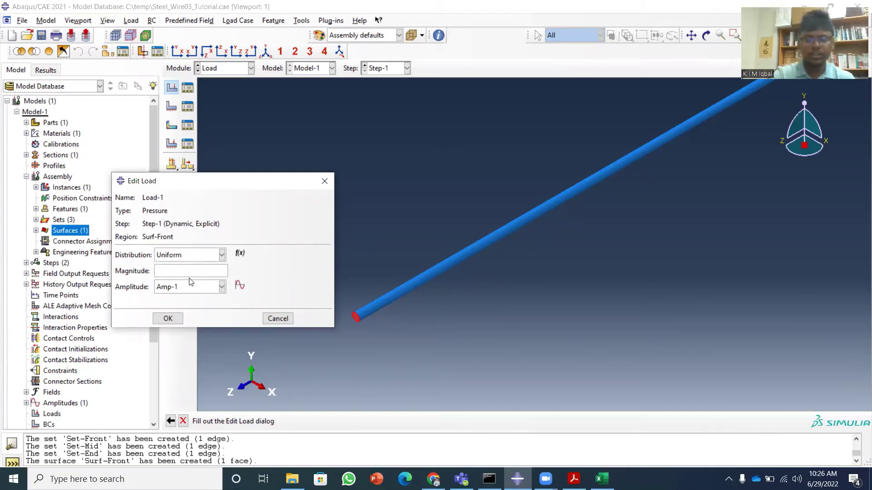
pyautogui.write('1')
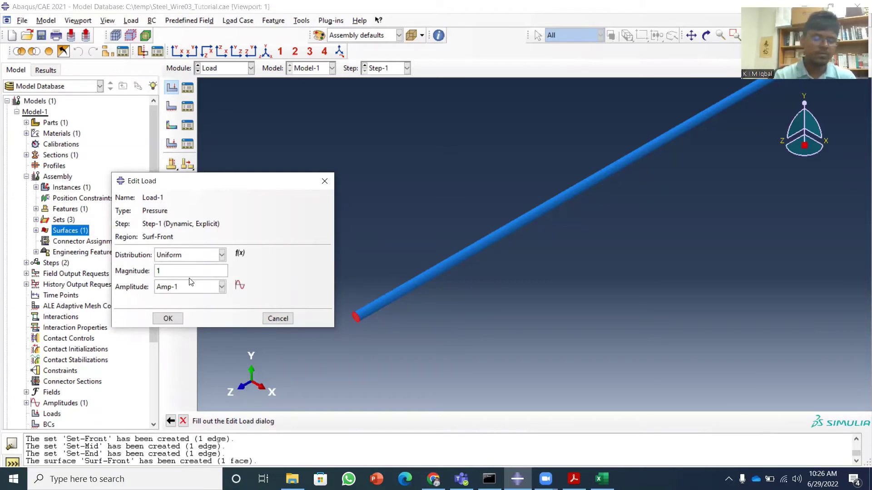
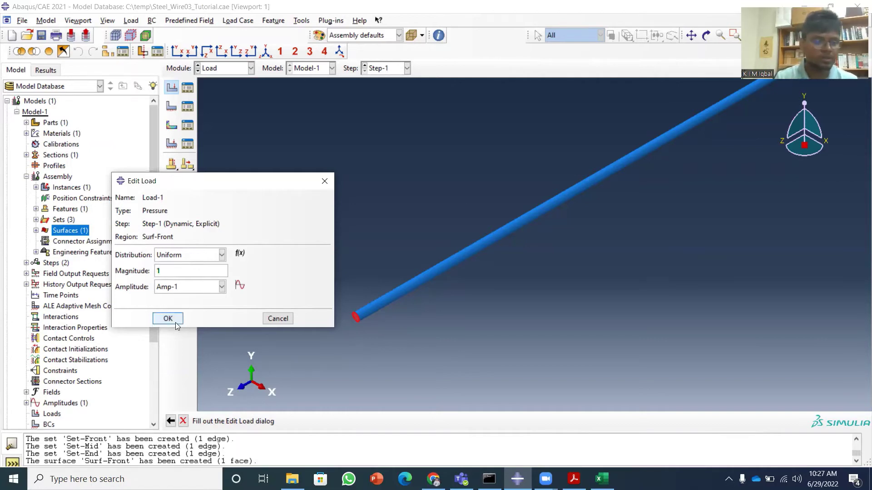
pyautogui.click(168, 319)
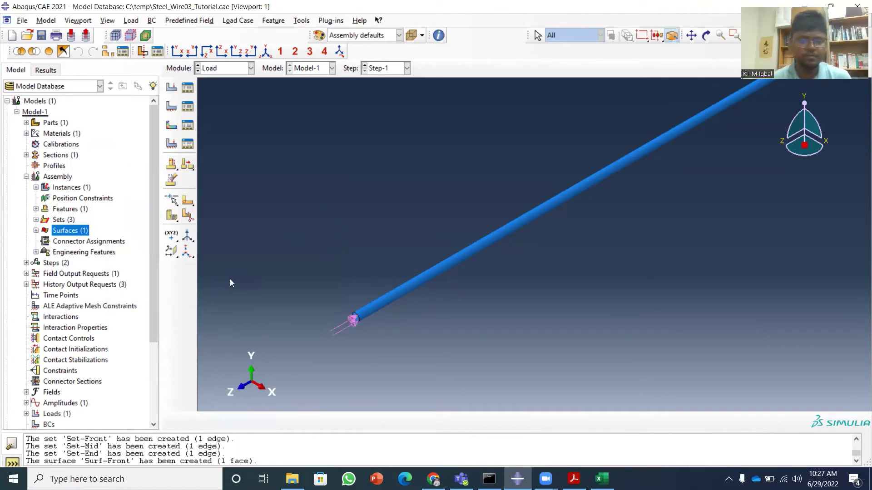
# Step: Switch to the Mesh module and make Part-1 the object instead of the assembly
pyautogui.scroll(6, 361, 324)
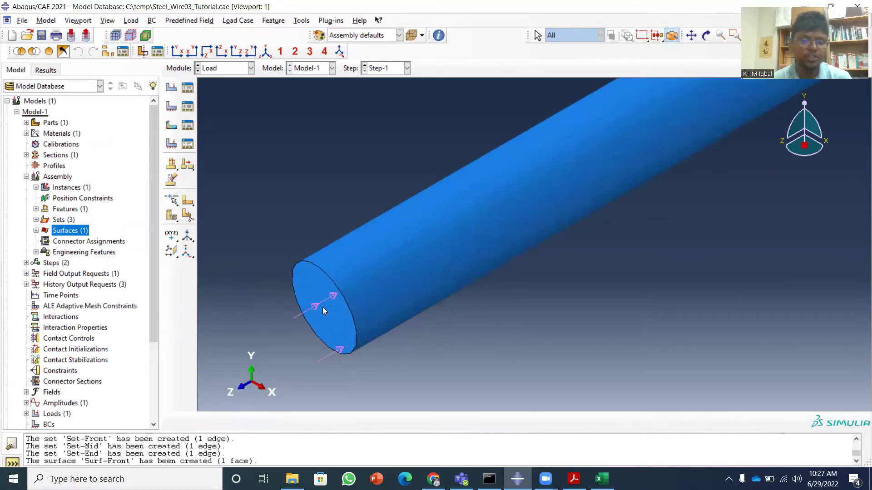
pyautogui.scroll(5, 323, 297)
pyautogui.scroll(-4, 339, 298)
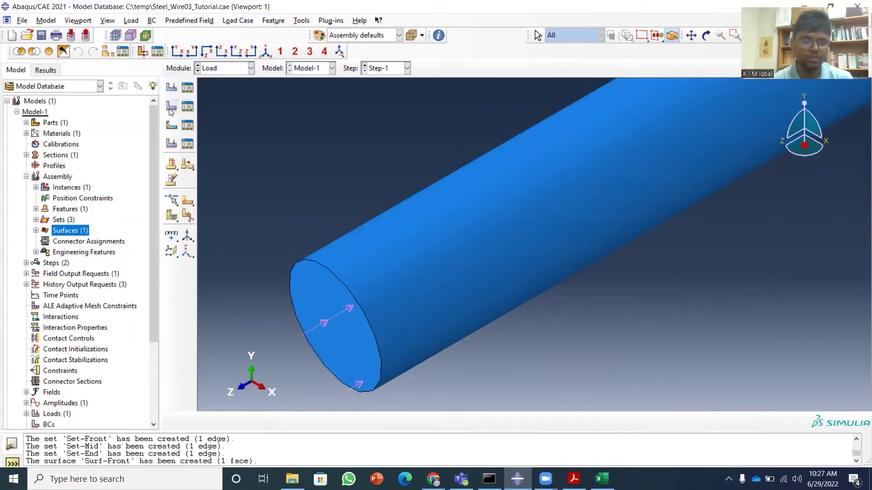
pyautogui.click(251, 69)
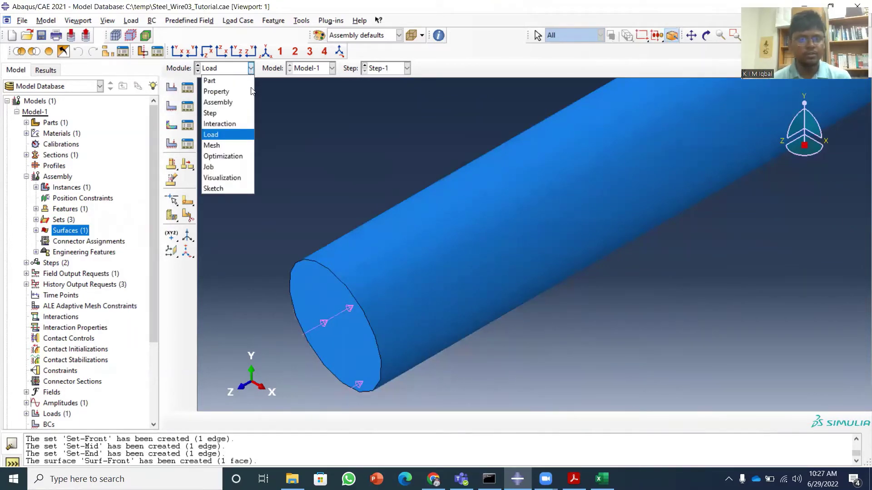
pyautogui.click(212, 146)
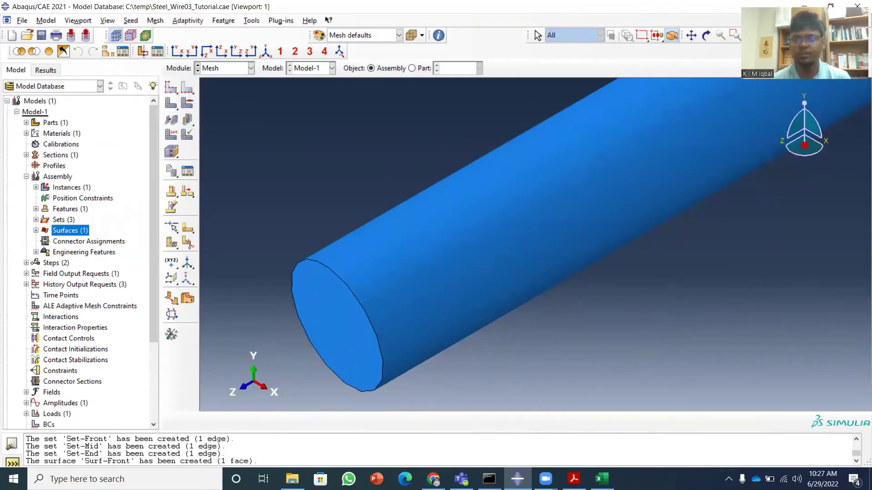
pyautogui.click(749, 36)
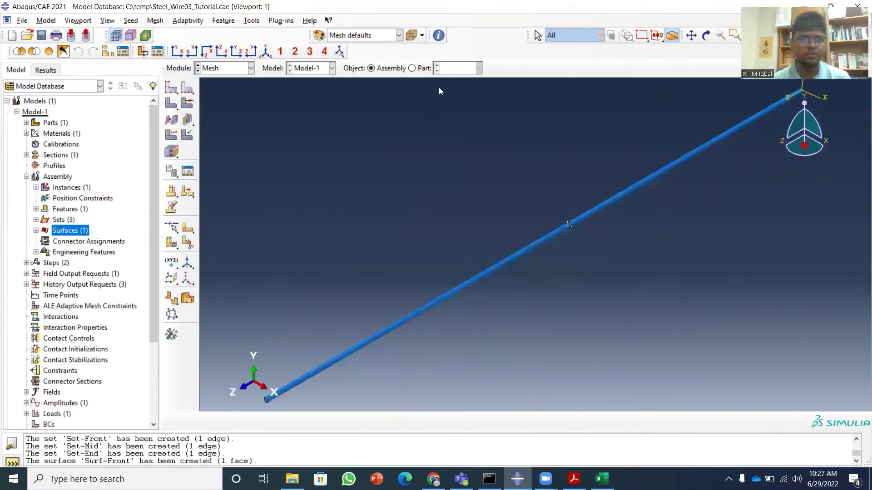
pyautogui.click(412, 69)
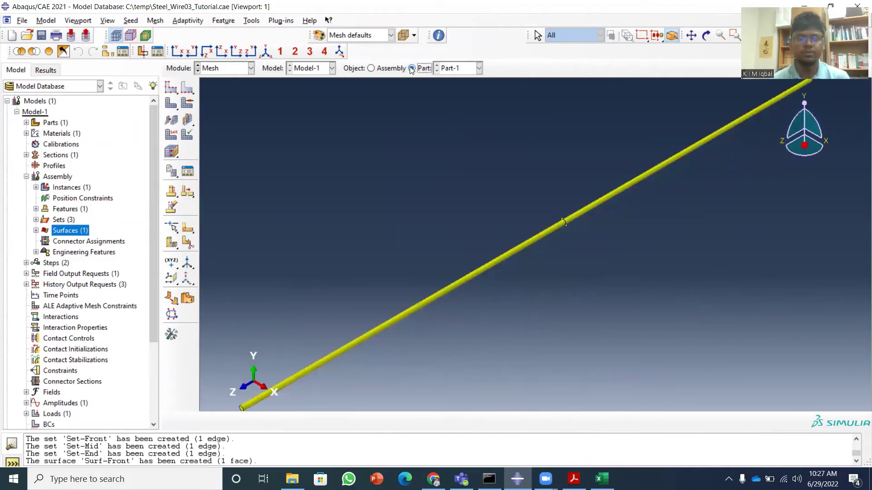
# Step: Assign global seeds to Part-1 with an approximate global size of 0.01
pyautogui.click(167, 90)
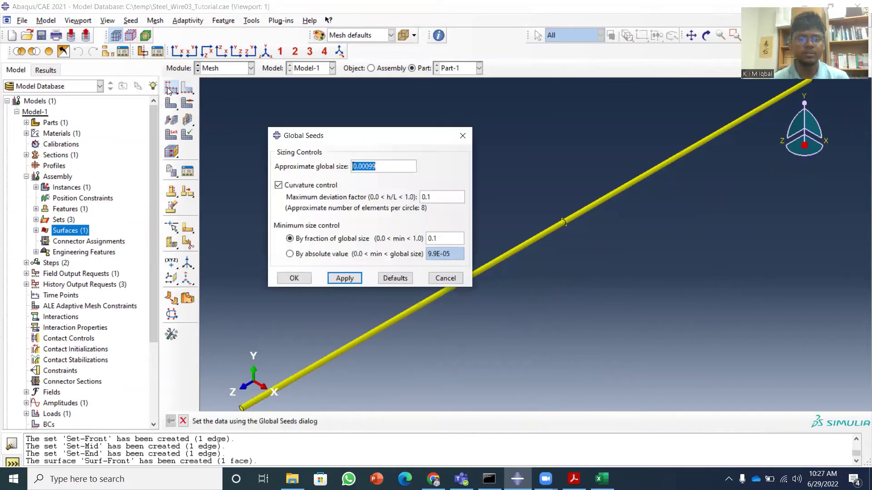
pyautogui.click(383, 166)
pyautogui.press('BackSpace')
pyautogui.press('BackSpace')
pyautogui.press('BackSpace')
pyautogui.press('BackSpace')
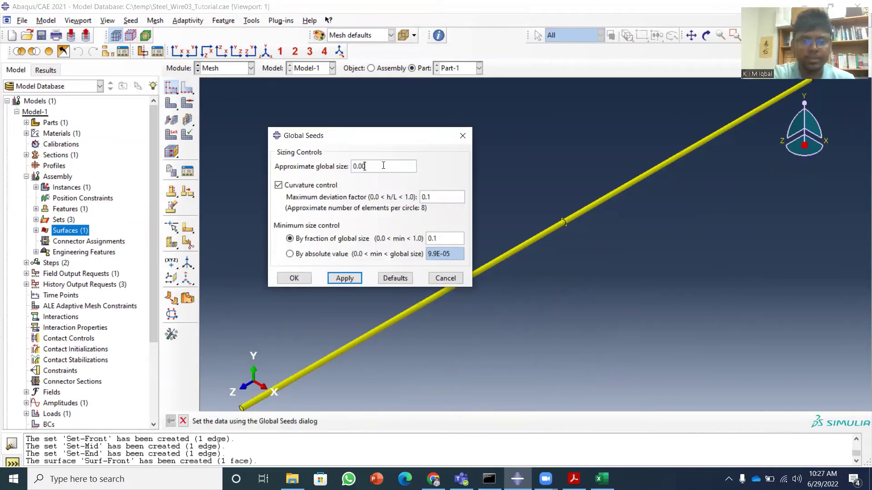
pyautogui.write('1')
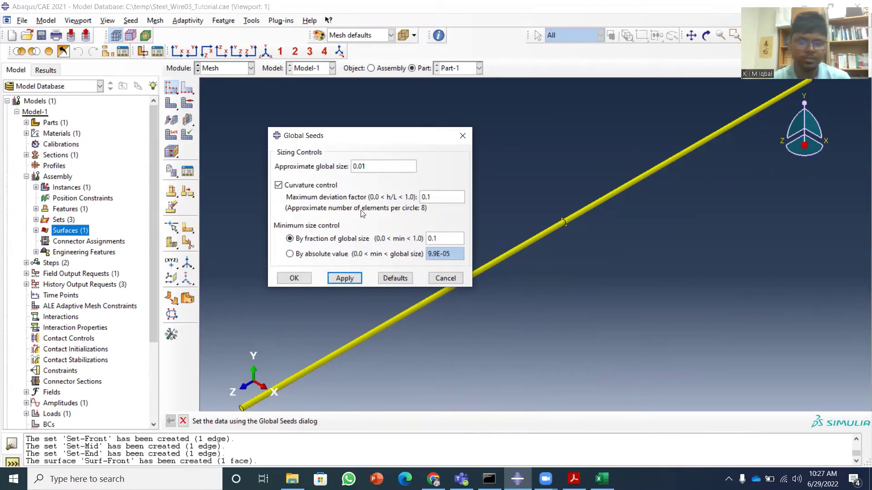
pyautogui.click(344, 279)
pyautogui.click(305, 278)
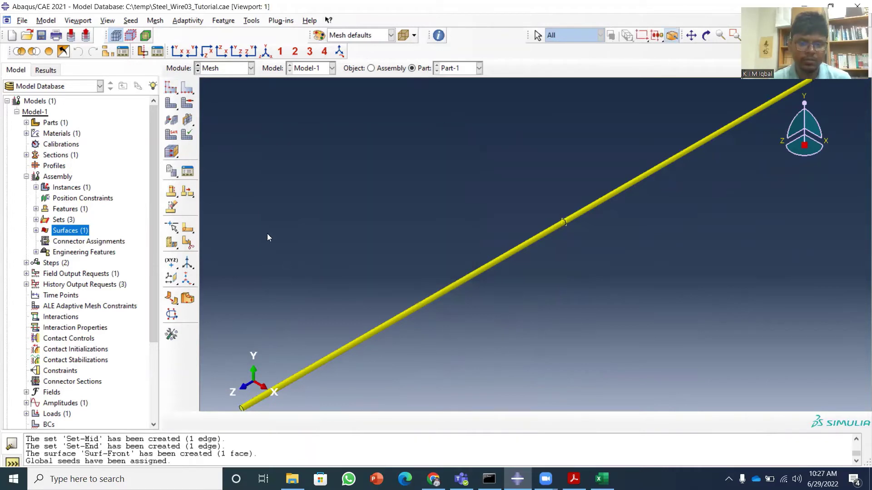
# Step: Mesh Part-1 with the current seeds and inspect the elements at the wire's front end
pyautogui.click(168, 105)
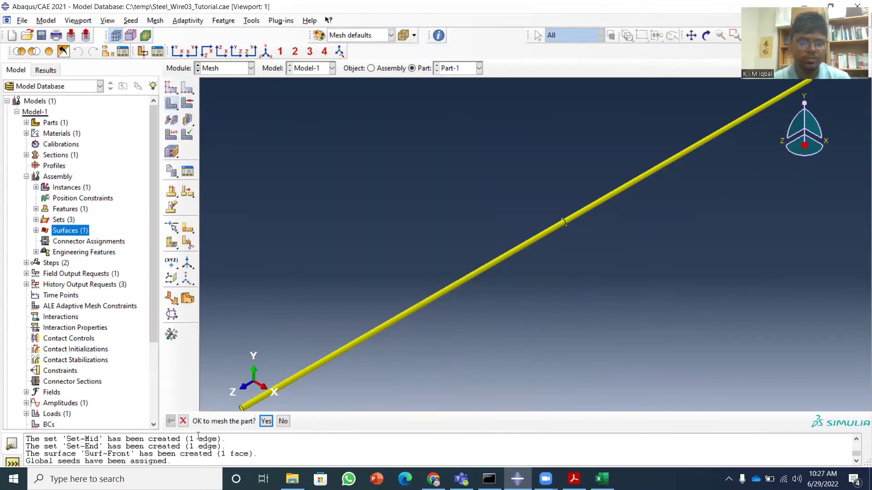
pyautogui.click(265, 421)
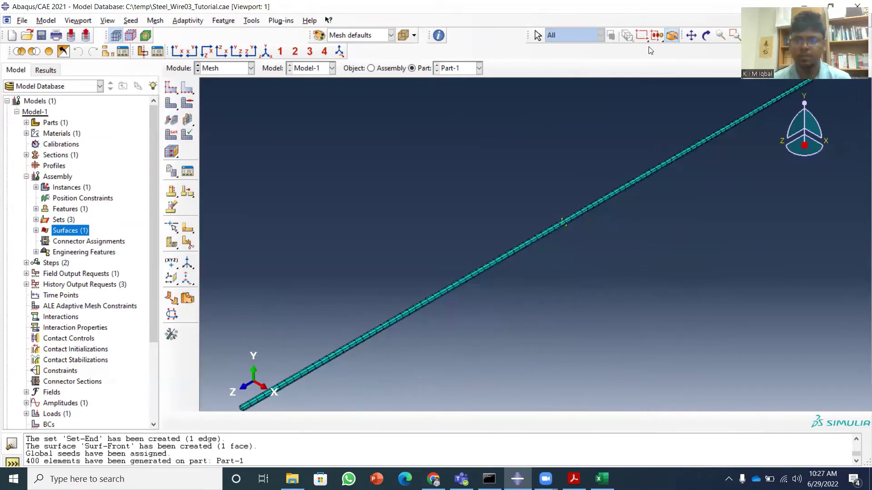
pyautogui.click(691, 35)
pyautogui.moveTo(312, 321); pyautogui.dragTo(410, 189)
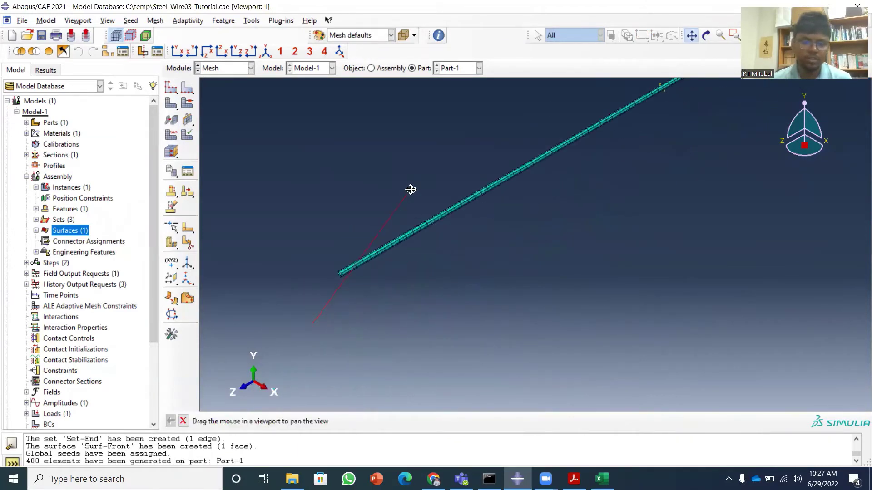
pyautogui.scroll(5, 355, 276)
pyautogui.scroll(2, 325, 279)
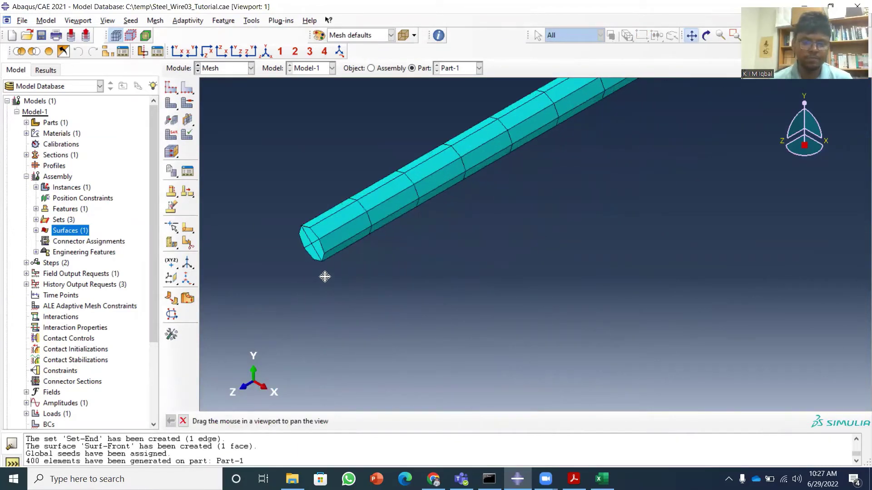
pyautogui.scroll(1, 322, 263)
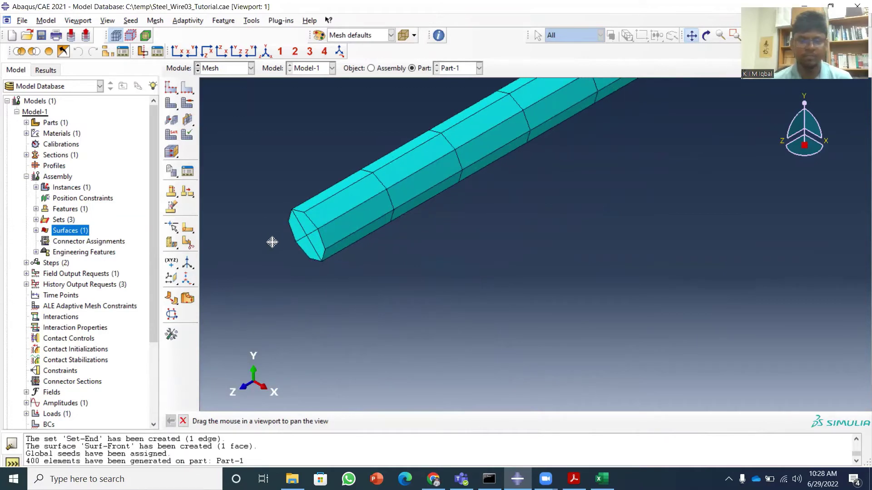
pyautogui.scroll(2, 302, 253)
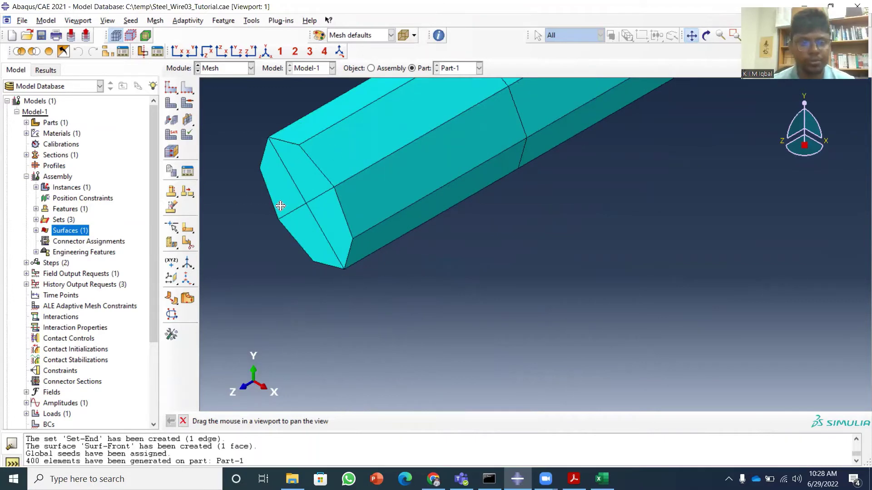
pyautogui.click(690, 36)
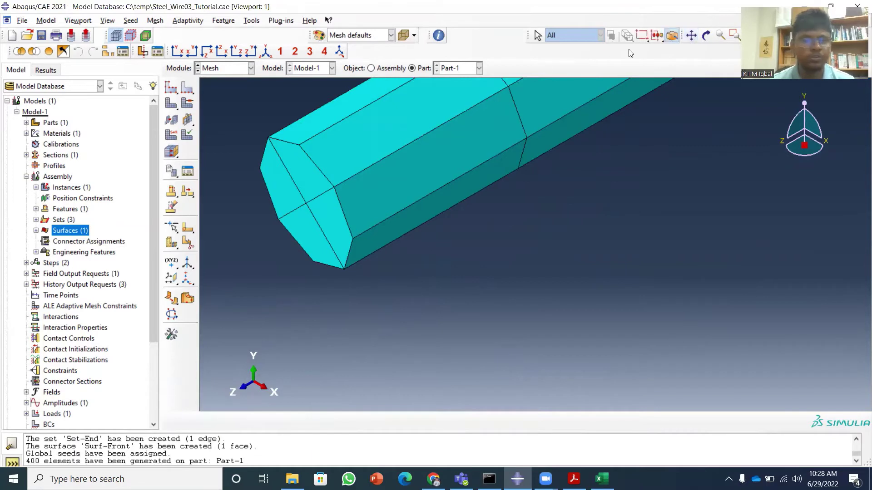
# Step: Reseed Part-1 with an approximate global size of 0.005, deleting the invalidated mesh, and mesh the part again
pyautogui.click(170, 89)
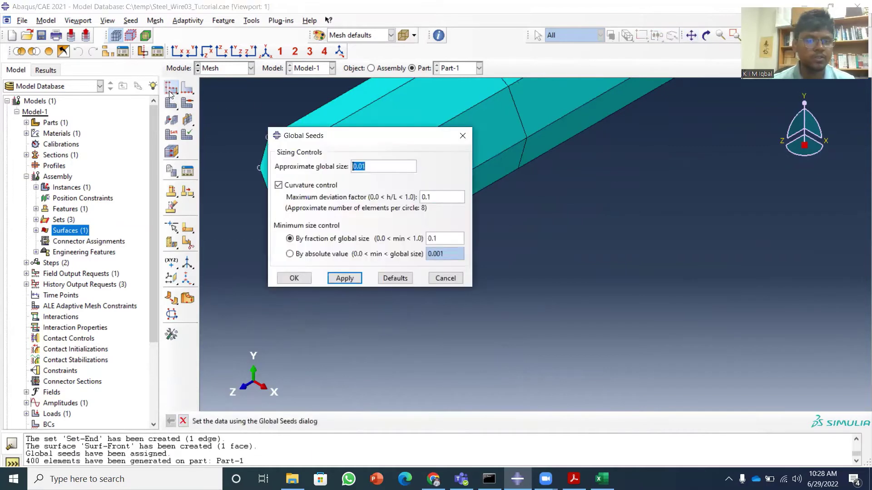
pyautogui.click(375, 168)
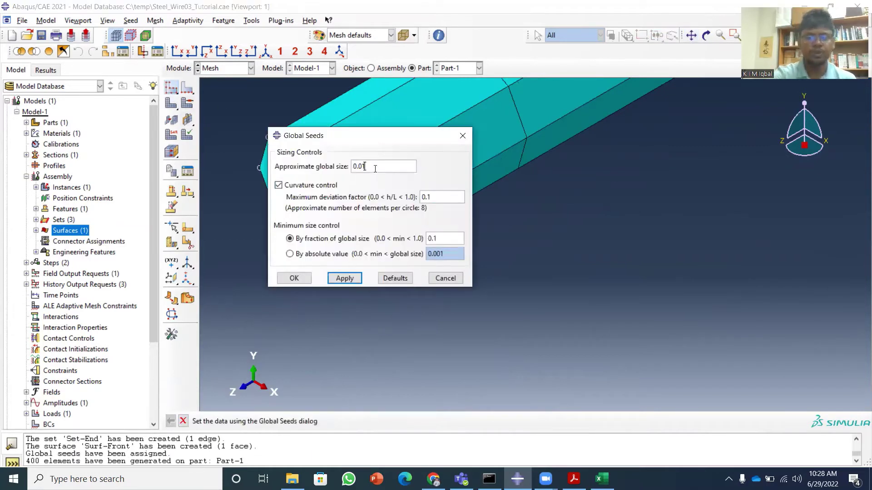
pyautogui.press('BackSpace')
pyautogui.write('0')
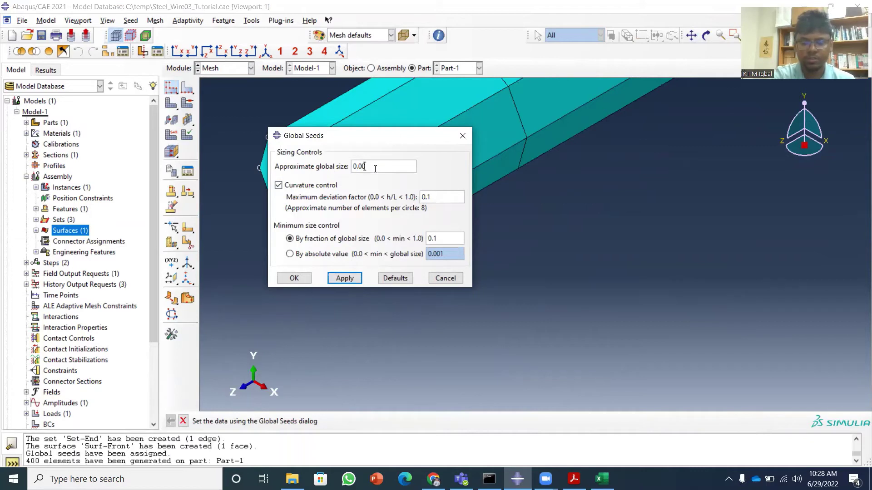
pyautogui.write('5')
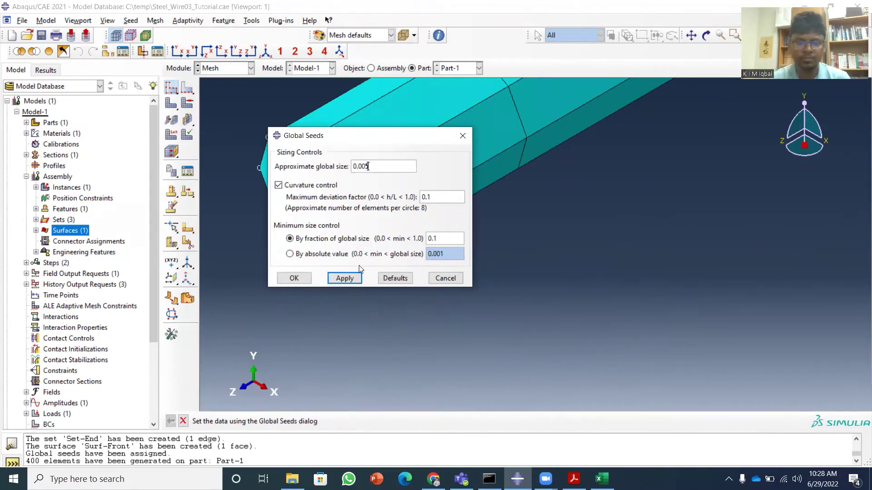
pyautogui.click(346, 279)
pyautogui.click(63, 169)
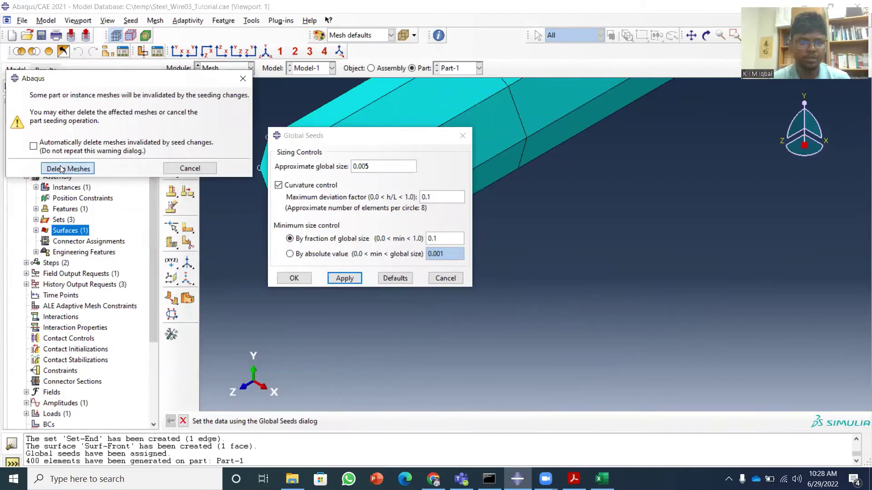
pyautogui.click(295, 277)
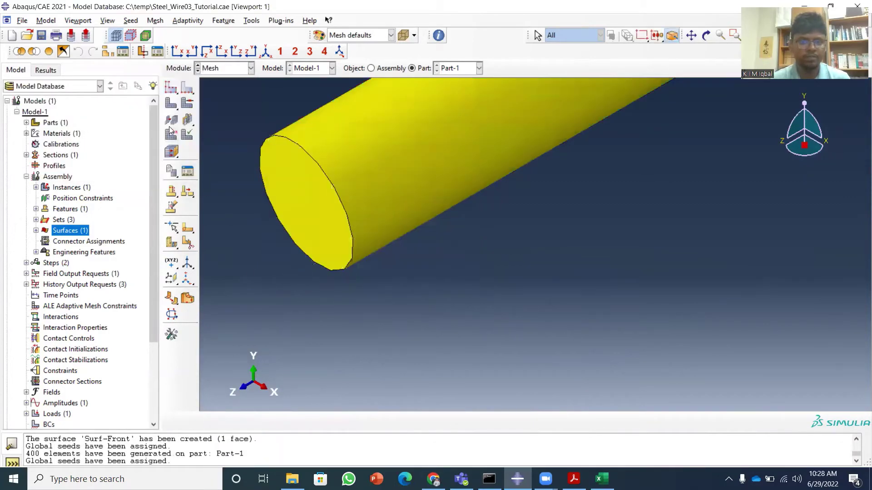
pyautogui.click(171, 104)
pyautogui.click(266, 421)
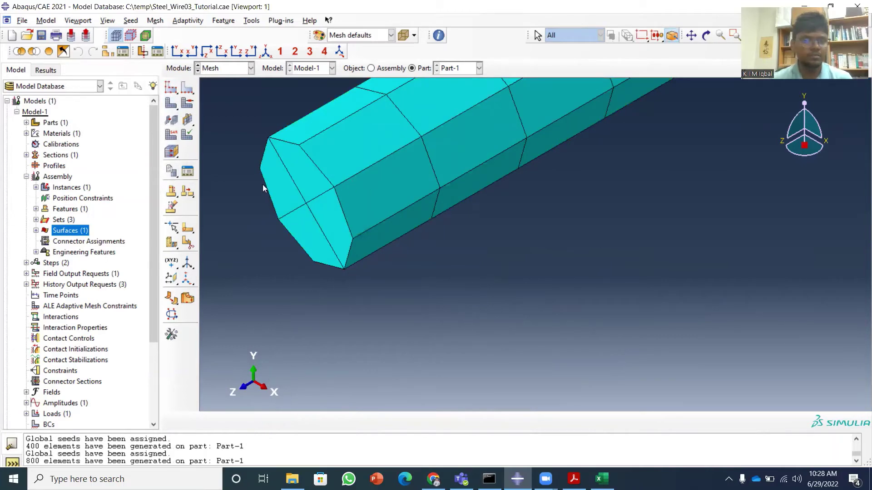
# Step: Refine the global seed size of Part-1 to 0.001, deleting the invalidated mesh, and remesh the part
pyautogui.click(171, 90)
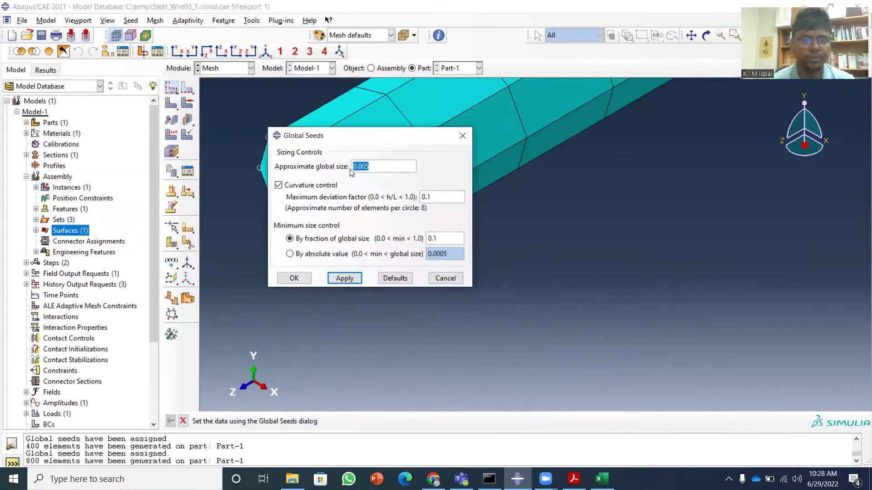
pyautogui.click(384, 166)
pyautogui.press('BackSpace')
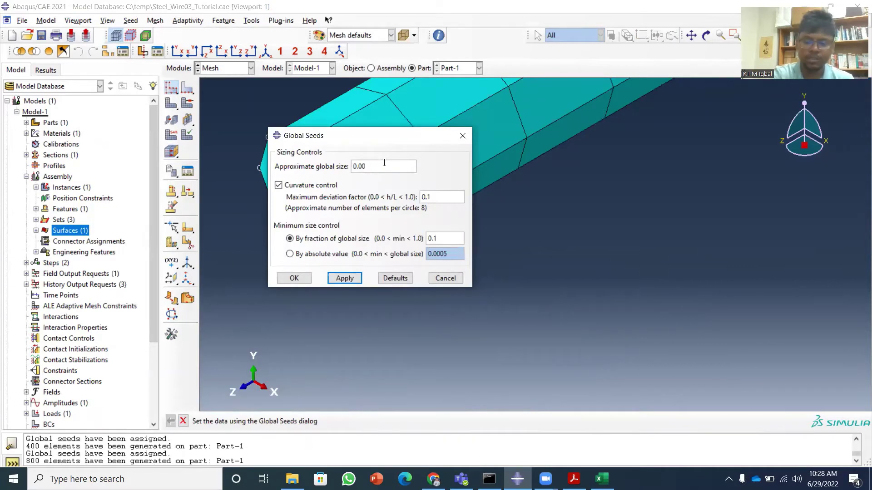
pyautogui.write('1')
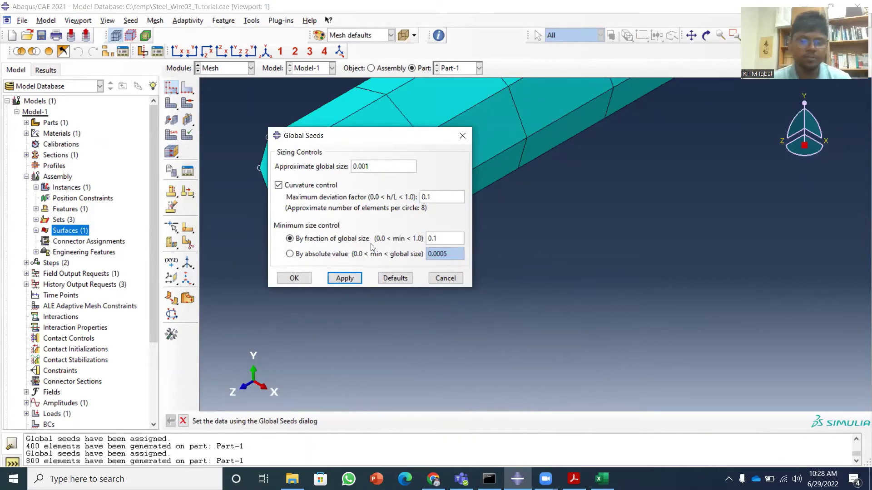
pyautogui.click(344, 279)
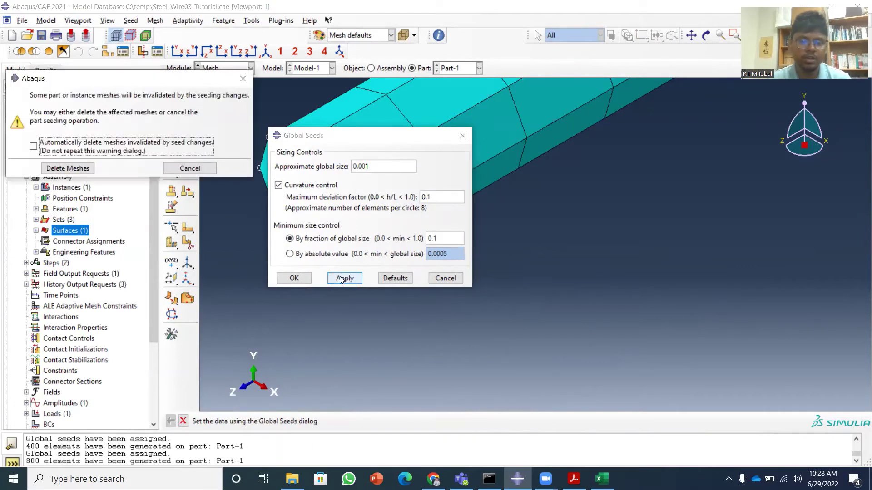
pyautogui.click(72, 169)
pyautogui.click(293, 279)
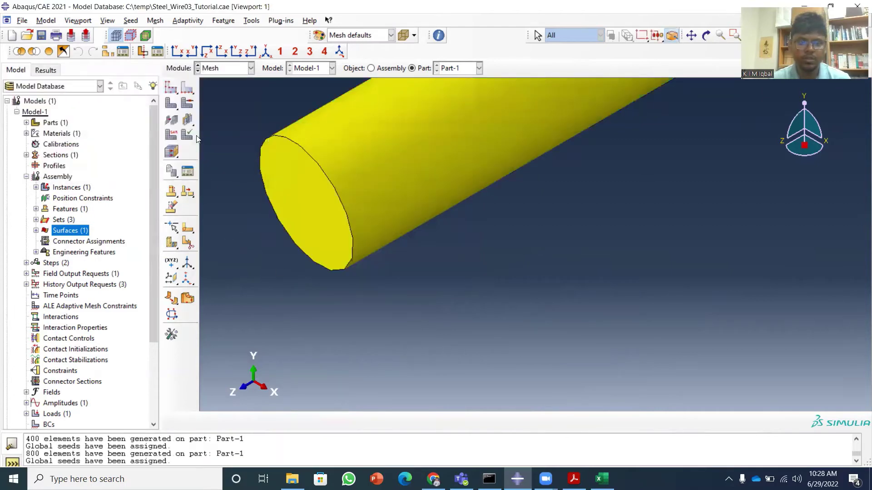
pyautogui.click(171, 103)
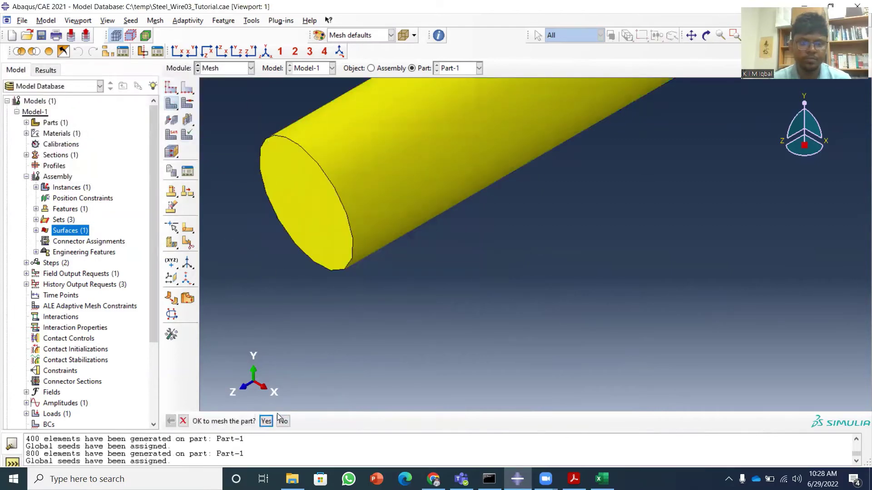
pyautogui.click(267, 421)
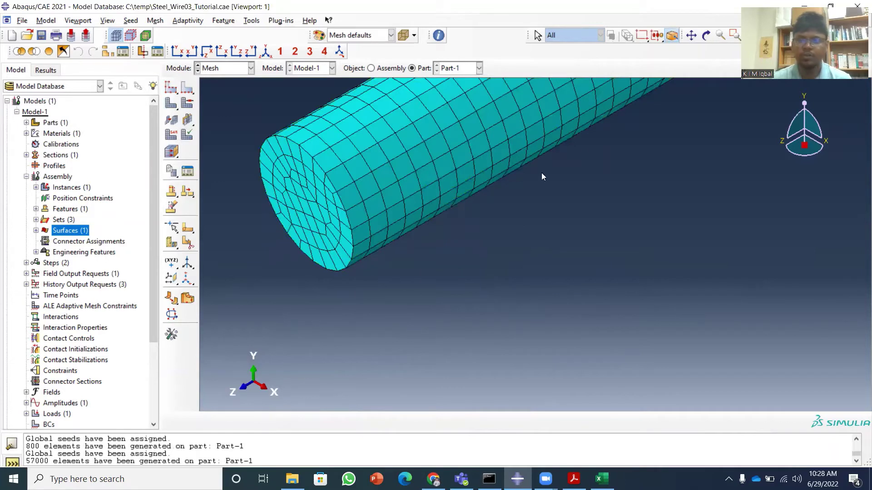
# Step: Examine the refined mesh along the wire and on its circular end face in the XY view
pyautogui.click(749, 35)
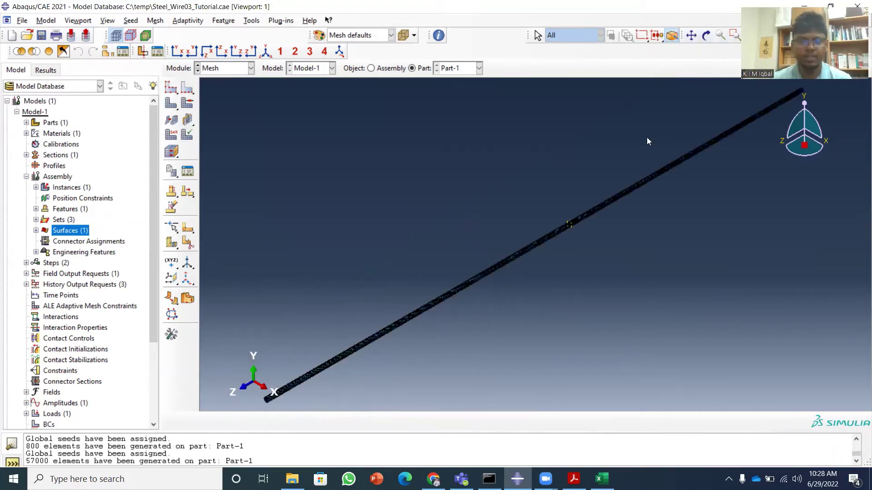
pyautogui.click(691, 35)
pyautogui.moveTo(393, 348); pyautogui.dragTo(334, 315)
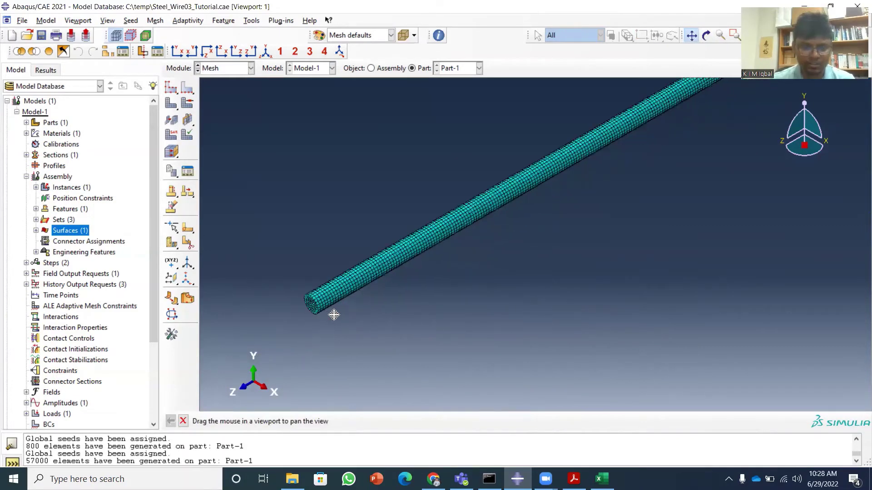
pyautogui.scroll(-4, 334, 315)
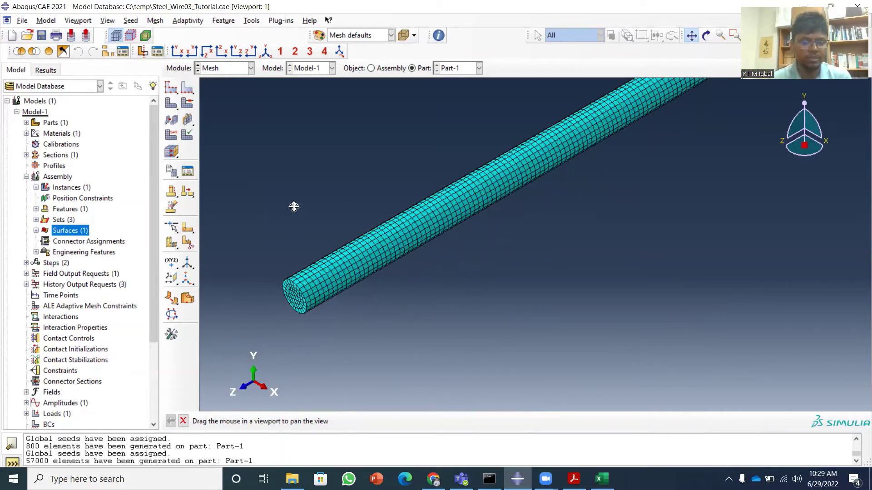
pyautogui.click(177, 51)
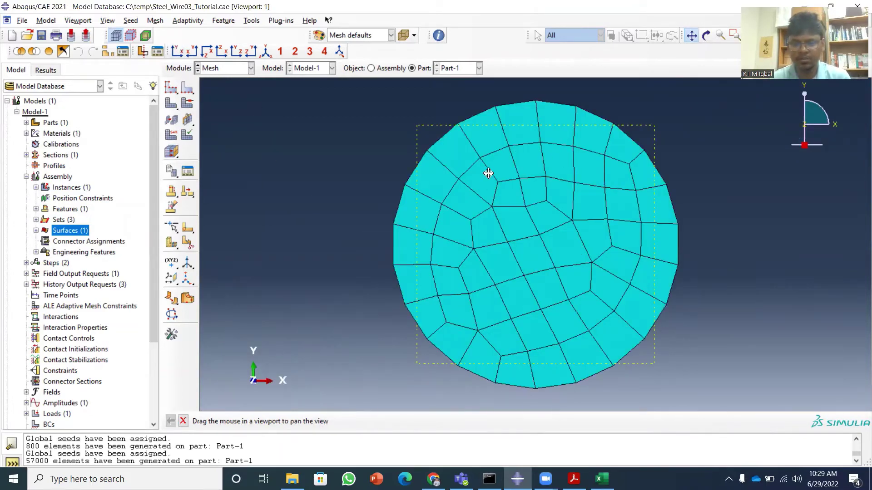
# Step: In the Part module, start partitioning the cells of Part-1 with a cutting plane, selecting the whole wire and deleting the invalidated meshes
pyautogui.click(191, 51)
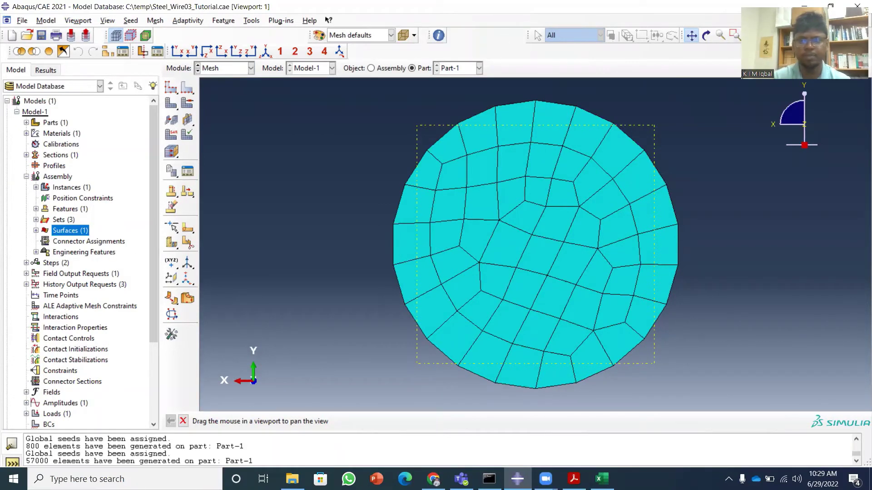
pyautogui.click(266, 51)
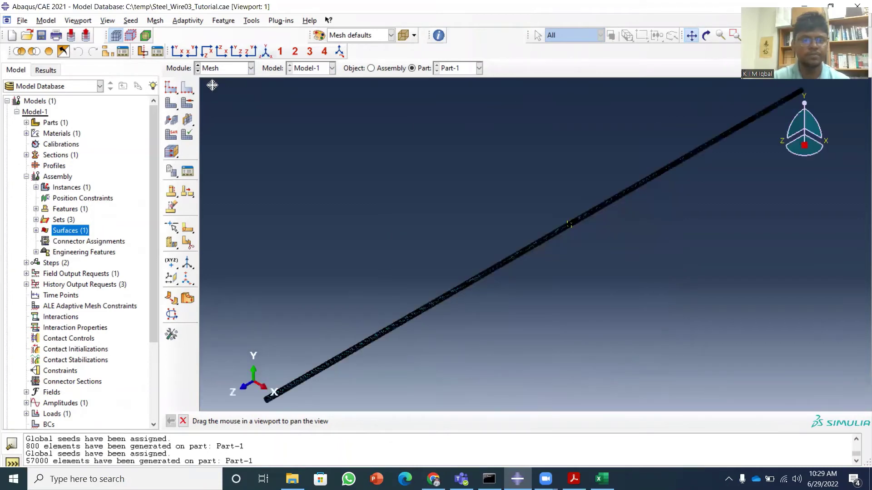
pyautogui.click(251, 68)
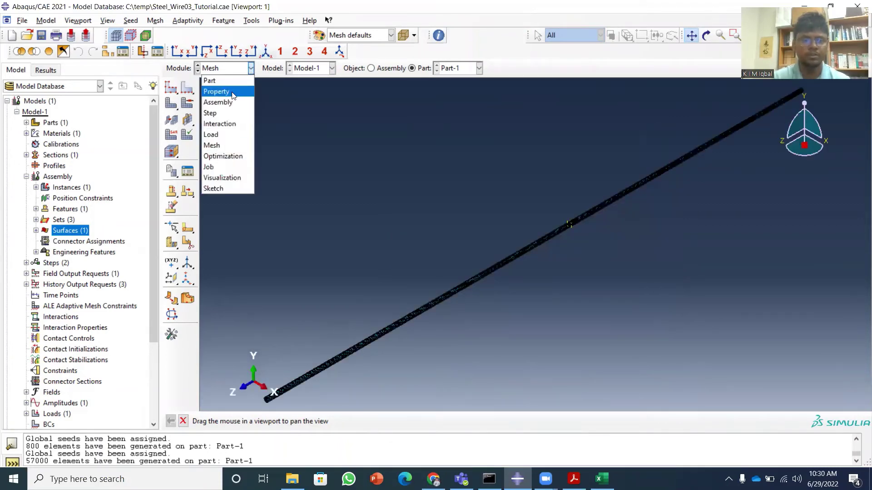
pyautogui.click(230, 81)
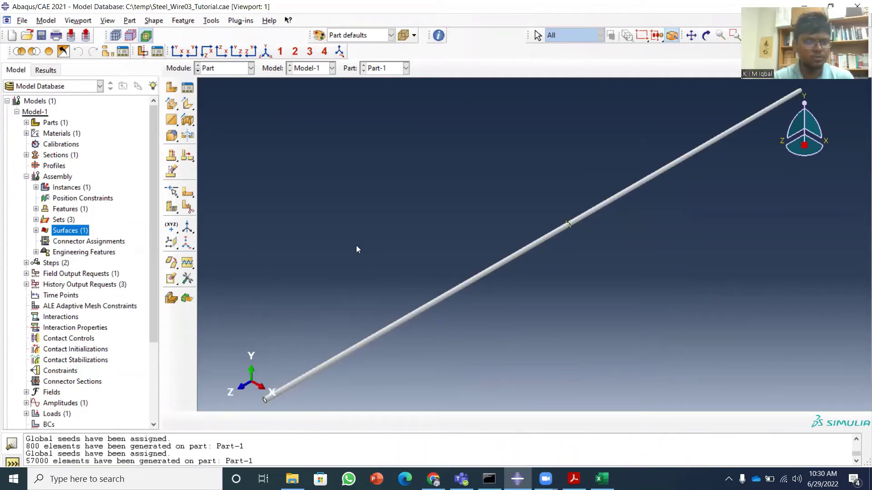
pyautogui.click(173, 208)
pyautogui.click(188, 210)
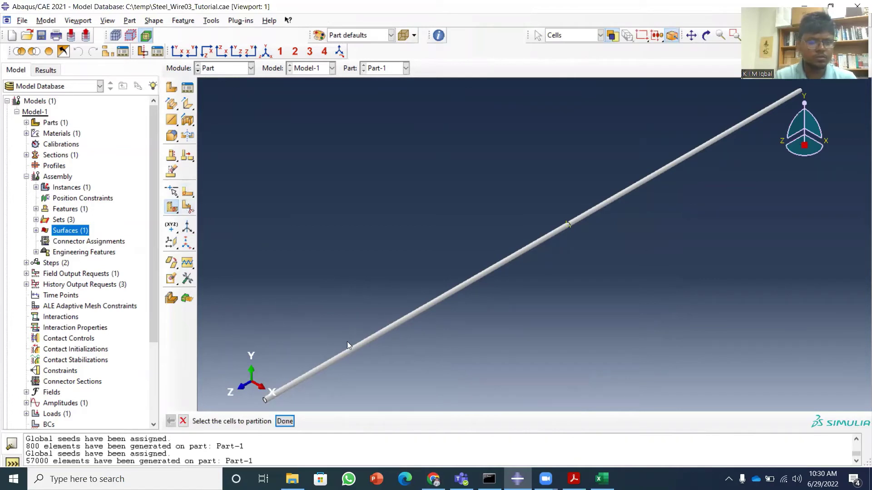
pyautogui.moveTo(296, 179); pyautogui.dragTo(756, 315)
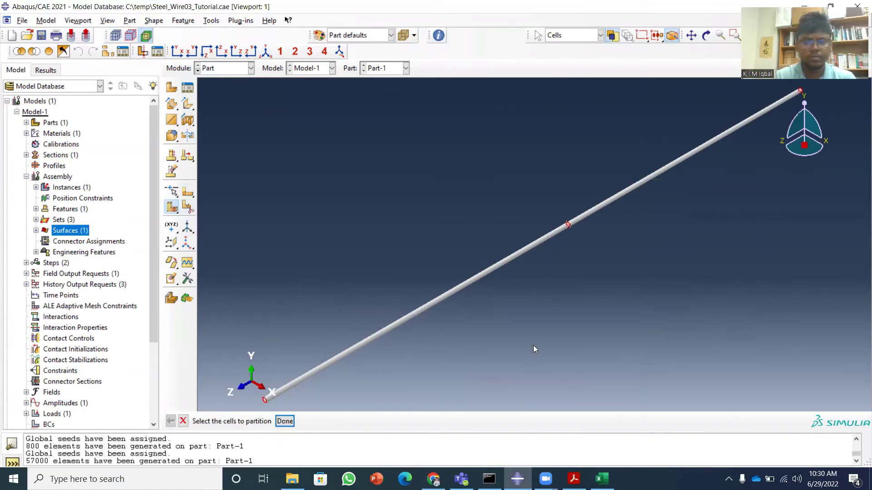
pyautogui.click(291, 420)
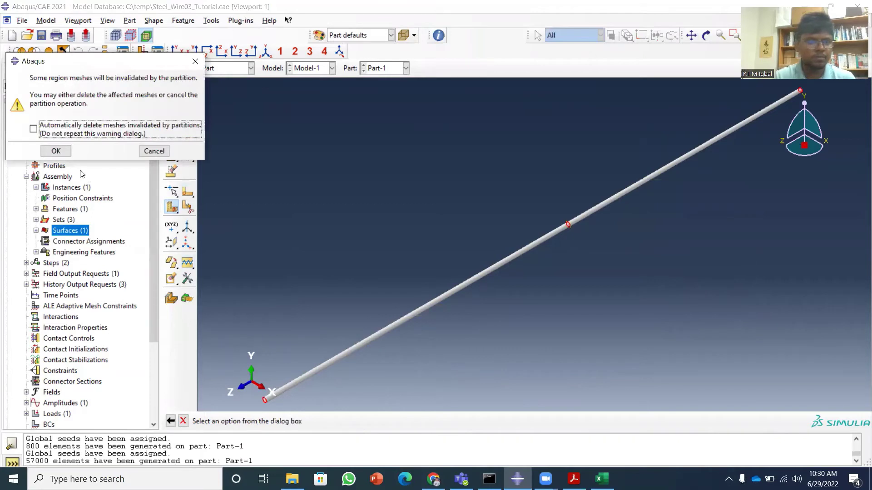
pyautogui.click(56, 152)
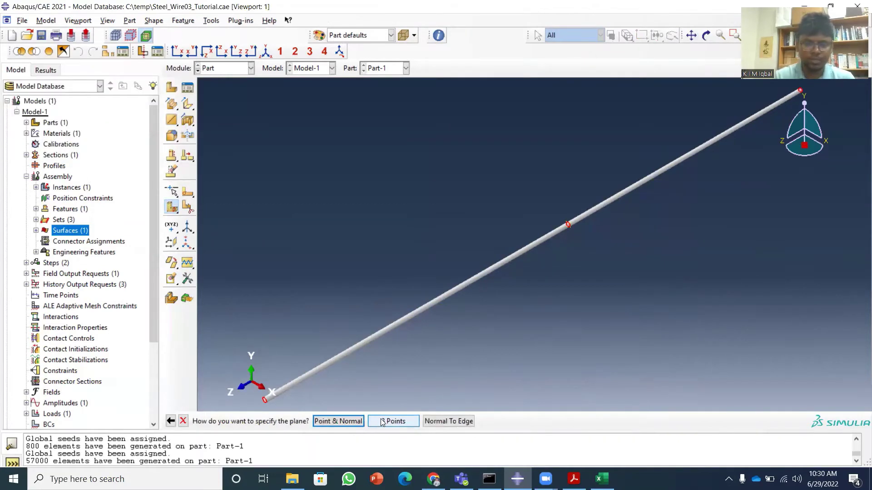
# Step: Specify the cutting plane by three points, picking the upper and lower points on the rim of the wire's front end face
pyautogui.click(691, 35)
pyautogui.moveTo(434, 338); pyautogui.dragTo(496, 278)
pyautogui.scroll(-8, 345, 353)
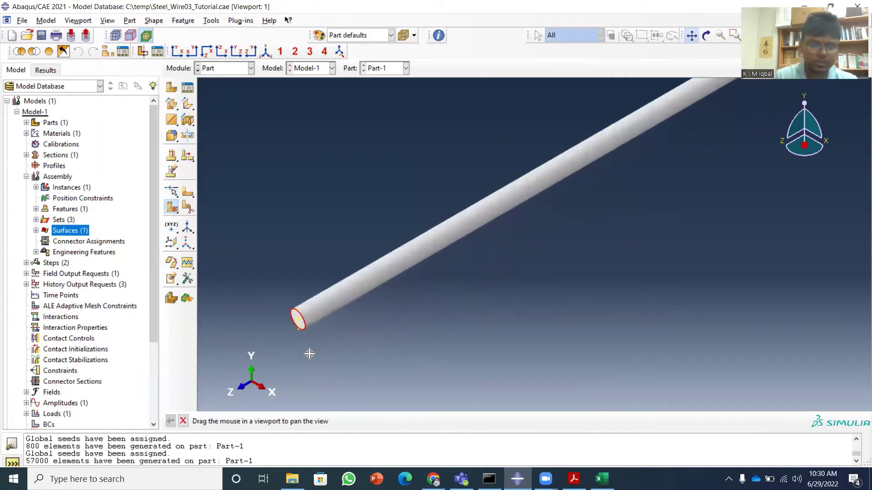
pyautogui.press('Escape')
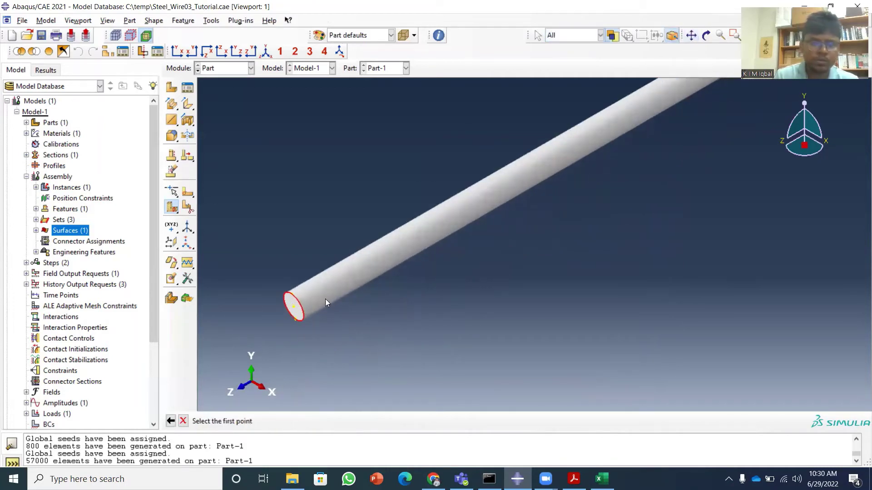
pyautogui.click(293, 295)
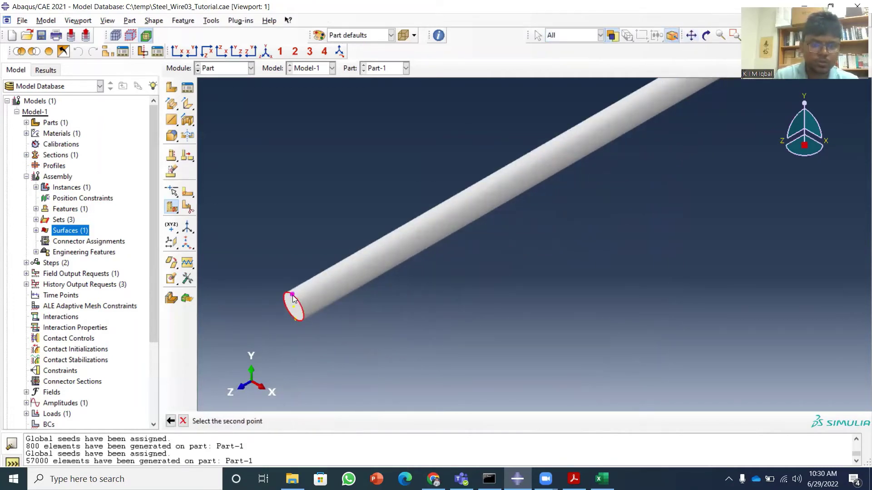
pyautogui.click(297, 320)
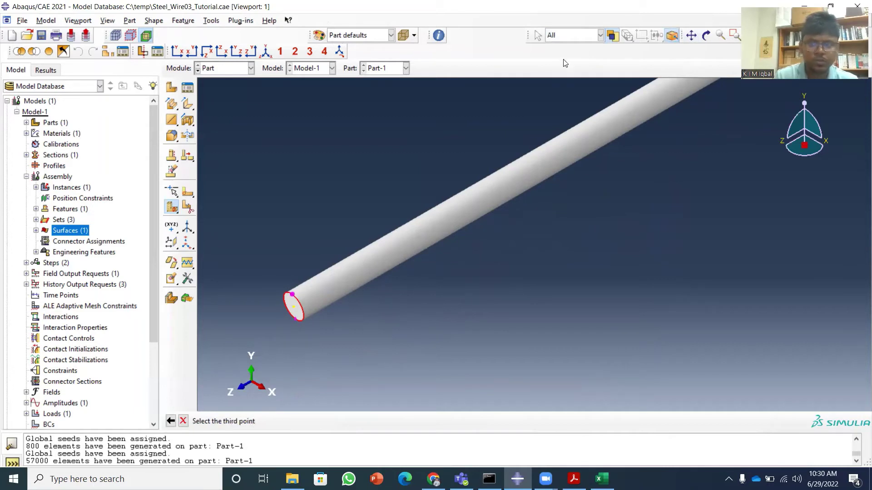
# Step: Pick the upper point on the rim at the wire's far end as the third point and create the lengthwise partition
pyautogui.click(266, 52)
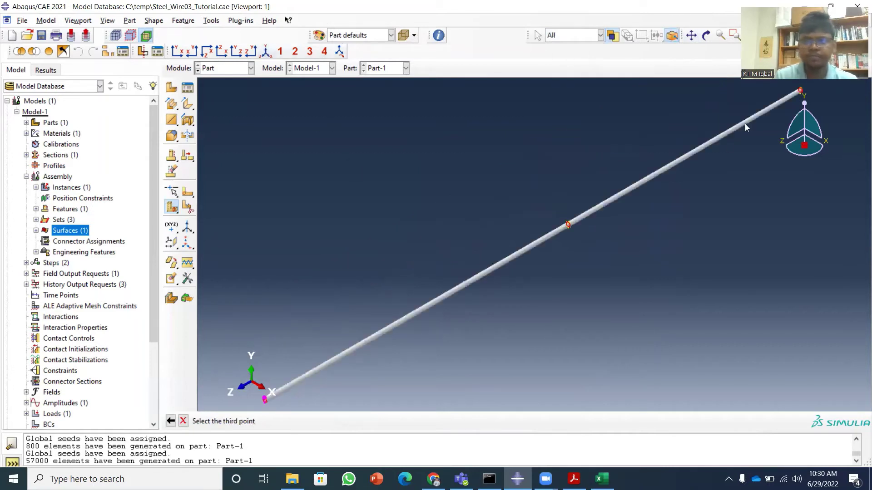
pyautogui.click(691, 36)
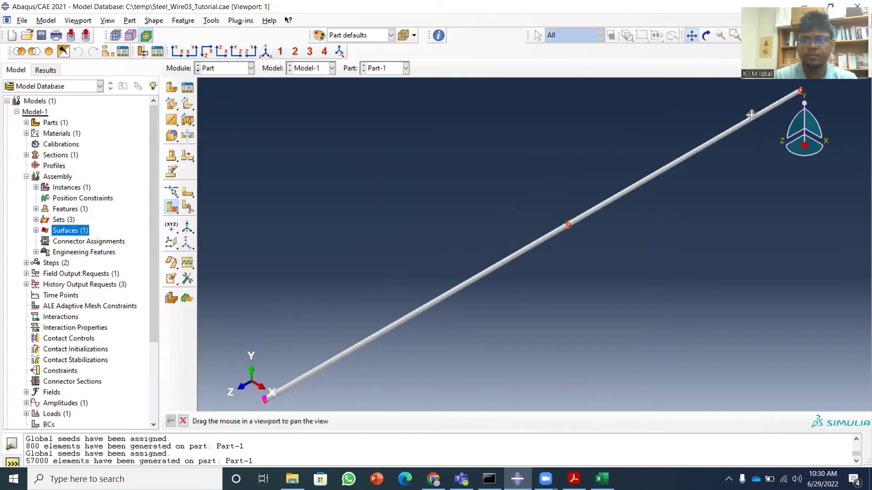
pyautogui.moveTo(751, 115); pyautogui.dragTo(662, 159)
pyautogui.scroll(-2, 741, 173)
pyautogui.scroll(-2, 693, 156)
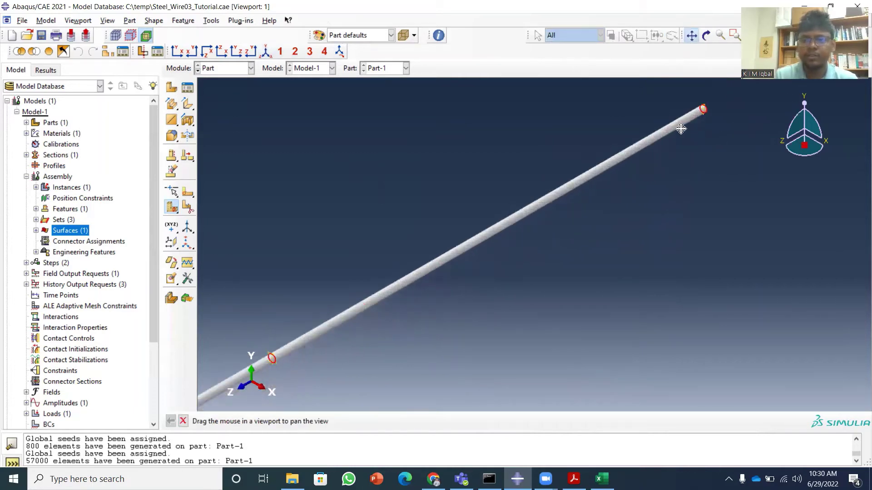
pyautogui.moveTo(680, 128); pyautogui.dragTo(626, 193)
pyautogui.scroll(-2, 659, 188)
pyautogui.scroll(-2, 658, 190)
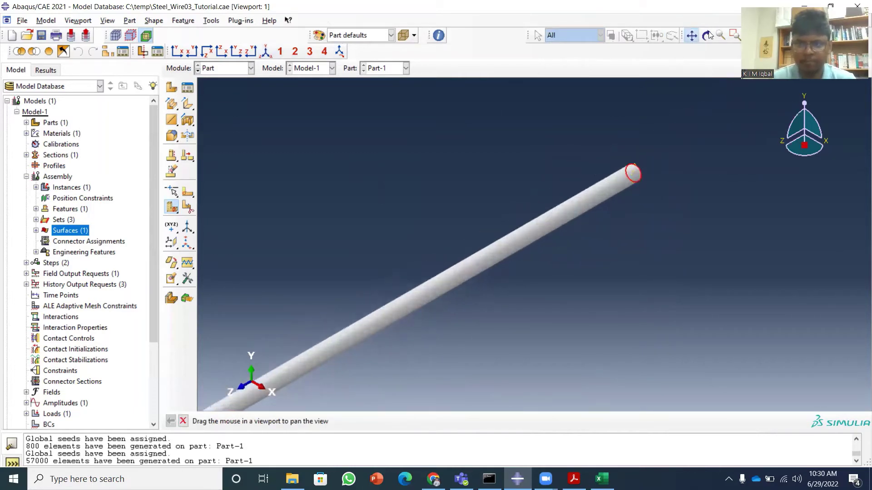
pyautogui.click(692, 36)
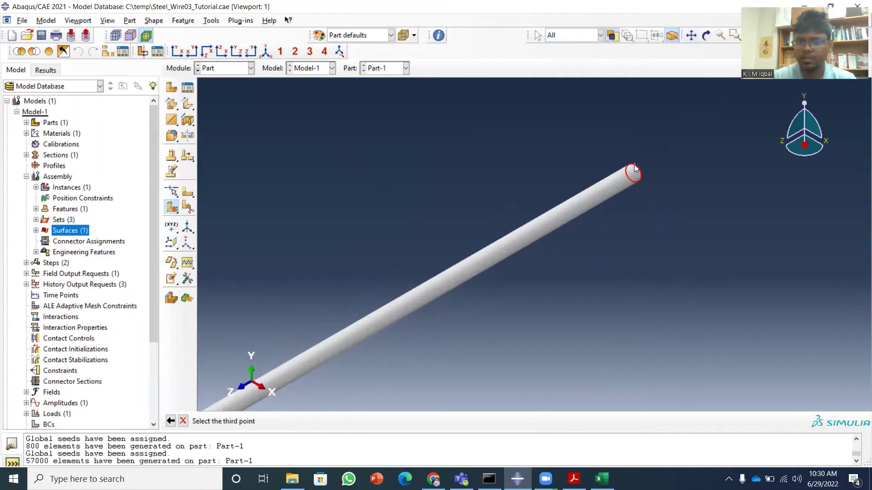
pyautogui.click(634, 165)
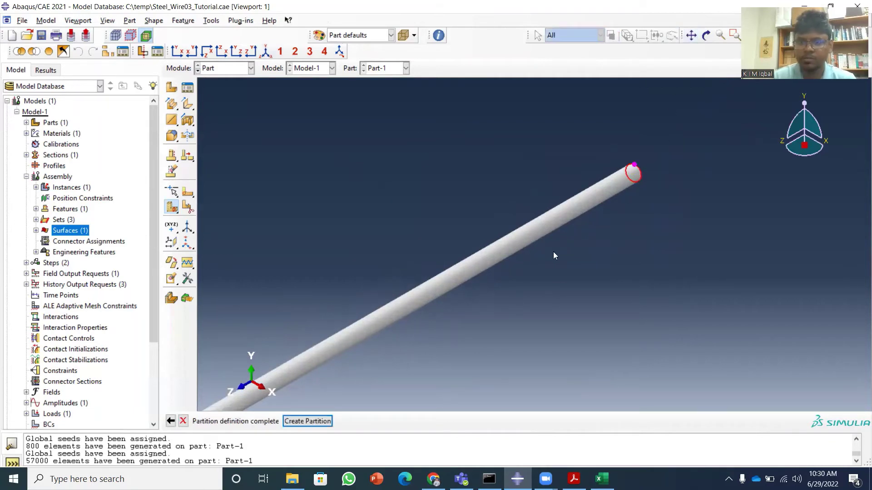
pyautogui.click(317, 420)
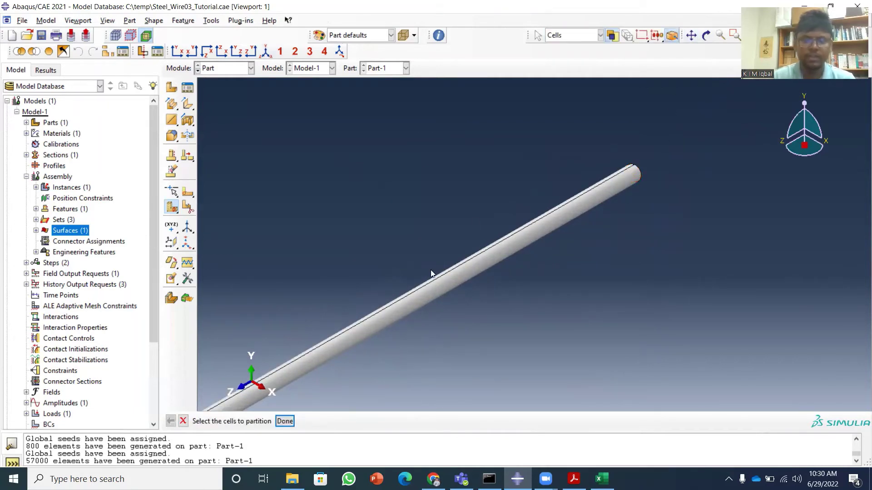
# Step: Select all wire cells for a second three-point cutting plane and pick the two opposite side points on the front end face's rim
pyautogui.click(749, 35)
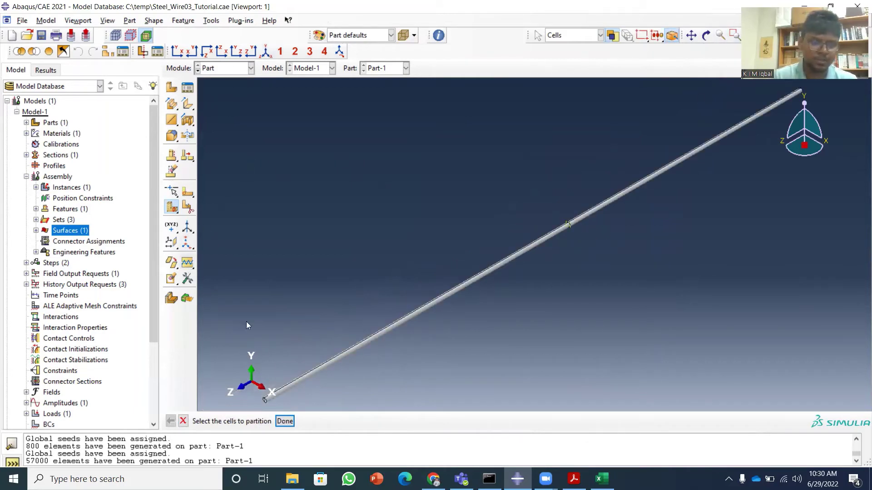
pyautogui.moveTo(328, 139); pyautogui.dragTo(690, 307)
pyautogui.click(285, 420)
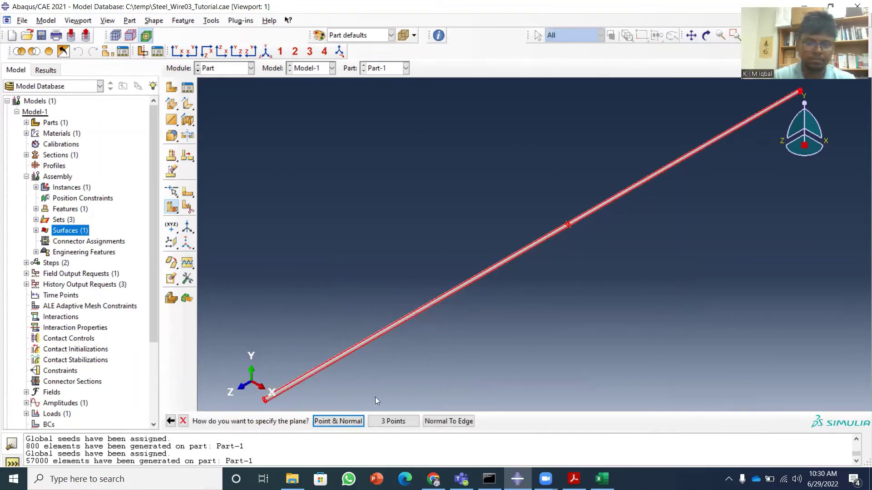
pyautogui.click(411, 421)
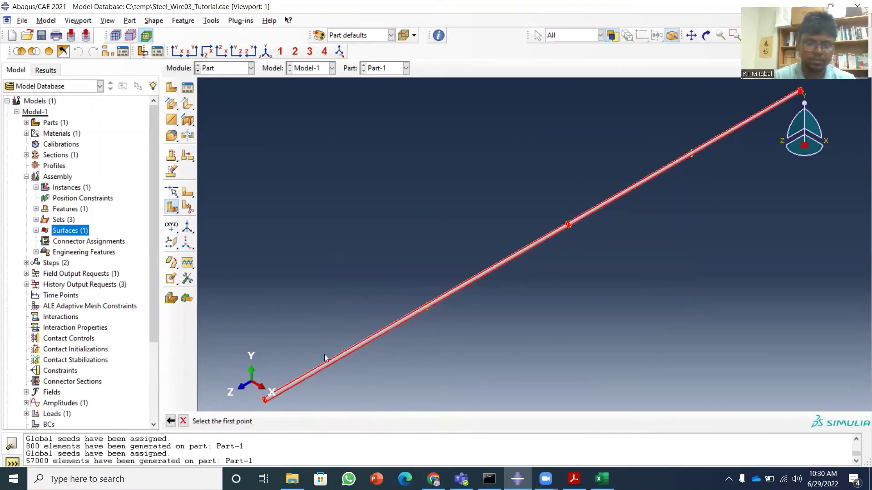
pyautogui.click(691, 35)
pyautogui.moveTo(412, 378); pyautogui.dragTo(454, 295)
pyautogui.scroll(5, 312, 326)
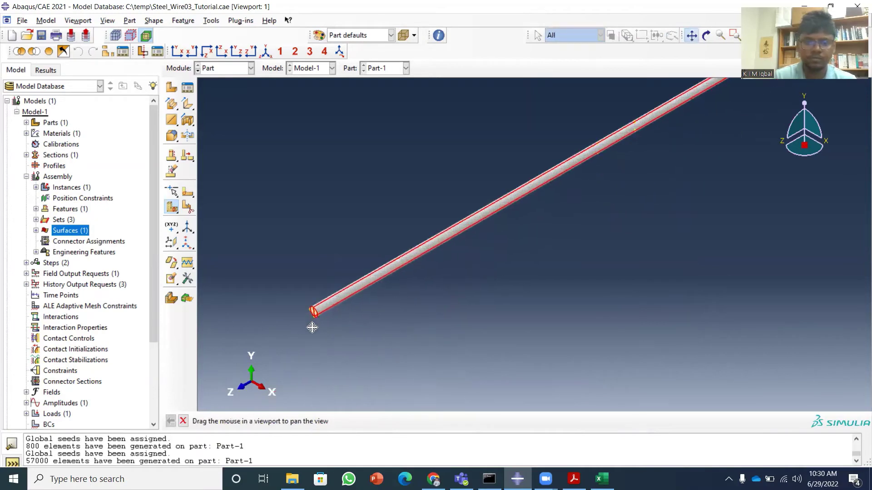
pyautogui.click(691, 35)
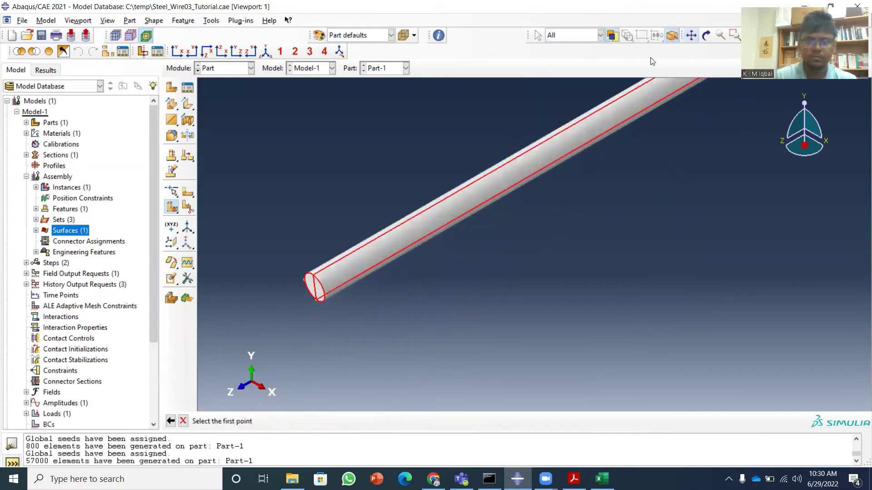
pyautogui.click(305, 280)
pyautogui.click(325, 298)
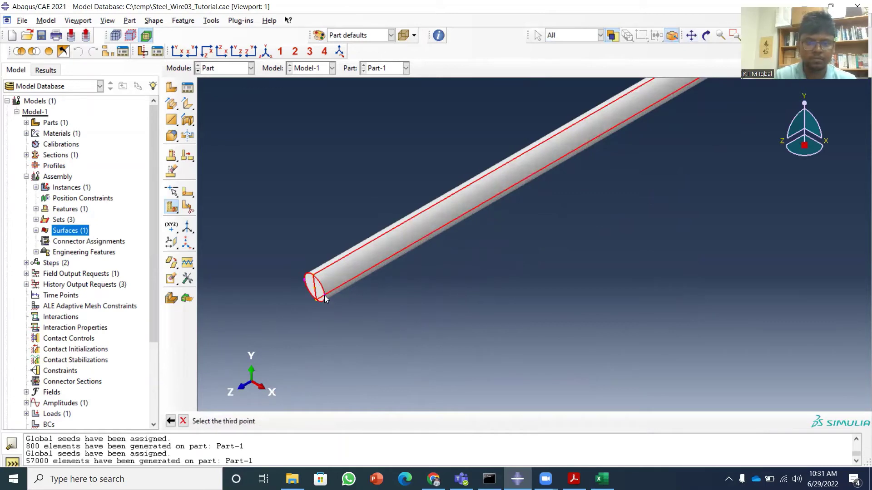
# Step: Pick the side point on the far end's rim as the third point, create the second lengthwise partition and finish partitioning
pyautogui.click(749, 35)
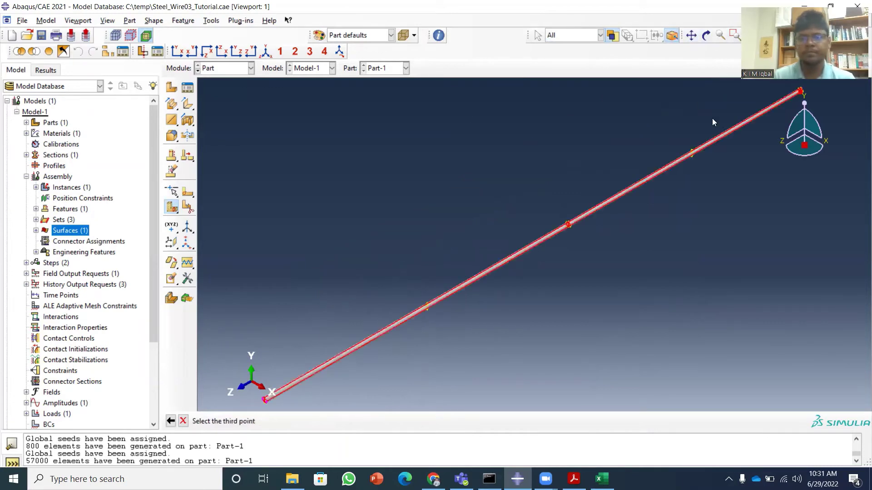
pyautogui.scroll(-2, 805, 101)
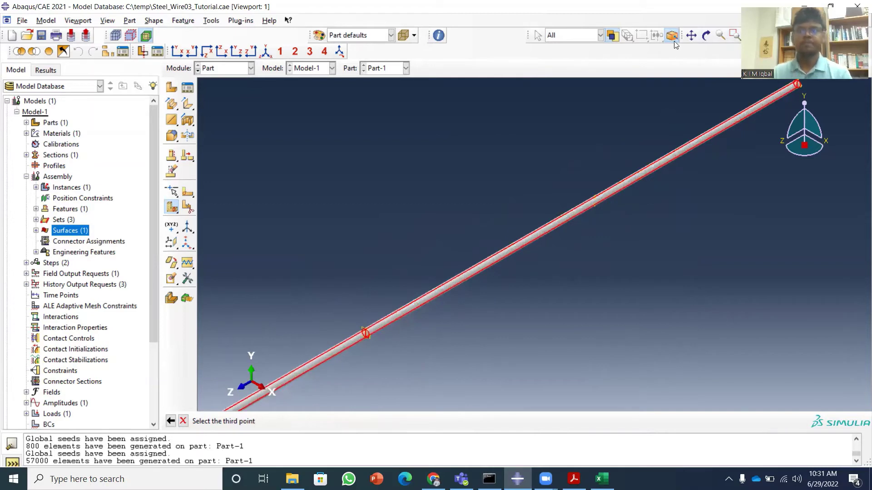
pyautogui.click(691, 36)
pyautogui.moveTo(741, 125); pyautogui.dragTo(661, 210)
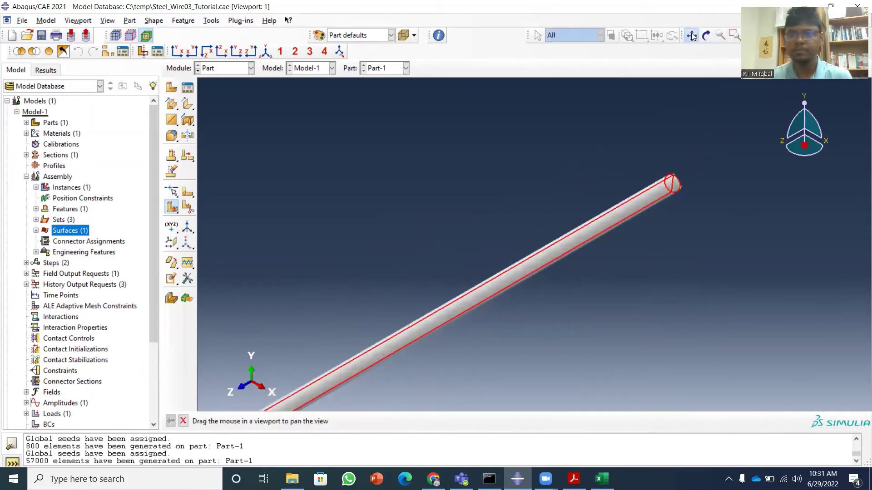
pyautogui.click(691, 36)
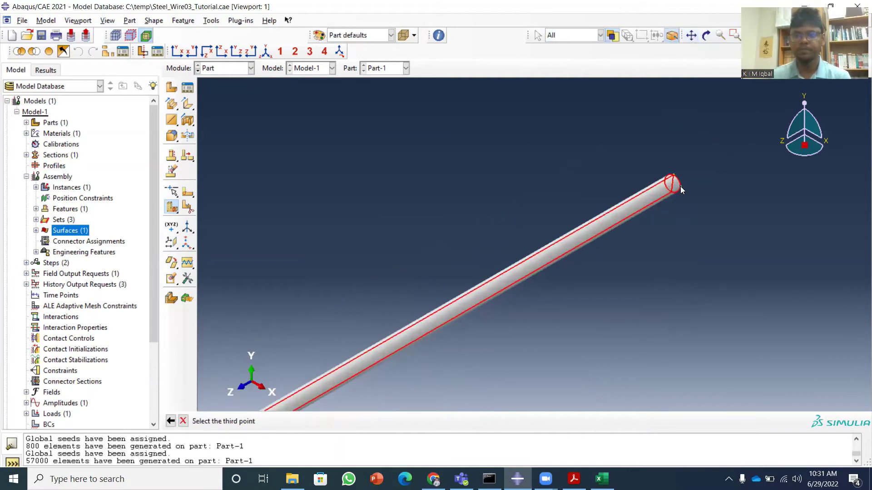
pyautogui.click(680, 186)
pyautogui.click(317, 421)
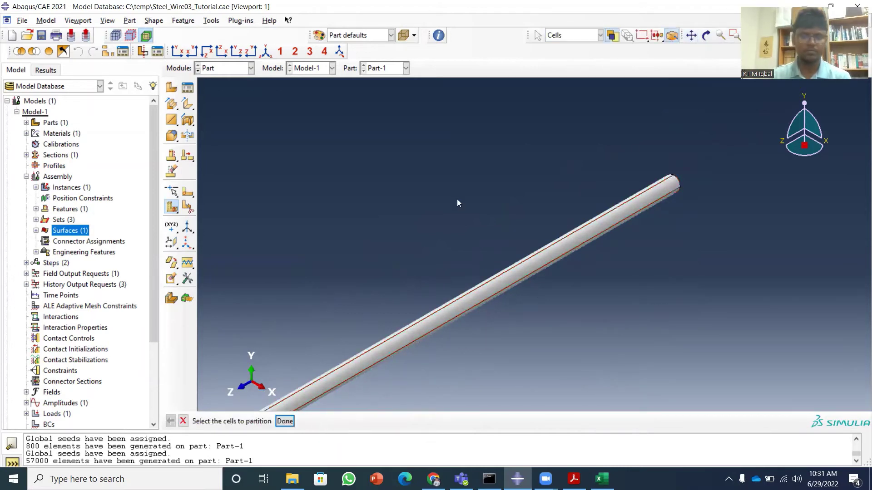
pyautogui.click(286, 421)
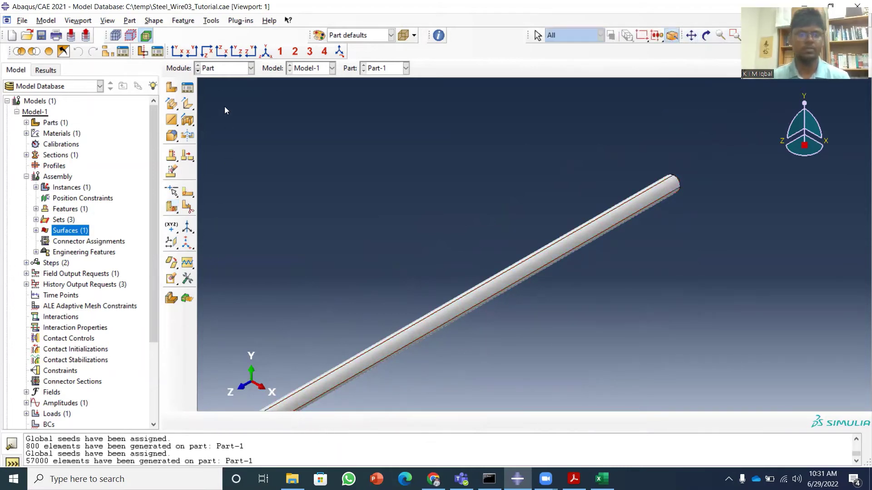
# Step: In the Mesh module, apply global seeds to the partitioned Part-1 with an approximate size of 0.001 and curvature control on
pyautogui.click(251, 70)
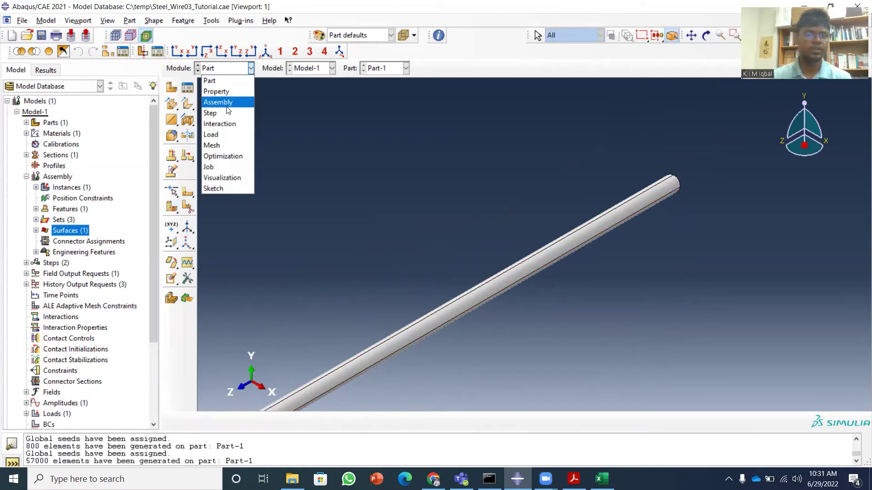
pyautogui.click(221, 145)
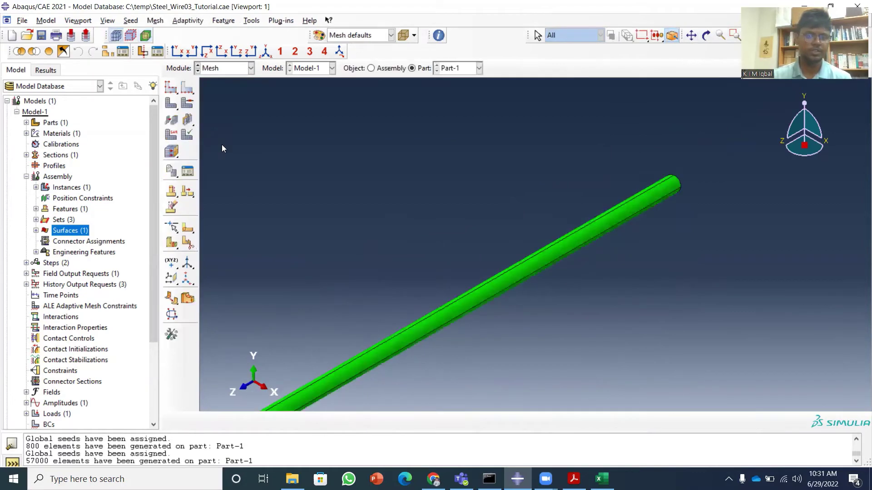
pyautogui.click(170, 88)
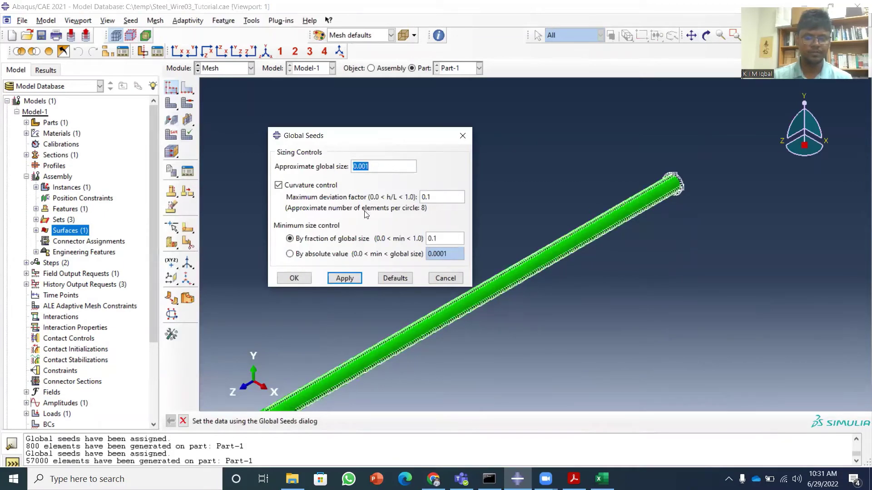
pyautogui.click(344, 279)
pyautogui.click(294, 278)
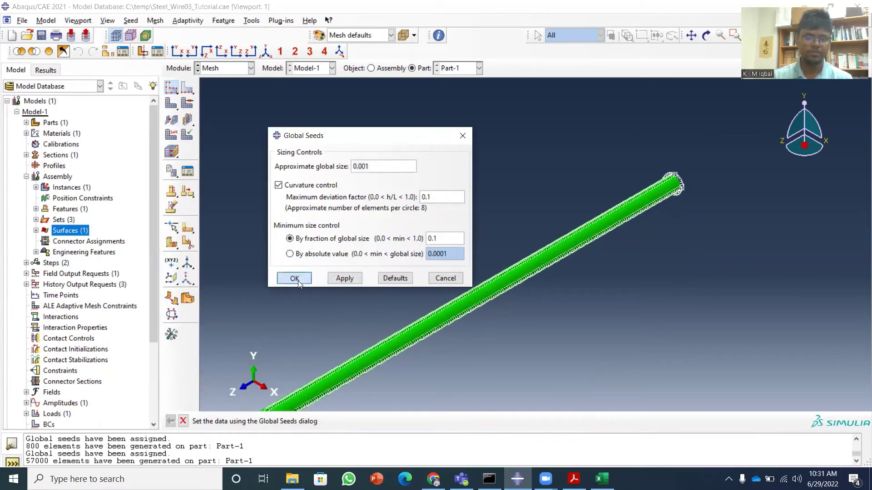
# Step: Mesh the seeded Part-1 and examine the element pattern on both end faces of the wire
pyautogui.click(168, 106)
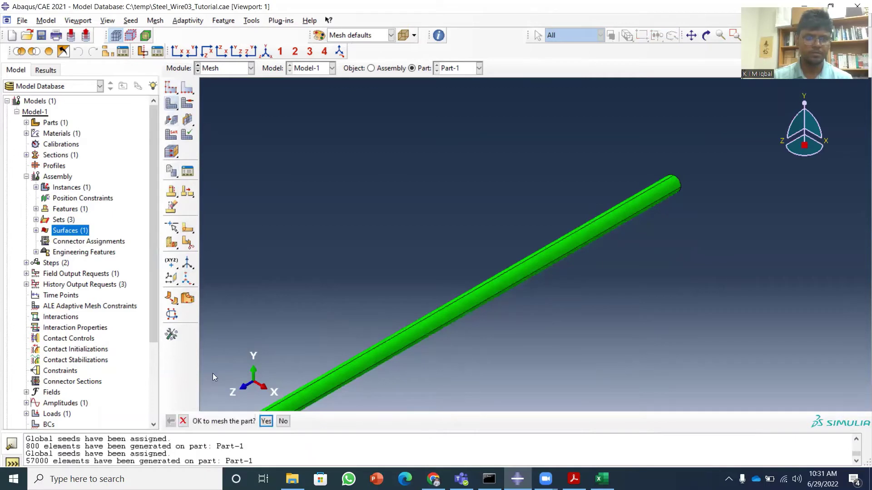
pyautogui.click(263, 420)
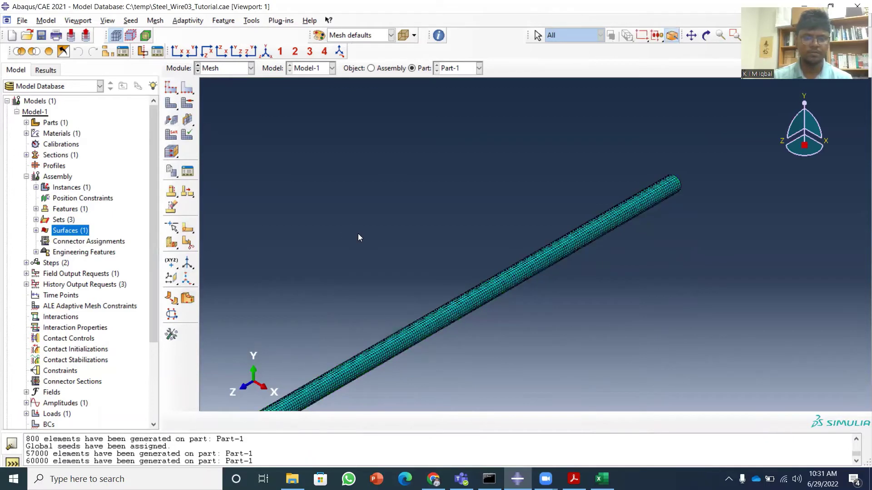
pyautogui.click(691, 35)
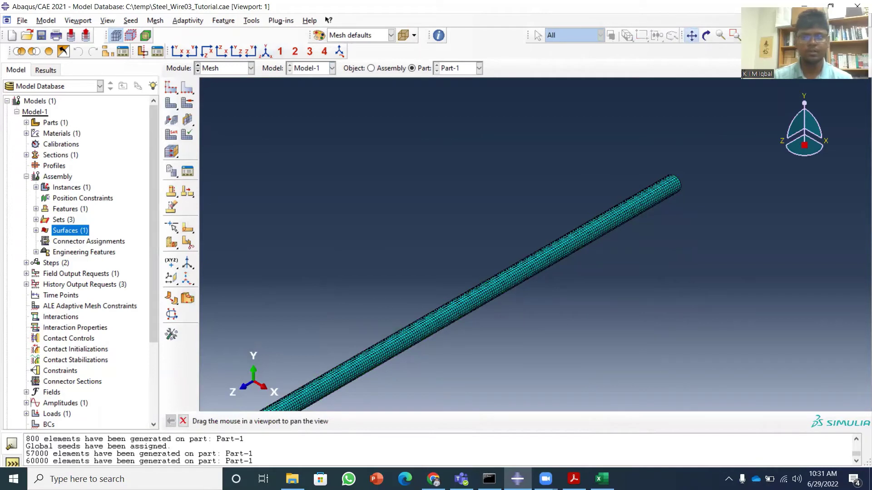
pyautogui.click(177, 52)
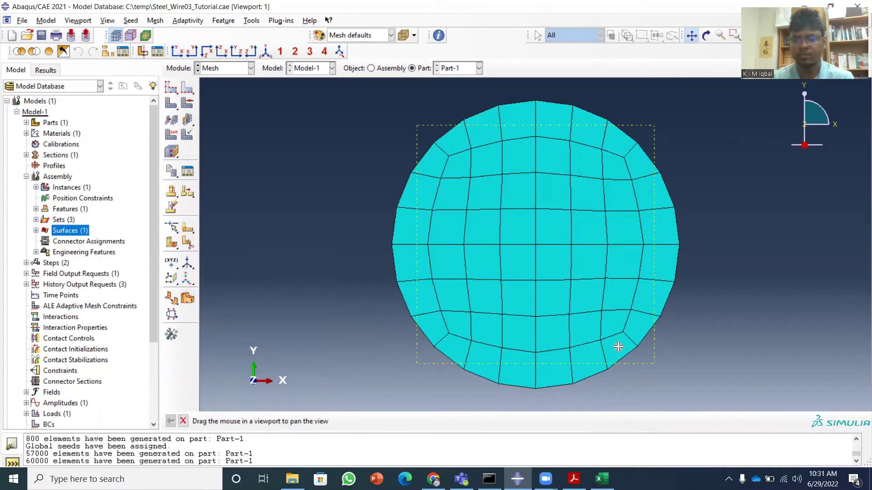
pyautogui.click(193, 51)
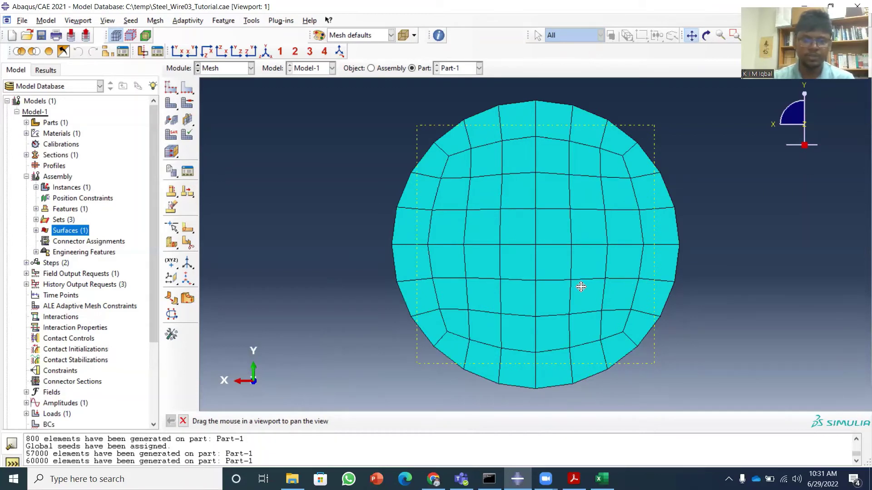
pyautogui.click(183, 421)
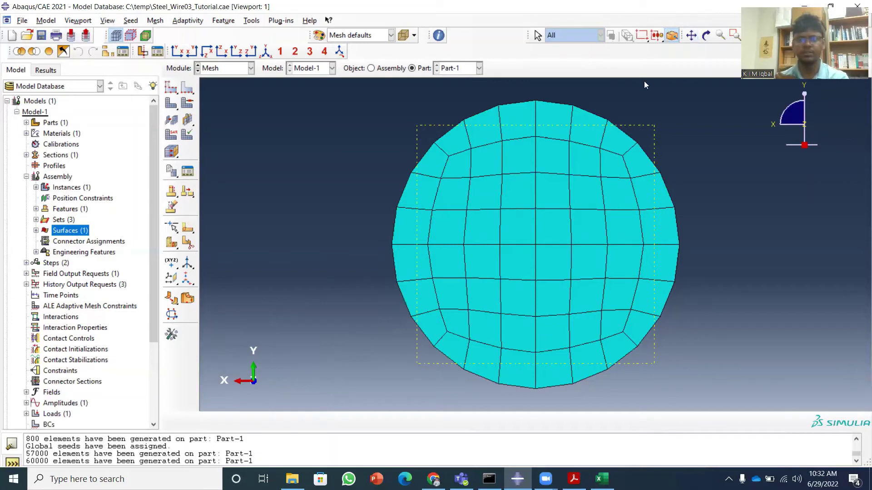
pyautogui.click(264, 51)
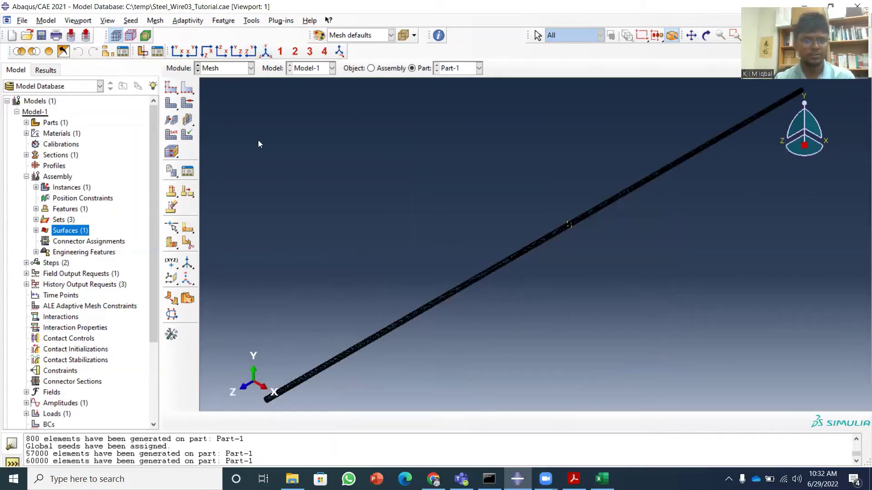
# Step: In the Job module, create a job named Job-1_Longitudinal_Tutorial2 with Model-1 as its source
pyautogui.click(251, 68)
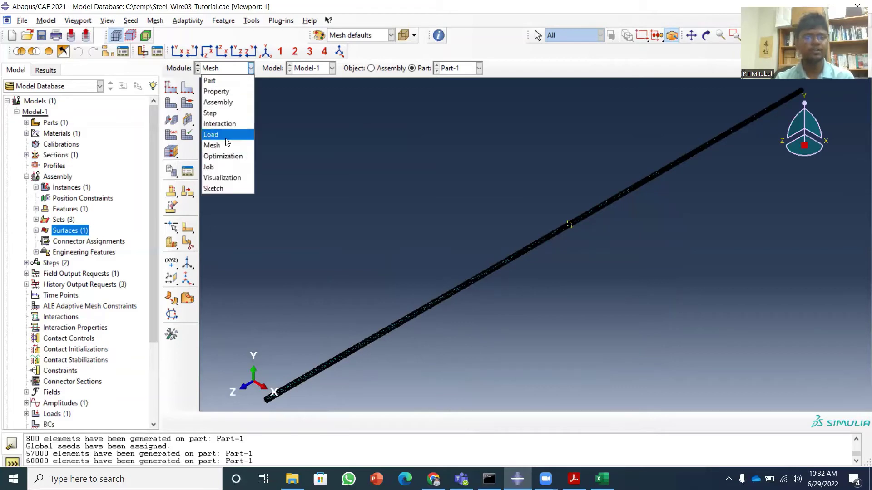
pyautogui.click(225, 168)
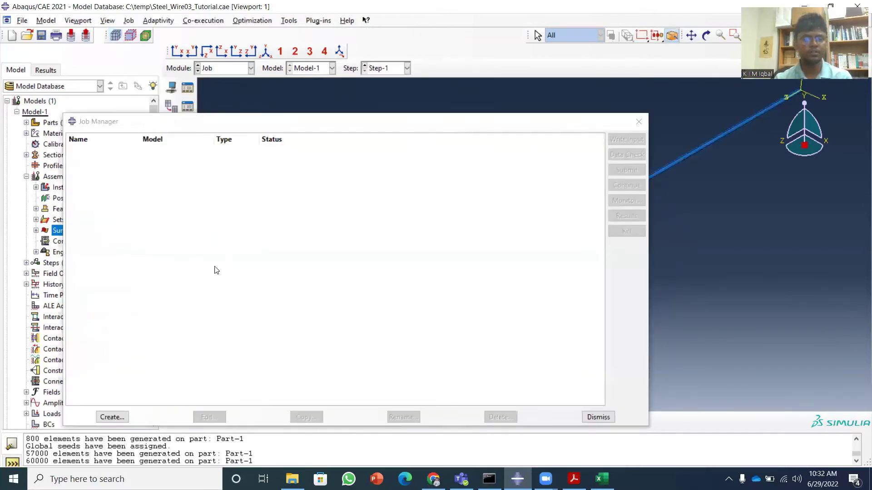
pyautogui.click(112, 415)
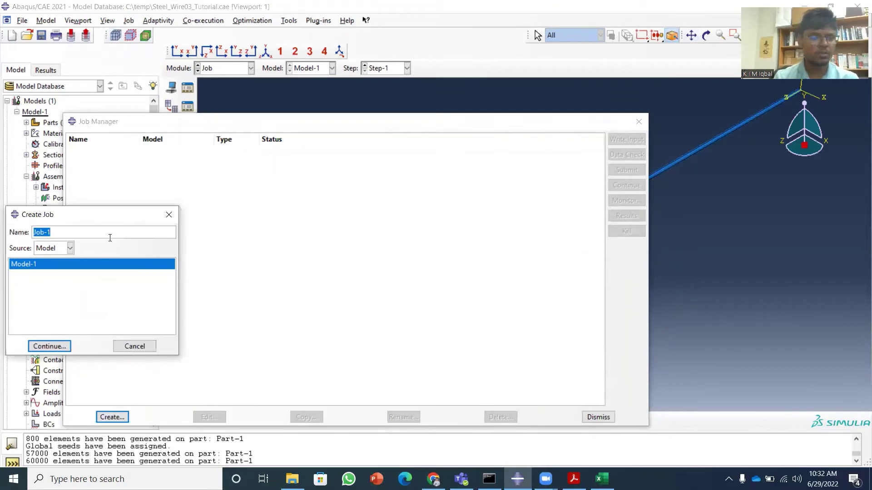
pyautogui.click(111, 234)
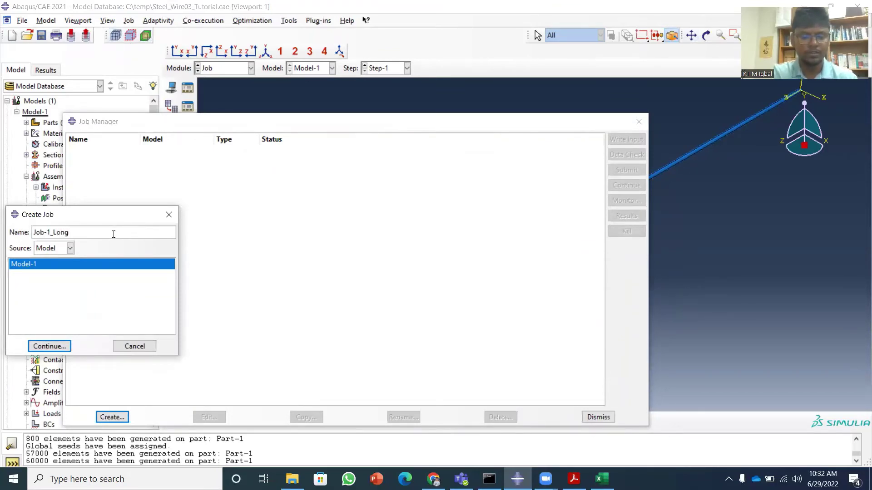
pyautogui.write('_Longitudinal')
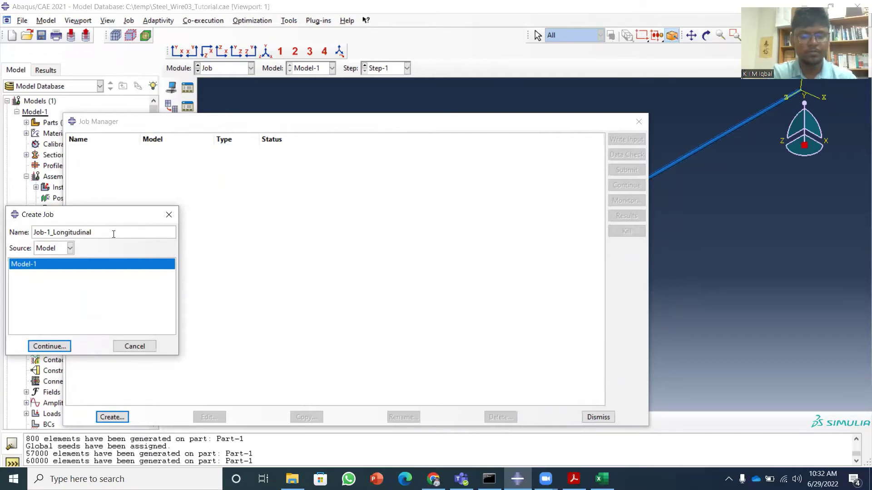
pyautogui.write('_')
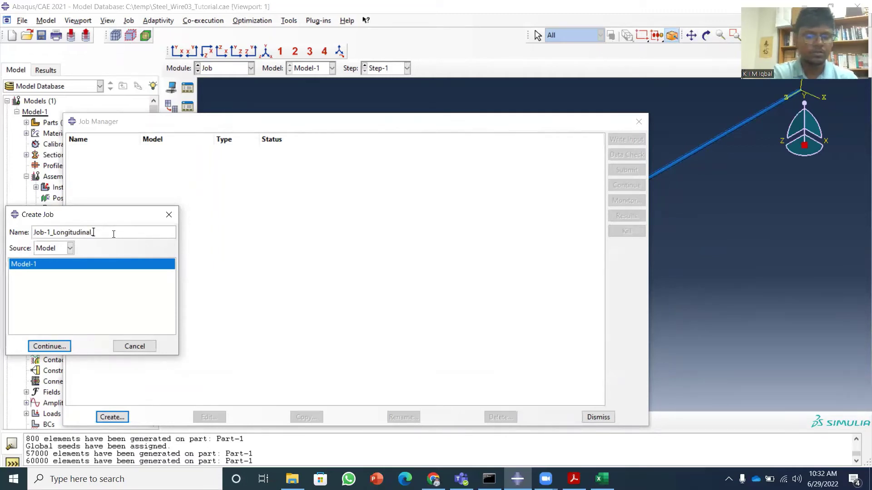
pyautogui.write('Tutorial2')
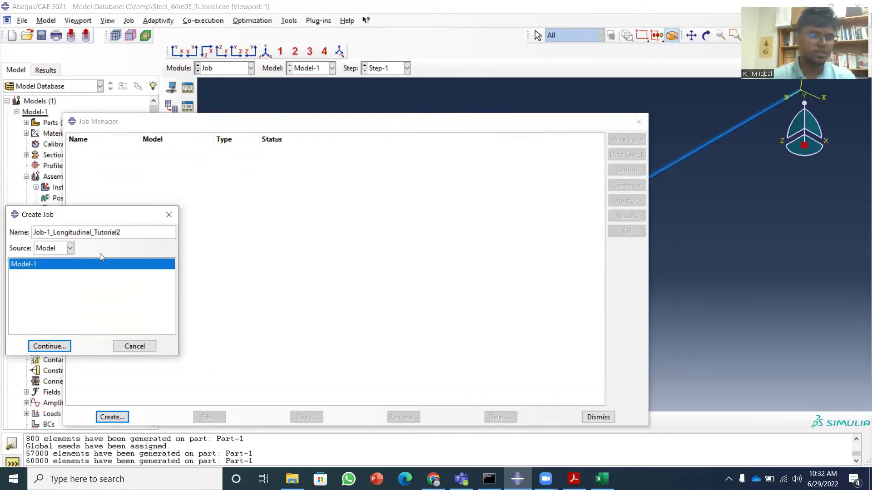
pyautogui.click(49, 346)
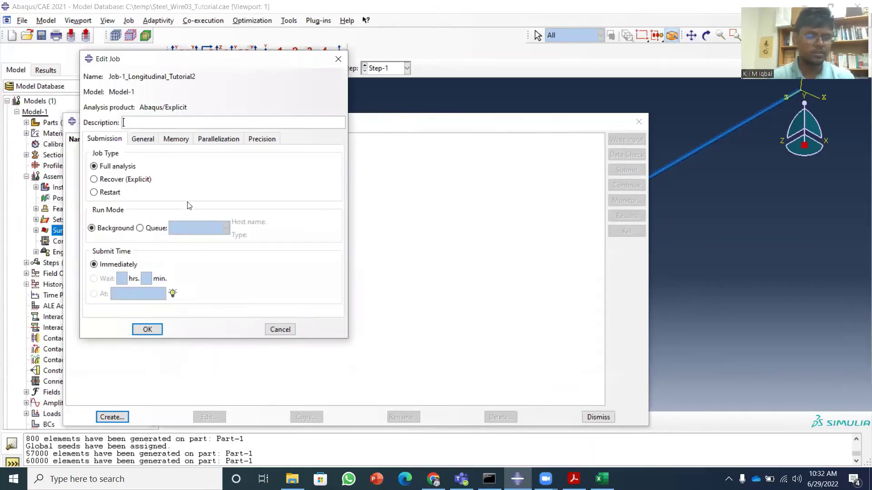
# Step: Enable parallelization with 8 processors for the new job, accept the job settings and leave the job manager
pyautogui.click(220, 139)
pyautogui.click(129, 155)
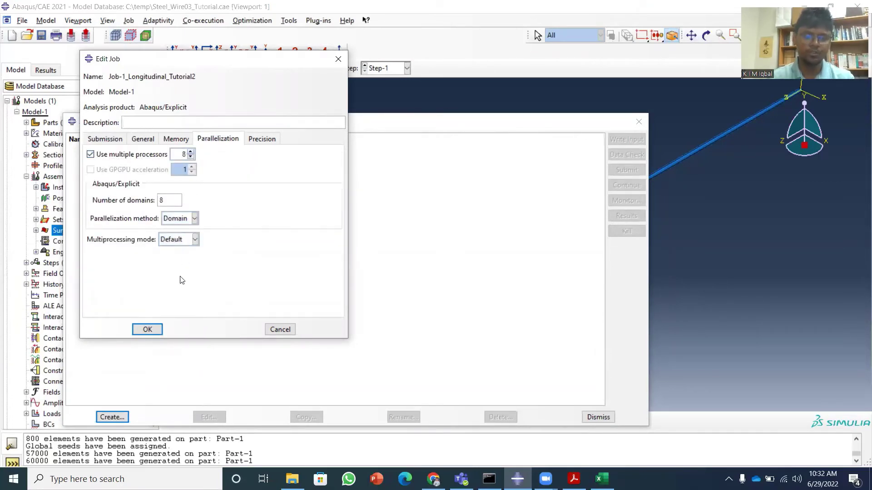
pyautogui.click(147, 329)
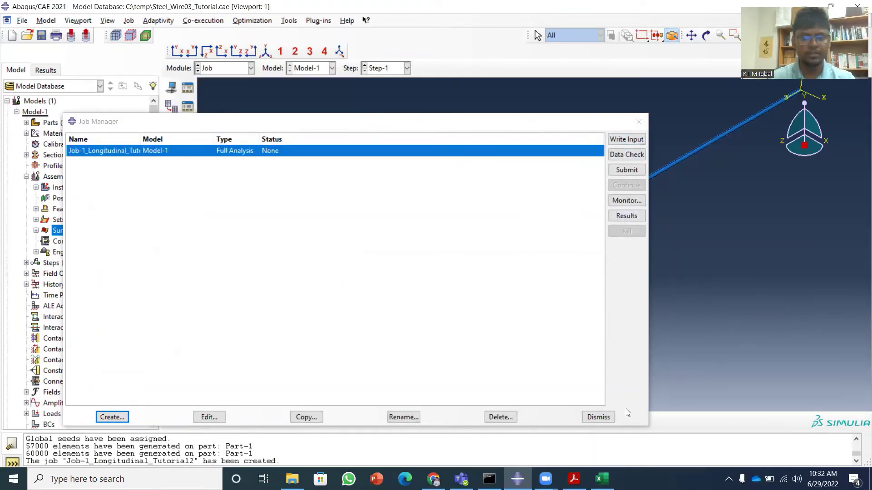
pyautogui.click(606, 419)
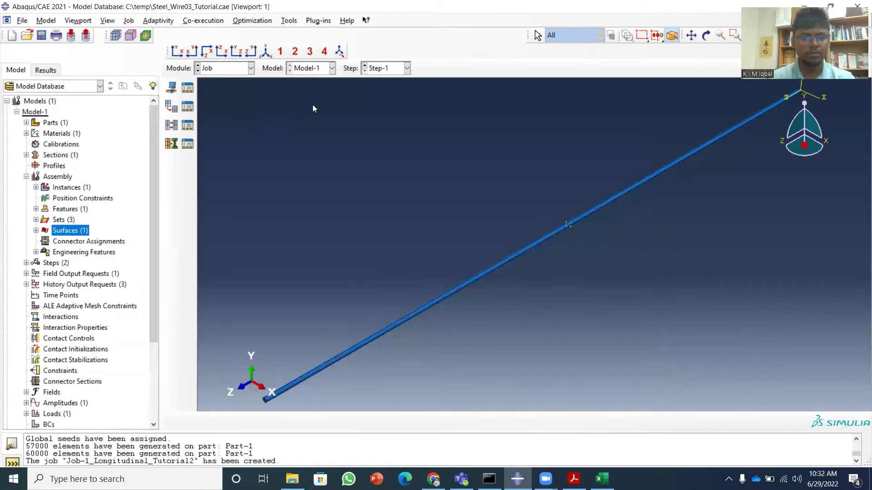
# Step: In the Load module, examine the load applied to the wire's front end face
pyautogui.click(251, 68)
pyautogui.click(230, 134)
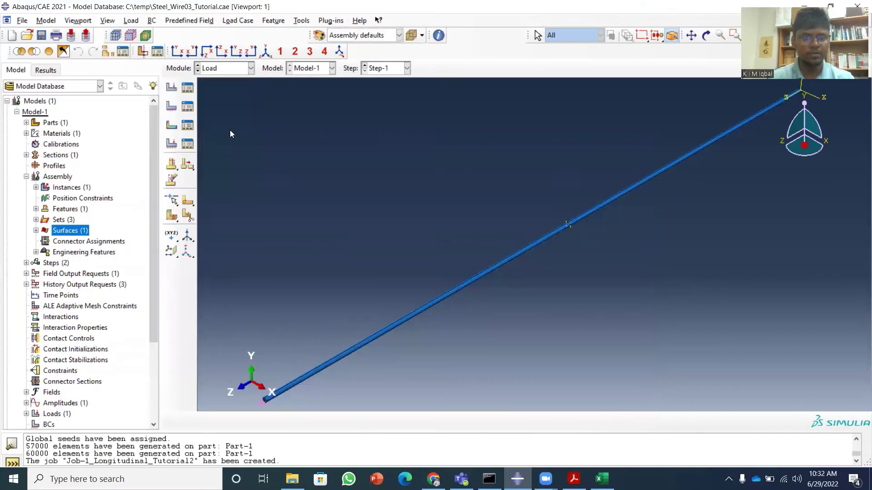
pyautogui.click(691, 35)
pyautogui.moveTo(325, 320); pyautogui.dragTo(384, 234)
pyautogui.scroll(-8, 339, 313)
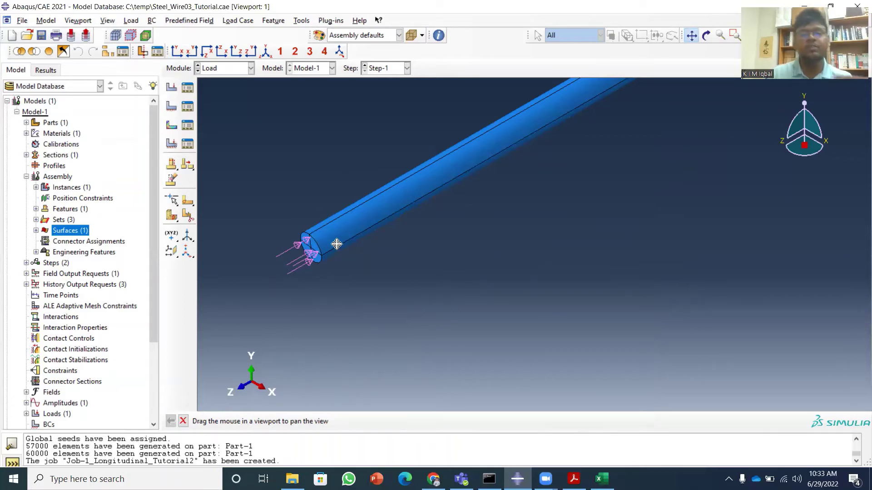
pyautogui.click(691, 36)
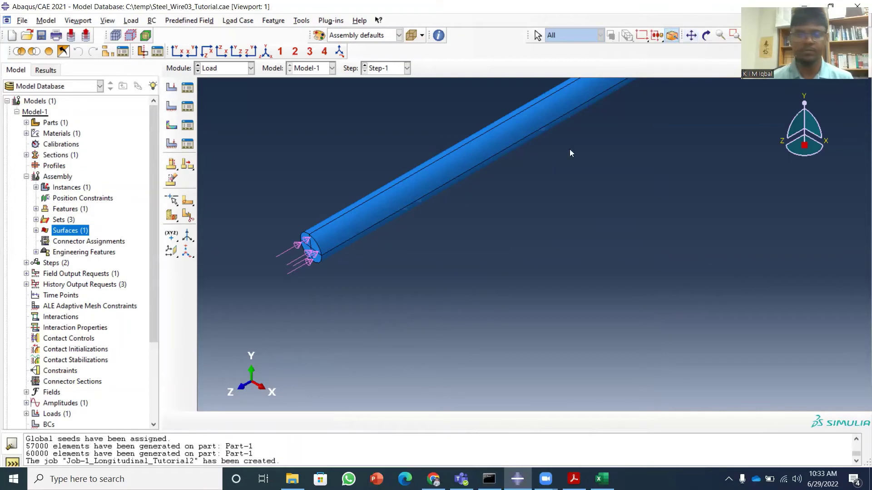
# Step: Submit Job-1_Longitudinal_Tutorial2 for analysis, monitor its run and close the monitor at the end
pyautogui.click(251, 67)
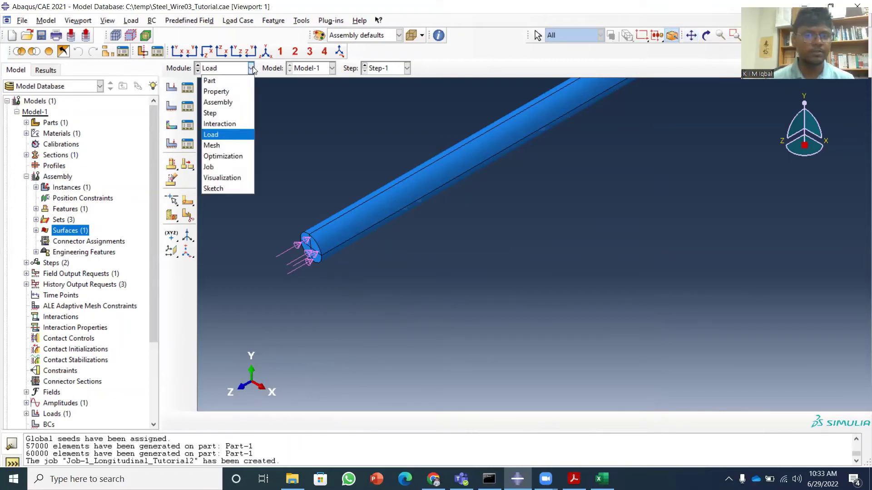
pyautogui.click(233, 167)
pyautogui.click(187, 88)
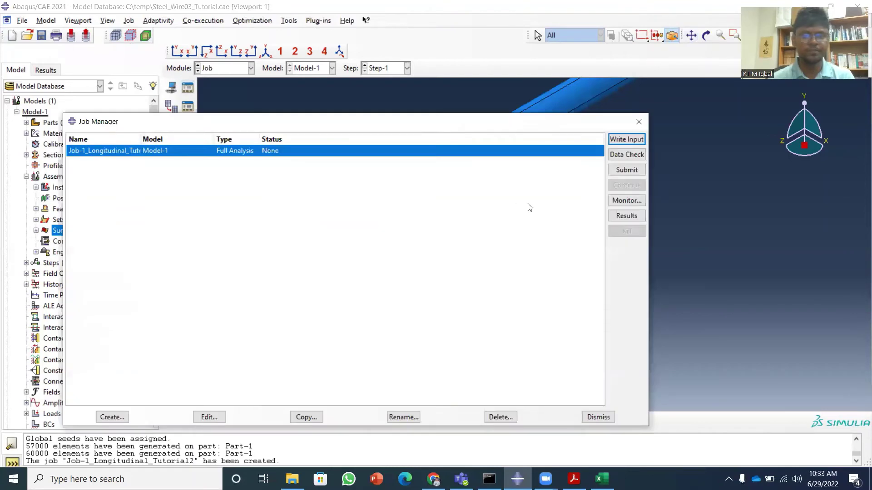
pyautogui.click(626, 169)
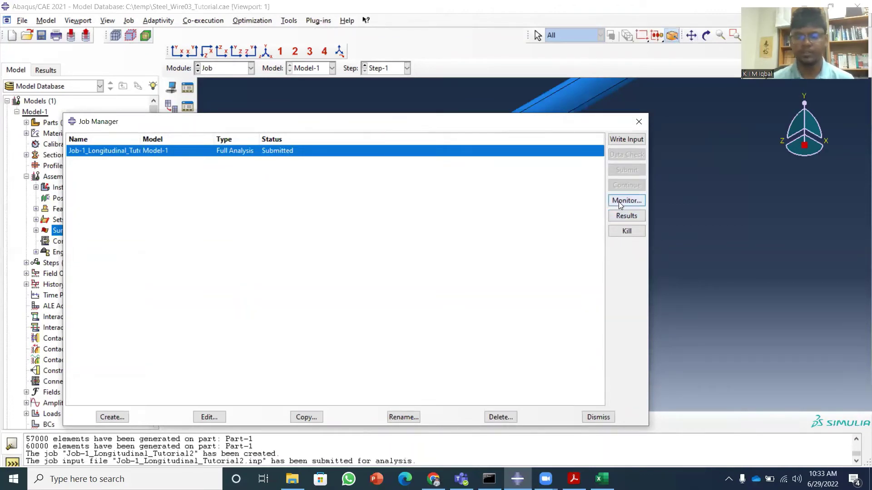
pyautogui.click(621, 202)
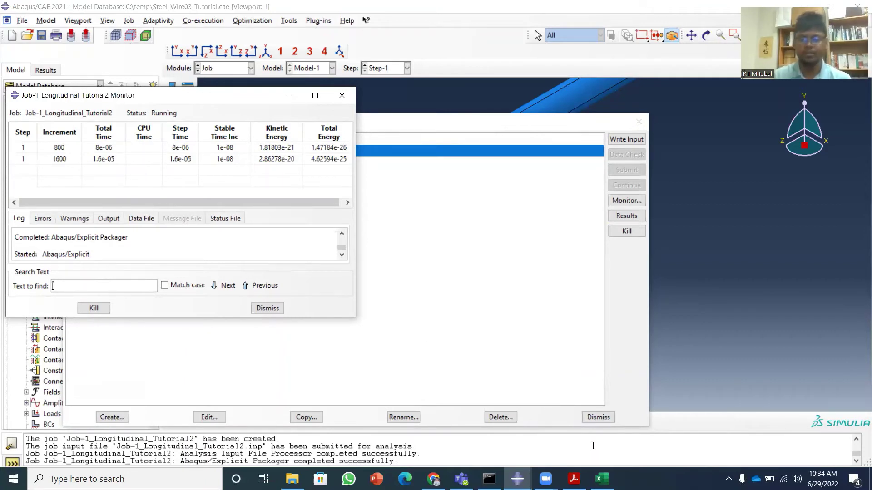
pyautogui.click(715, 469)
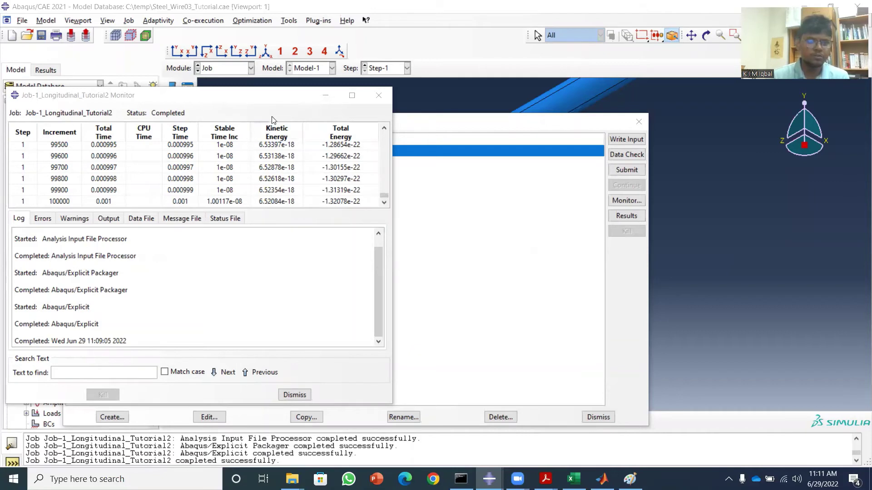
pyautogui.click(324, 98)
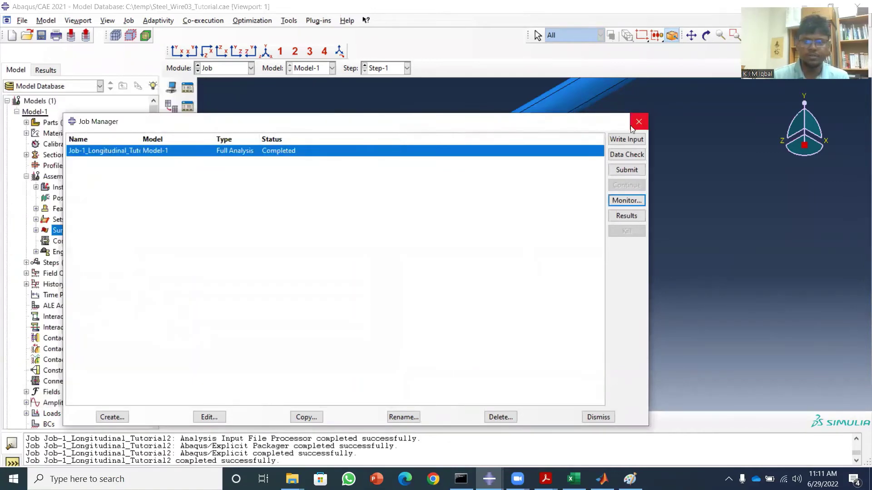
# Step: In the Step module, review the time period of Step-1 and close the step settings
pyautogui.click(251, 68)
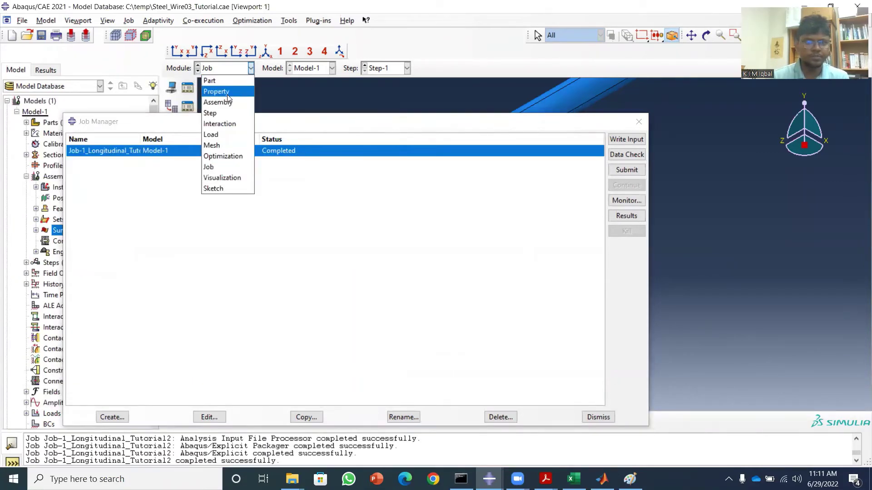
pyautogui.click(227, 113)
pyautogui.click(187, 87)
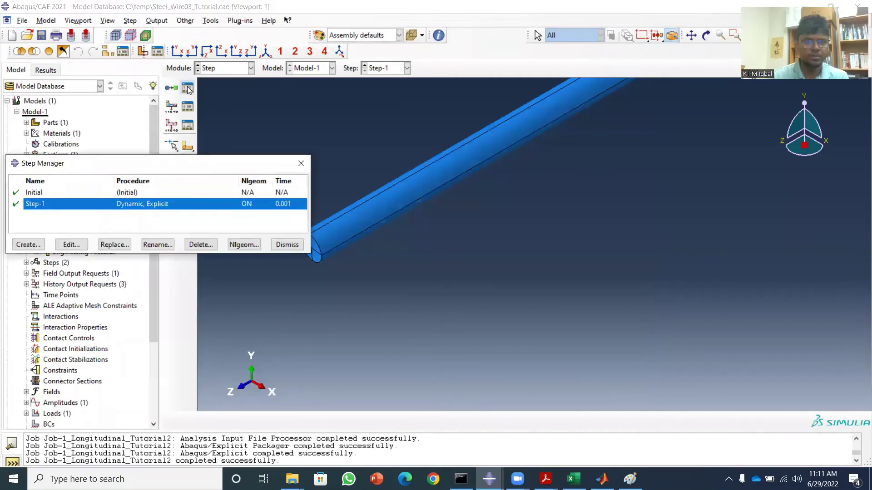
pyautogui.click(81, 245)
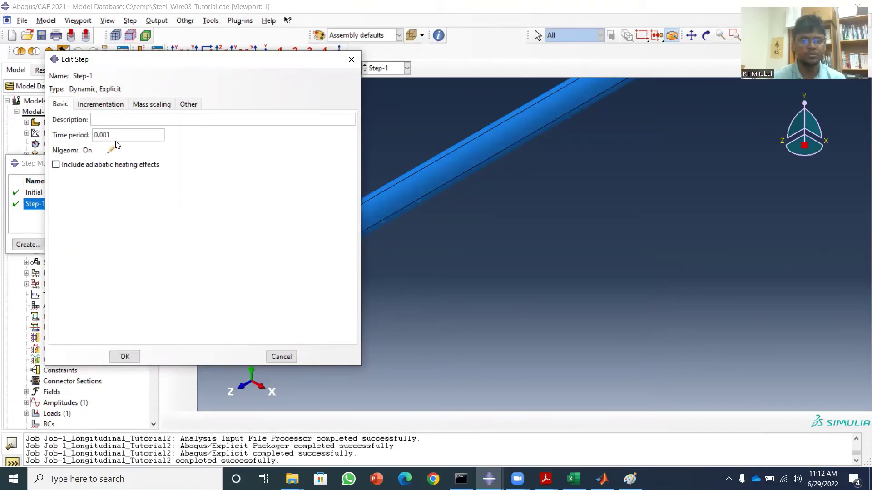
pyautogui.click(125, 357)
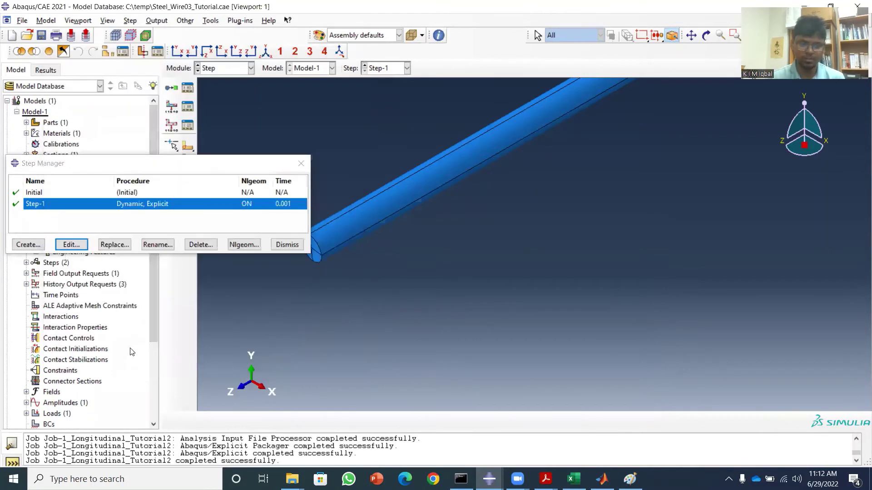
pyautogui.click(296, 165)
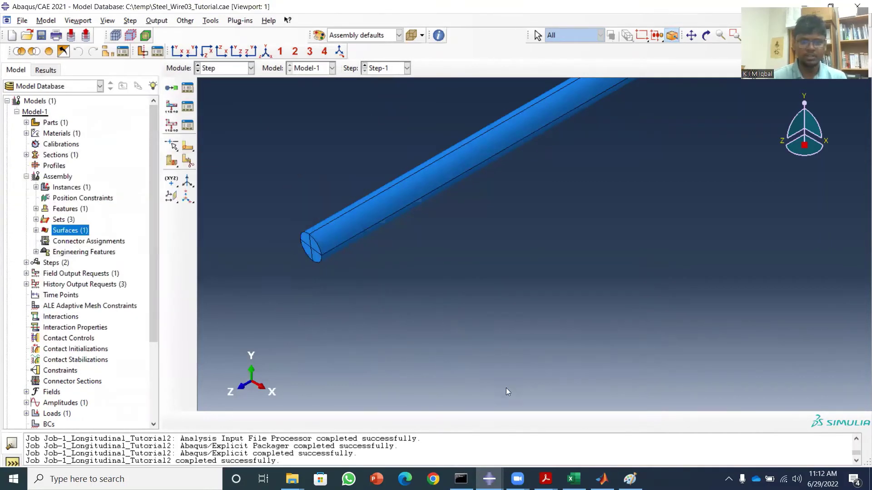
# Step: Switch to Paint, handwrite the unit sec after 0.0008 in the travel-time calculation, and return to Abaqus
pyautogui.click(630, 479)
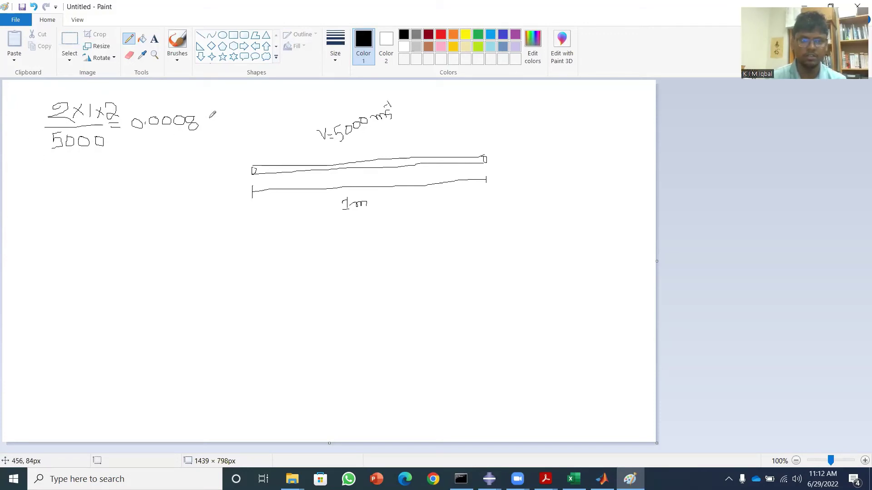
pyautogui.moveTo(209, 118)
pyautogui.mouseDown()
pyautogui.moveTo(216, 127)
pyautogui.moveTo(217, 119)
pyautogui.moveTo(234, 125)
pyautogui.mouseUp()
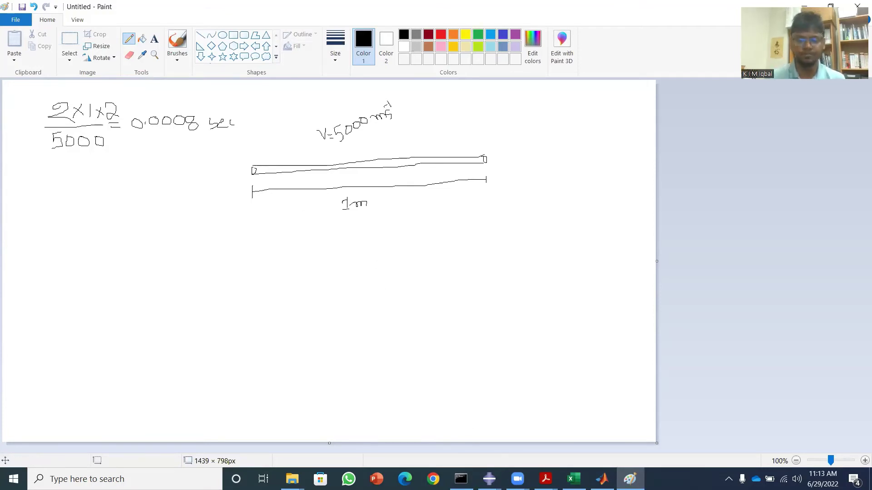
pyautogui.moveTo(489, 479)
pyautogui.click(470, 429)
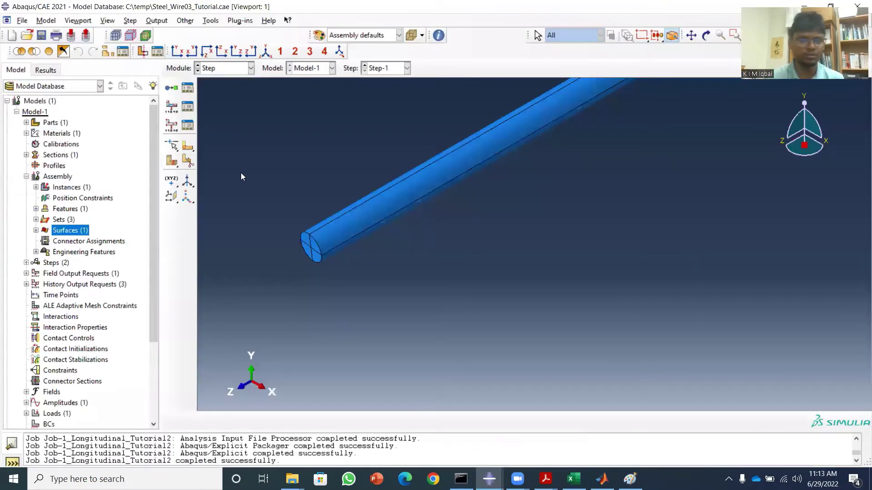
# Step: Review the time period of Step-1 in the Step Manager and the completed run in the Job-1_Longitudinal_Tutorial2 monitor, closing both
pyautogui.click(187, 88)
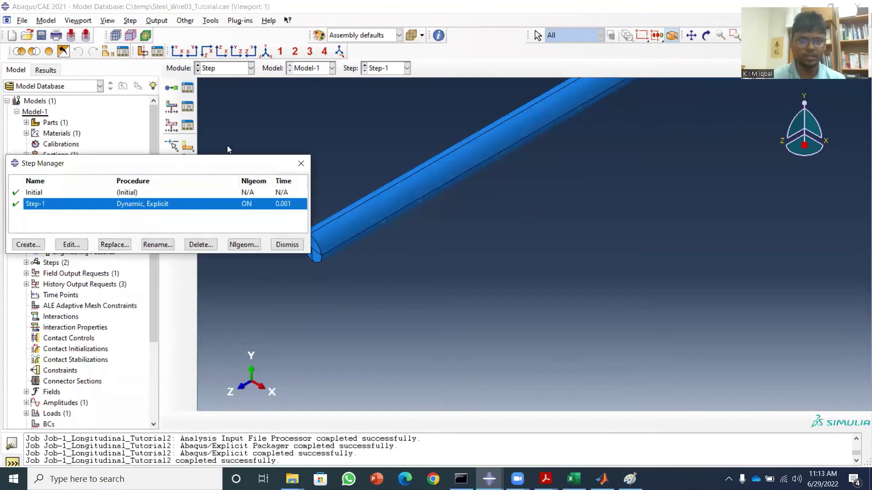
pyautogui.click(299, 164)
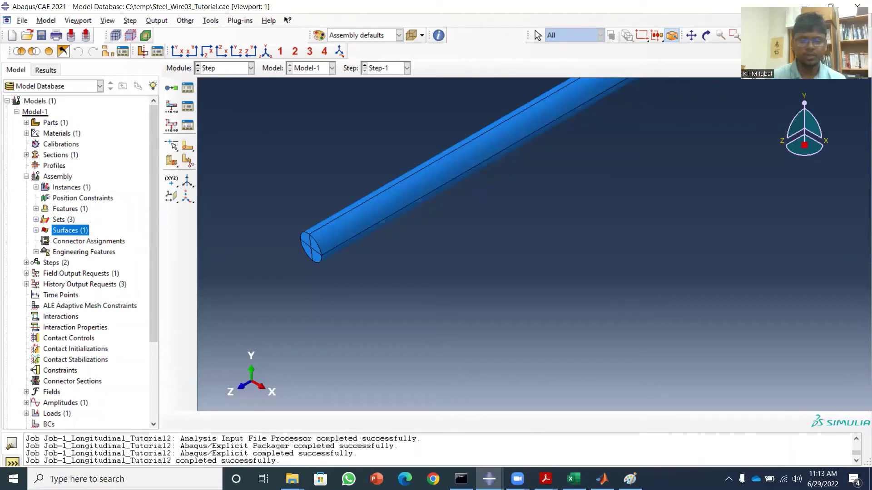
pyautogui.click(535, 415)
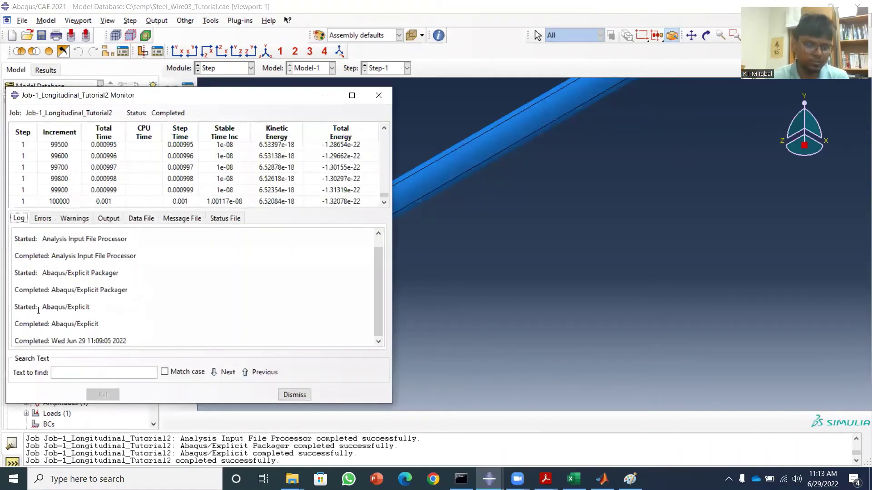
pyautogui.click(281, 393)
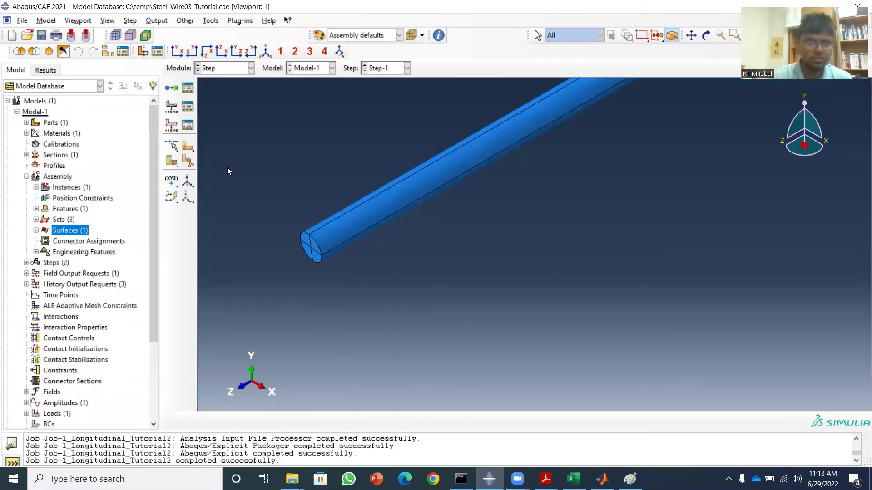
# Step: Open the results of Job-1_Longitudinal_Tutorial2 from the Job module and plot displacement magnitude contours on the deformed wire
pyautogui.click(251, 68)
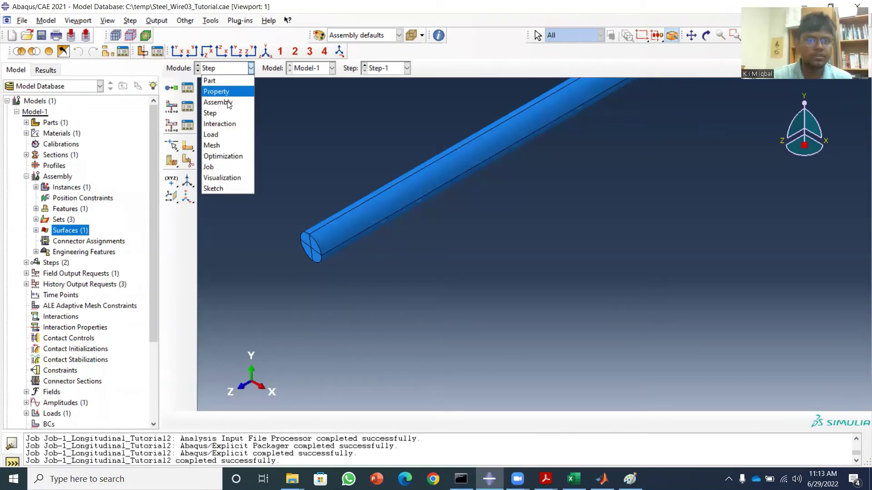
pyautogui.click(221, 166)
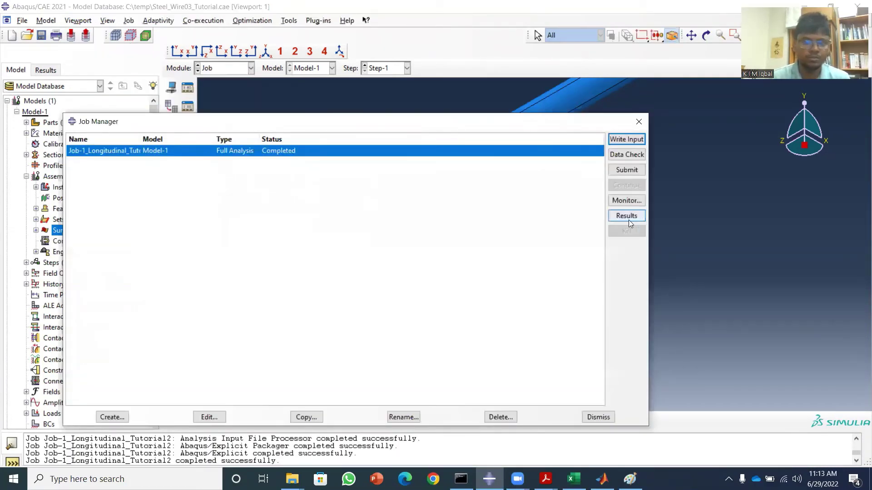
pyautogui.click(627, 216)
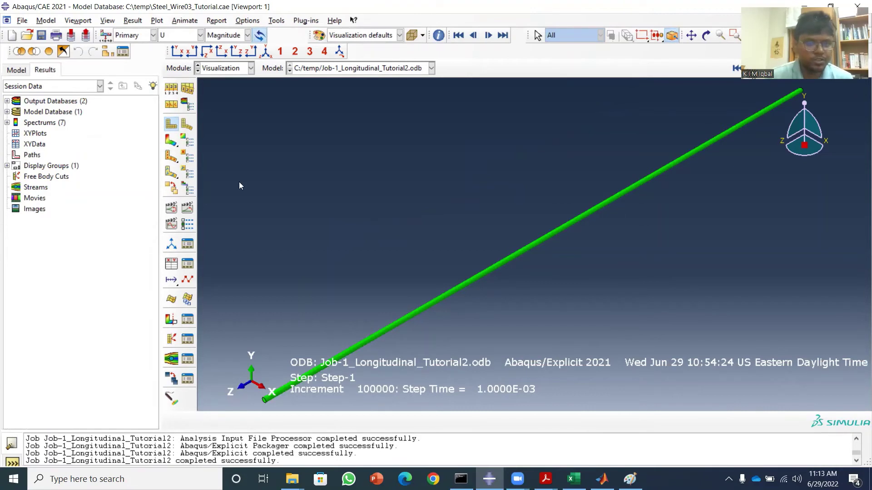
pyautogui.click(167, 140)
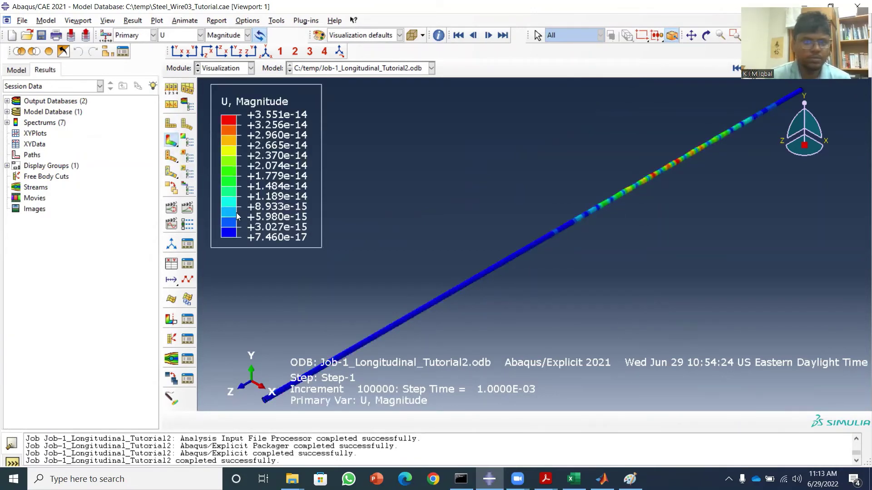
# Step: Examine the Auto-compute and Uniform deformation scale factor choices in the common plot options and close them without applying changes
pyautogui.click(173, 92)
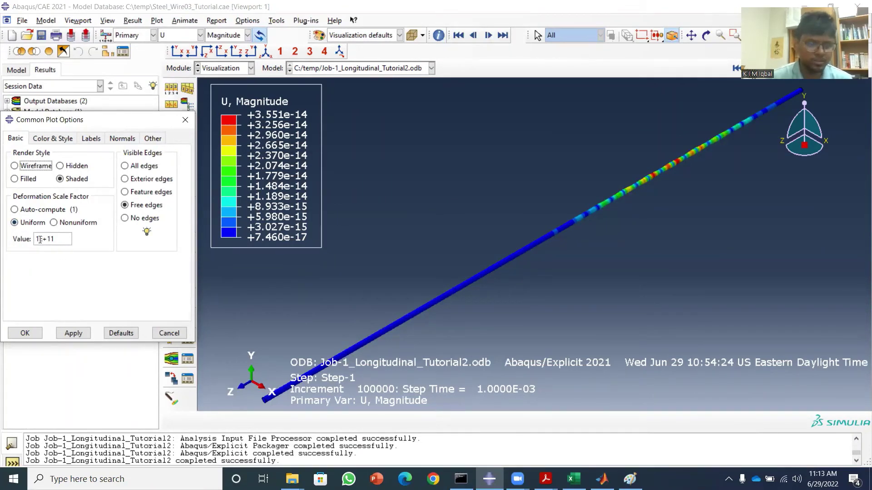
pyautogui.click(38, 210)
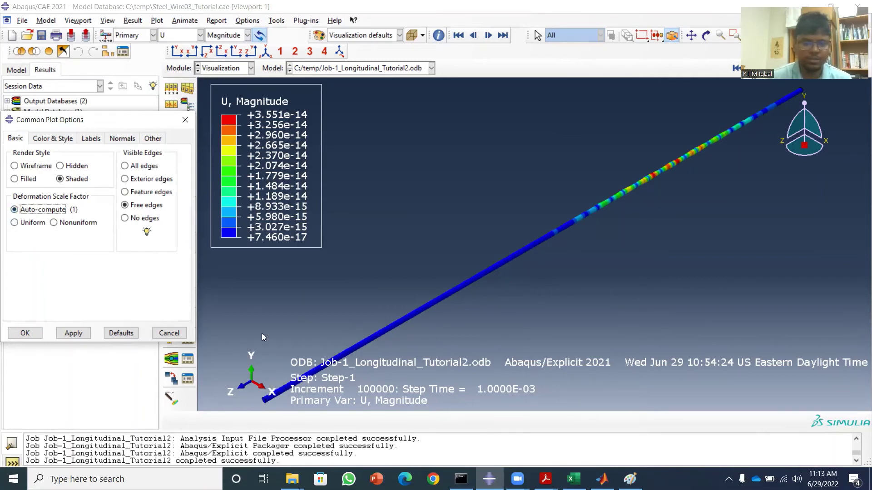
pyautogui.click(18, 223)
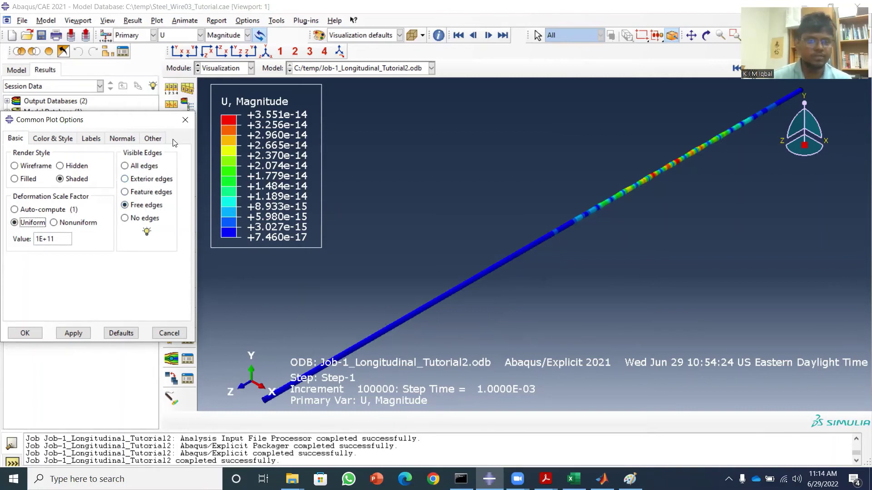
pyautogui.click(186, 120)
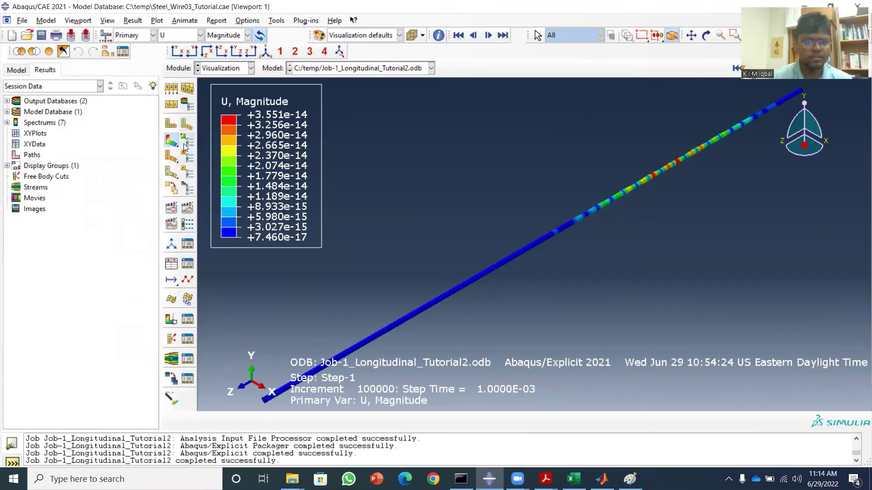
# Step: Change the contour type of the displacement plot to Isosurface and close the contour options
pyautogui.click(185, 144)
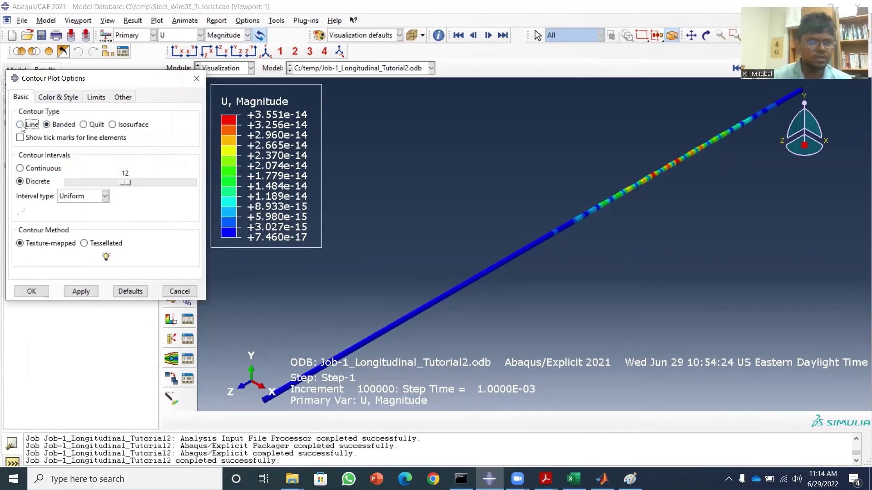
pyautogui.click(112, 126)
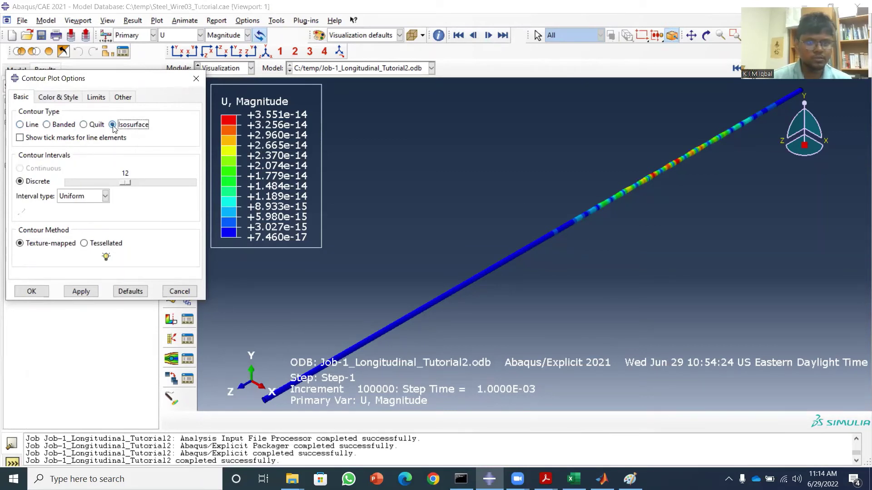
pyautogui.click(85, 292)
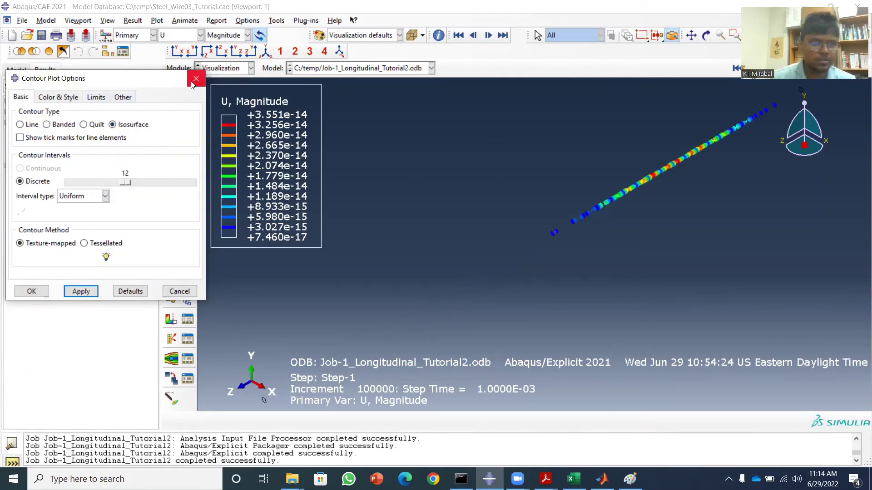
pyautogui.click(196, 79)
# Step: Try exterior edges and feature edges as the plot's visible edges, and set them back to free edges
pyautogui.click(169, 90)
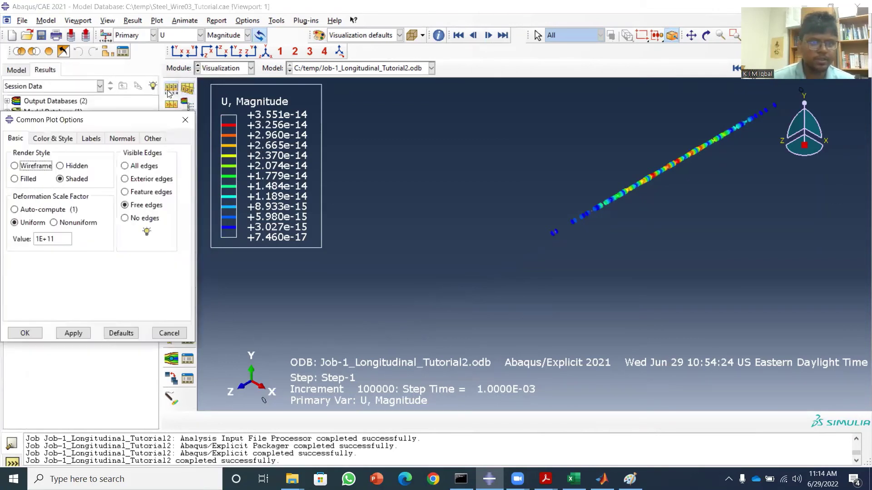
pyautogui.click(125, 178)
pyautogui.click(74, 333)
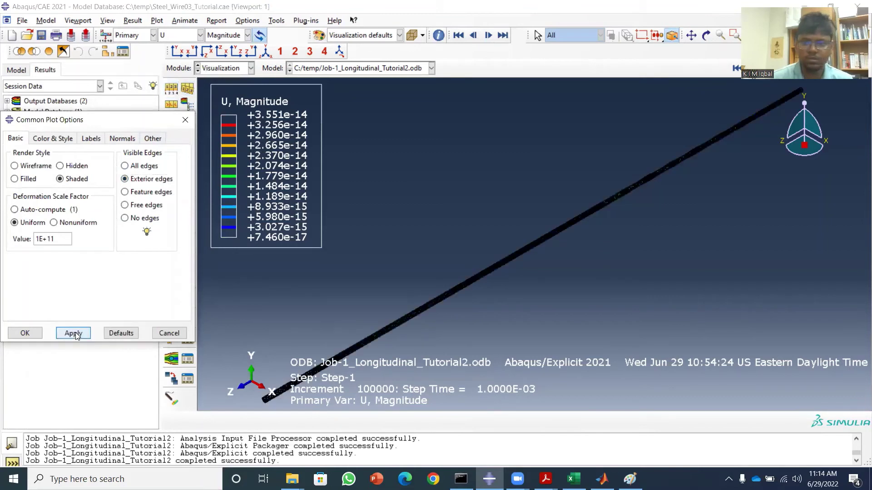
pyautogui.click(134, 195)
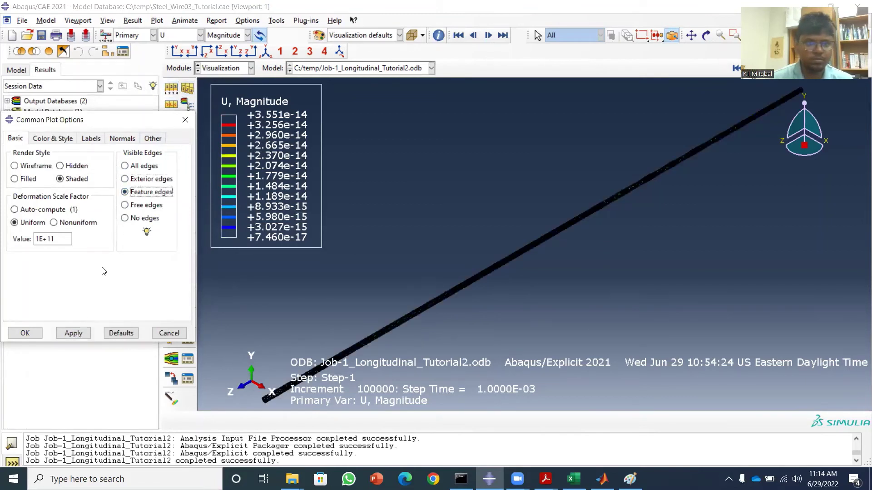
pyautogui.click(74, 334)
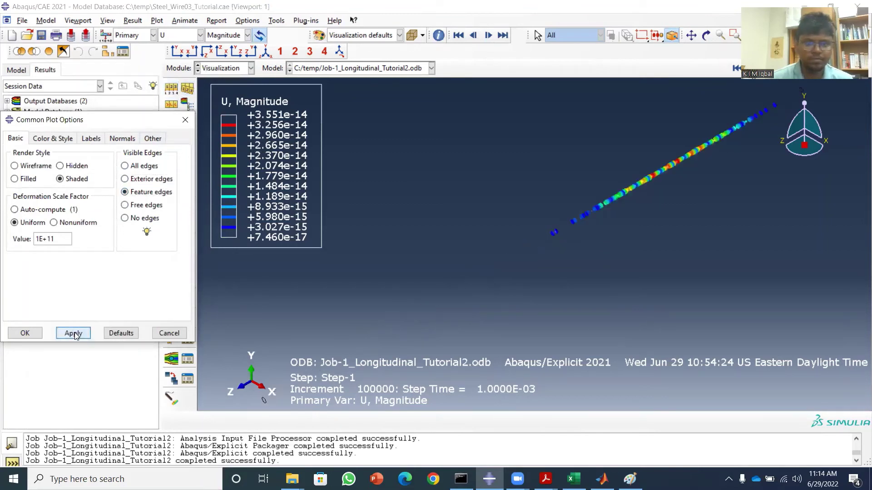
pyautogui.click(127, 208)
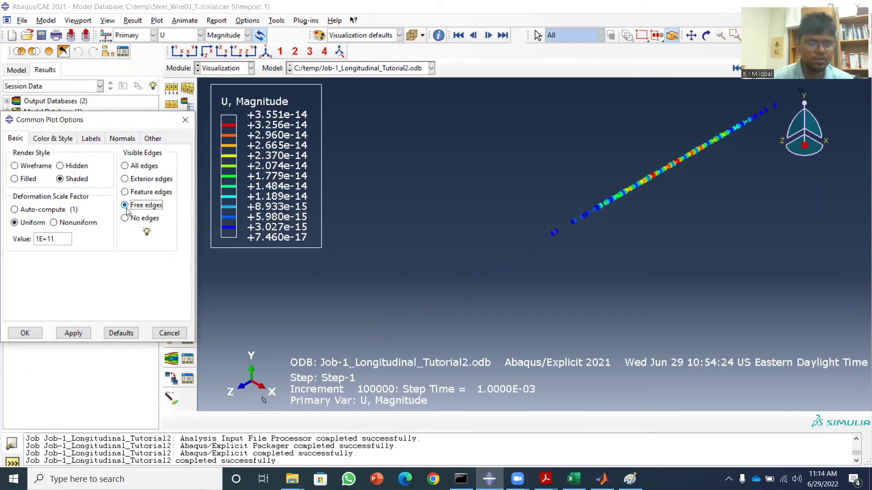
pyautogui.click(76, 337)
pyautogui.click(194, 120)
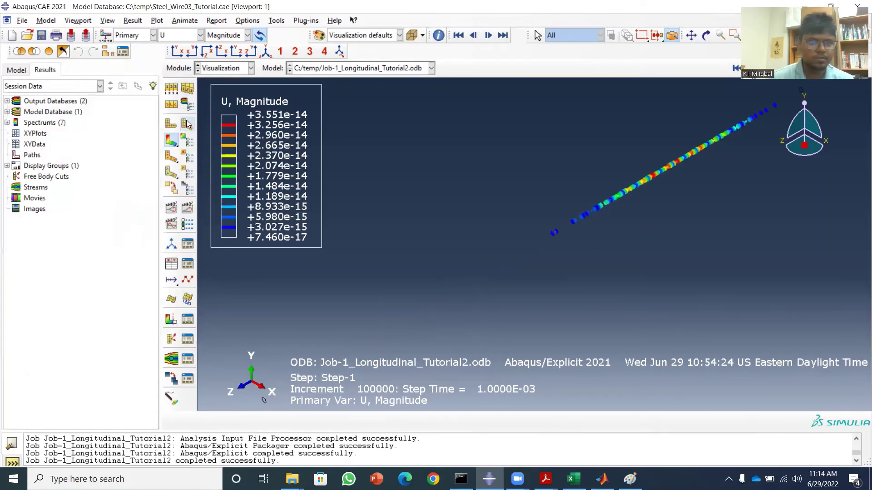
# Step: Set the contour type of the displacement plot back to Banded and confirm the contour options
pyautogui.click(188, 145)
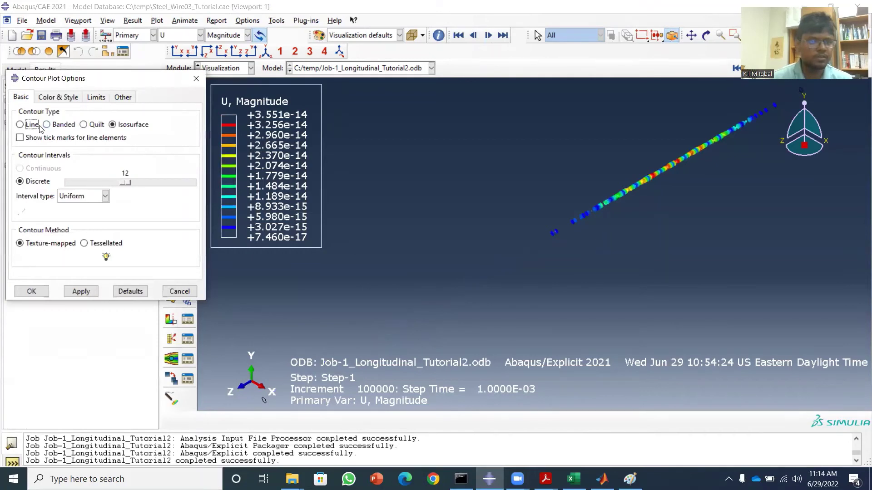
pyautogui.click(19, 125)
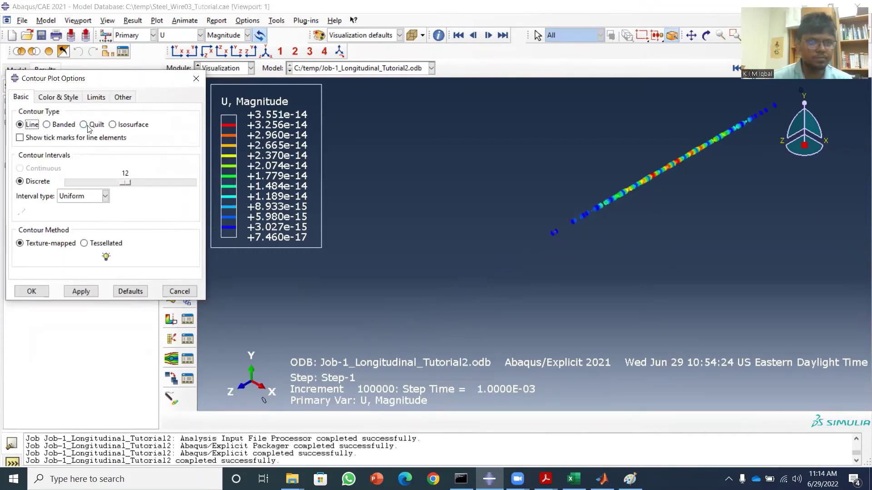
pyautogui.click(118, 125)
pyautogui.click(58, 98)
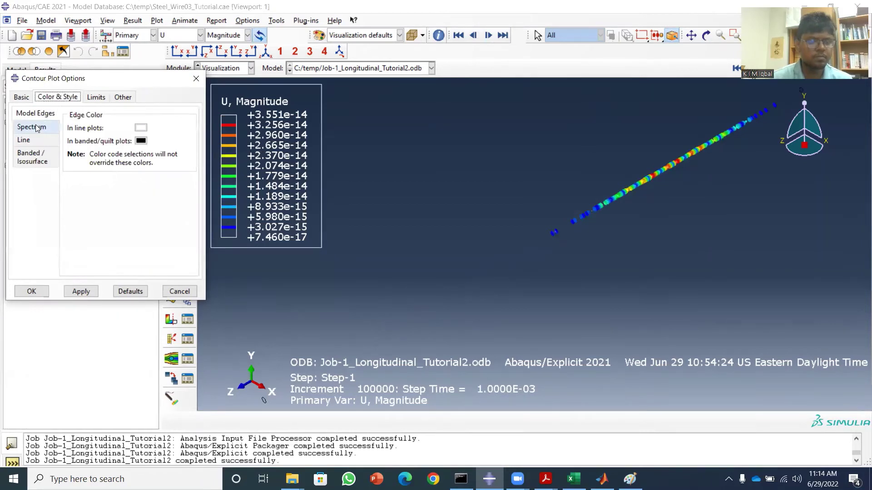
pyautogui.click(24, 98)
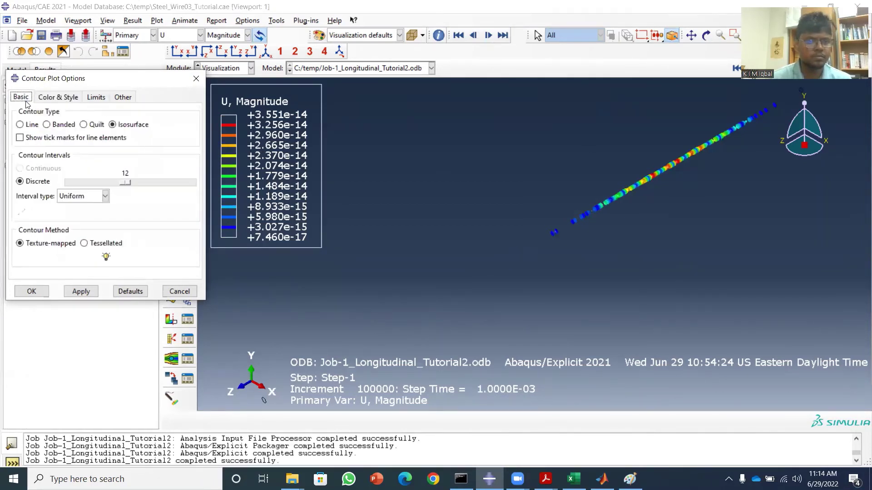
pyautogui.click(47, 125)
pyautogui.click(81, 291)
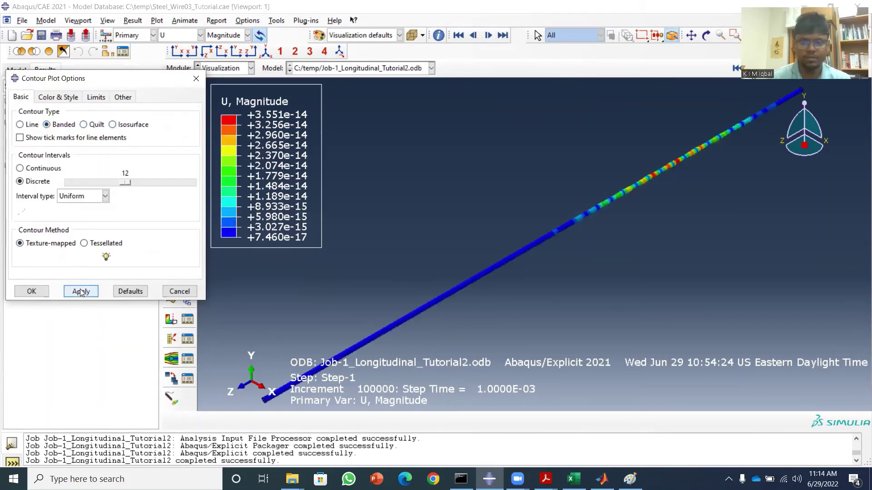
pyautogui.click(31, 291)
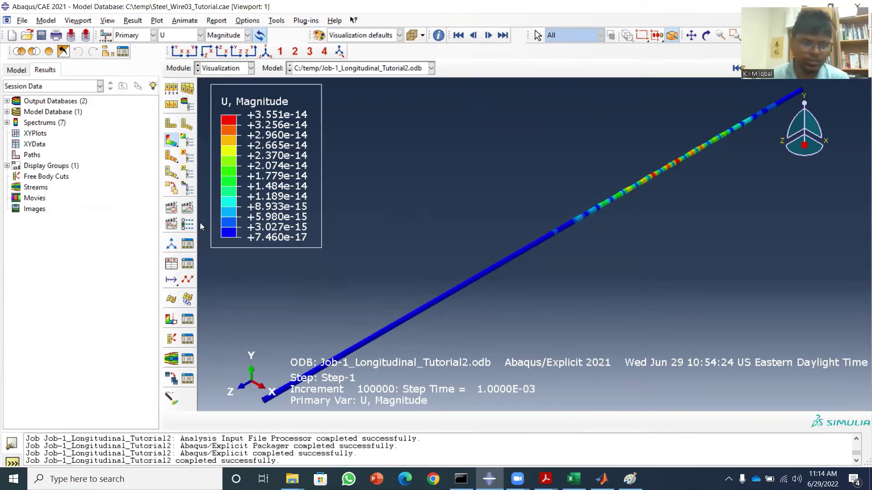
# Step: Set the time history animation to play once with a slightly faster frame rate
pyautogui.click(188, 244)
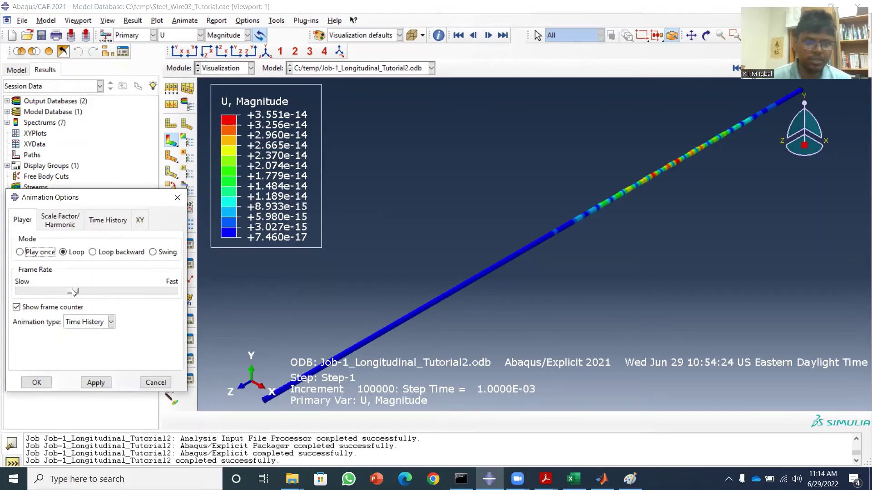
pyautogui.moveTo(73, 292); pyautogui.dragTo(80, 293)
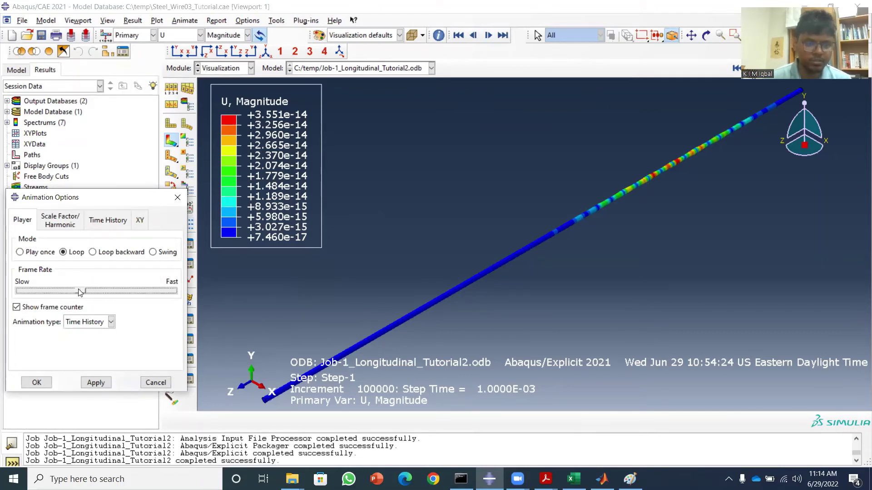
pyautogui.click(40, 254)
pyautogui.click(96, 383)
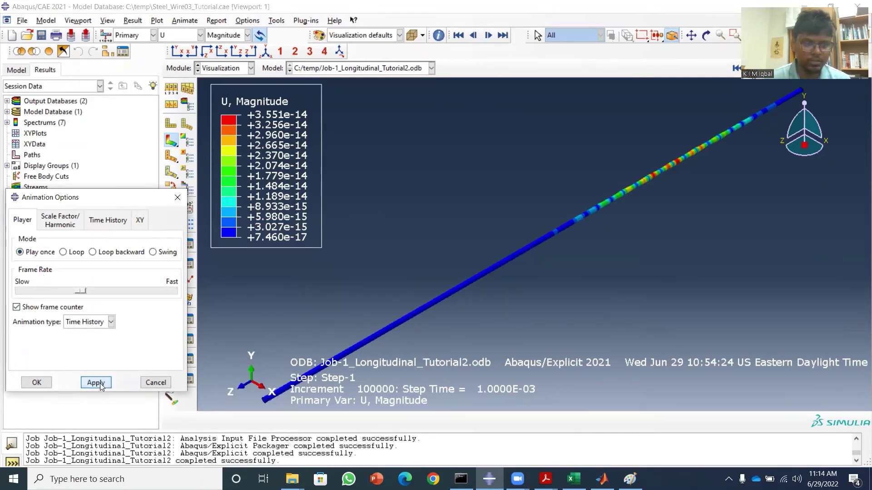
pyautogui.click(40, 382)
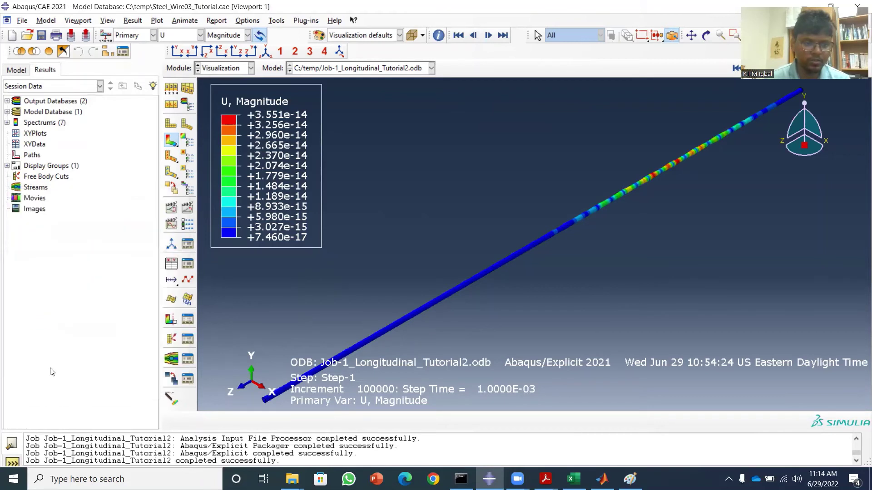
# Step: Play the time history animation of the wave along the wire and raise its frame rate well towards Fast
pyautogui.click(185, 210)
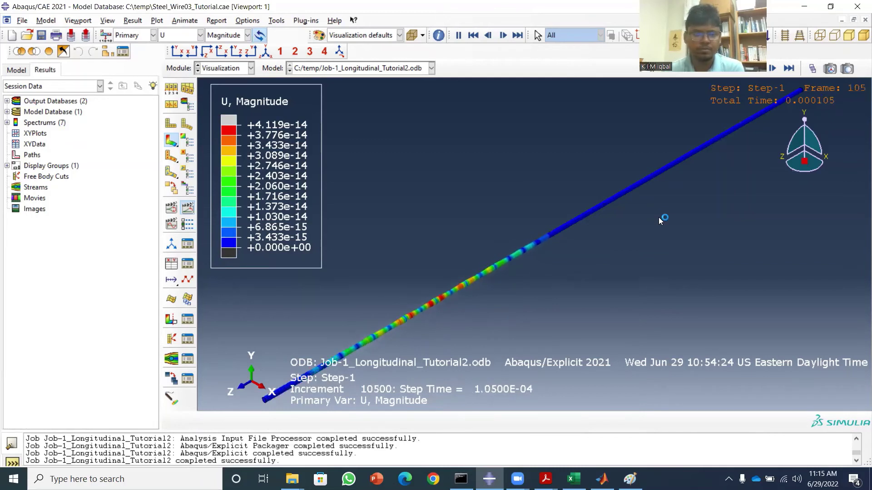
pyautogui.click(188, 225)
pyautogui.moveTo(81, 290); pyautogui.dragTo(133, 291)
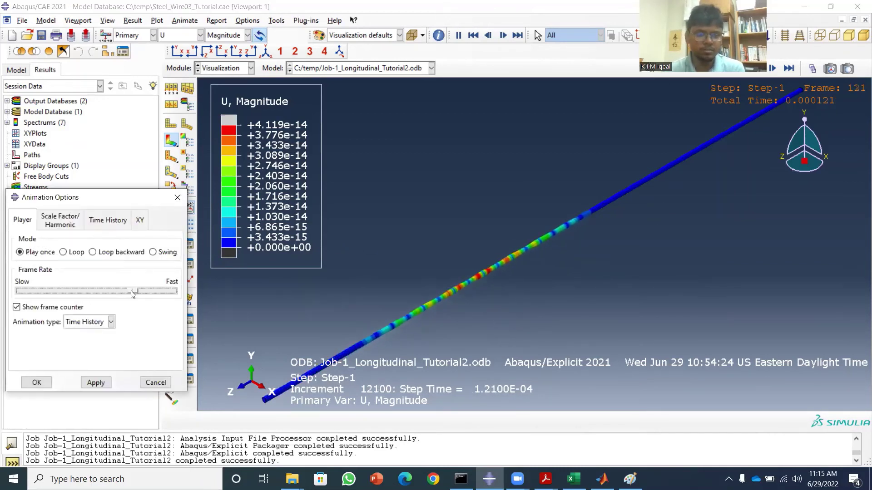
pyautogui.click(96, 383)
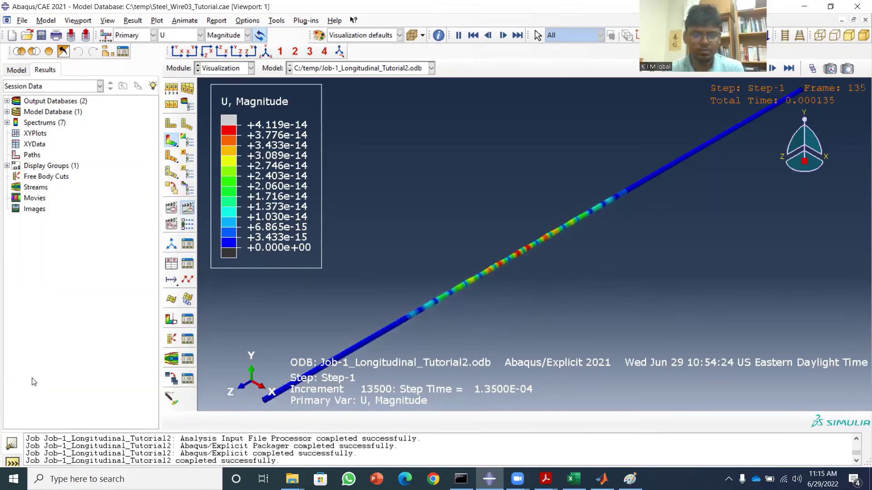
pyautogui.click(36, 383)
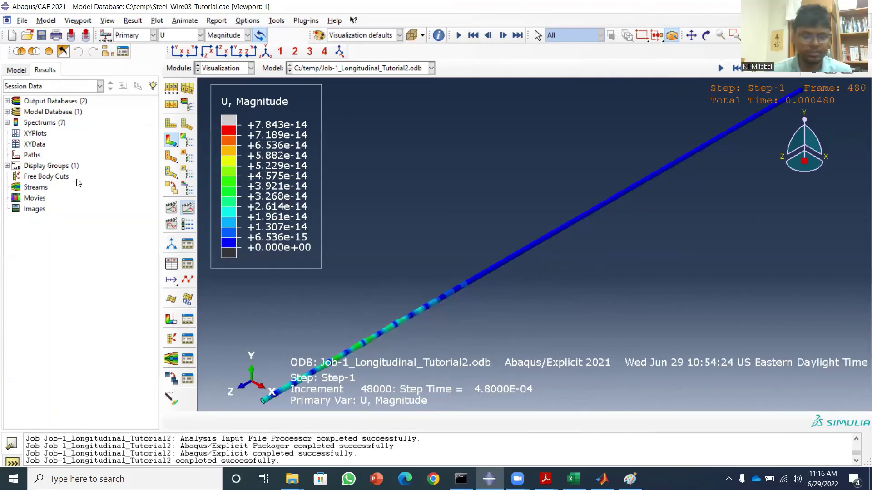
# Step: Create three additional viewports and tile all four vertically
pyautogui.click(78, 21)
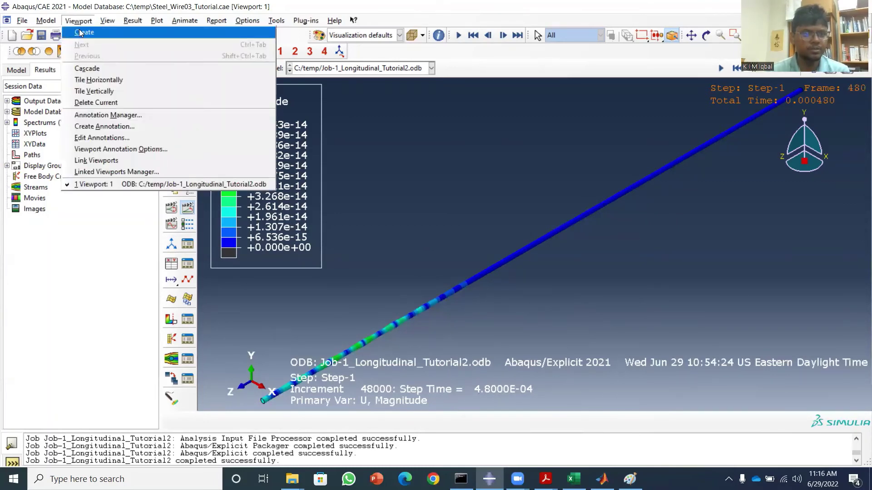
pyautogui.click(81, 32)
pyautogui.click(79, 21)
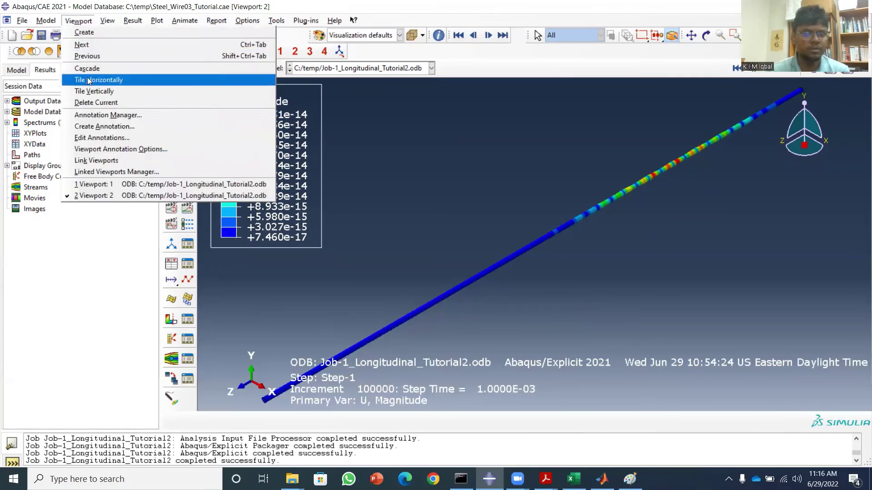
pyautogui.click(78, 37)
pyautogui.click(78, 20)
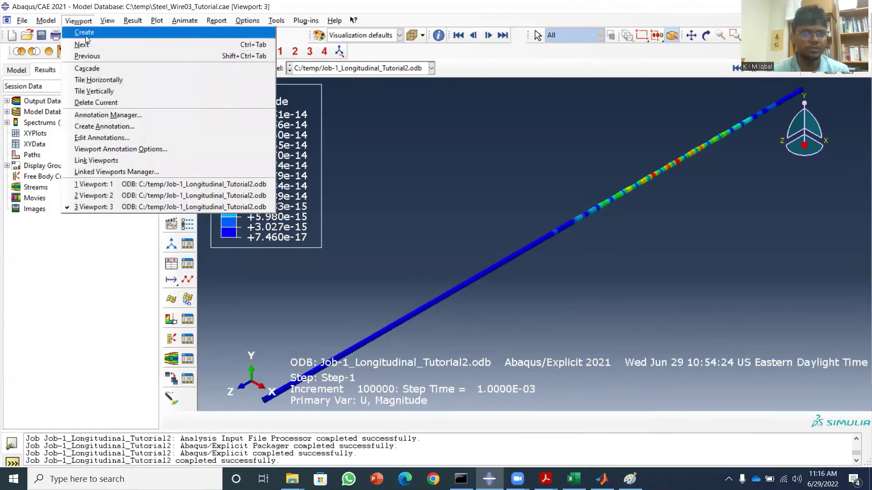
pyautogui.click(86, 37)
pyautogui.click(78, 21)
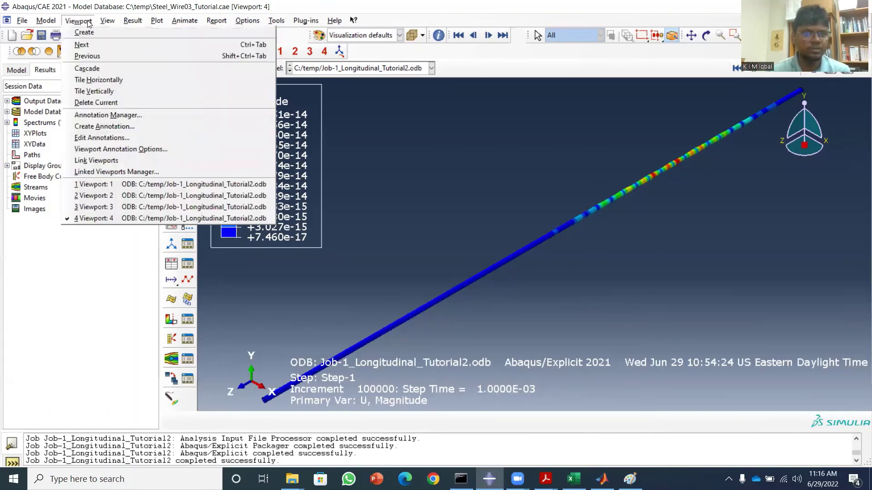
pyautogui.click(96, 92)
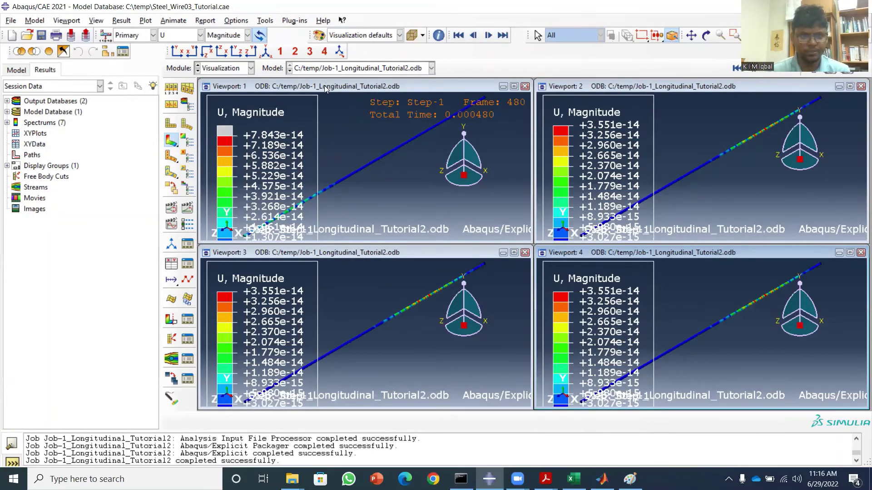
# Step: Hide the compass, triad, legend, title block, state block, and text and arrows in Viewport 1
pyautogui.click(325, 87)
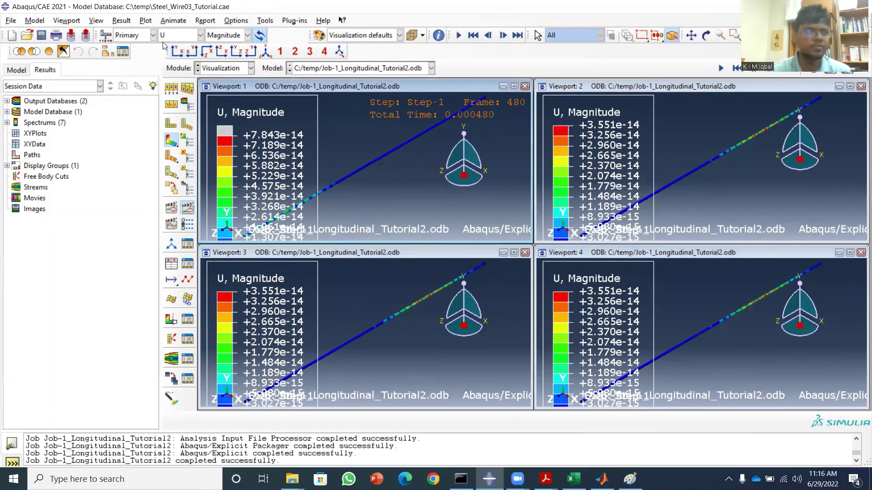
pyautogui.click(66, 20)
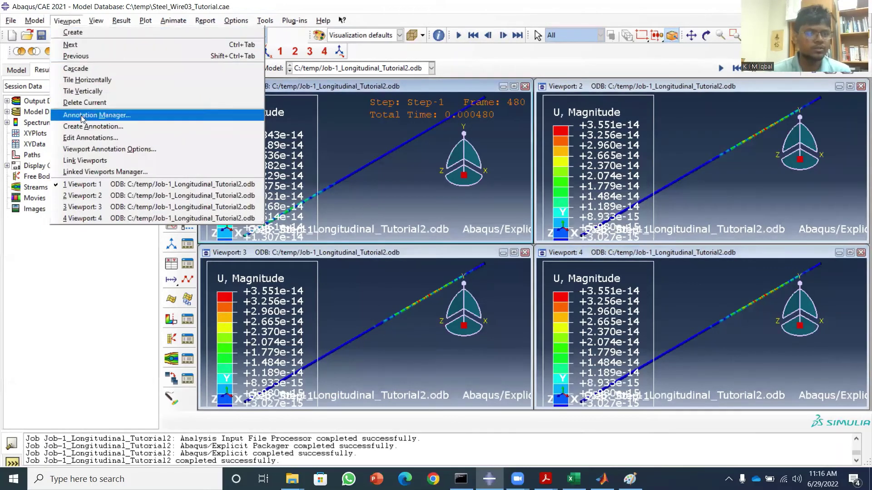
pyautogui.click(97, 149)
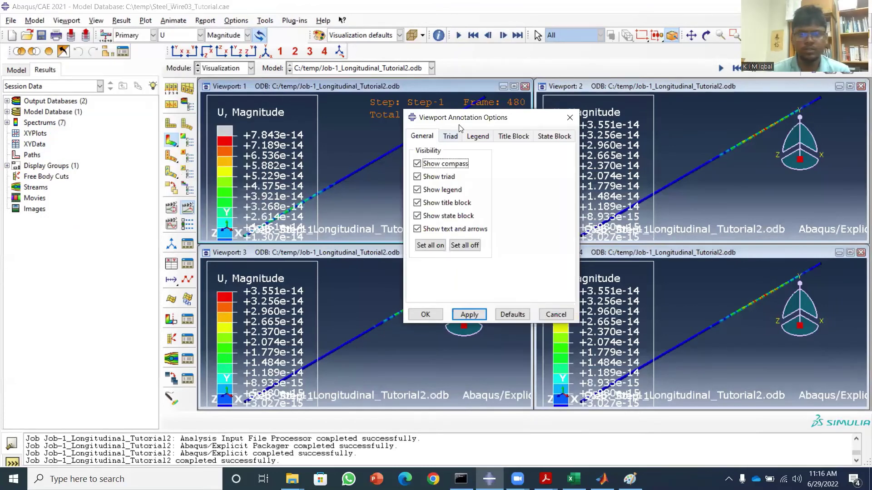
pyautogui.click(417, 177)
pyautogui.click(418, 190)
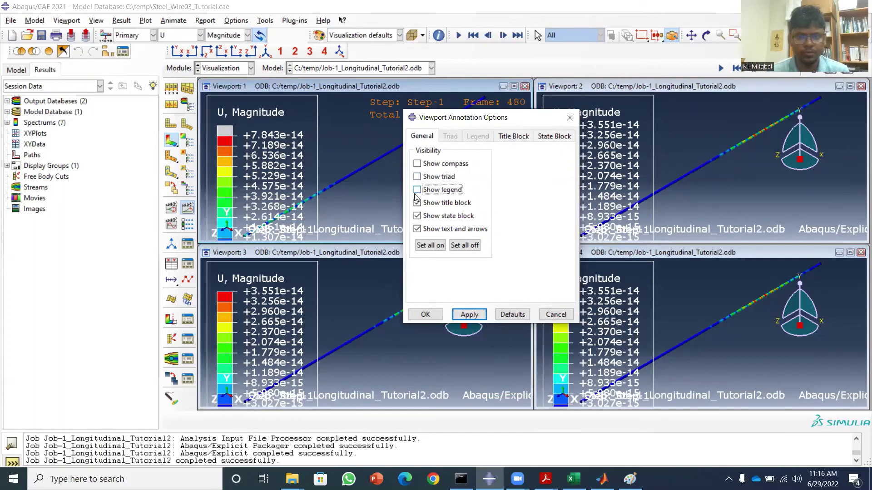
pyautogui.click(417, 203)
pyautogui.click(417, 216)
pyautogui.click(417, 230)
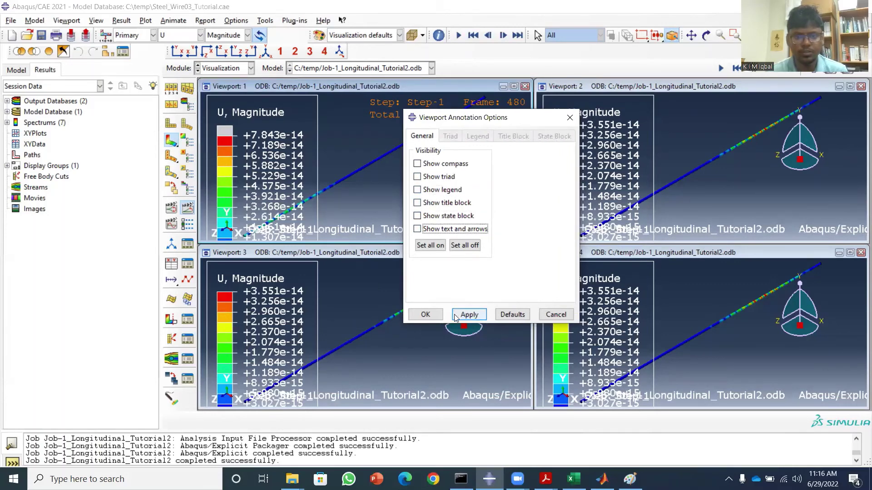
pyautogui.click(469, 315)
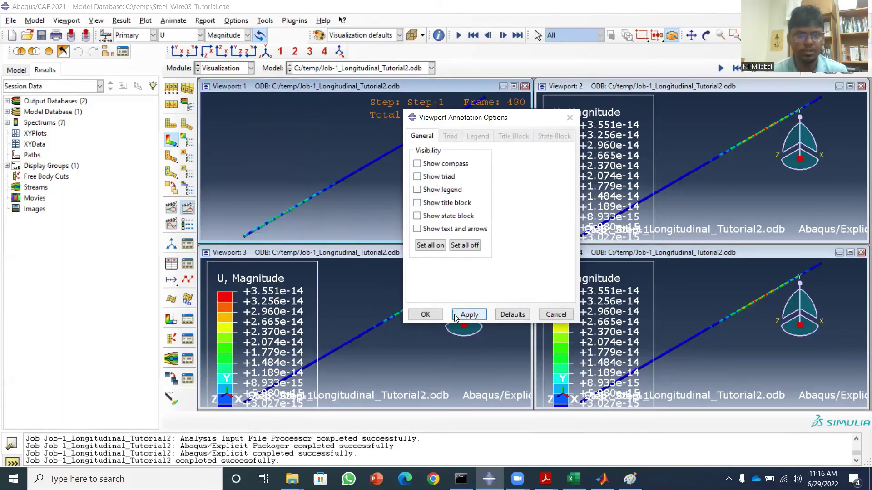
pyautogui.click(570, 118)
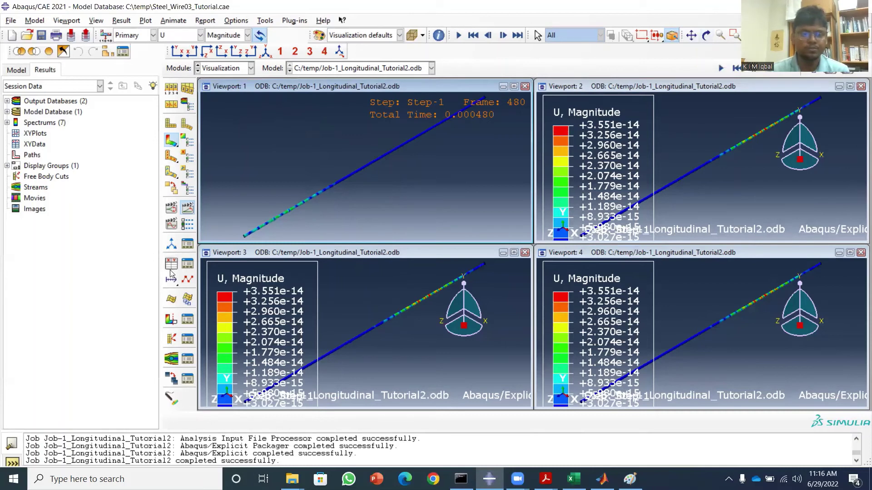
# Step: Plot the history output of spatial acceleration A3 at Node 4 in SET-FRONT in Viewport 2
pyautogui.click(592, 91)
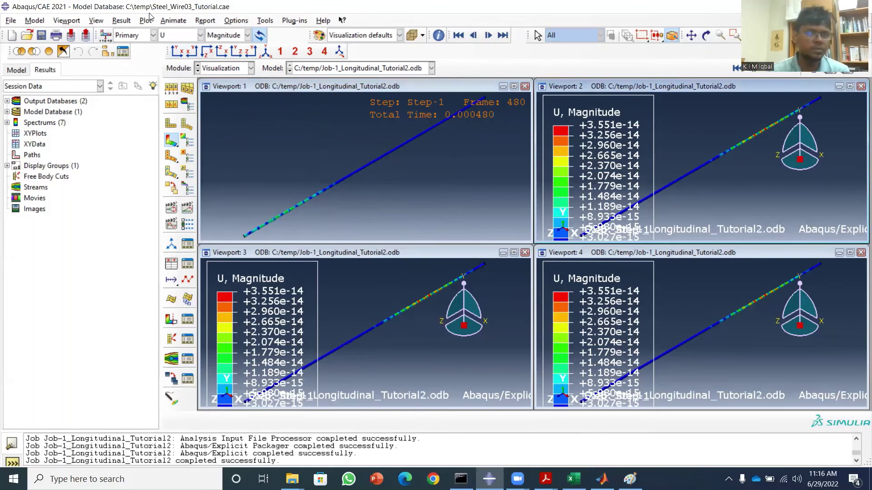
pyautogui.click(127, 22)
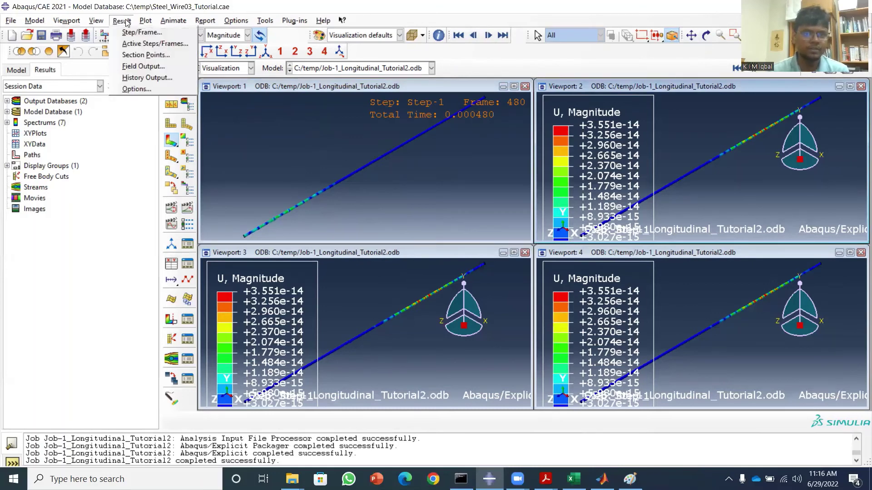
pyautogui.click(147, 79)
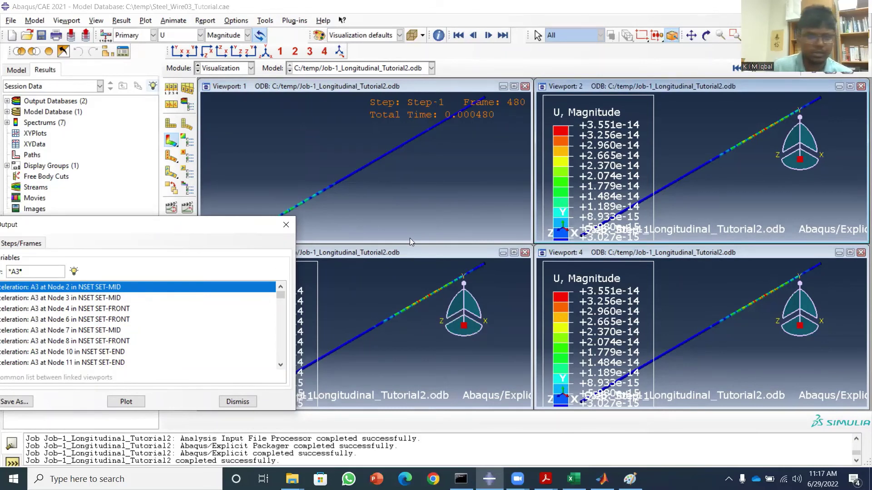
pyautogui.click(115, 312)
pyautogui.click(125, 402)
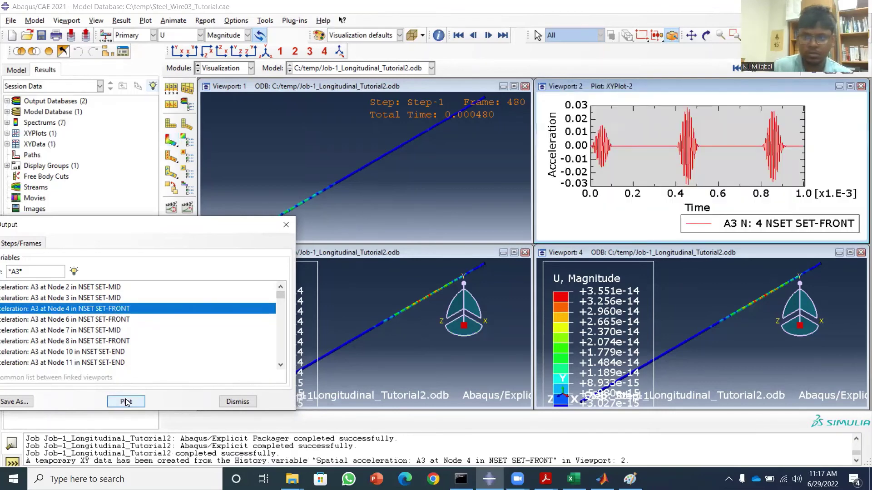
# Step: Plot the spatial acceleration A3 at Node 2 in SET-MID in Viewport 3
pyautogui.moveTo(202, 227); pyautogui.dragTo(242, 117)
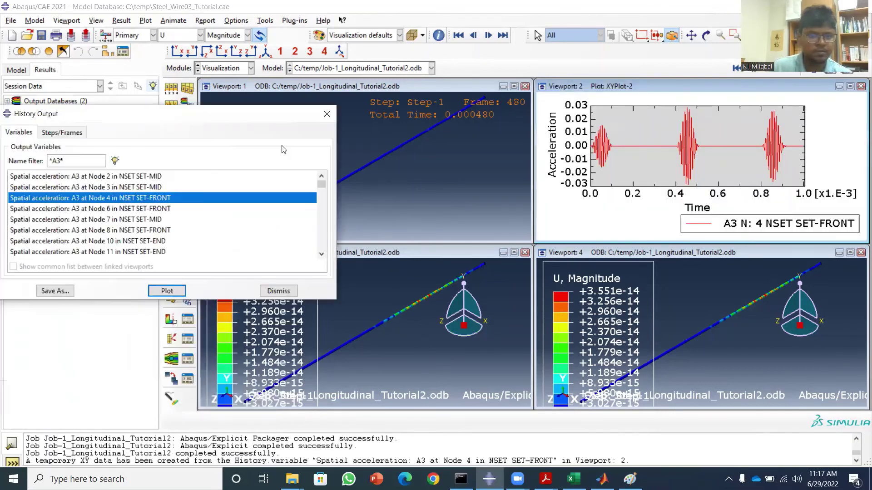
pyautogui.click(388, 253)
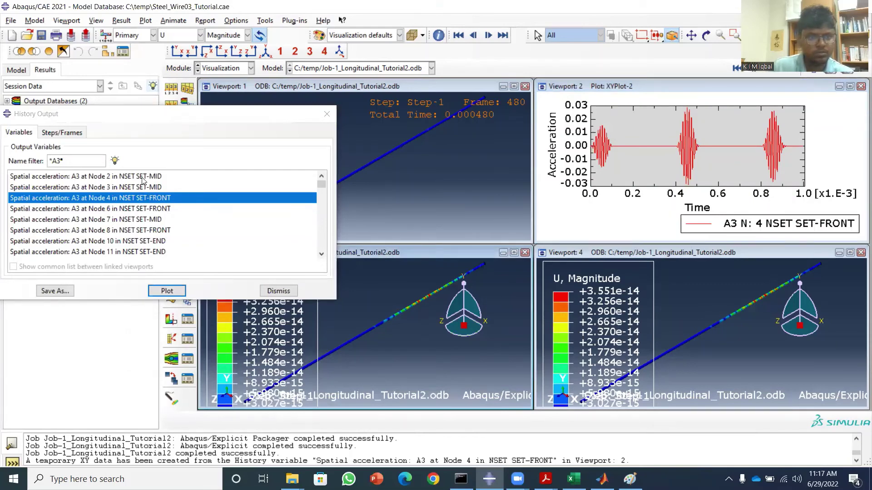
pyautogui.click(142, 177)
pyautogui.click(167, 291)
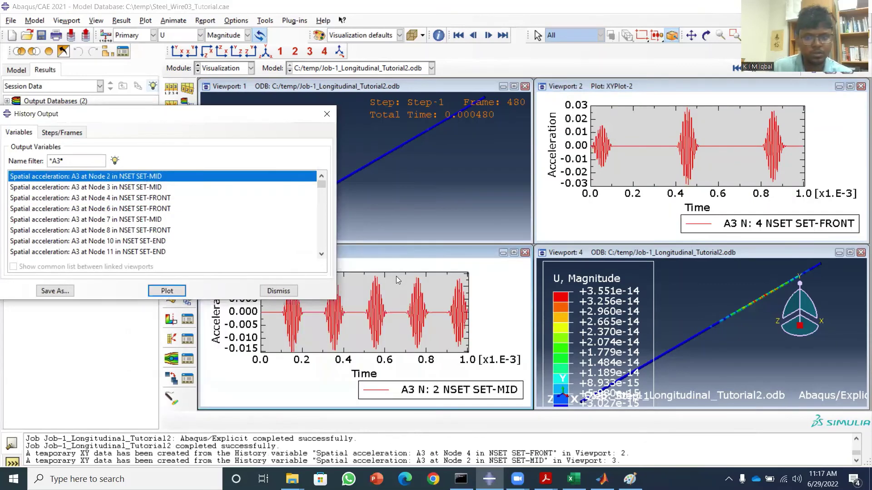
# Step: Plot the spatial acceleration A3 at Node 10 in SET-END in Viewport 4 and close the history output
pyautogui.click(652, 253)
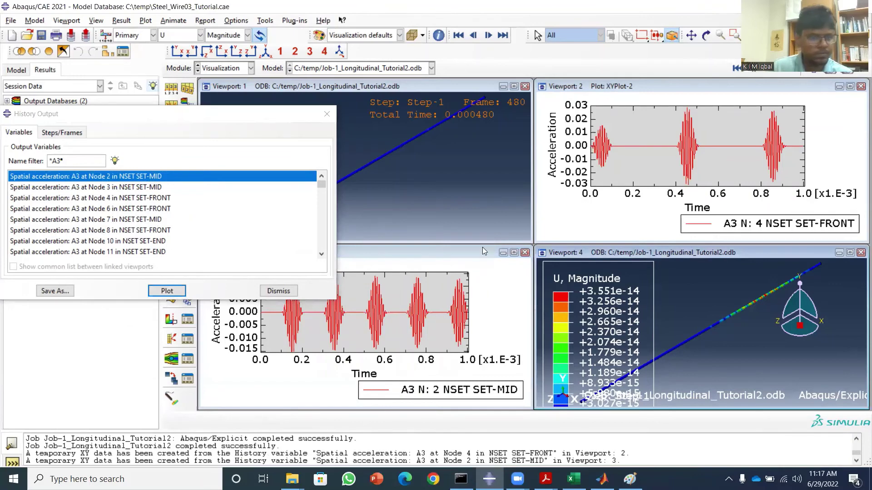
pyautogui.click(142, 241)
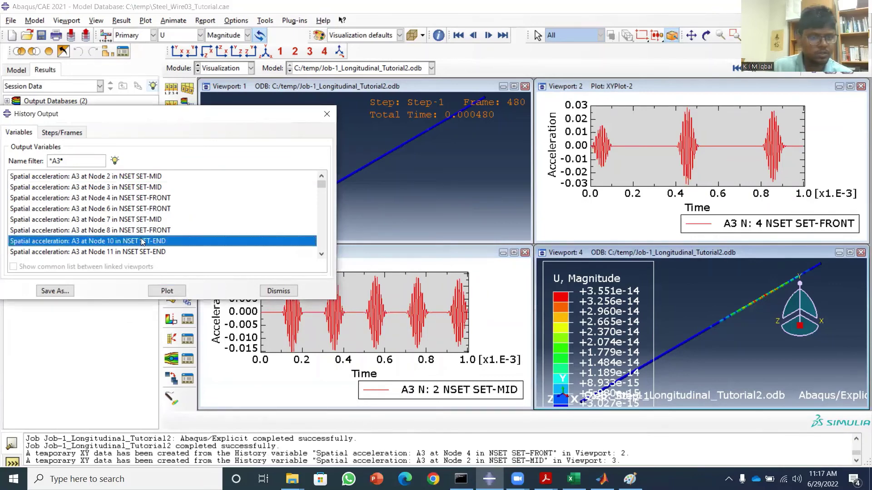
pyautogui.click(167, 291)
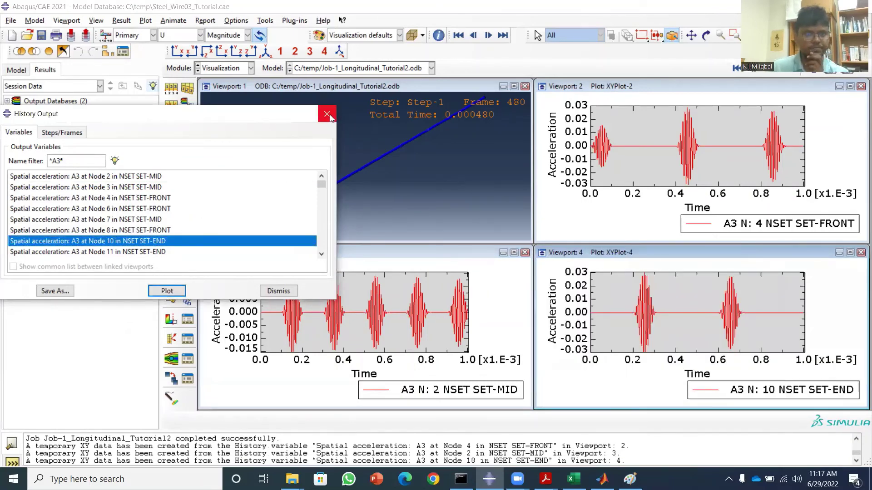
pyautogui.click(327, 114)
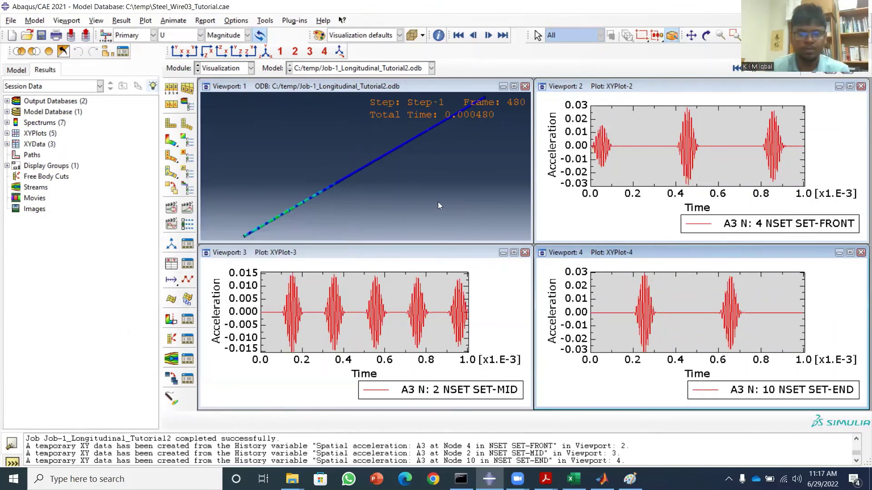
# Step: Rotate the wire in Viewport 1 so that it lies closer to horizontal
pyautogui.click(705, 38)
pyautogui.moveTo(247, 217); pyautogui.dragTo(435, 156)
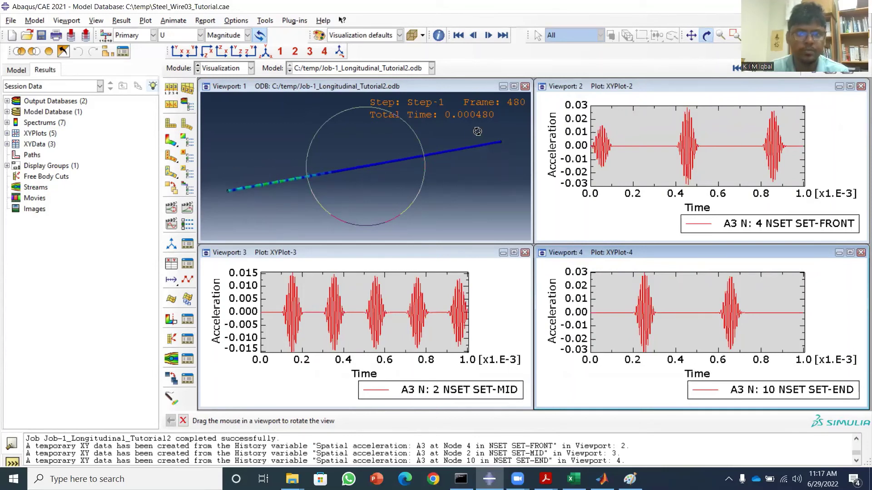
pyautogui.click(707, 36)
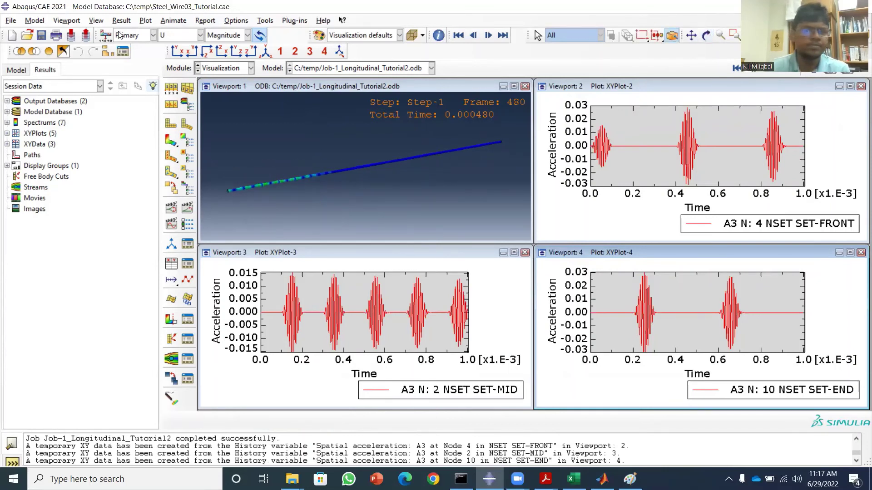
# Step: Link the four viewports and run the time history animation of the wire and acceleration plots, stopping and restarting it
pyautogui.click(67, 21)
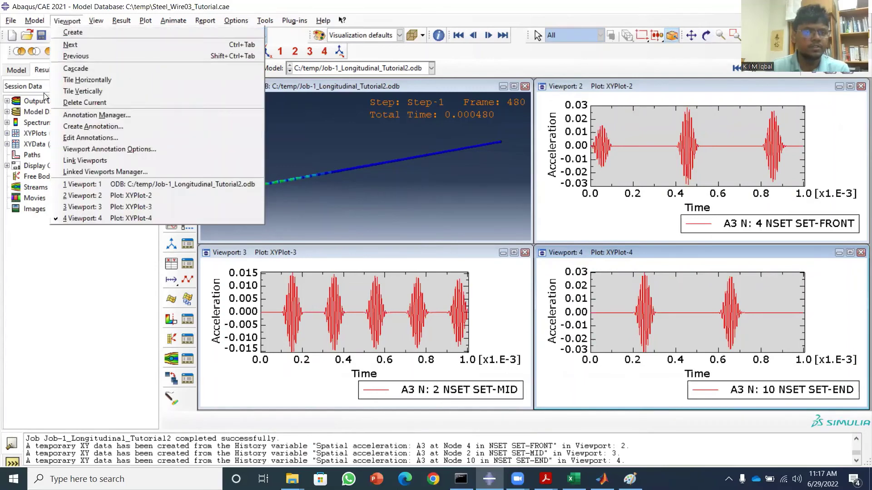
pyautogui.click(81, 161)
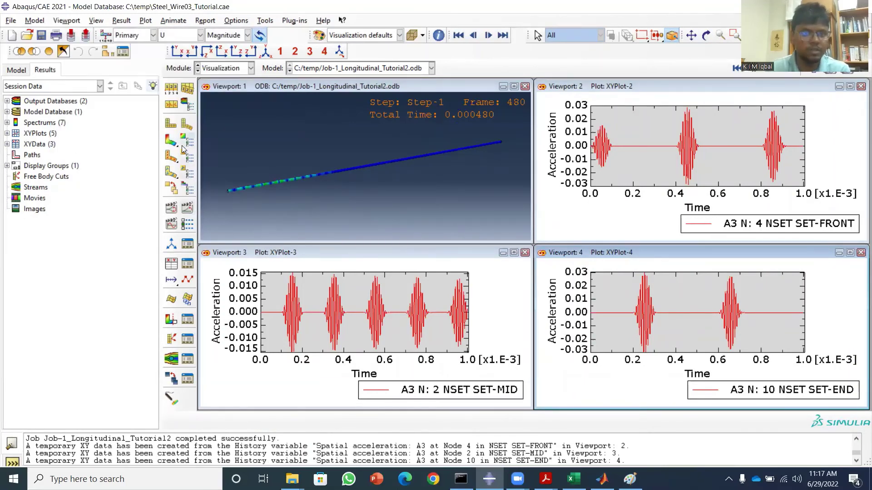
pyautogui.click(187, 210)
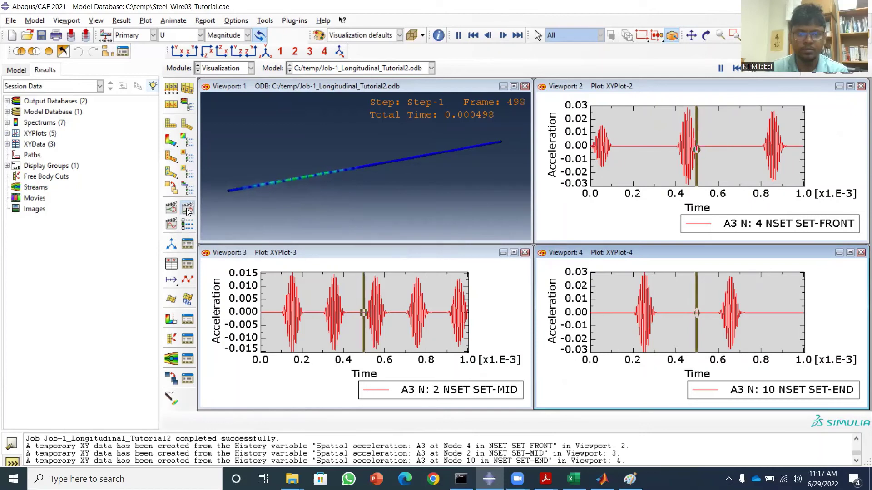
pyautogui.click(187, 209)
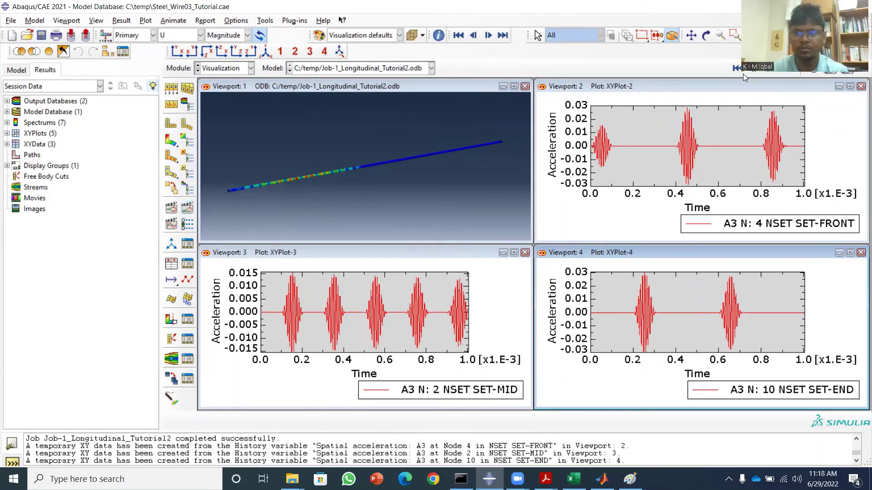
pyautogui.click(188, 210)
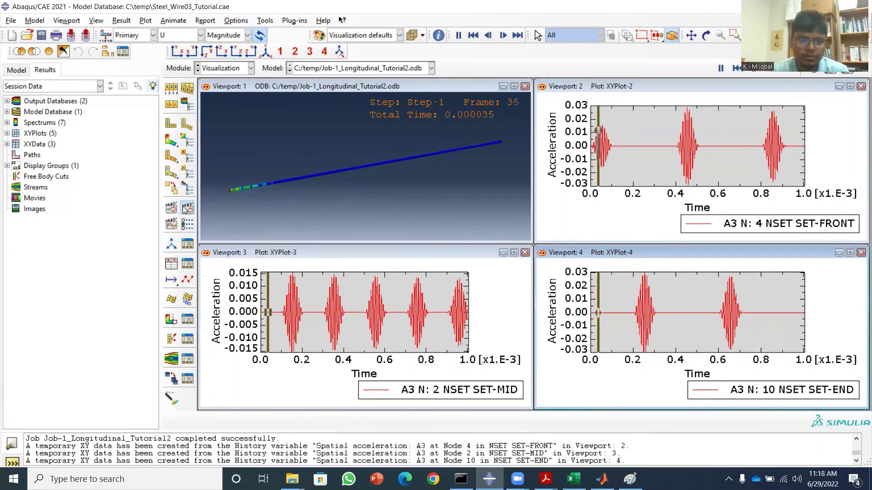
pyautogui.click(186, 208)
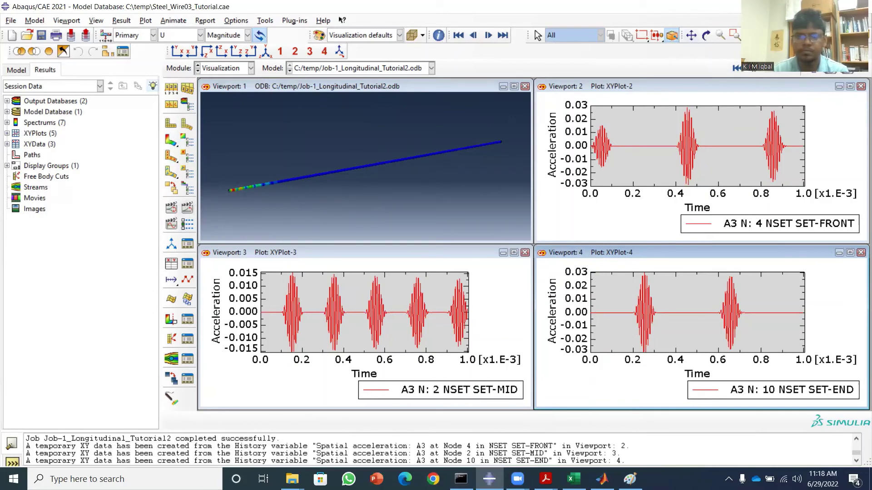
# Step: Replay the linked time history animation, pause it at about frame 793, and unlink the viewports
pyautogui.click(189, 212)
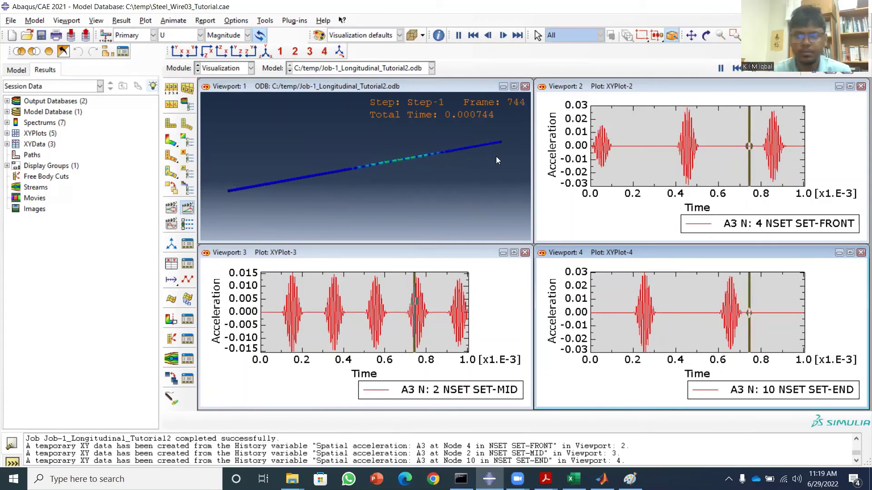
pyautogui.click(721, 70)
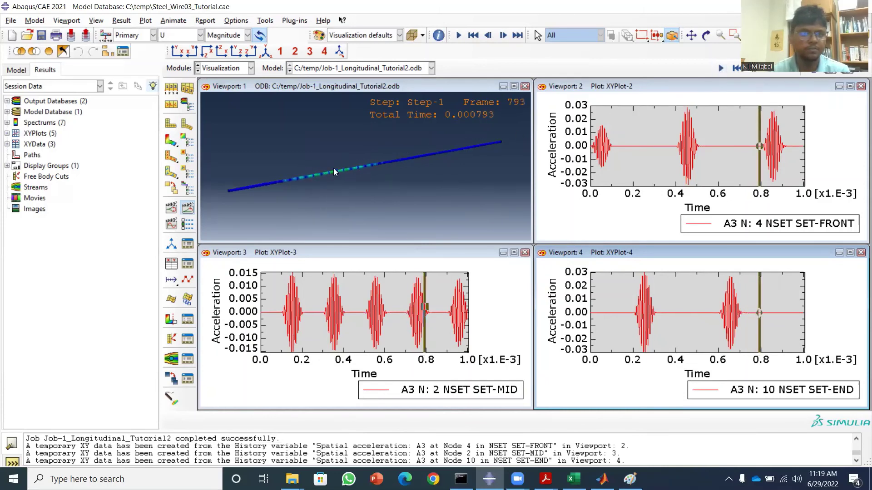
pyautogui.click(67, 20)
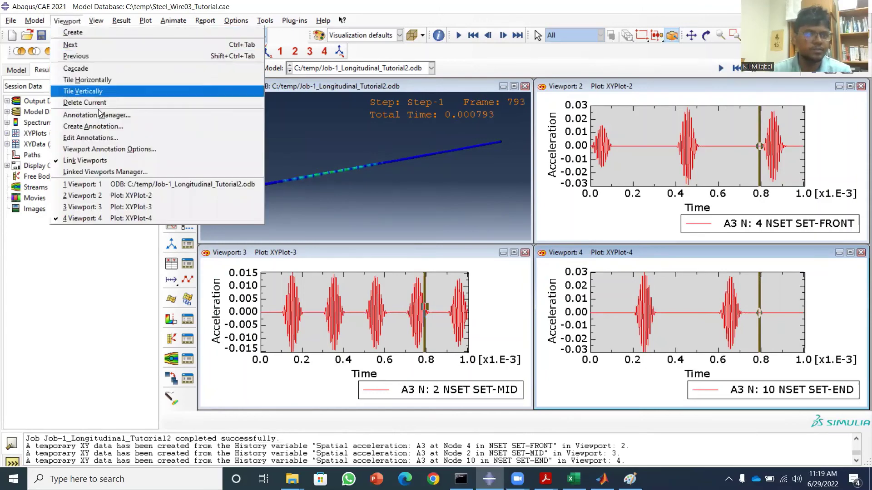
pyautogui.click(99, 161)
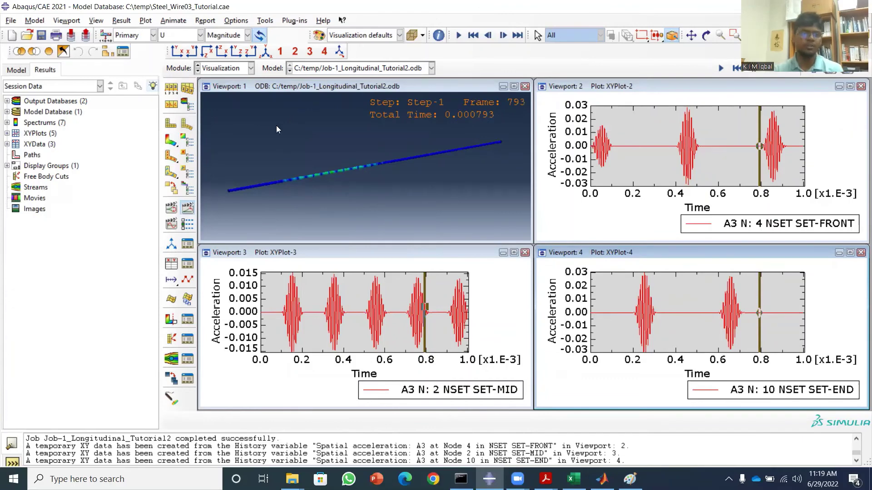
# Step: Relink the viewports, run the time history animation of the wire and acceleration plots, and stop it
pyautogui.click(67, 21)
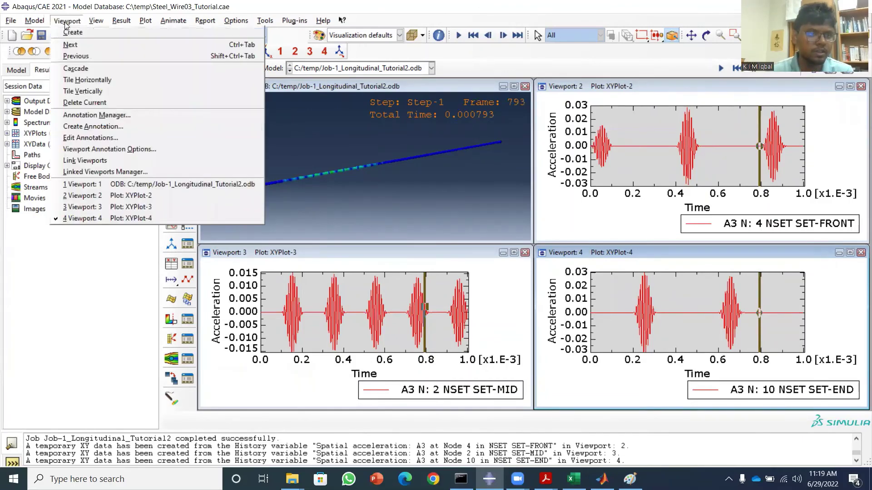
pyautogui.click(100, 162)
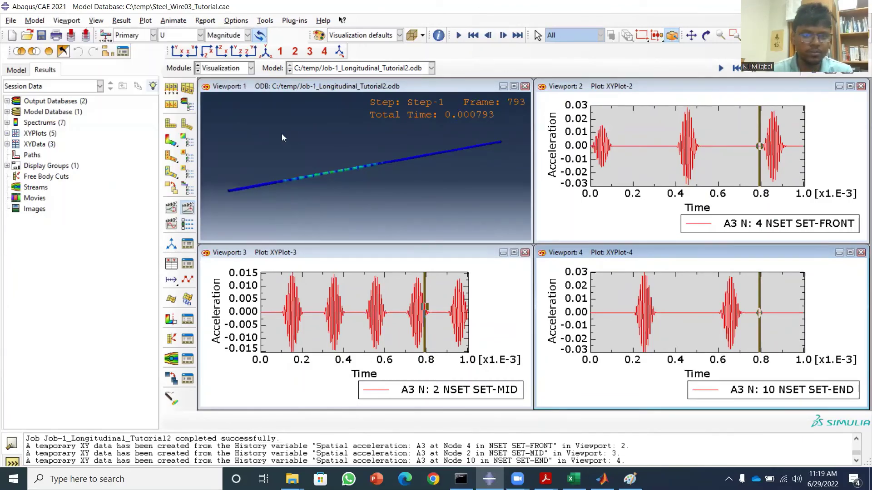
pyautogui.click(188, 209)
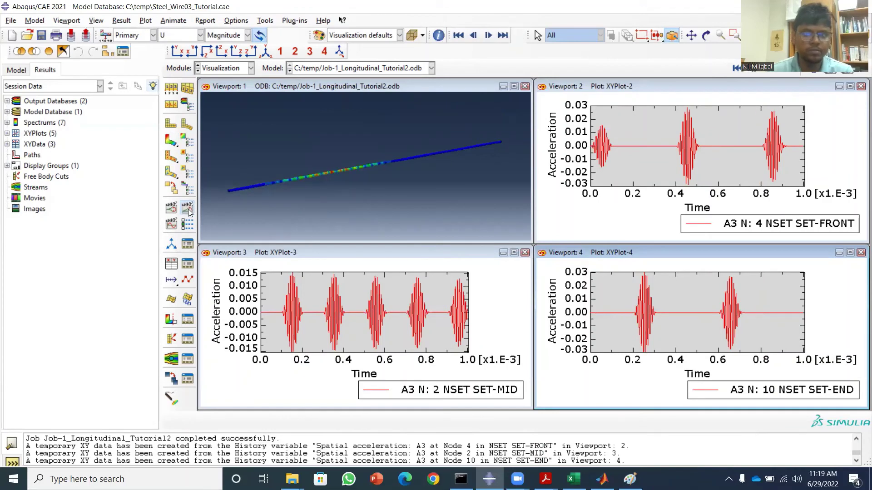
pyautogui.click(729, 68)
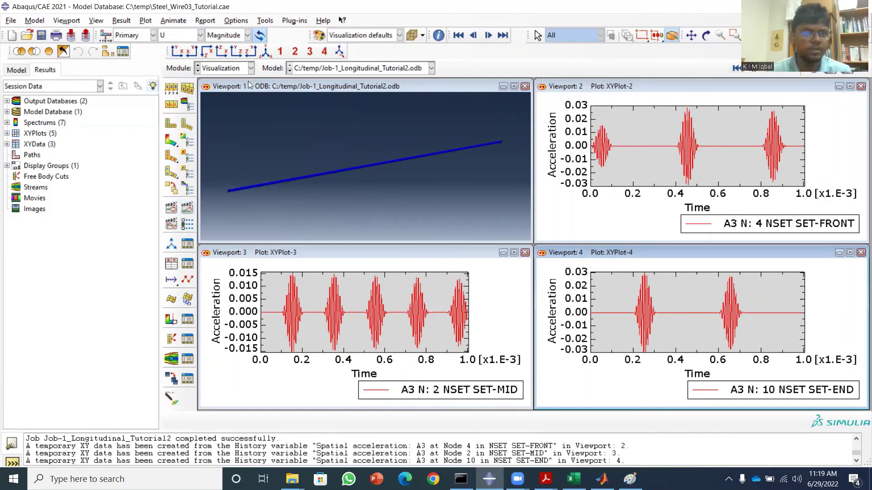
# Step: Save the animation of all viewports as AVI file Longitudinal_Tutorial2 at 25 frames/sec, saving it a second time with overwriting
pyautogui.click(173, 21)
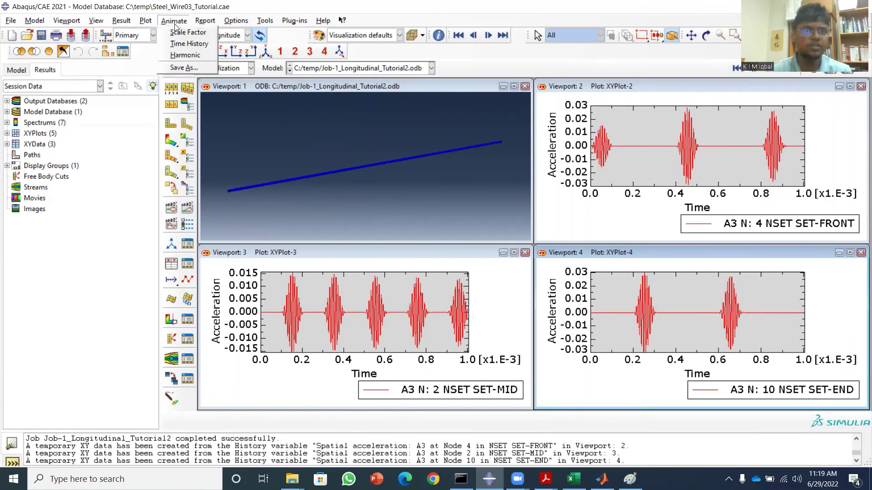
pyautogui.click(180, 69)
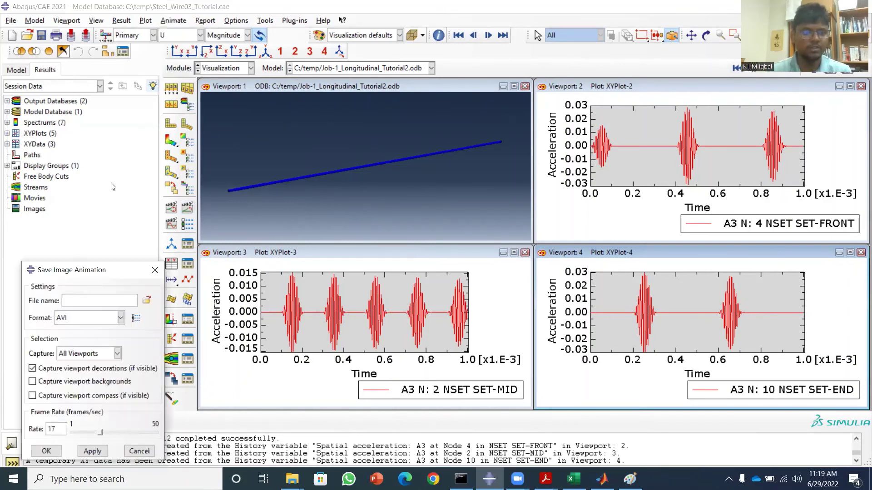
pyautogui.moveTo(87, 275); pyautogui.dragTo(80, 204)
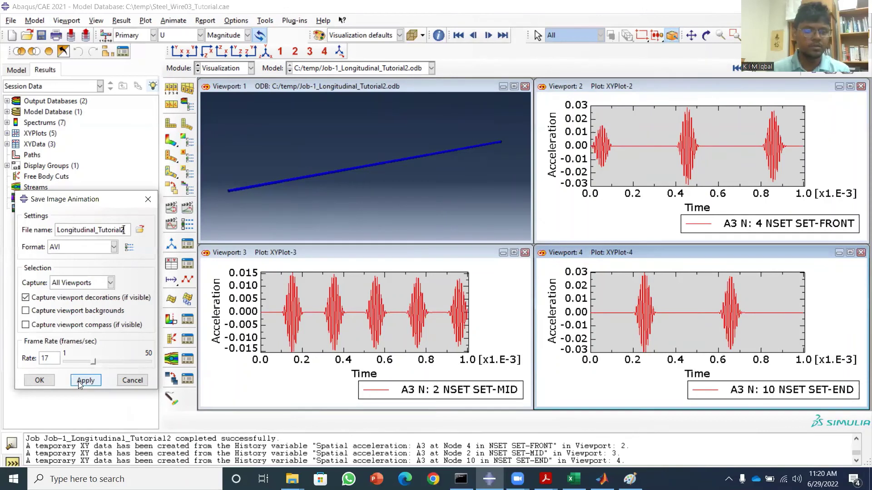
pyautogui.moveTo(94, 366); pyautogui.dragTo(106, 366)
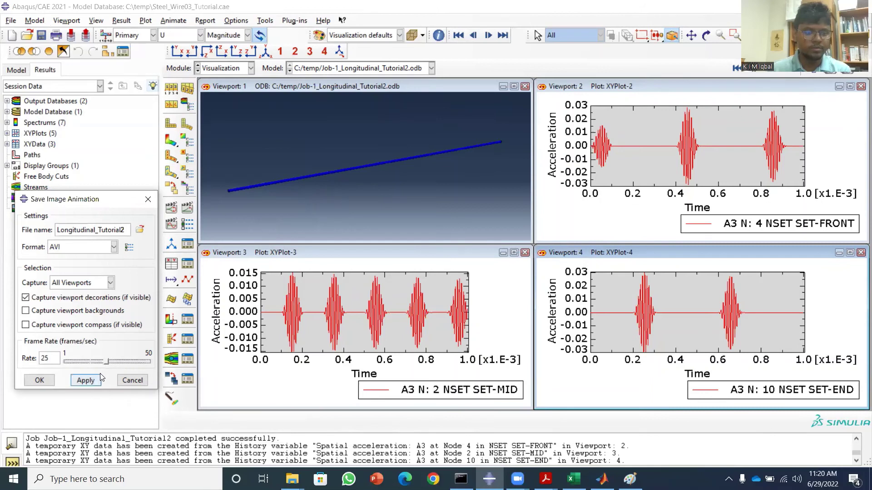
pyautogui.click(88, 380)
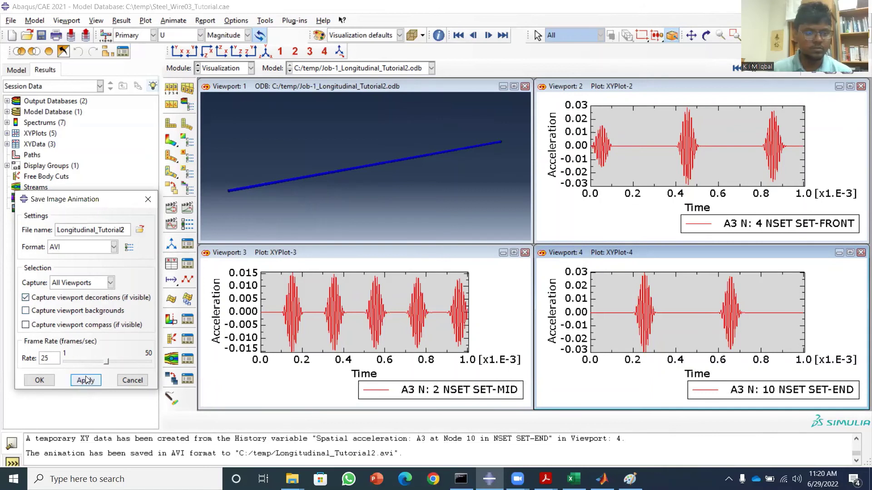
pyautogui.click(39, 380)
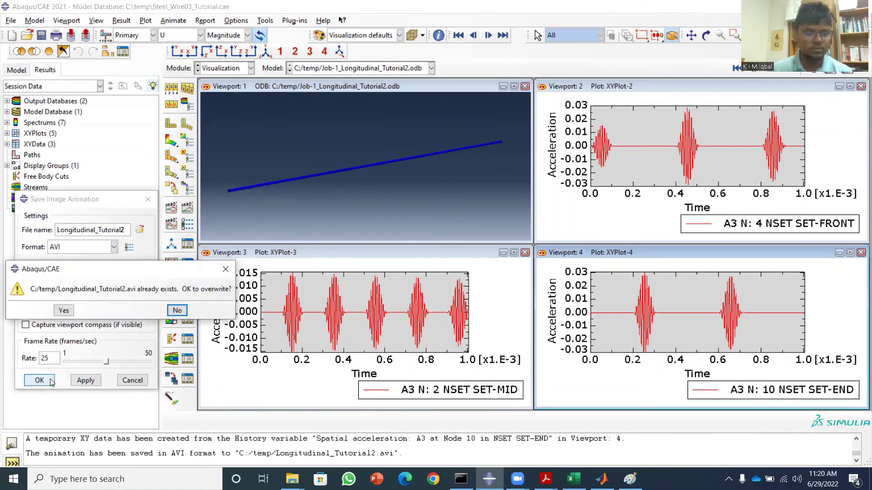
pyautogui.click(63, 311)
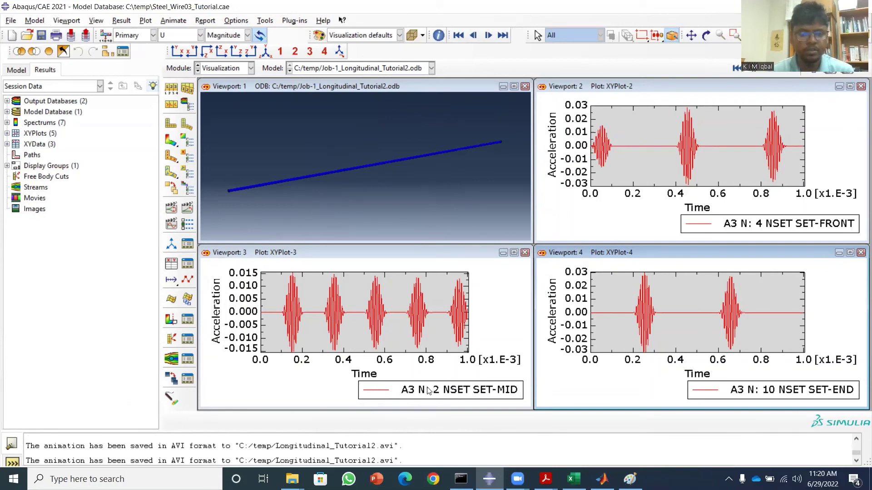
# Step: Unlink the viewports and save the spatial acceleration A3 at Node 2 in SET-MID as XY data, as is and without plotting
pyautogui.click(64, 23)
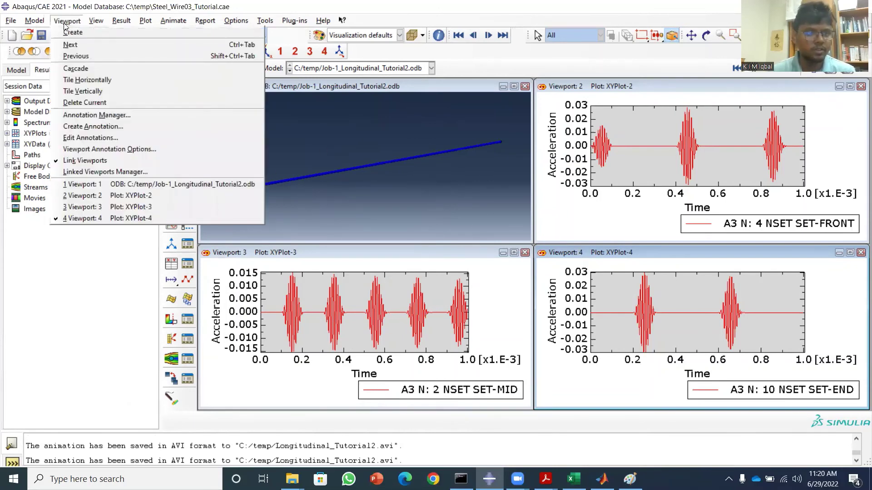
pyautogui.click(72, 162)
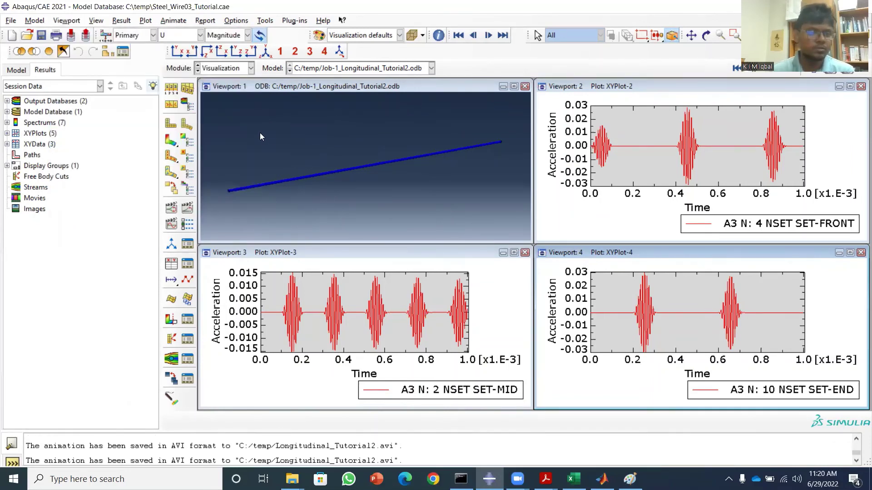
pyautogui.click(170, 265)
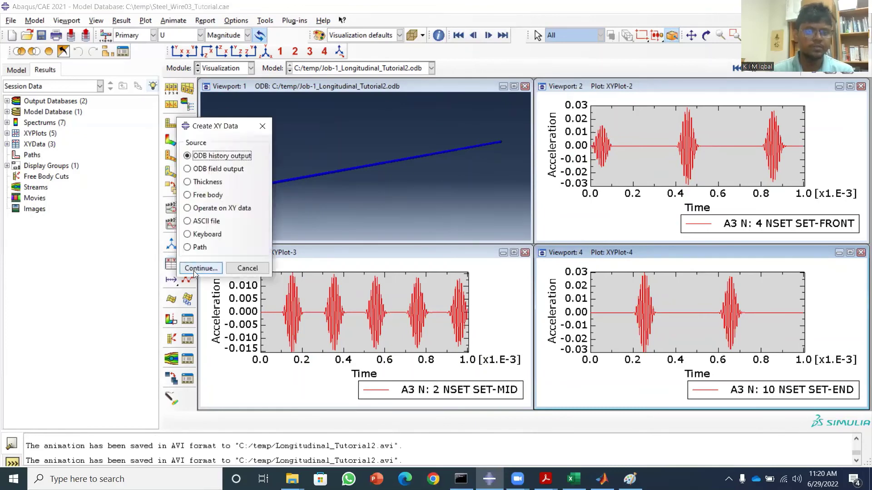
pyautogui.click(196, 269)
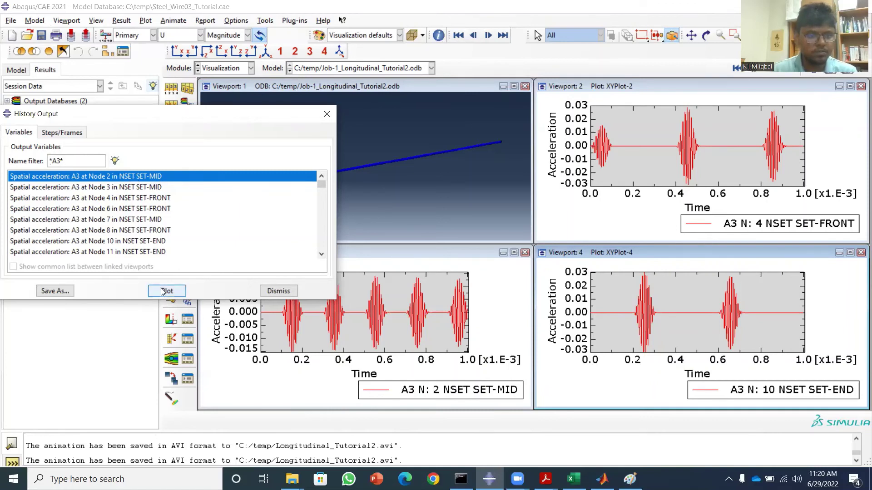
pyautogui.click(59, 291)
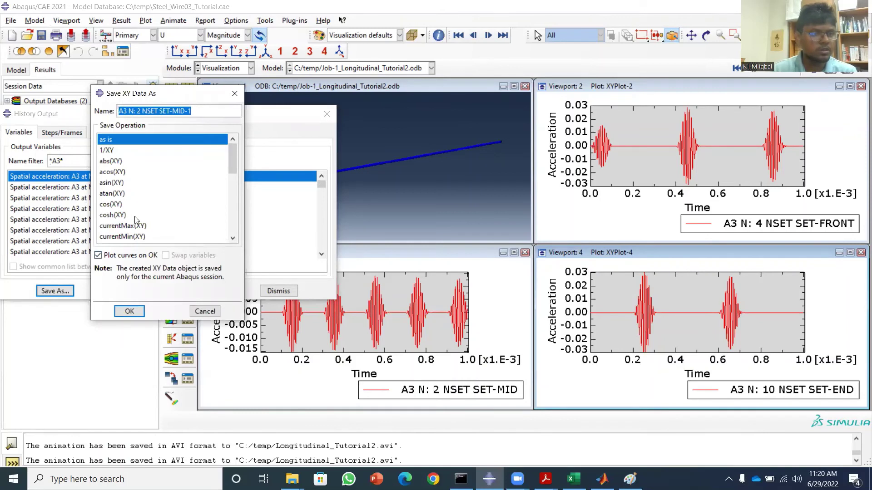
pyautogui.scroll(-6, 136, 211)
pyautogui.scroll(2, 153, 205)
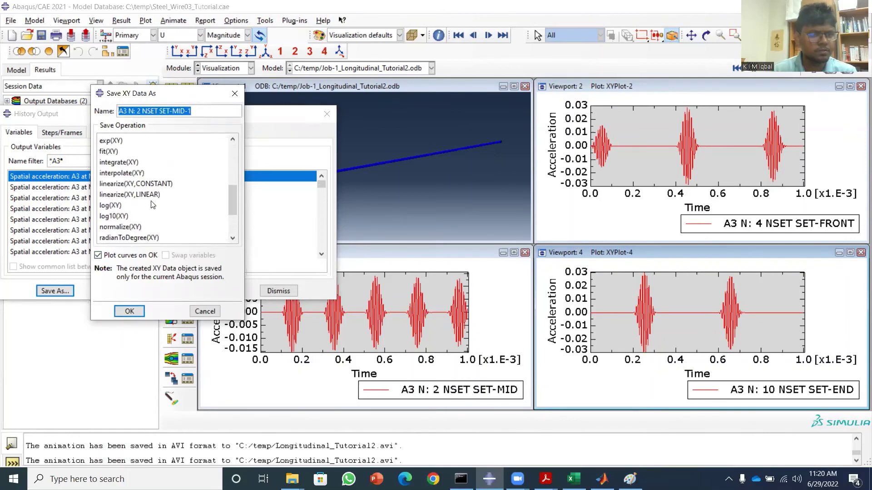
pyautogui.scroll(-2, 152, 205)
pyautogui.scroll(7, 154, 204)
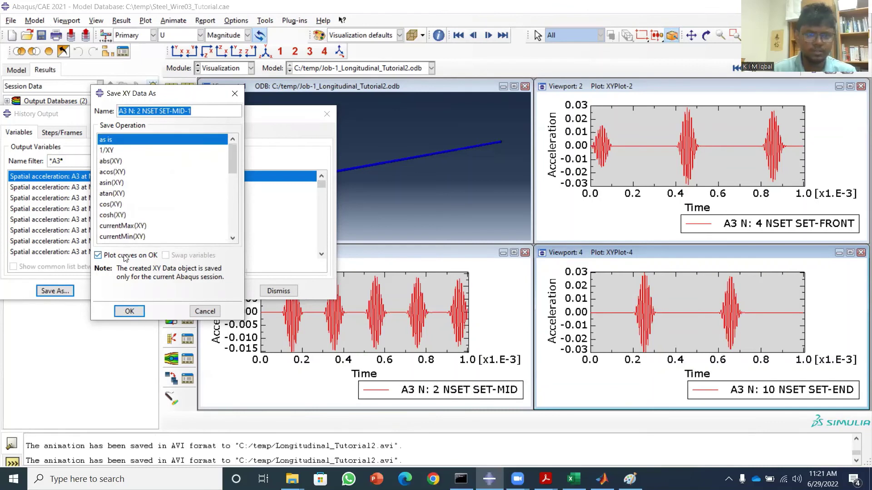
pyautogui.click(100, 256)
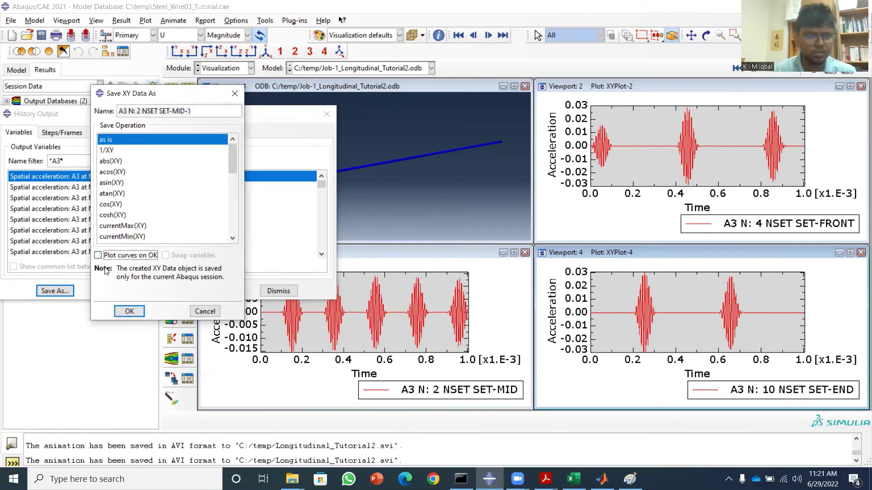
pyautogui.click(128, 312)
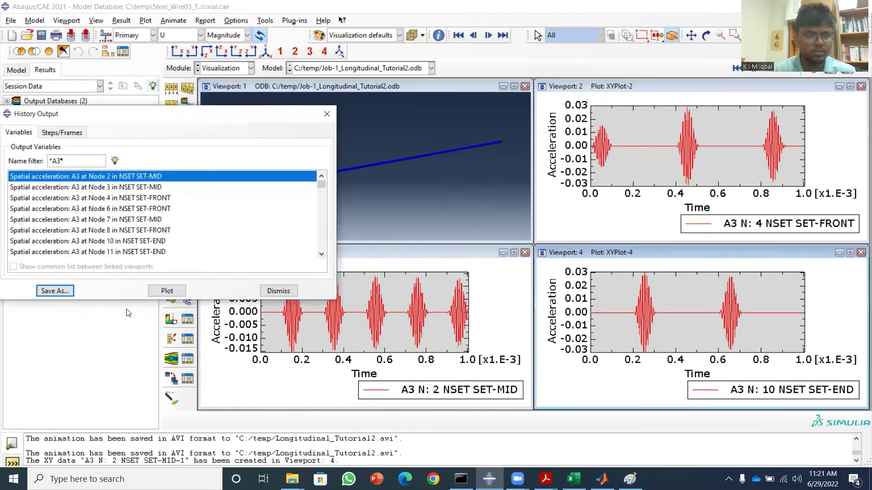
# Step: Save the spatial acceleration A3 at Node 4 in SET-FRONT as XY data without plotting the curve
pyautogui.click(106, 198)
pyautogui.click(56, 291)
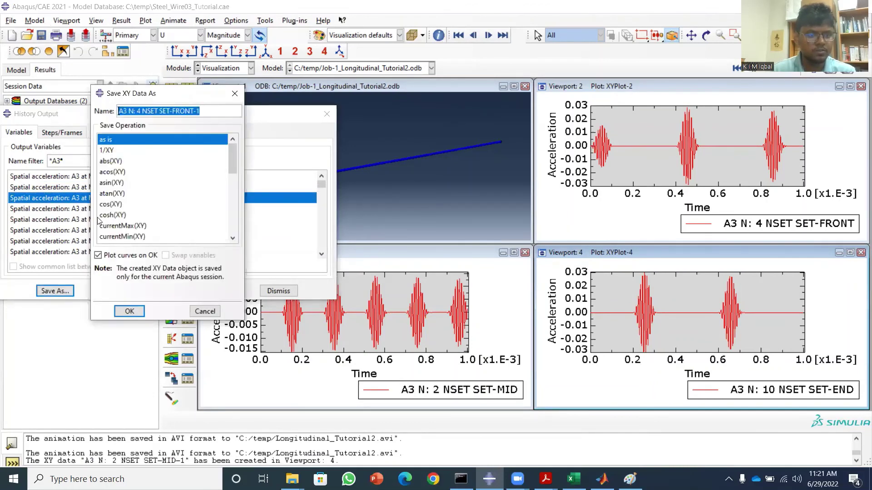
pyautogui.click(99, 255)
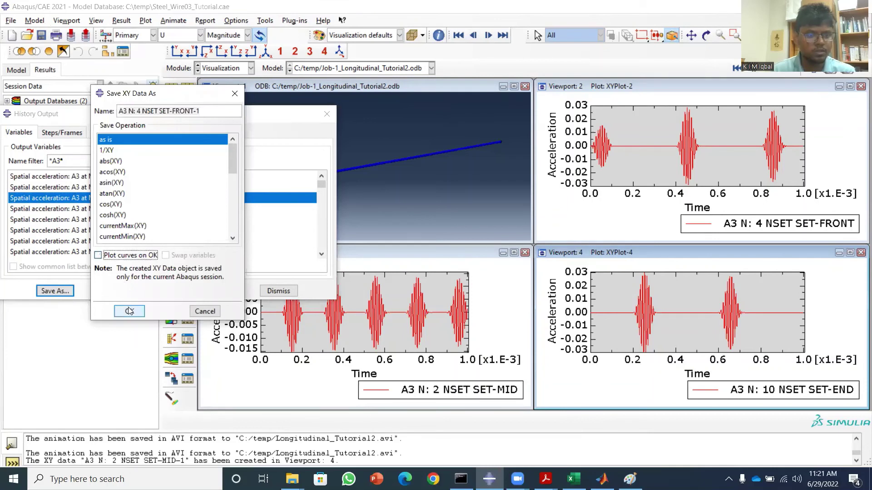
pyautogui.click(129, 311)
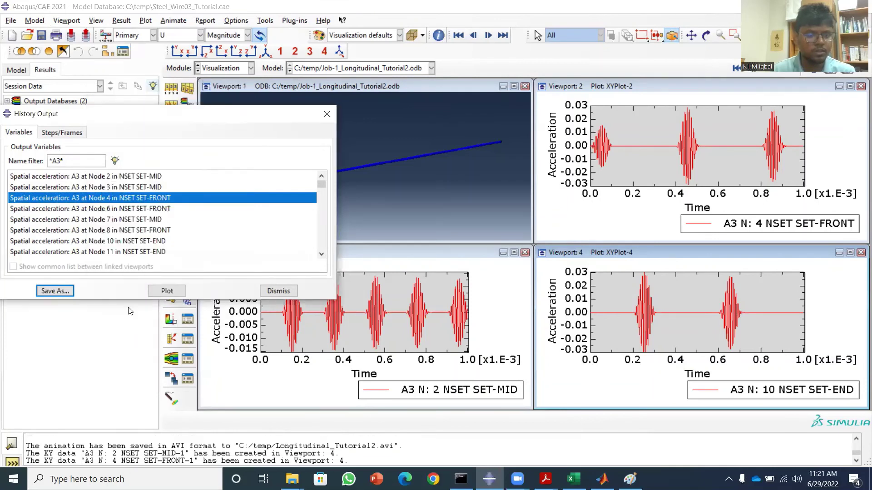
# Step: Save the spatial acceleration A3 at Node 10 in SET-END as XY data without plotting, and close the history output
pyautogui.click(145, 242)
pyautogui.click(55, 291)
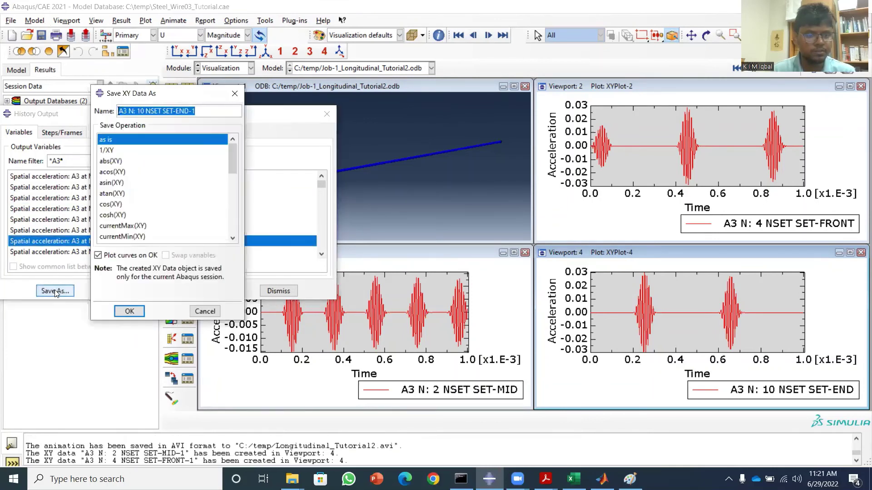
pyautogui.click(98, 256)
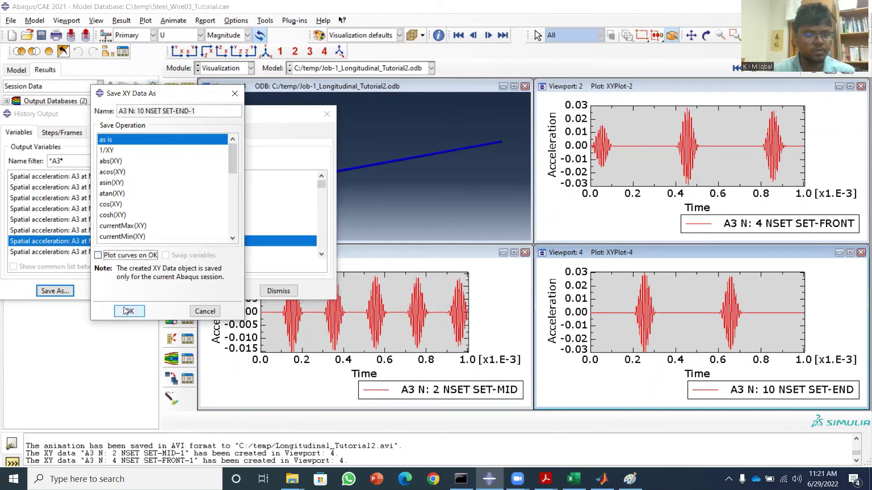
pyautogui.click(129, 311)
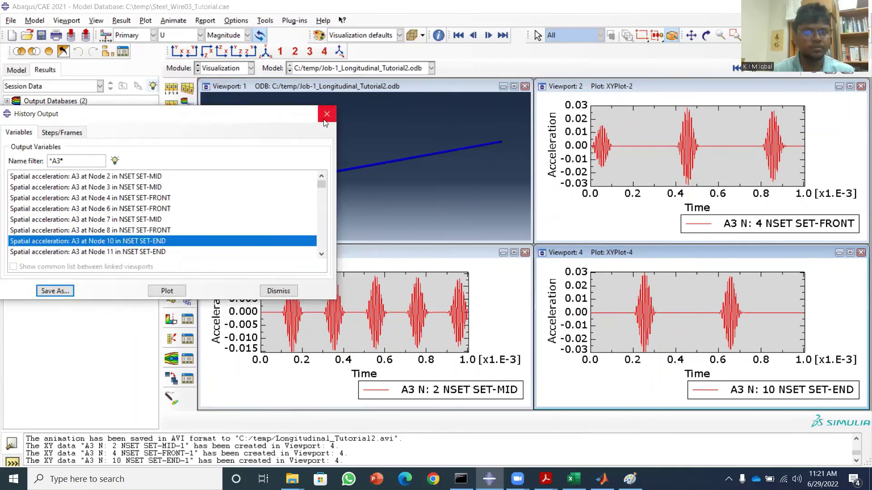
pyautogui.click(325, 118)
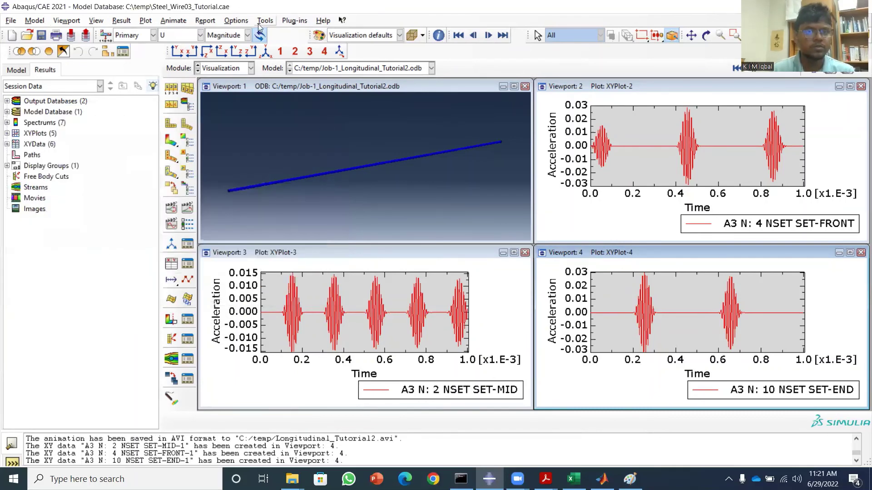
# Step: Transfer the saved A3 XY data of Node 2 in SET-MID from Abaqus/CAE to Excel with Excel Utilities
pyautogui.click(282, 21)
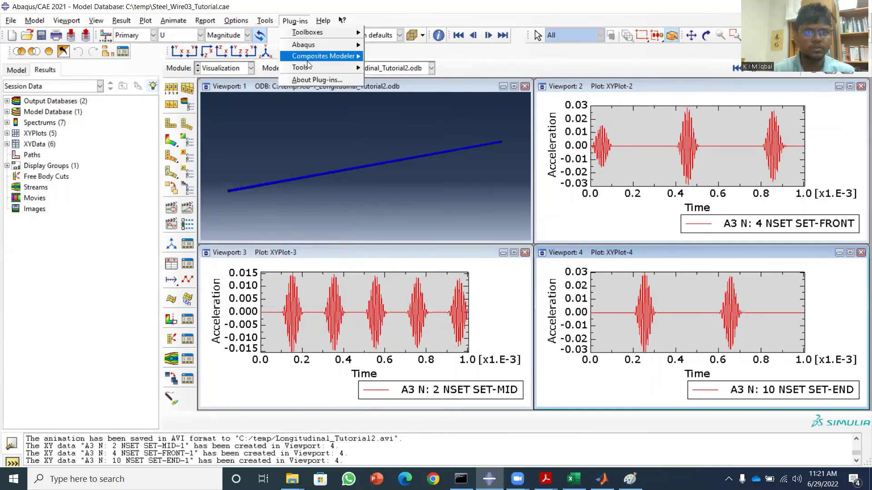
pyautogui.moveTo(313, 66)
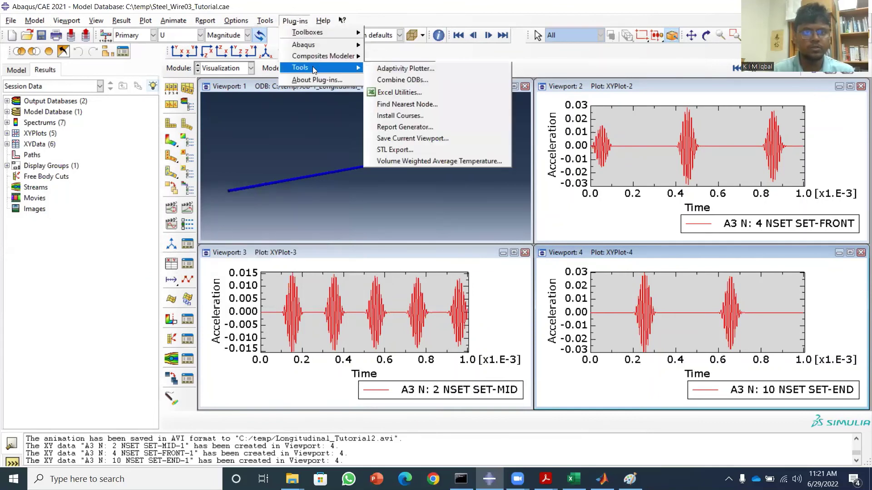
pyautogui.click(399, 92)
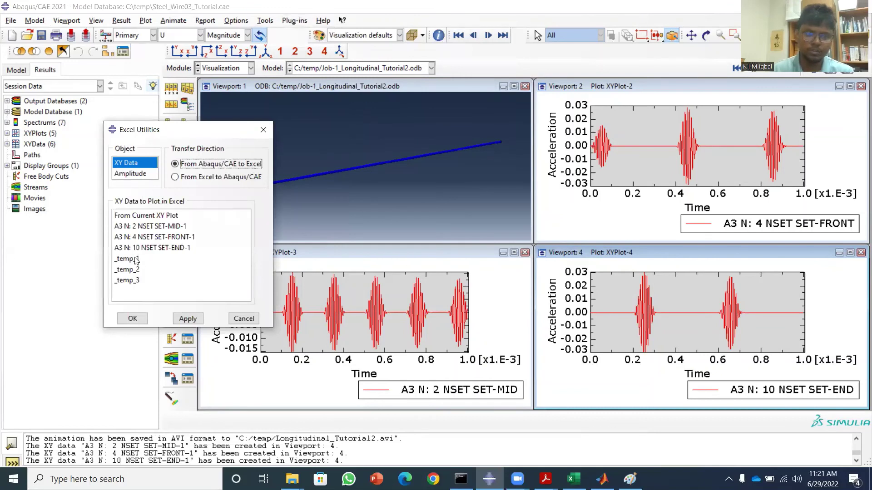
pyautogui.click(146, 226)
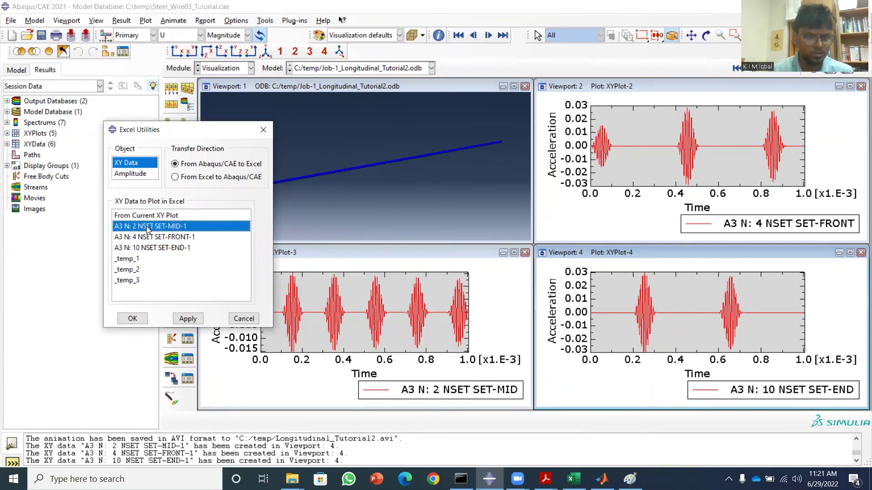
pyautogui.click(132, 319)
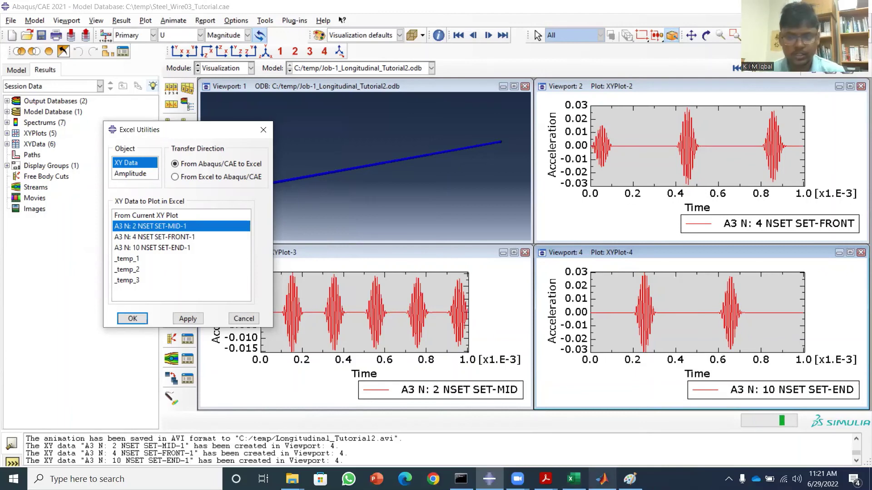
# Step: Switch to MATLAB and run ClcSpeed.m with Young's modulus 200E9, Poisson ratio 0.3 and density 7850
pyautogui.click(593, 477)
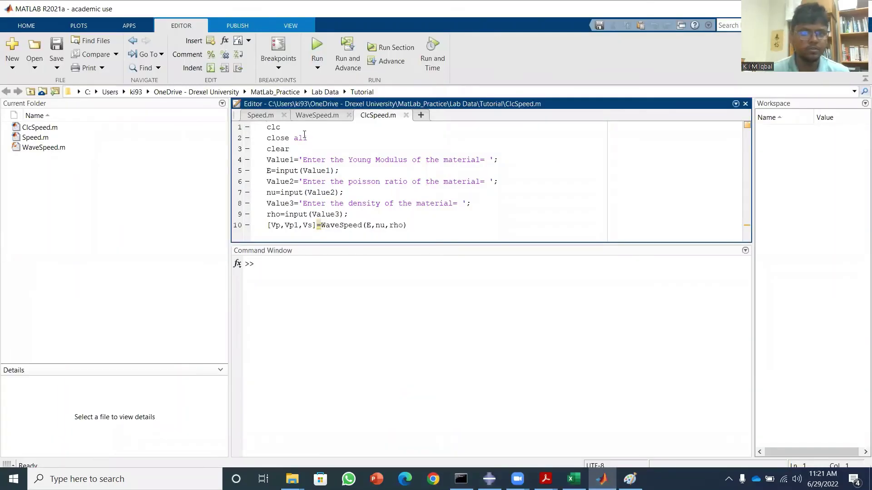
pyautogui.click(316, 48)
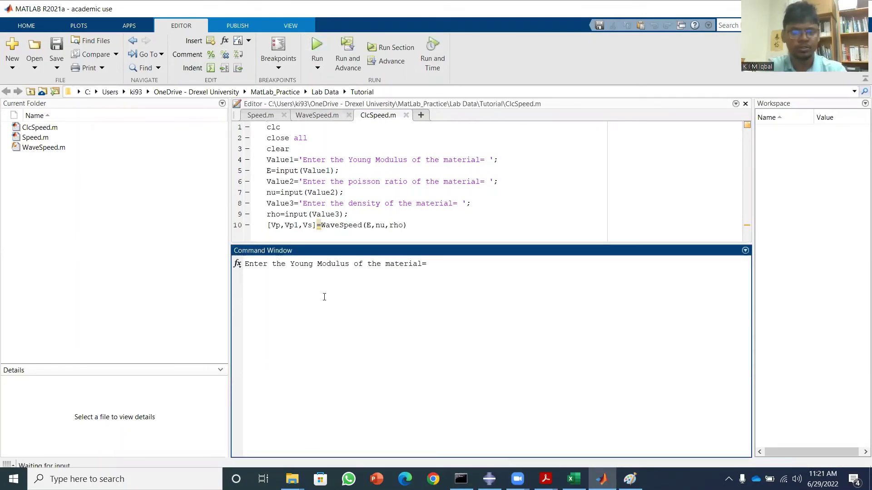
pyautogui.write('209')
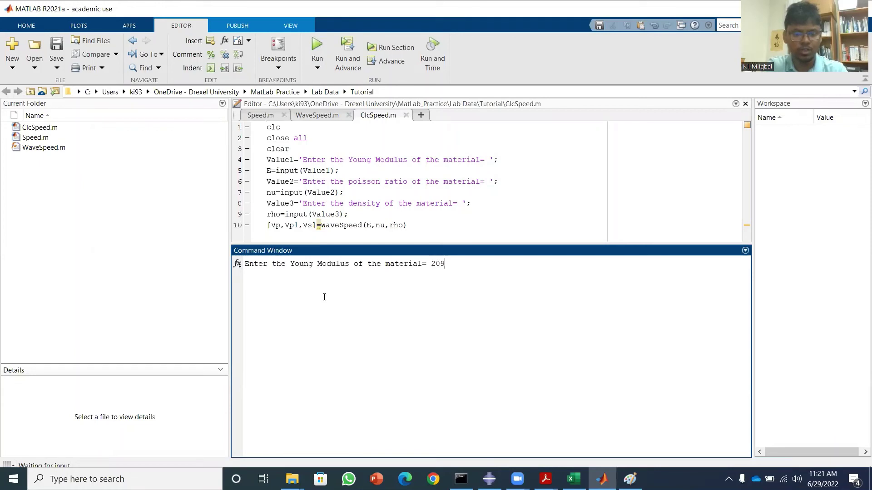
pyautogui.press('BackSpace')
pyautogui.write('0E9')
pyautogui.press('Return')
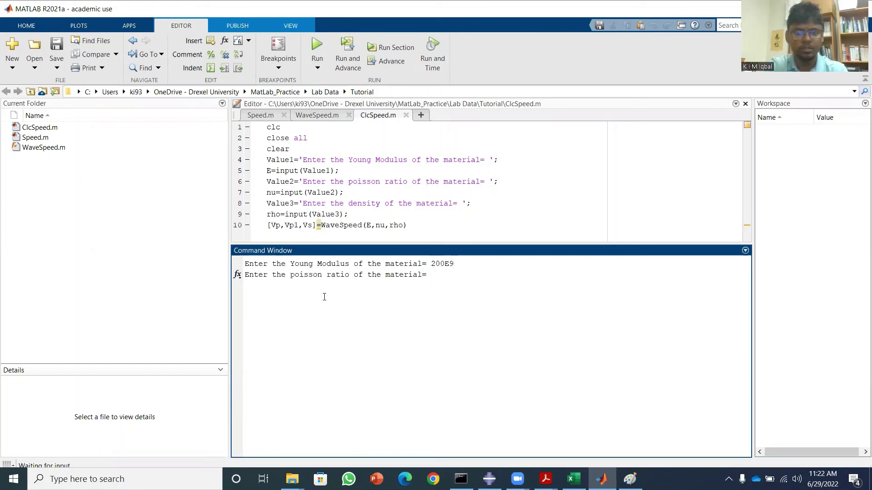
pyautogui.write('0.3')
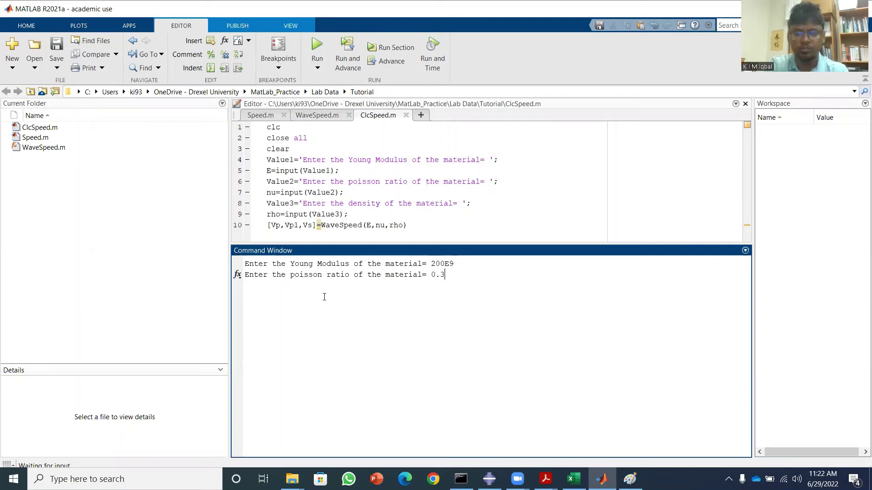
pyautogui.press('Return')
pyautogui.write('7850')
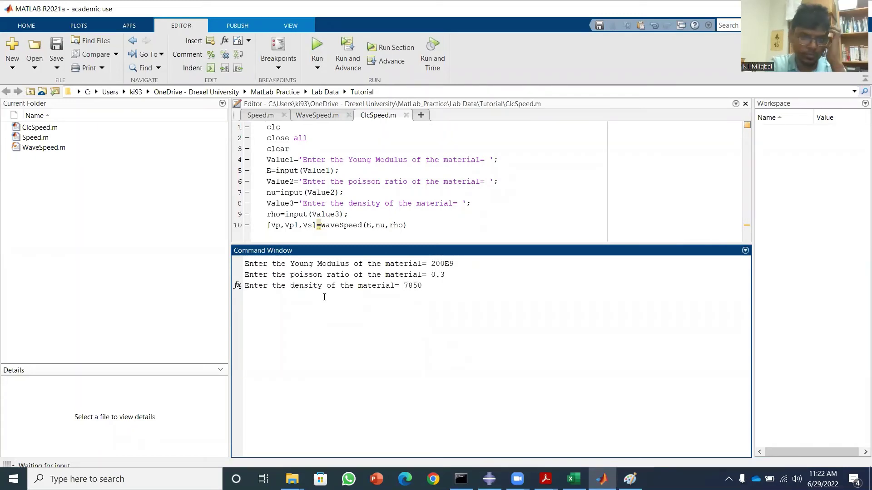
pyautogui.press('Return')
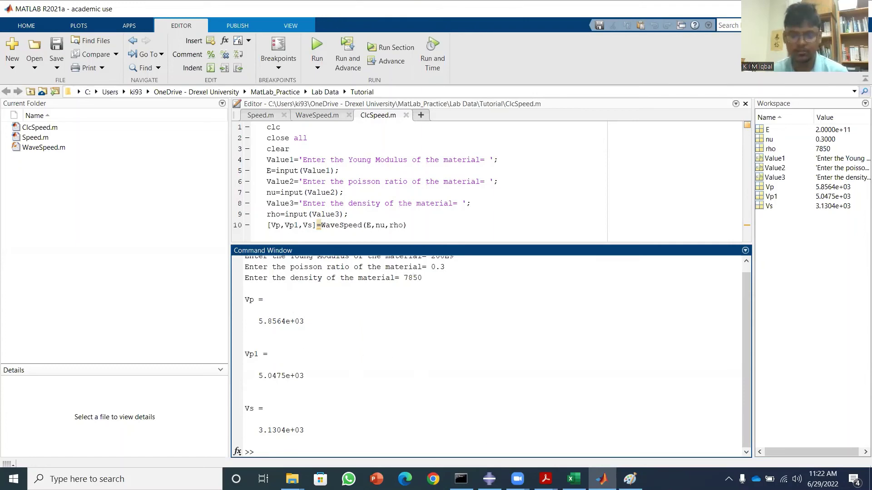
# Step: Run Speed.m and pick a time window from about 0.92e-4 to 2.9e-4 s on the three acceleration plots in Figure 1
pyautogui.hotkey('alt', 'Tab')
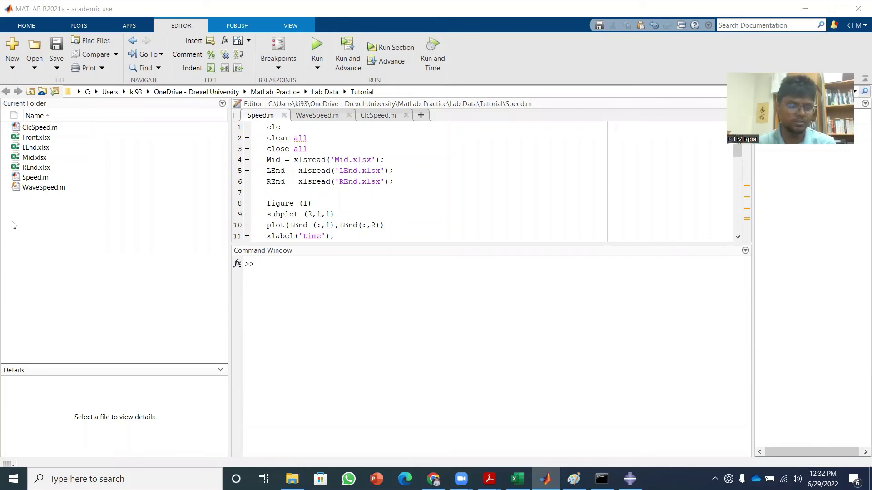
pyautogui.click(384, 143)
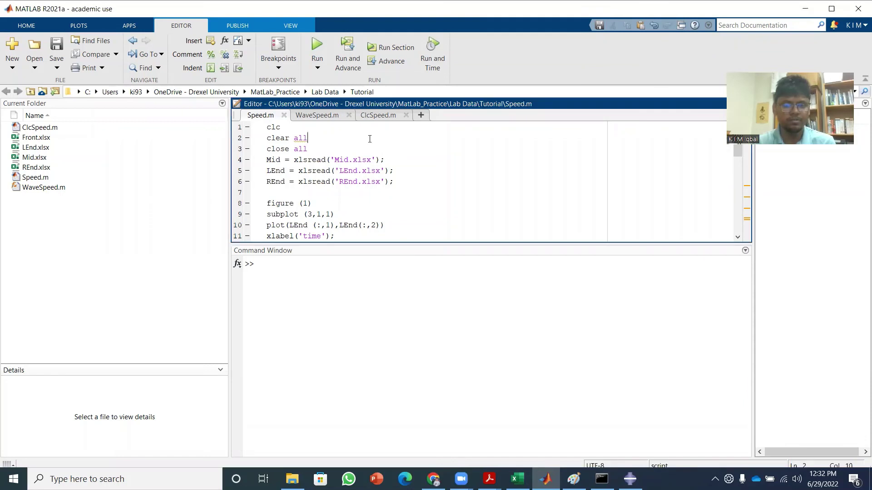
pyautogui.click(317, 43)
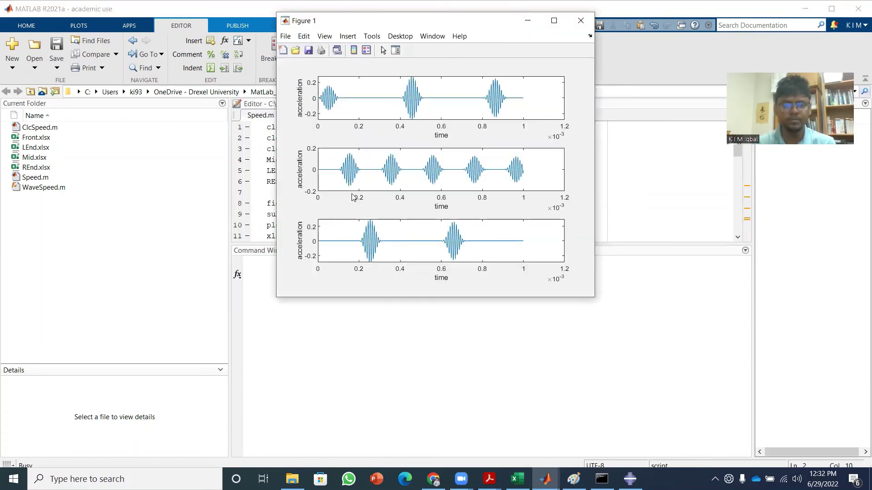
pyautogui.click(554, 21)
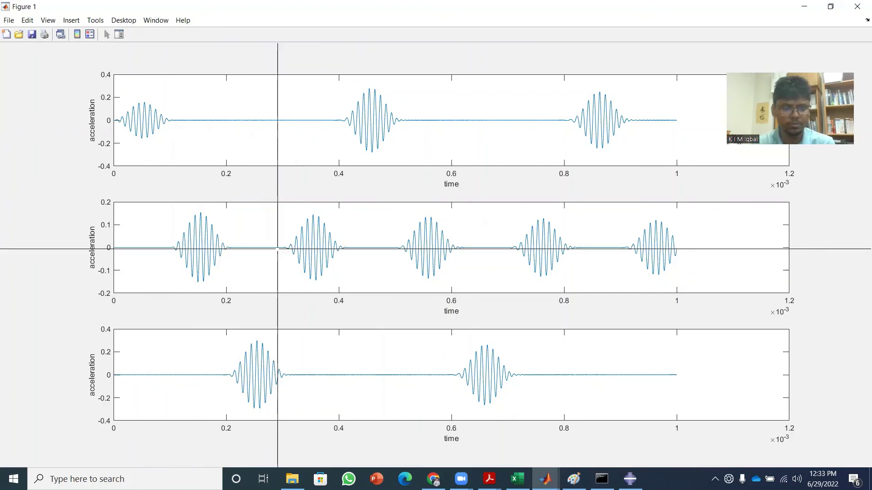
pyautogui.click(278, 249)
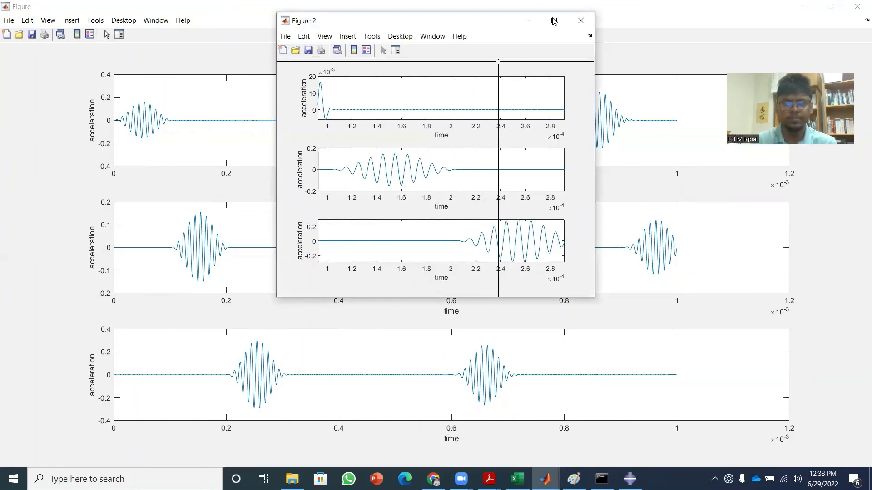
# Step: Pick the wave arrivals on the Mid and REnd plots in Figure 2, the REnd one at about 2.06e-4 s, and close both figures
pyautogui.click(553, 21)
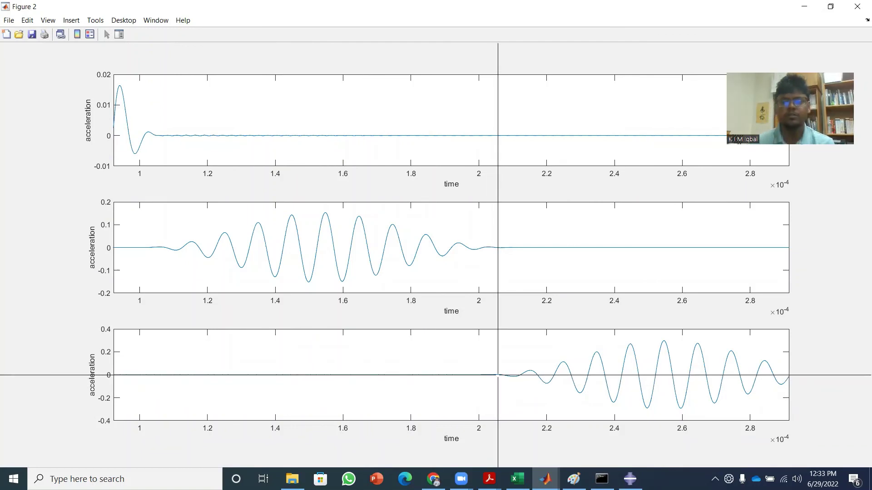
pyautogui.click(481, 375)
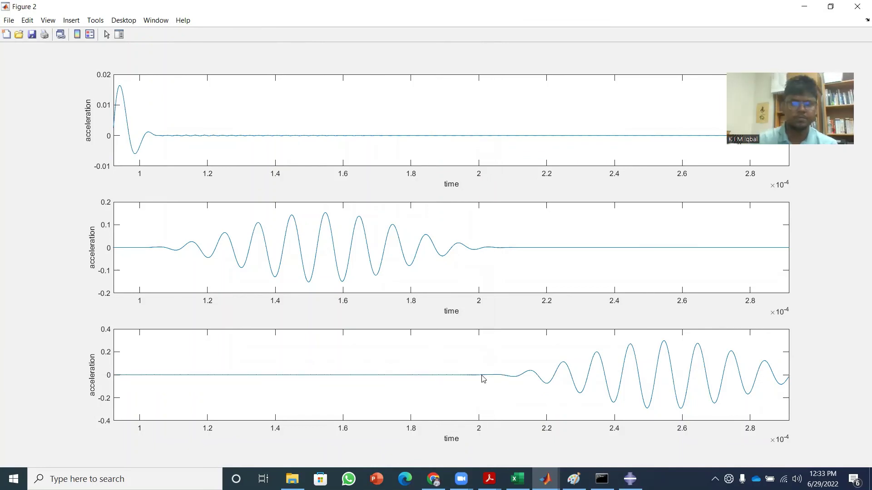
pyautogui.click(848, 4)
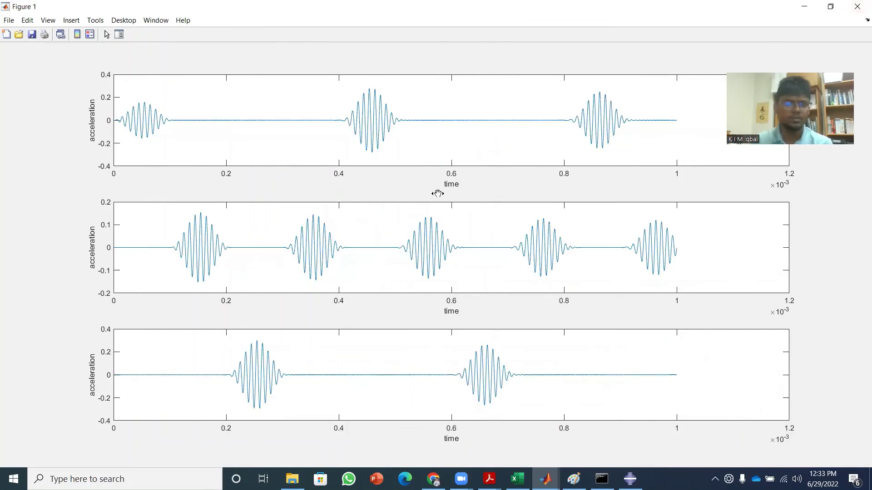
pyautogui.click(856, 7)
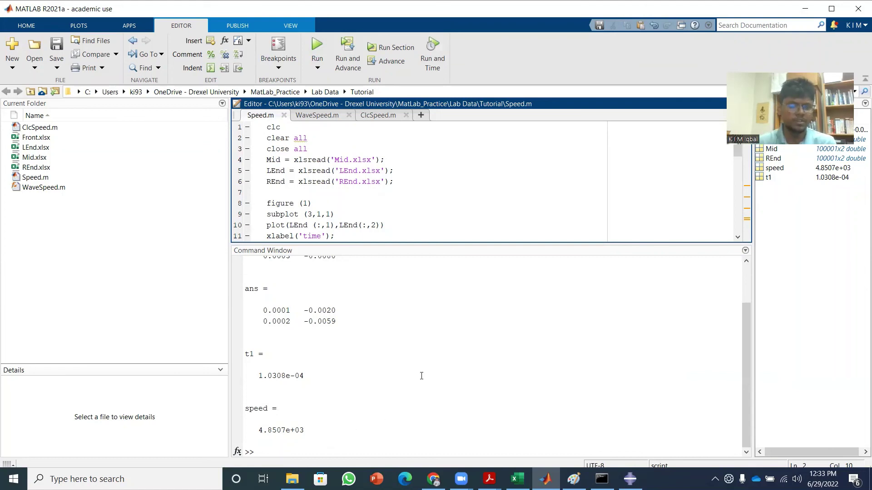
# Step: Rerun Speed.m and pick a narrower time window from about 0.93e-4 to 2.44e-4 s on the Figure 1 plots
pyautogui.click(317, 48)
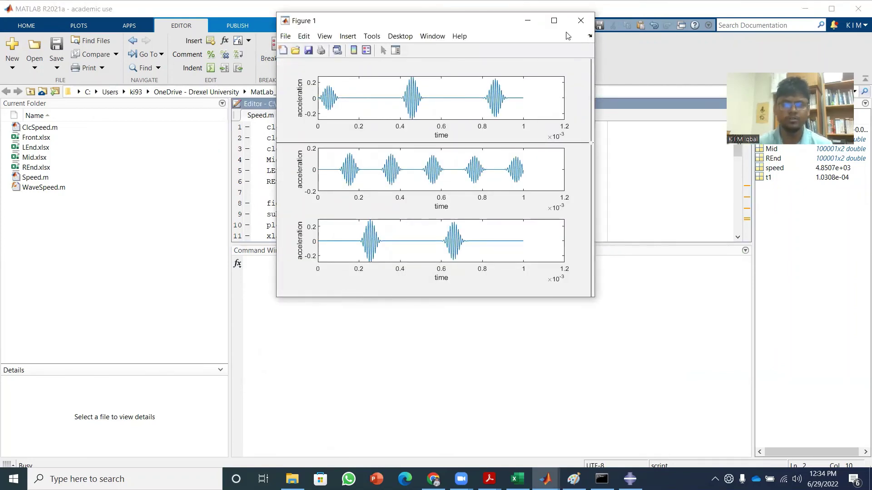
pyautogui.click(554, 20)
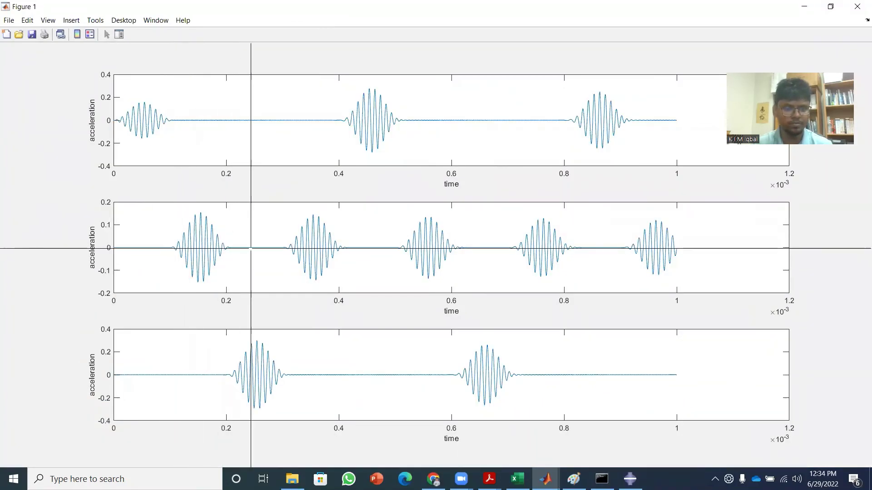
pyautogui.click(250, 250)
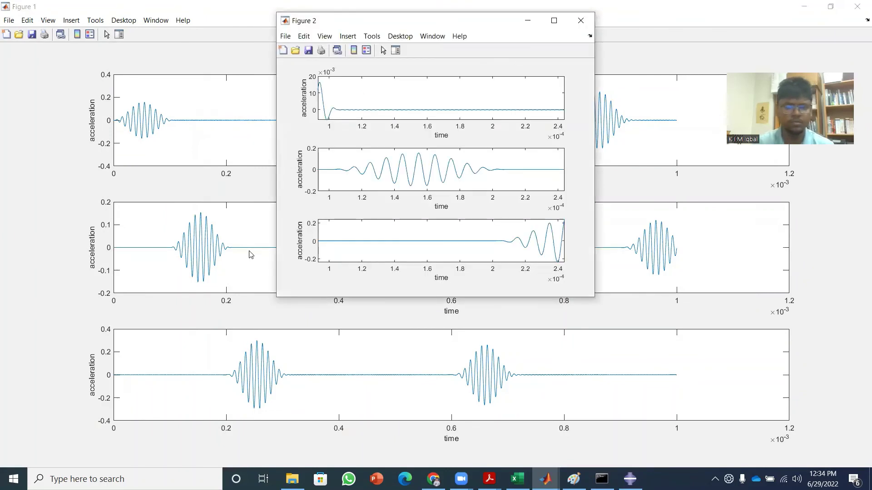
# Step: Pick the wave arrivals on the Mid and REnd plots, the REnd one at about 2.03e-4 s, and close both figures to compute the speed
pyautogui.click(553, 21)
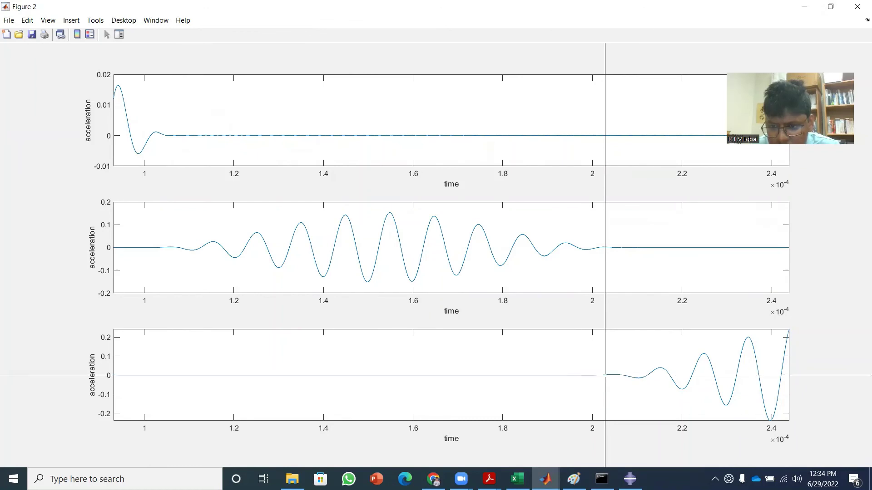
pyautogui.click(604, 378)
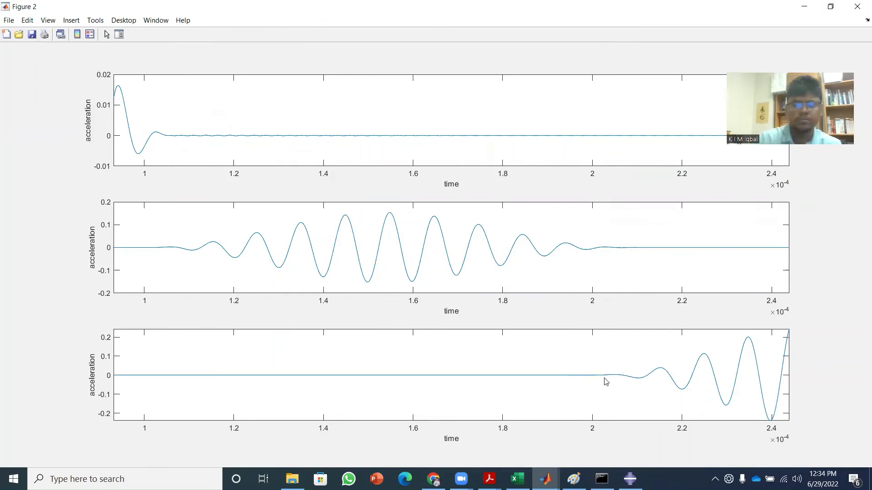
pyautogui.click(856, 6)
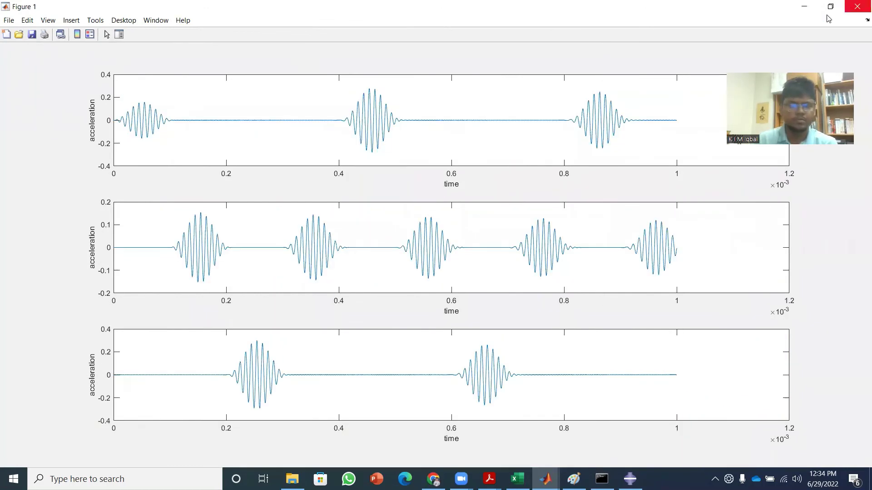
pyautogui.click(856, 7)
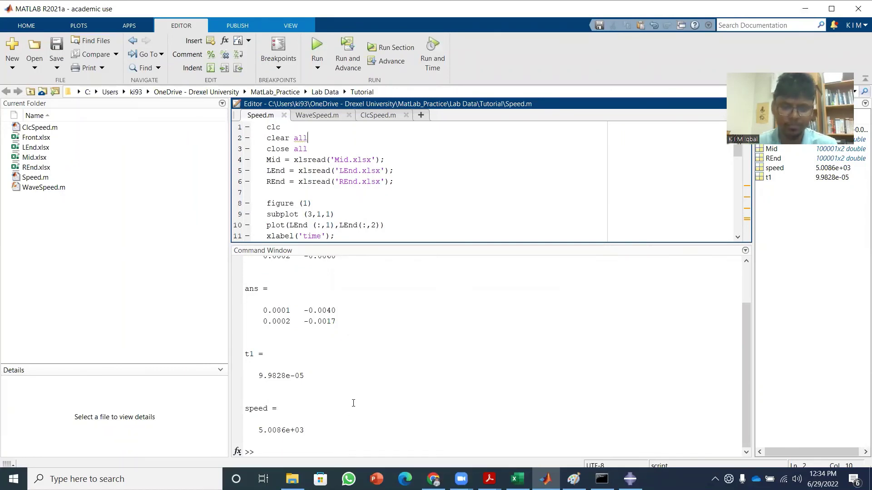
# Step: Run ClcSpeed.m again with Young's modulus 200e9, Poisson ratio 0.3 and density 7850 to compare the theoretical wave speeds
pyautogui.click(379, 116)
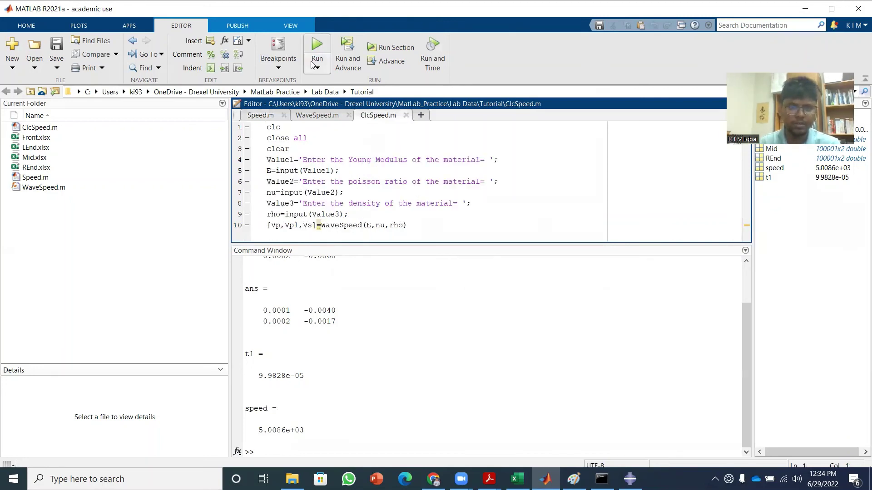
pyautogui.click(312, 43)
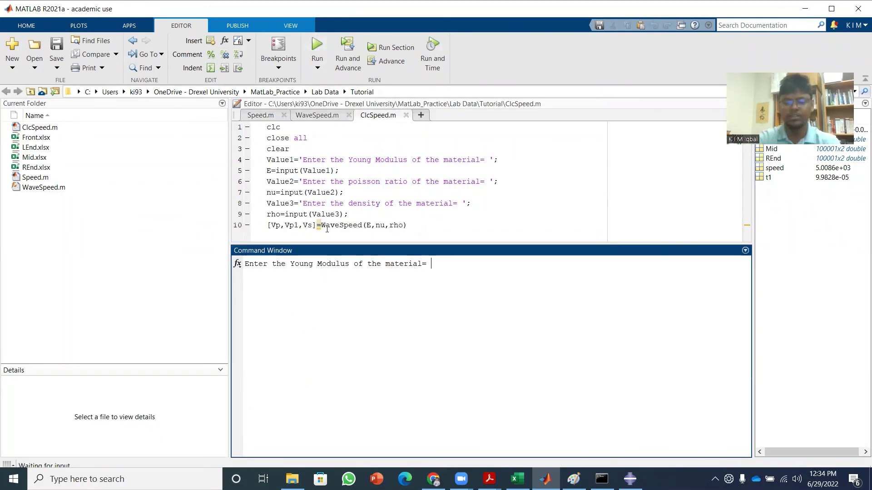
pyautogui.write('200e9')
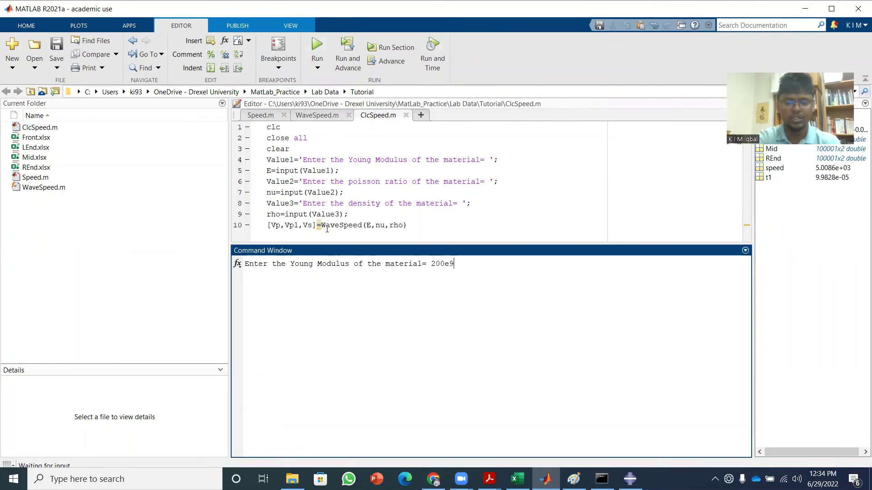
pyautogui.press('Return')
pyautogui.write('0.3')
pyautogui.press('Return')
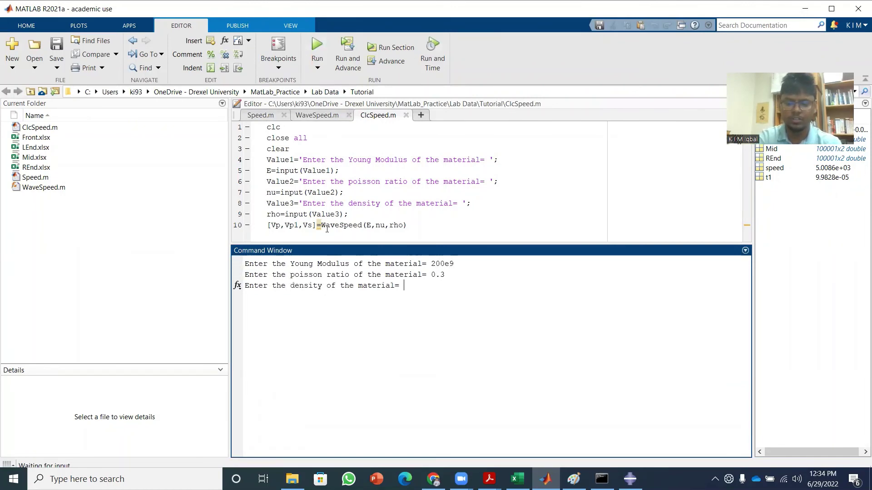
pyautogui.write('7850')
pyautogui.press('Return')
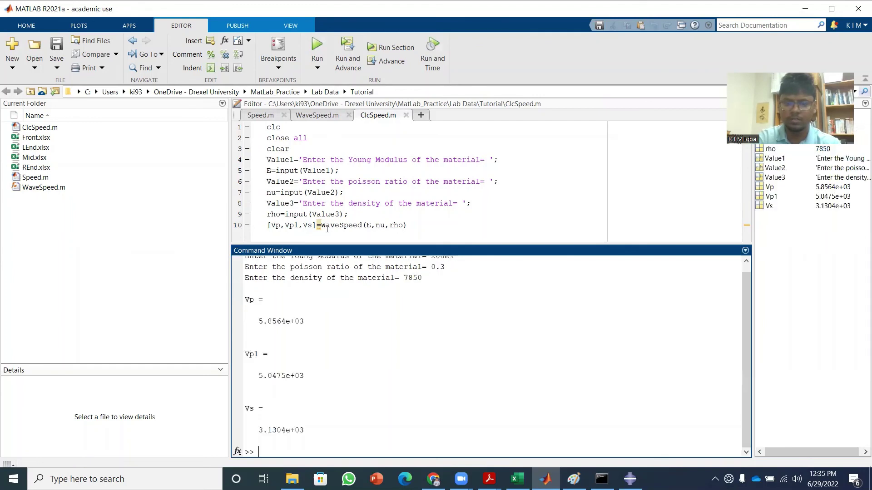